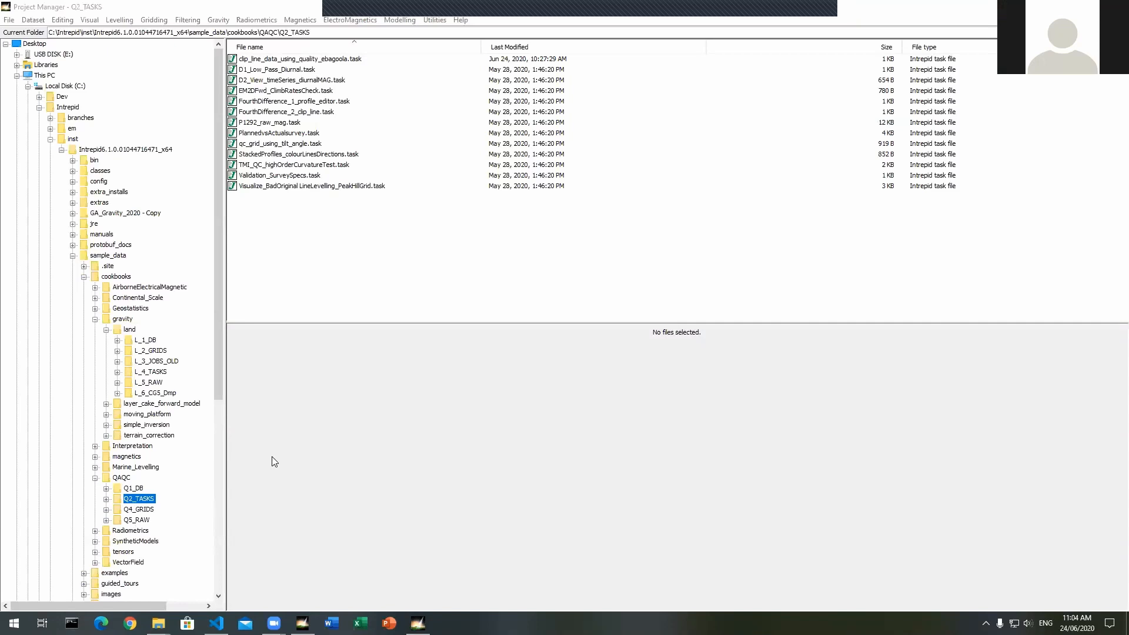
Step: Browse to sample_data\guided_tours\Intrepid_datasets\EBA_DBs and select the ebagoola_S..DIR dataset to show its fields
{"action": "scroll", "coordinate": [152, 397], "scroll_direction": "down", "scroll_amount": 5}
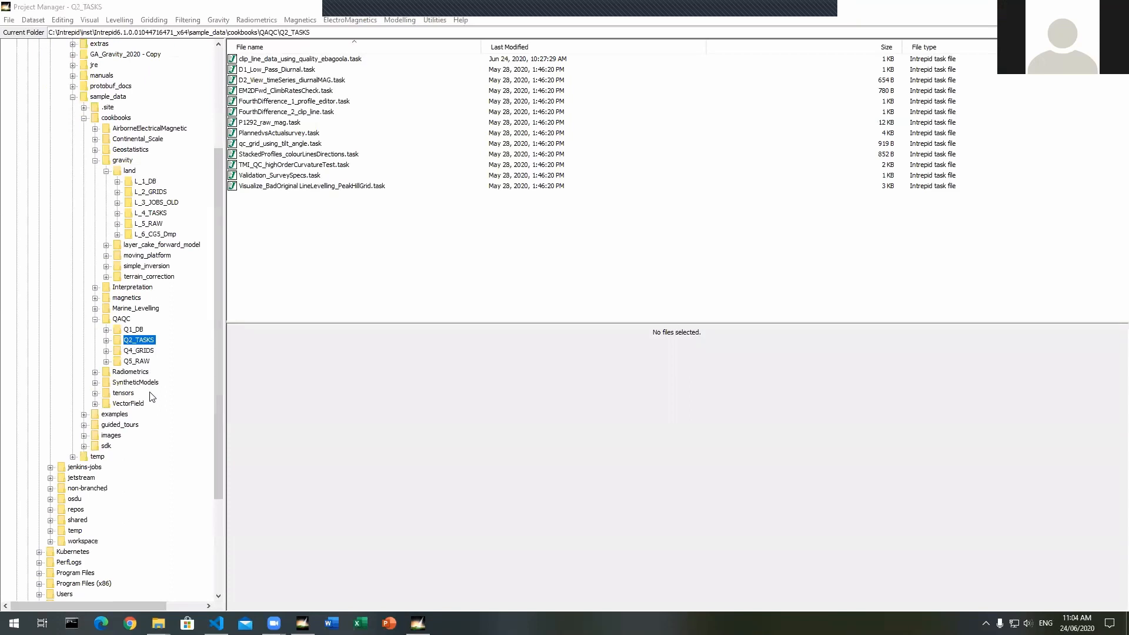
{"action": "left_click", "coordinate": [84, 426]}
{"action": "scroll", "coordinate": [94, 411], "scroll_direction": "down", "scroll_amount": 2}
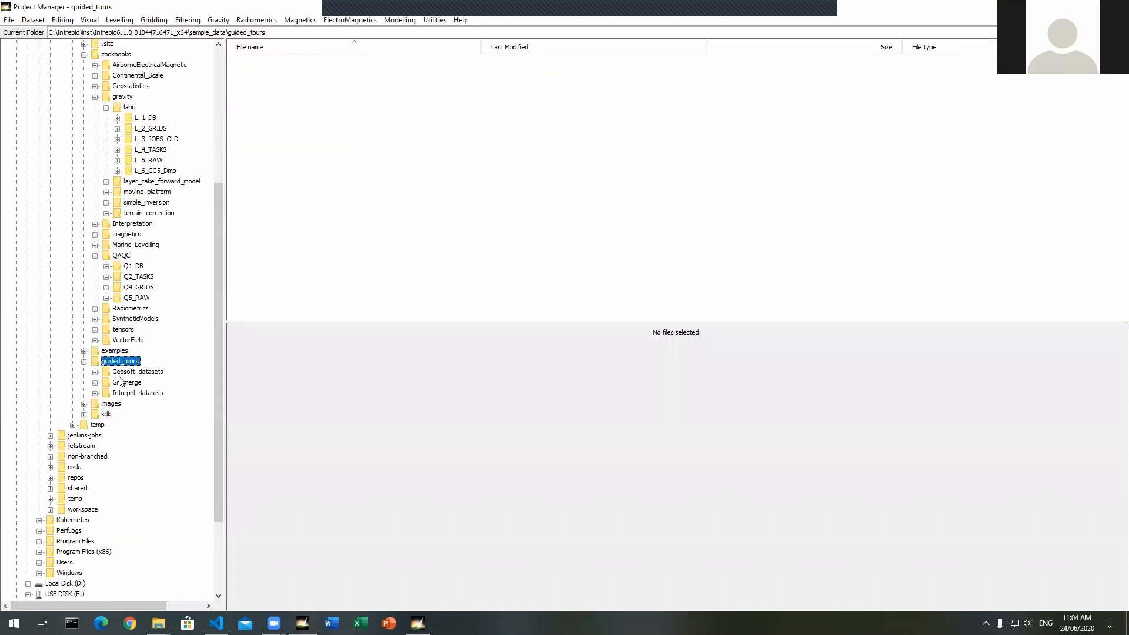
{"action": "left_click", "coordinate": [95, 394]}
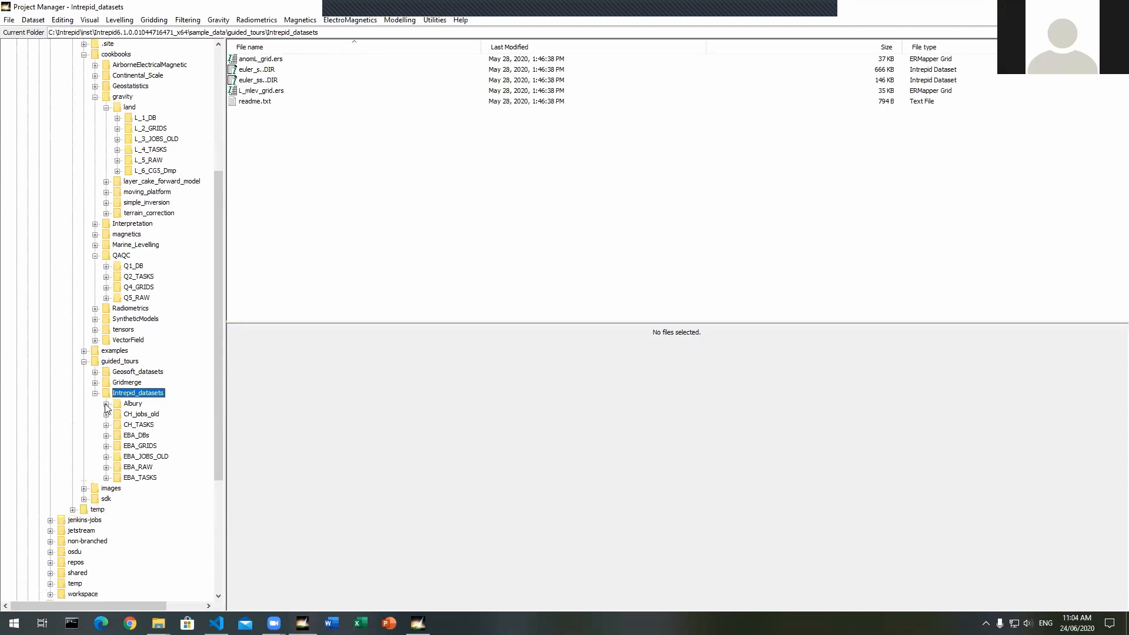
{"action": "left_click", "coordinate": [106, 436]}
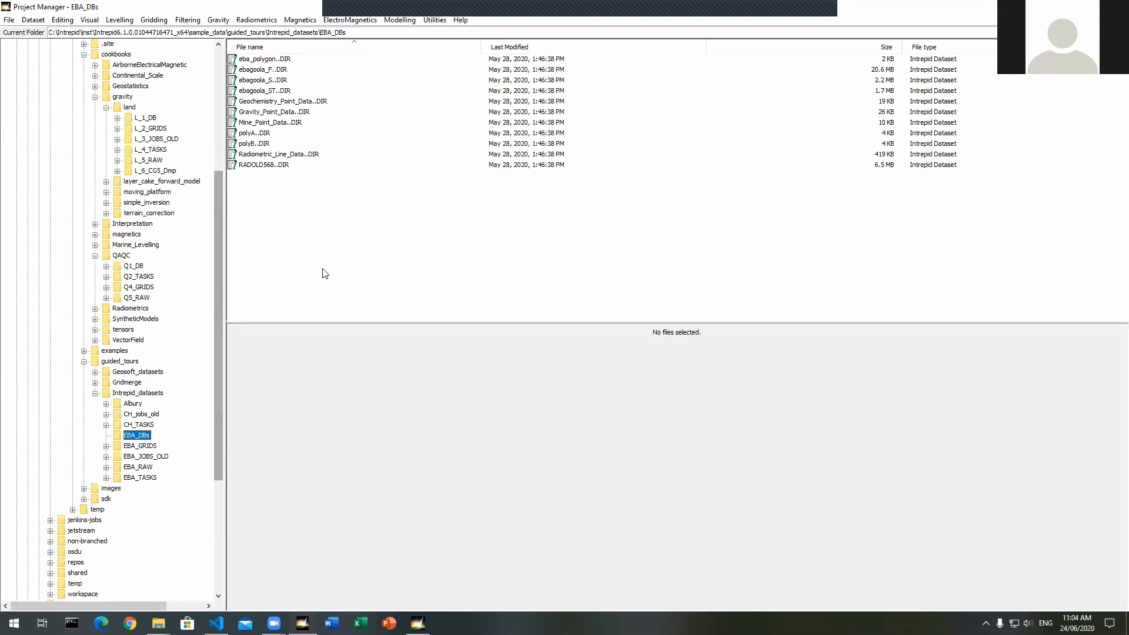
{"action": "left_click", "coordinate": [282, 82]}
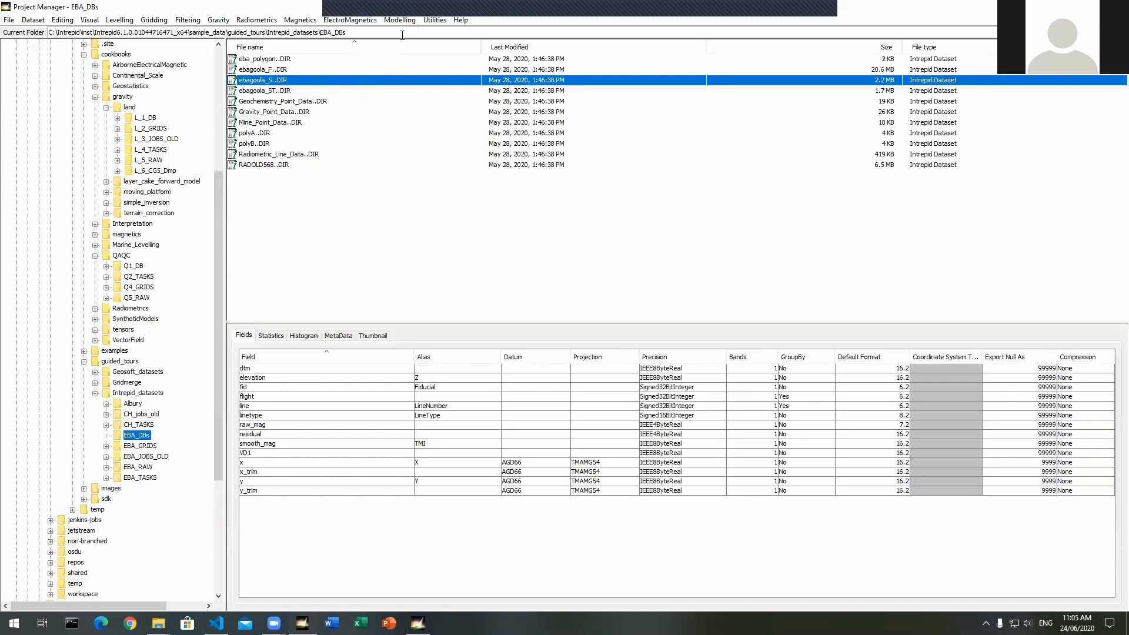
Step: Launch the Survey Distance Calculator and load ebagoola_S..DIR as its input dataset
{"action": "left_click", "coordinate": [435, 20]}
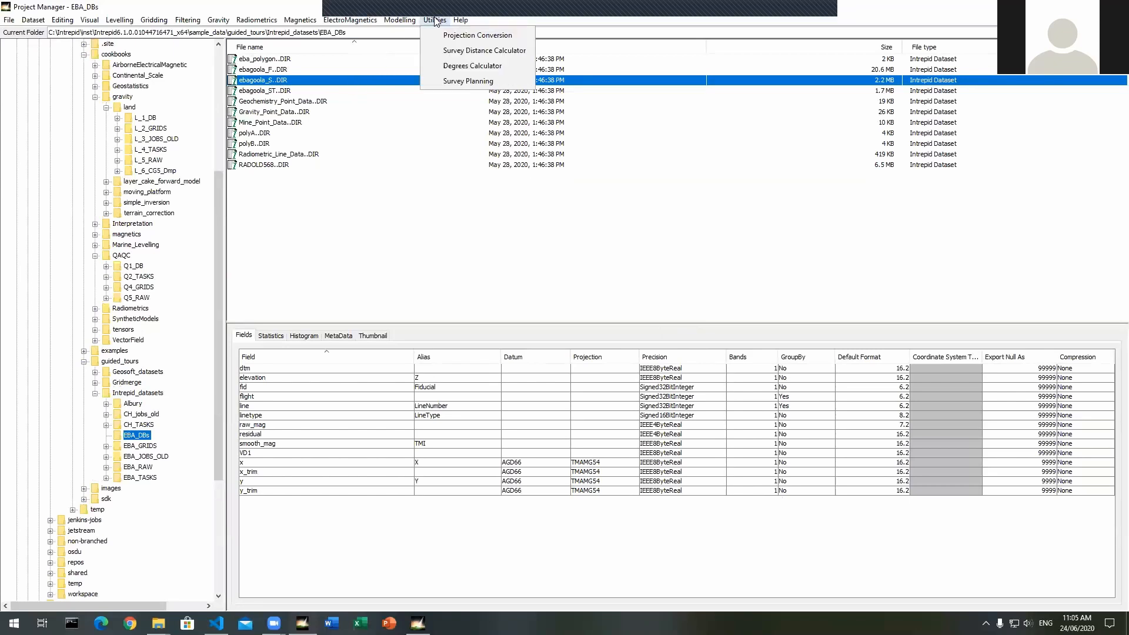
{"action": "left_click", "coordinate": [466, 51]}
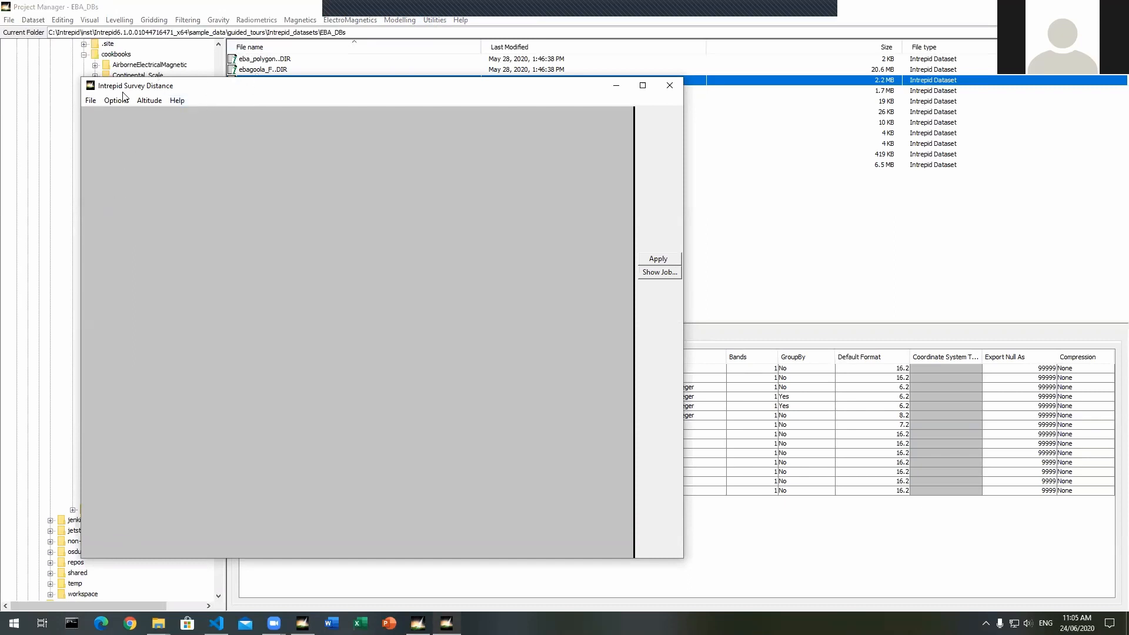
{"action": "left_click", "coordinate": [87, 101]}
{"action": "left_click", "coordinate": [107, 115]}
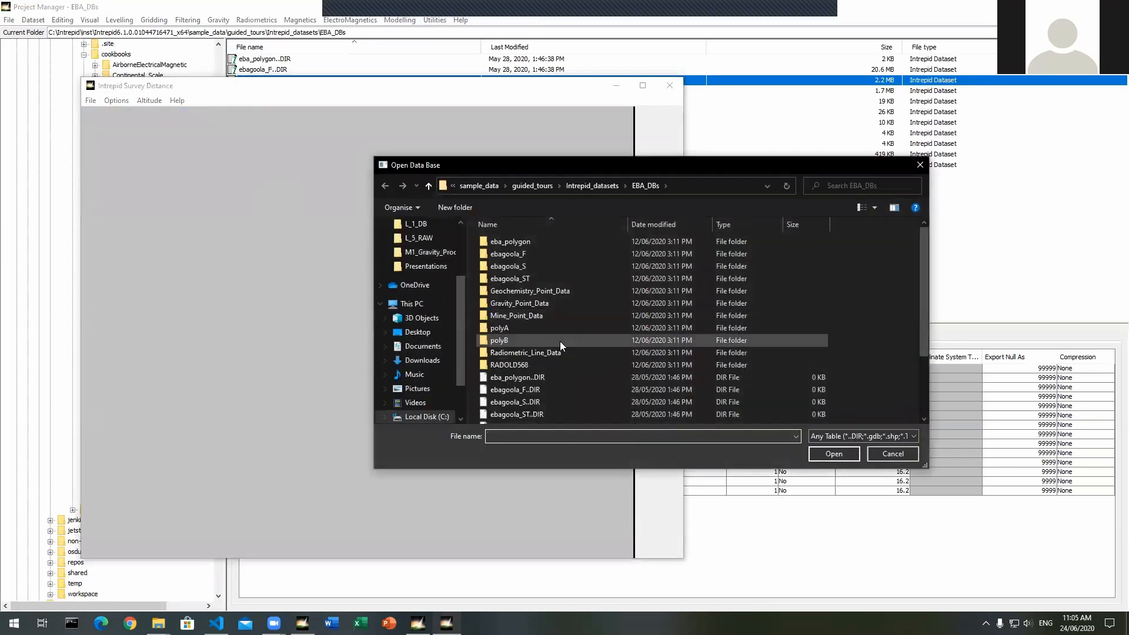
{"action": "left_click", "coordinate": [535, 402]}
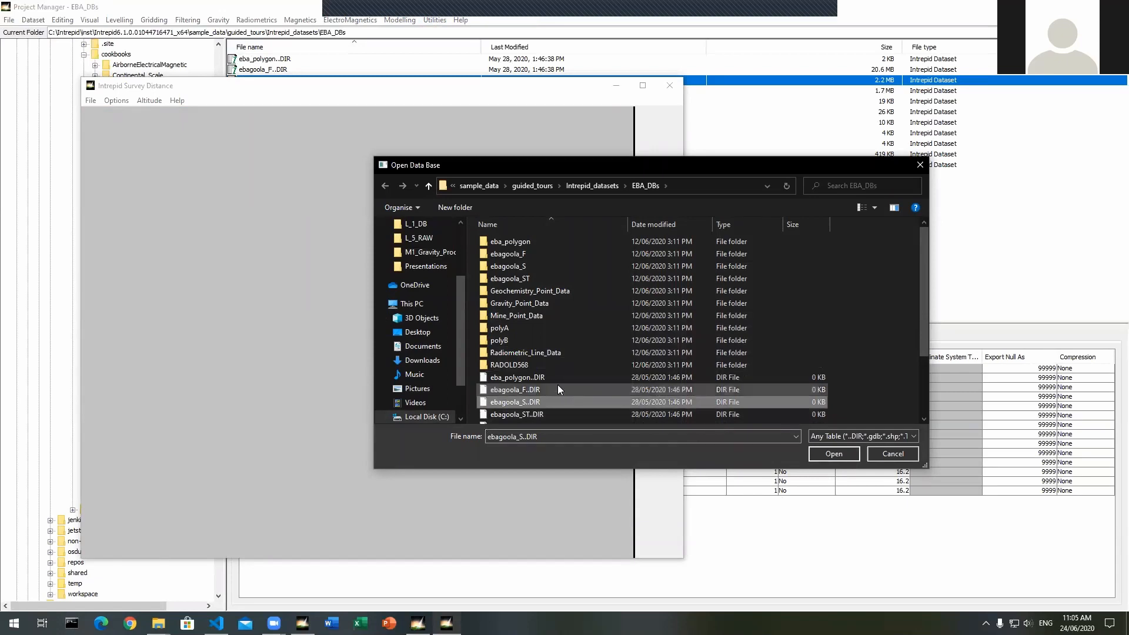
{"action": "left_click", "coordinate": [833, 453]}
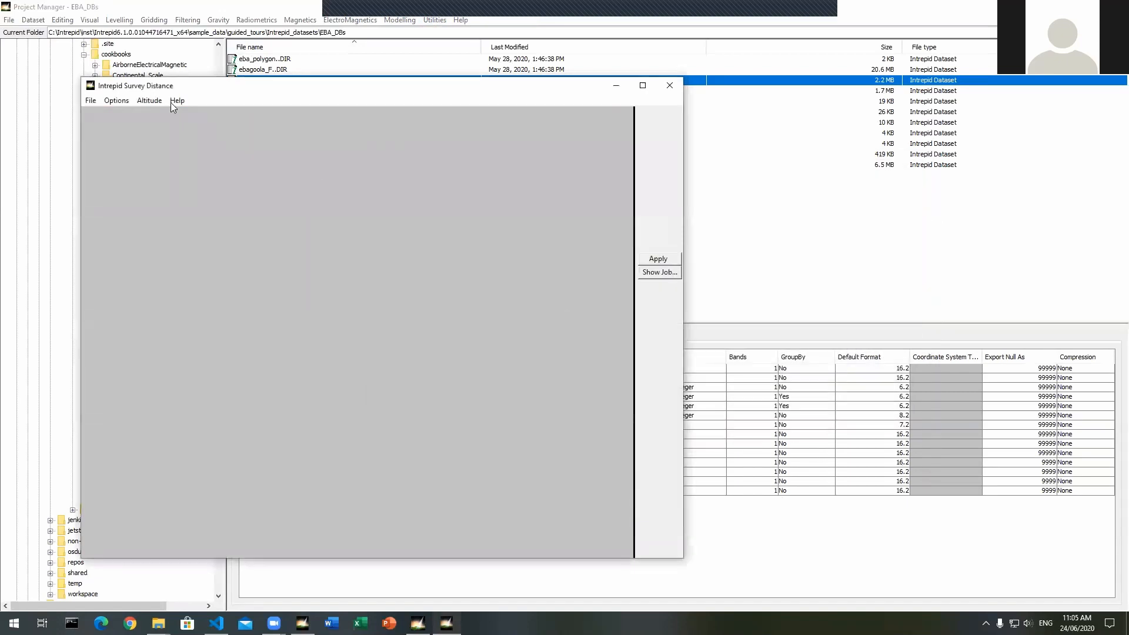
Step: Specify Survey_report as the output report file in the EBA_DBs folder
{"action": "left_click", "coordinate": [91, 101]}
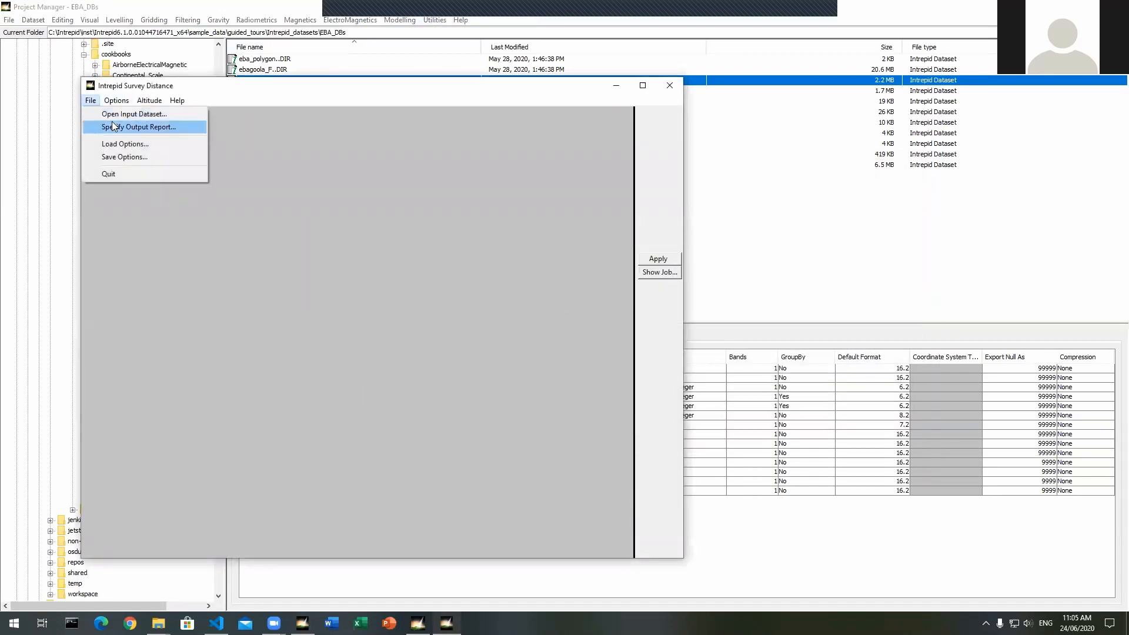
{"action": "left_click", "coordinate": [154, 128]}
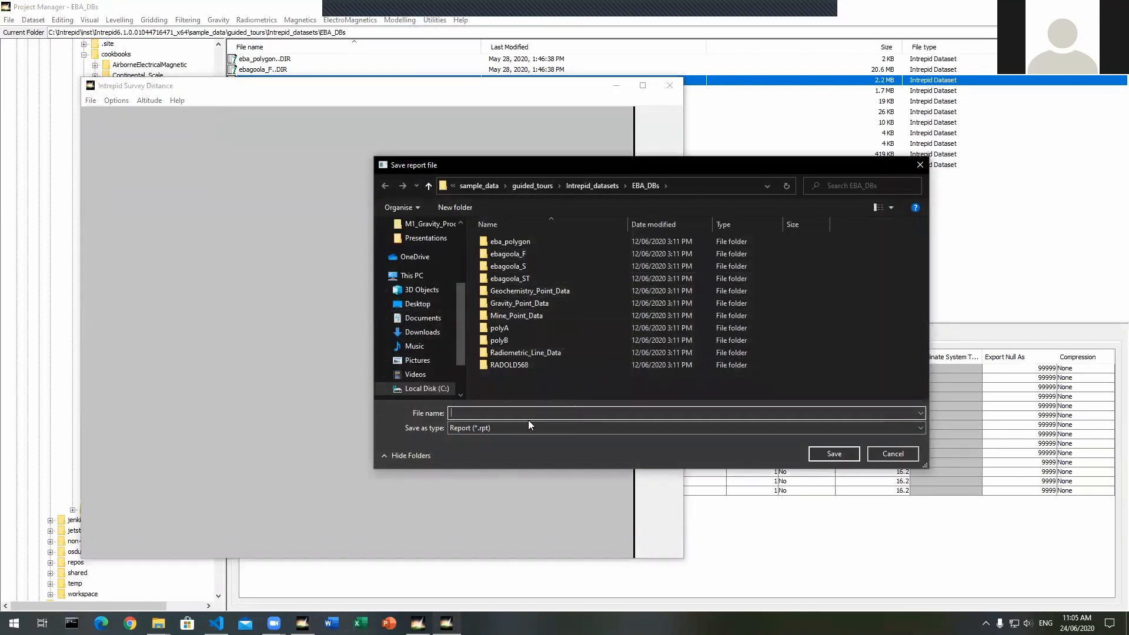
{"action": "left_click", "coordinate": [527, 416]}
{"action": "type", "text": "Survey_report"}
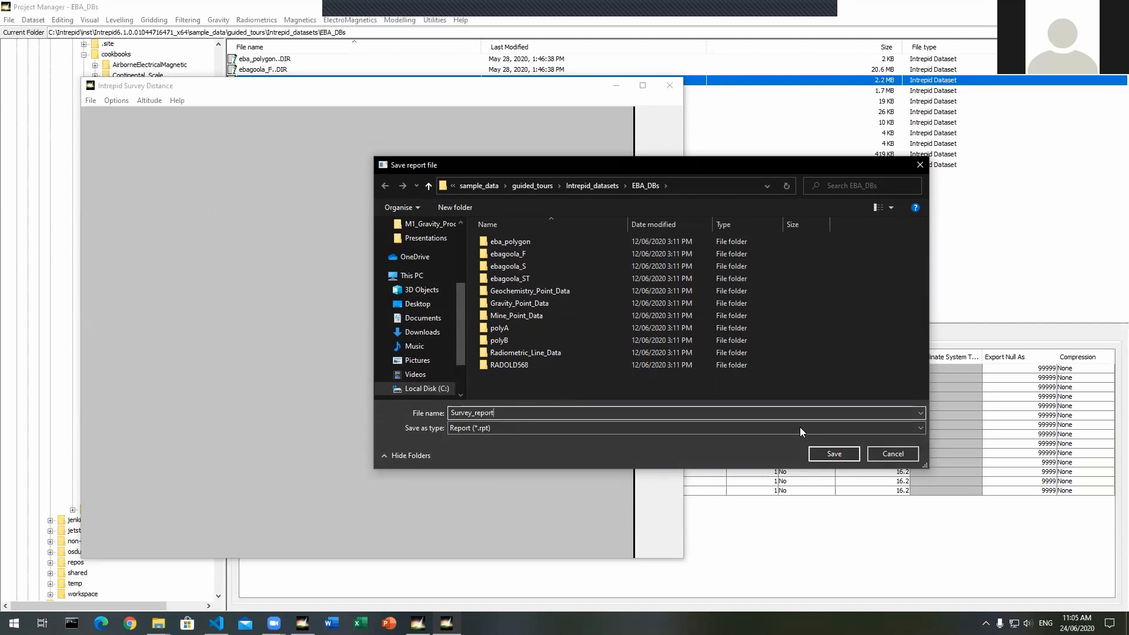
{"action": "left_click", "coordinate": [821, 457]}
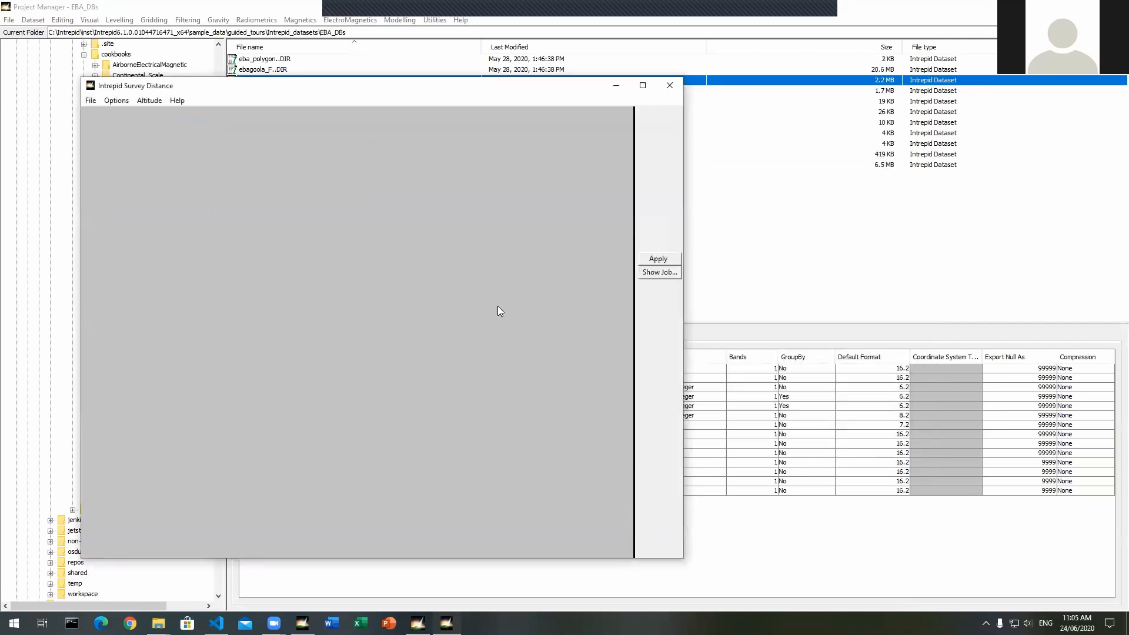
Step: Run the survey distance calculation, dismiss the completion message and minimise the Survey Distance window
{"action": "left_click", "coordinate": [121, 103]}
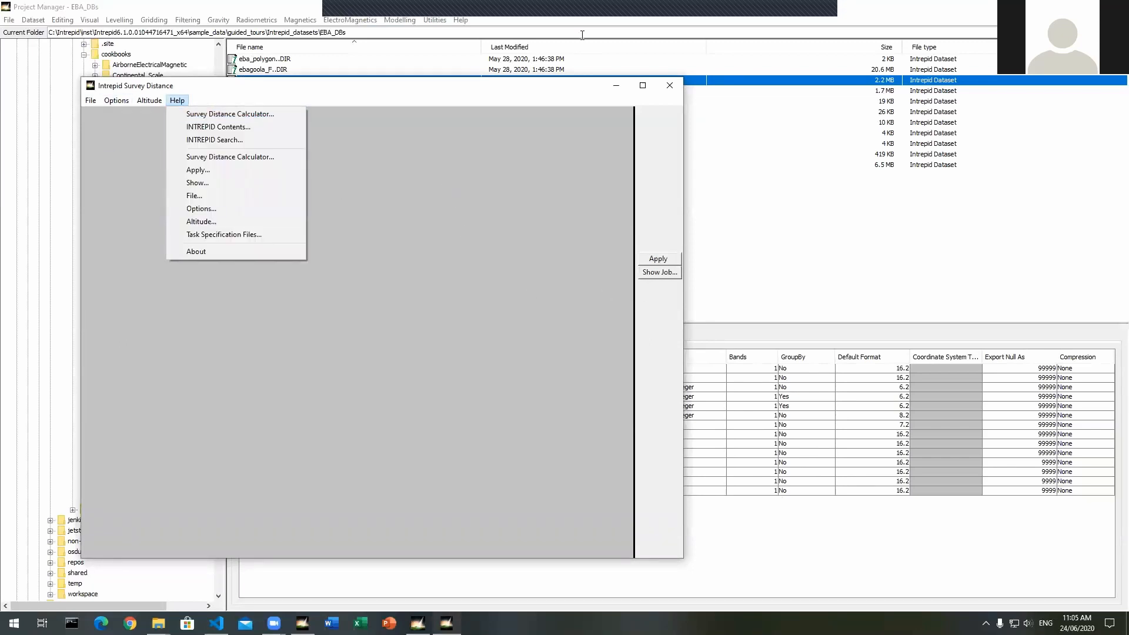
{"action": "left_click", "coordinate": [403, 91]}
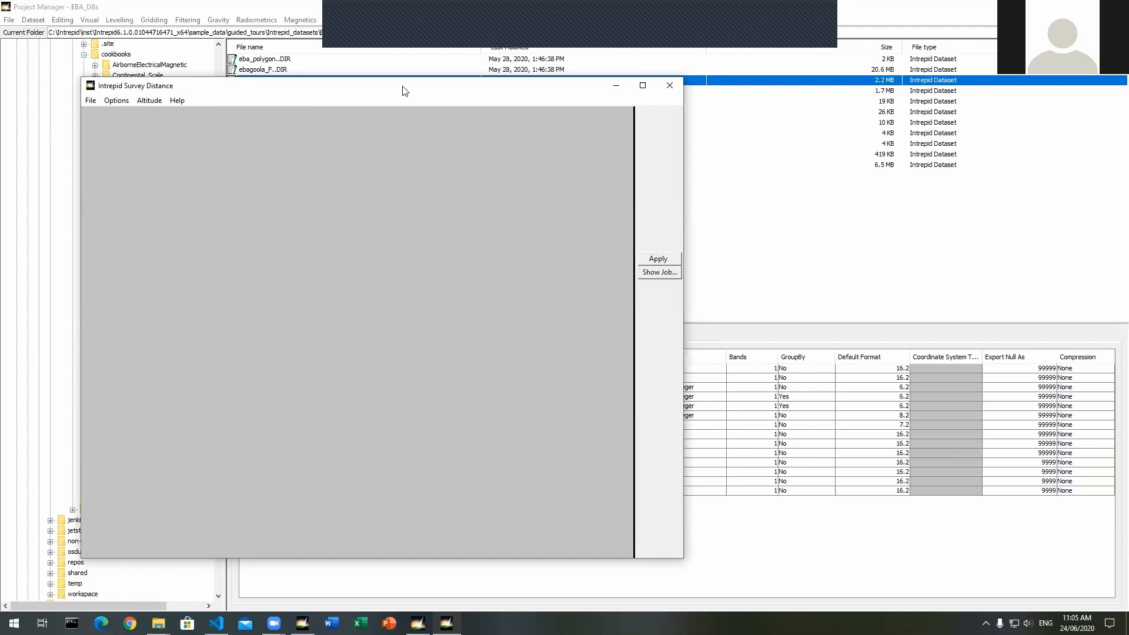
{"action": "left_click", "coordinate": [659, 262]}
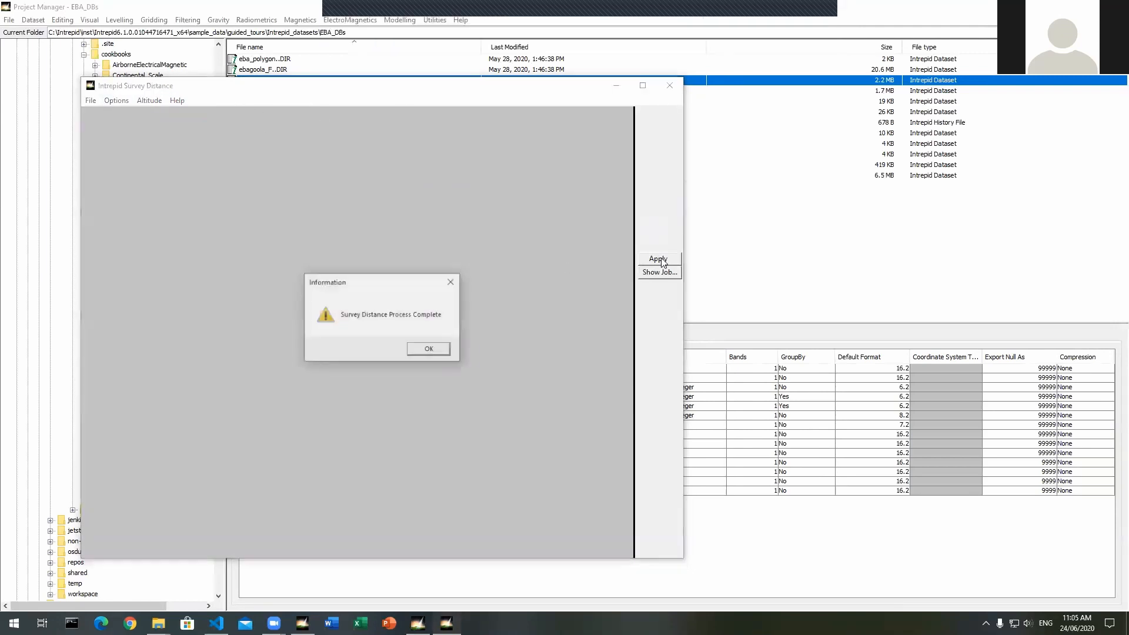
{"action": "left_click", "coordinate": [429, 349]}
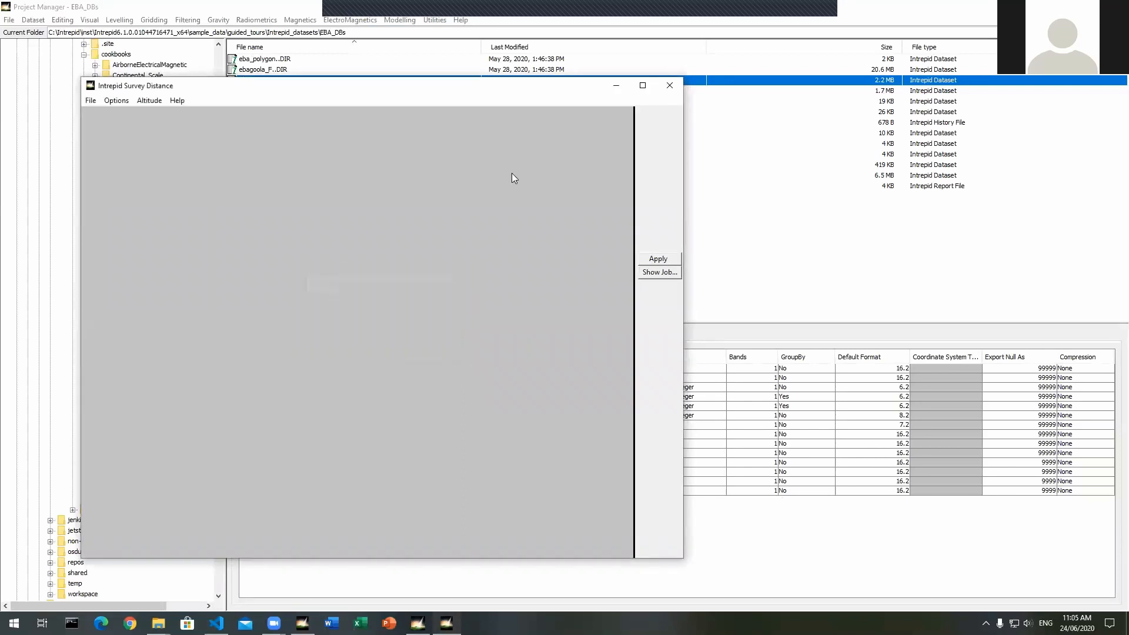
{"action": "left_click", "coordinate": [616, 86]}
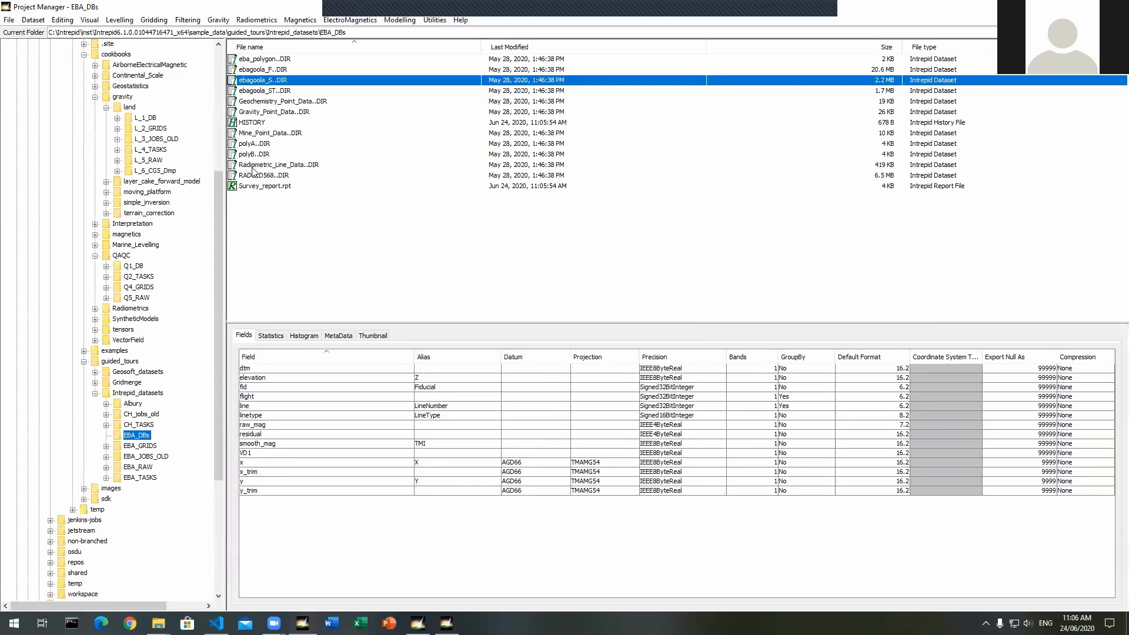
Step: Preview Survey_report.rpt and try to open it with its registered application
{"action": "left_click", "coordinate": [283, 187]}
{"action": "right_click", "coordinate": [283, 187]}
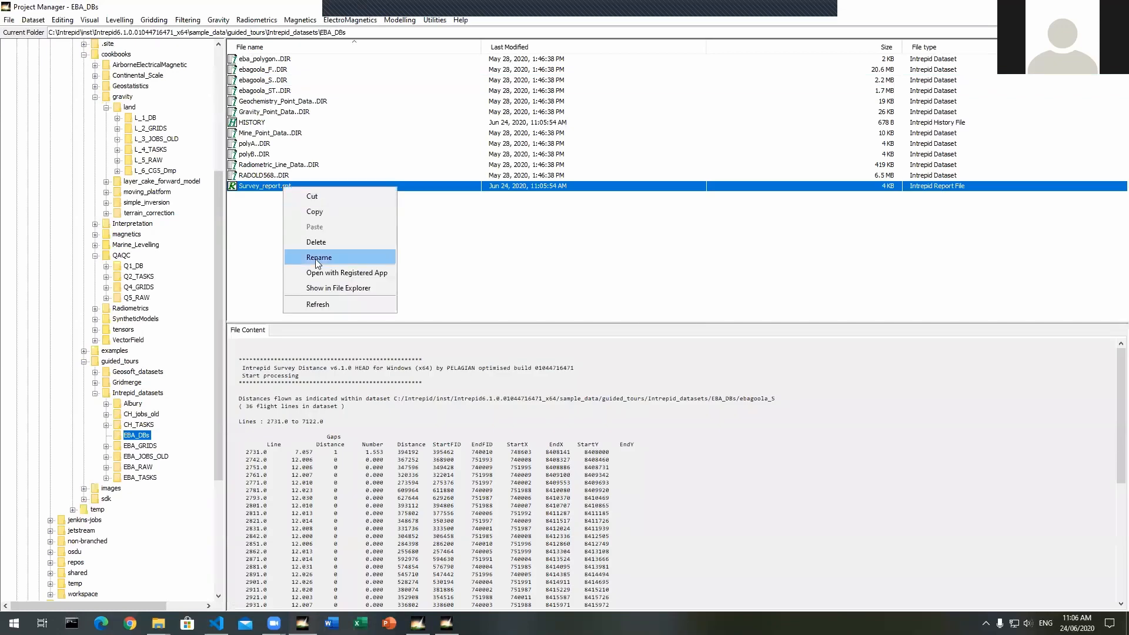
{"action": "left_click", "coordinate": [322, 277]}
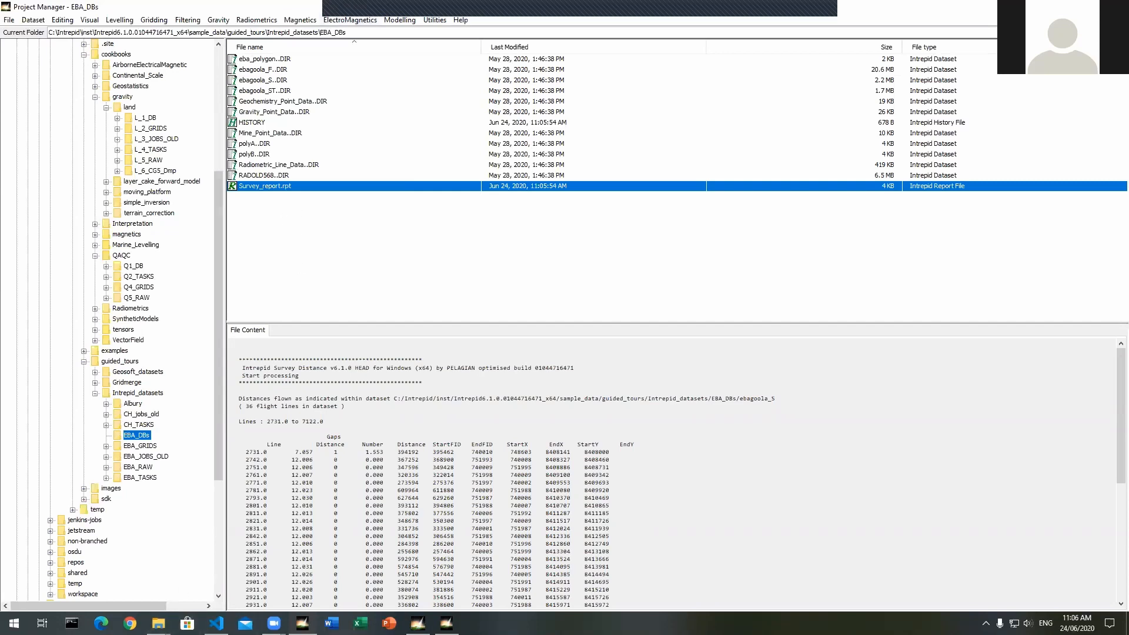
Step: Switch to a new File Explorer window, browse to C:\Intrepid\inst\Intrepid6.1.0.01044716471_x64 and widen the window
{"action": "mouse_move", "coordinate": [158, 623]}
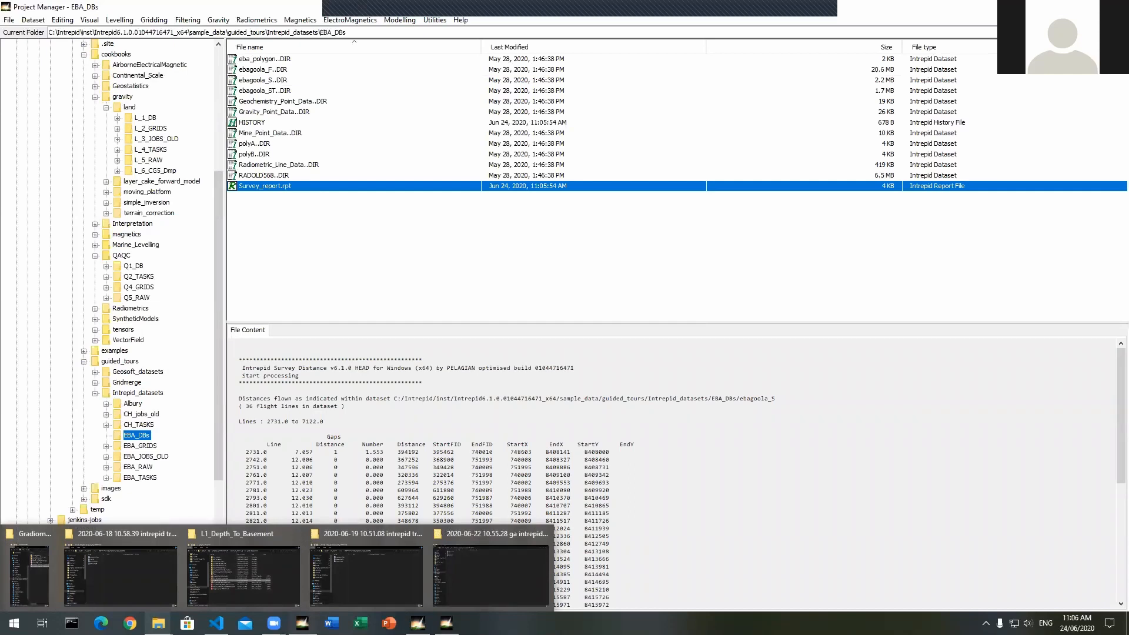
{"action": "right_click", "coordinate": [159, 623]}
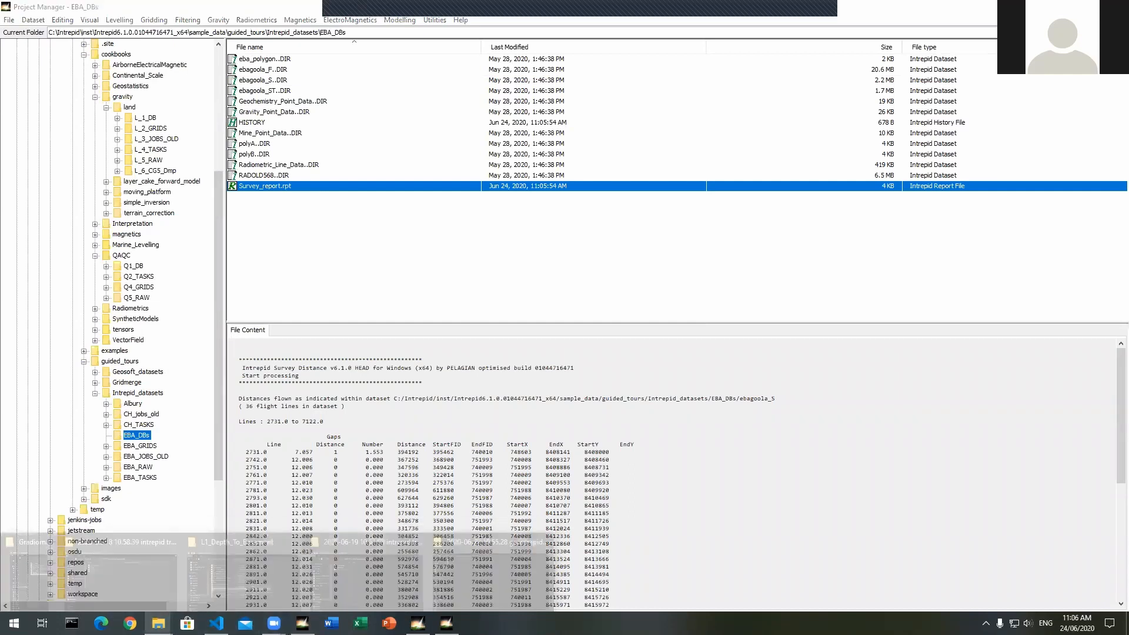
{"action": "left_click", "coordinate": [149, 562]}
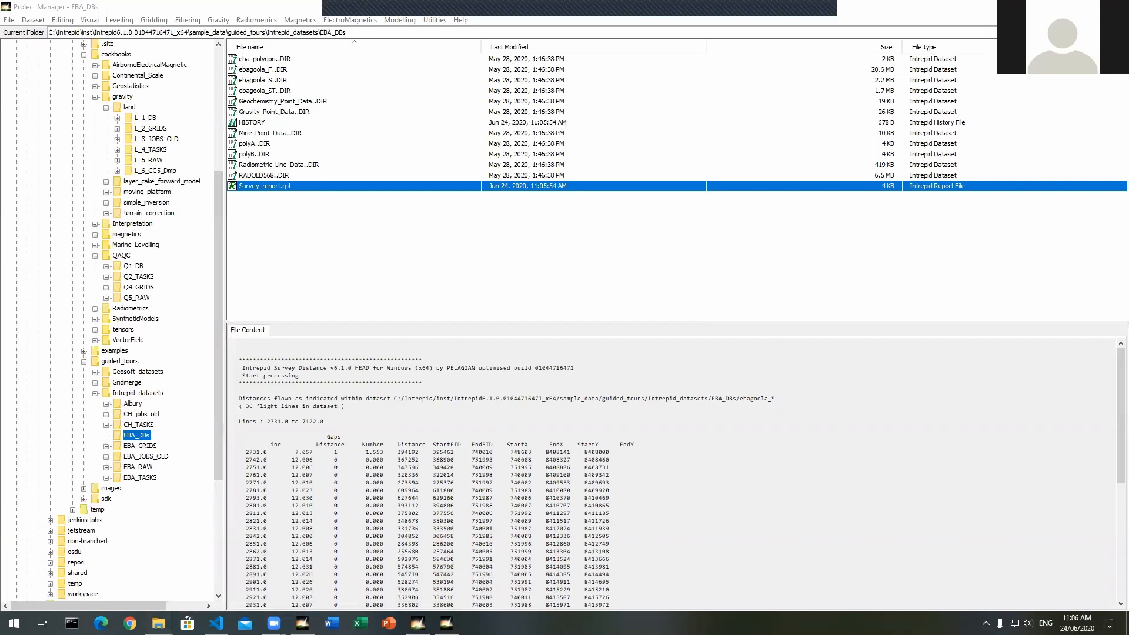
{"action": "left_click", "coordinate": [425, 483]}
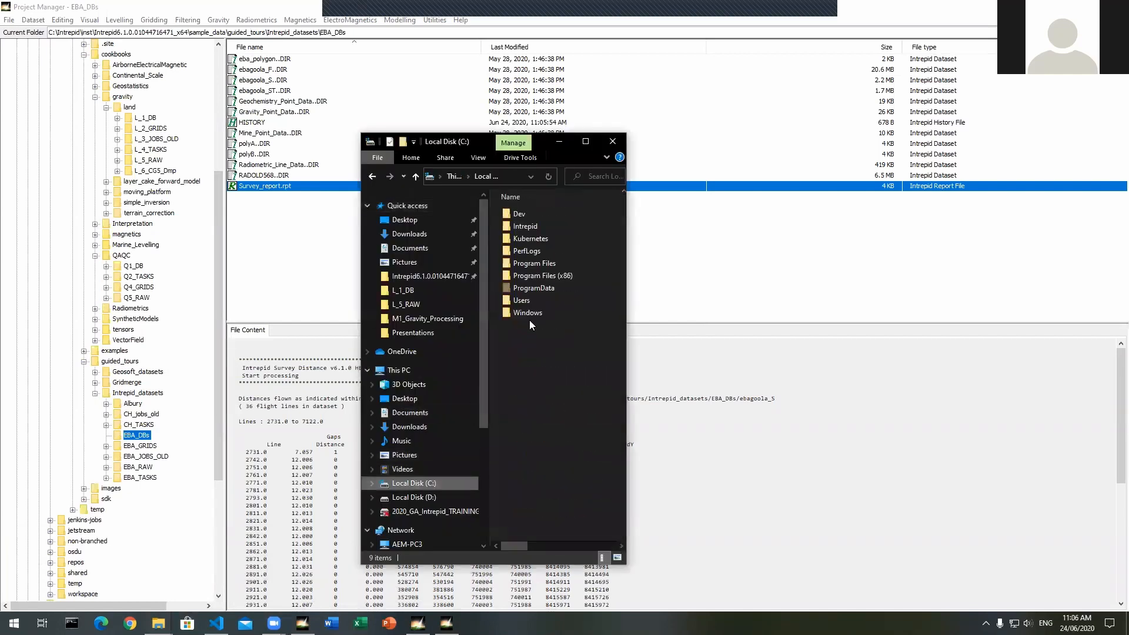
{"action": "double_click", "coordinate": [546, 228]}
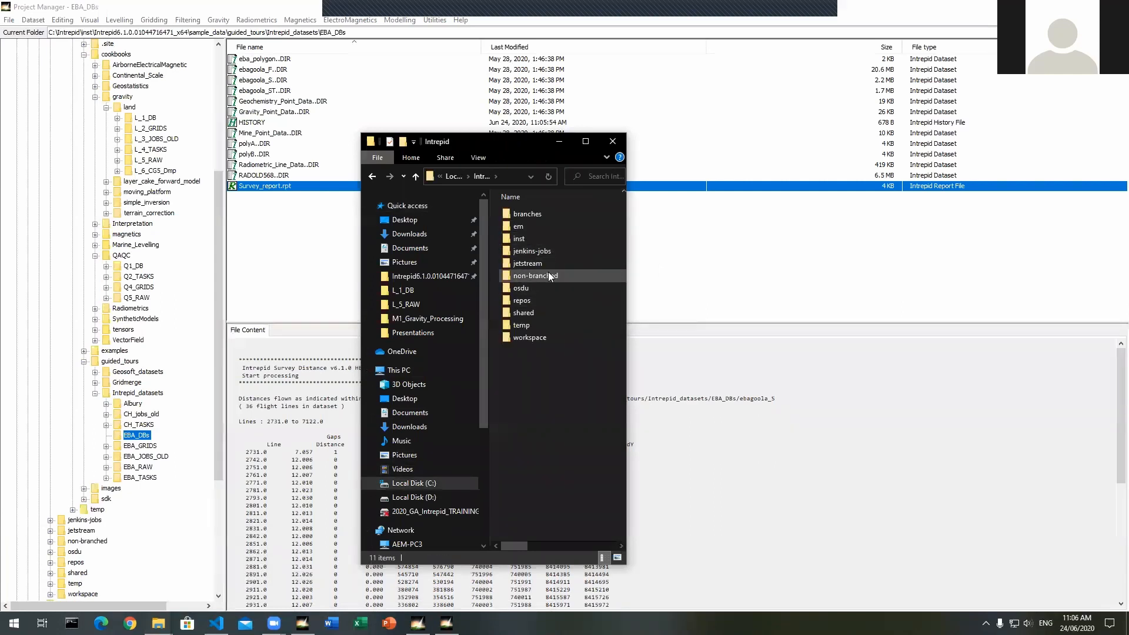
{"action": "scroll", "coordinate": [220, 266], "scroll_direction": "up", "scroll_amount": 7}
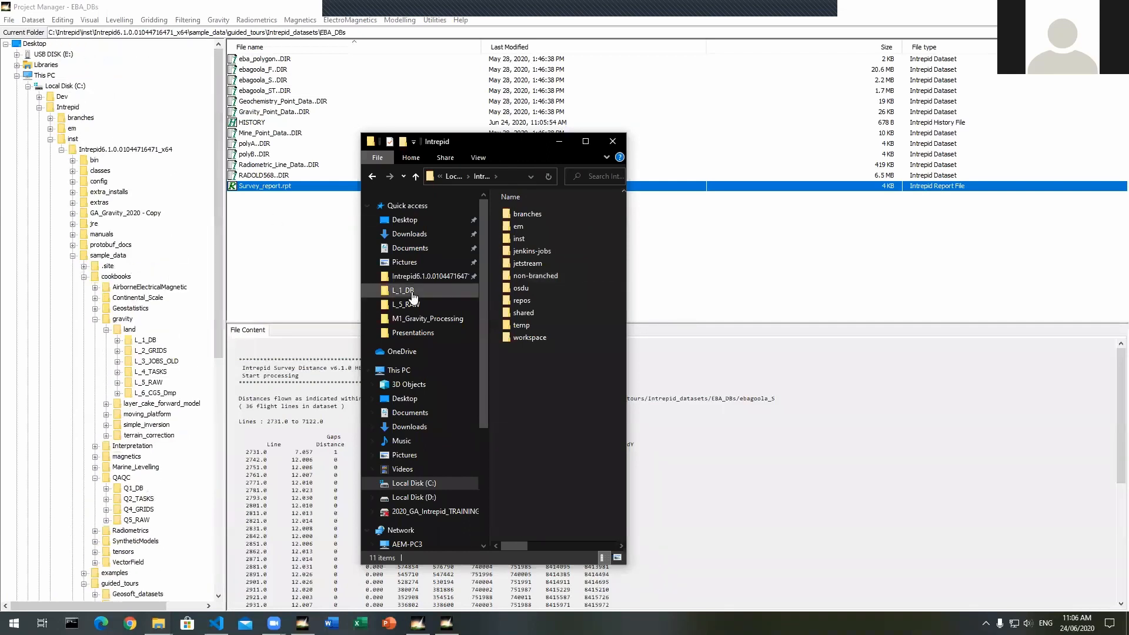
{"action": "double_click", "coordinate": [513, 239]}
{"action": "left_click", "coordinate": [532, 213]}
{"action": "double_click", "coordinate": [532, 213]}
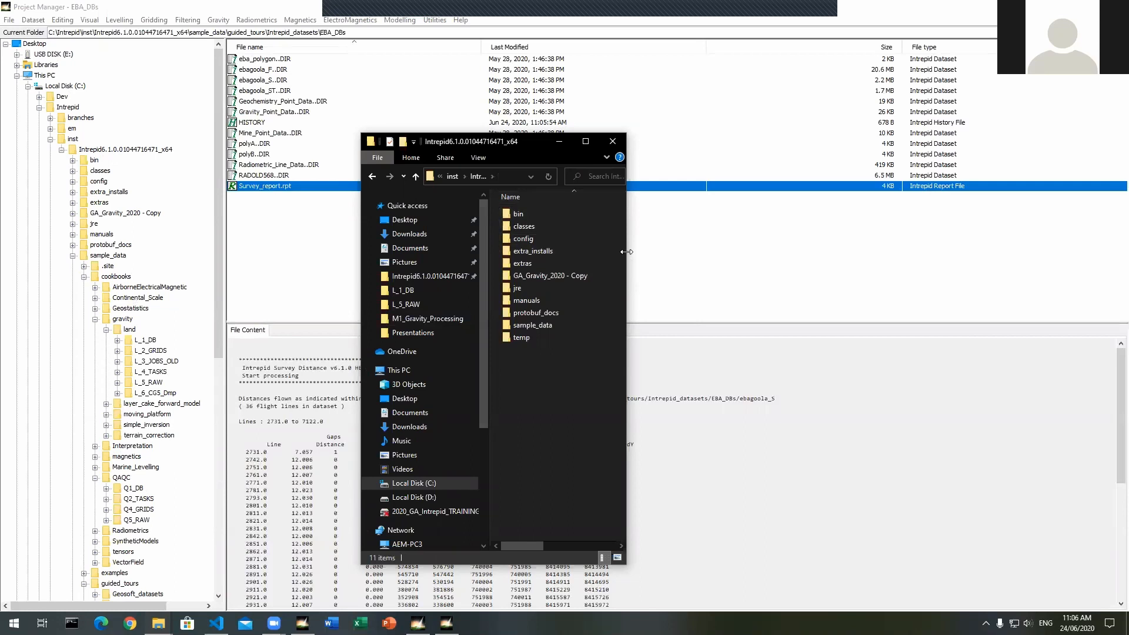
{"action": "left_click_drag", "start_coordinate": [626, 252], "coordinate": [962, 253]}
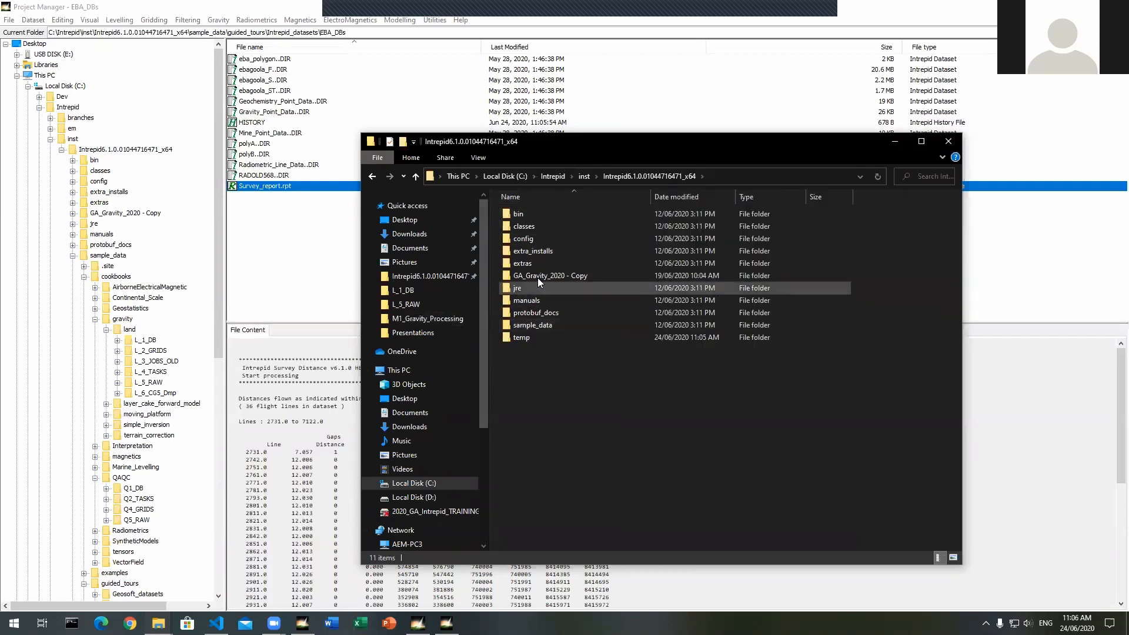
Step: Browse from the installation folder to sample_data\guided_tours\Intrepid_datasets\EBA_DBs
{"action": "left_click", "coordinate": [540, 327]}
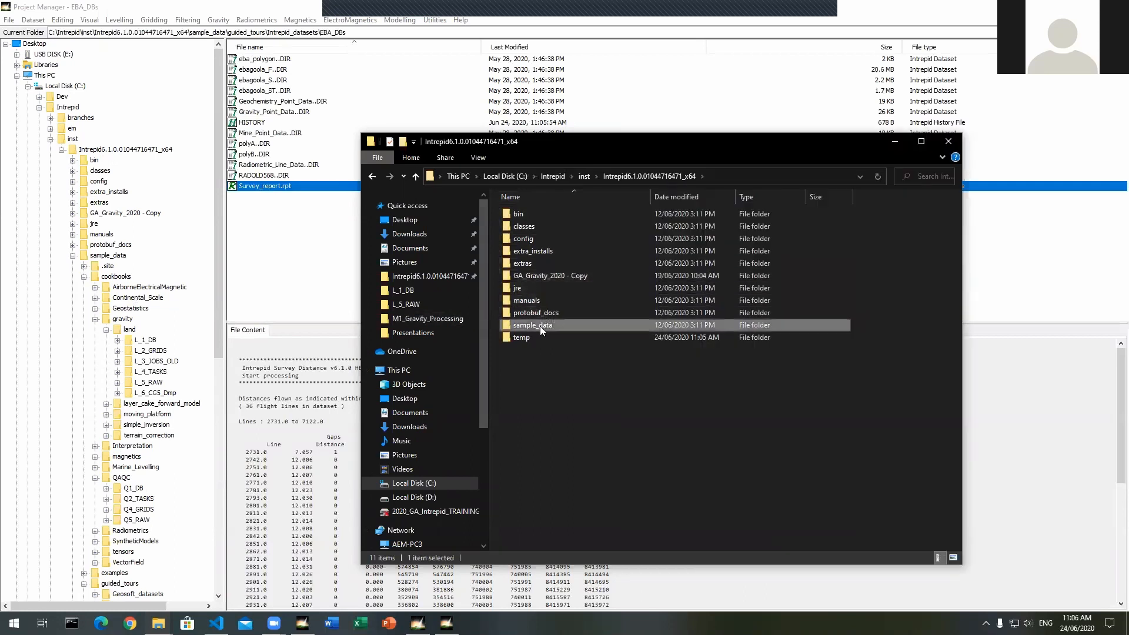
{"action": "double_click", "coordinate": [540, 325]}
{"action": "double_click", "coordinate": [547, 254]}
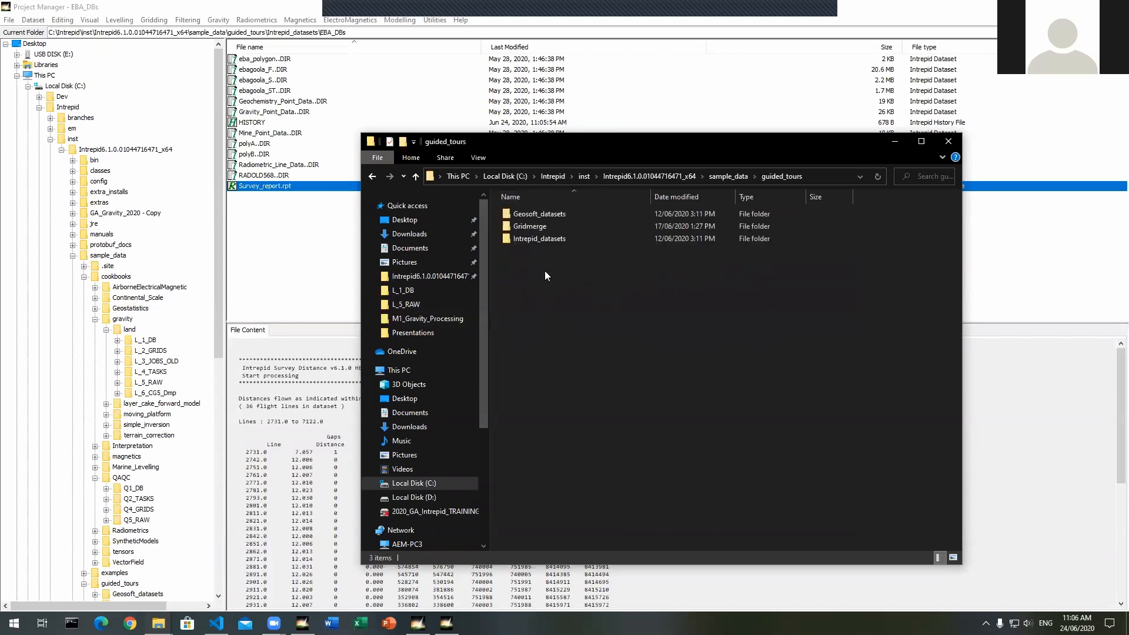
{"action": "double_click", "coordinate": [548, 237]}
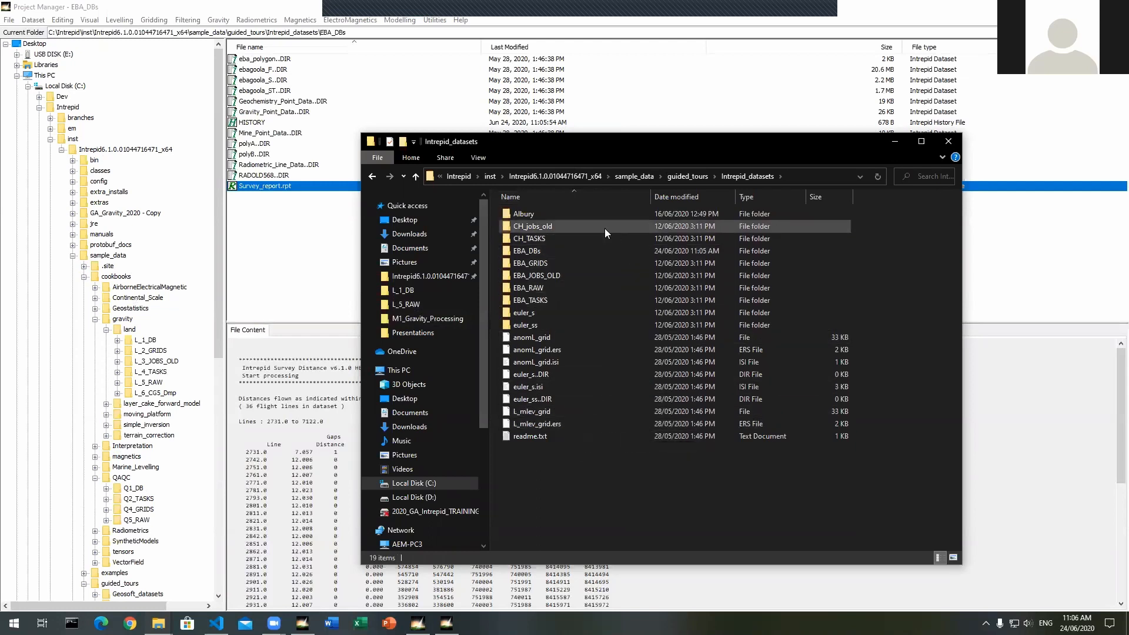
{"action": "double_click", "coordinate": [554, 251]}
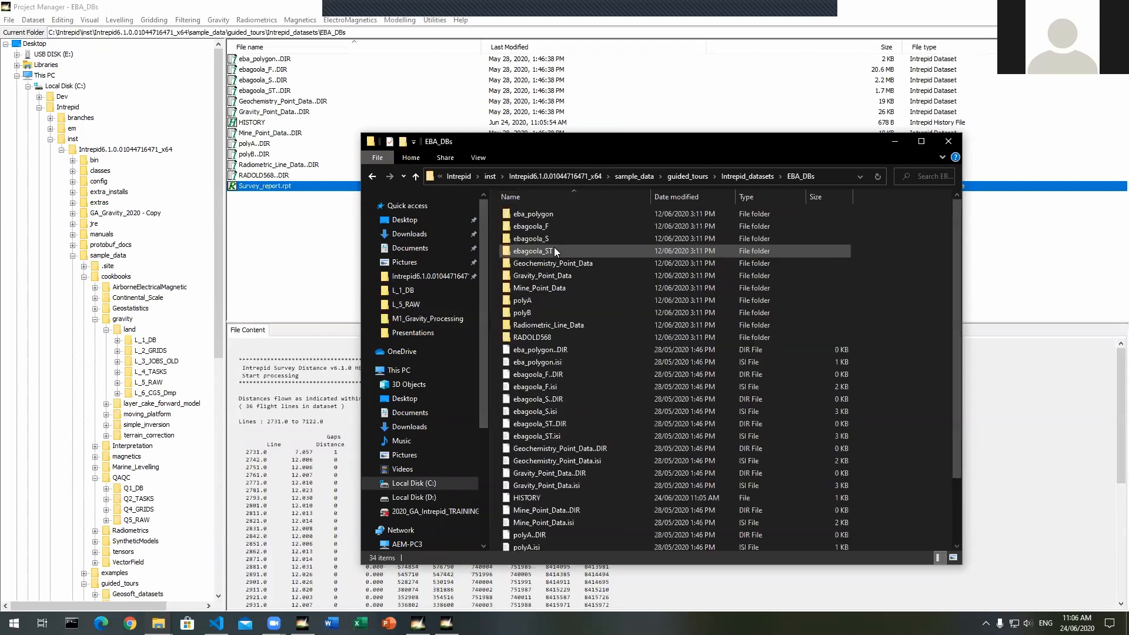
Step: Open Survey_report.rpt from the EBA_DBs folder in Visual Studio Code, keeping it as the default app for .rpt files
{"action": "scroll", "coordinate": [569, 352], "scroll_direction": "down", "scroll_amount": 2}
{"action": "left_click", "coordinate": [550, 547]}
{"action": "right_click", "coordinate": [551, 544]}
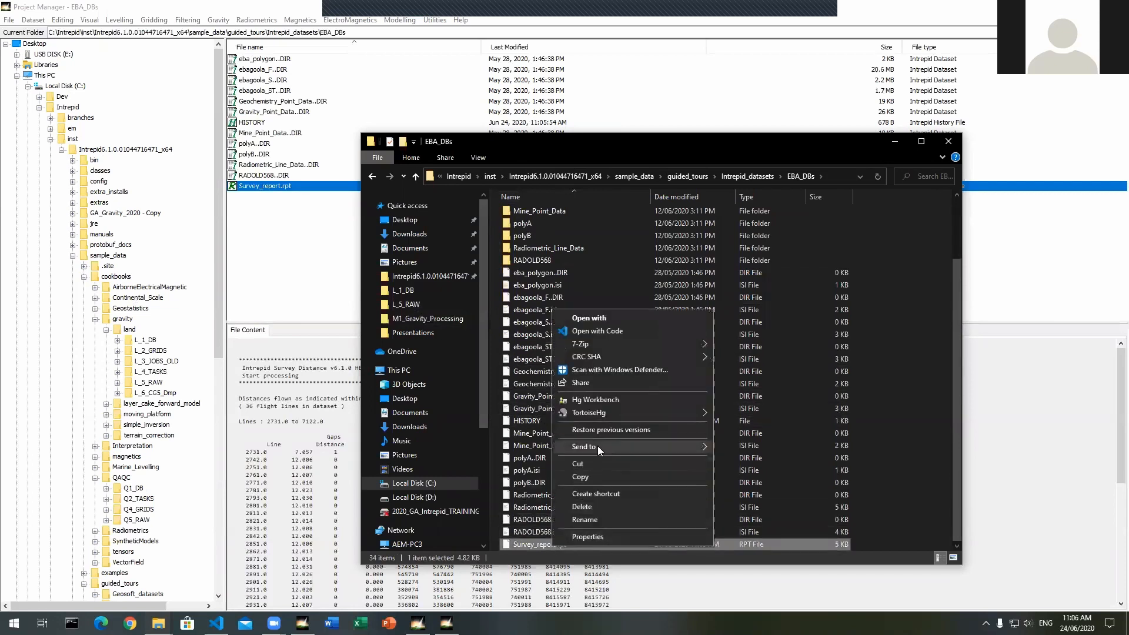
{"action": "left_click", "coordinate": [617, 318]}
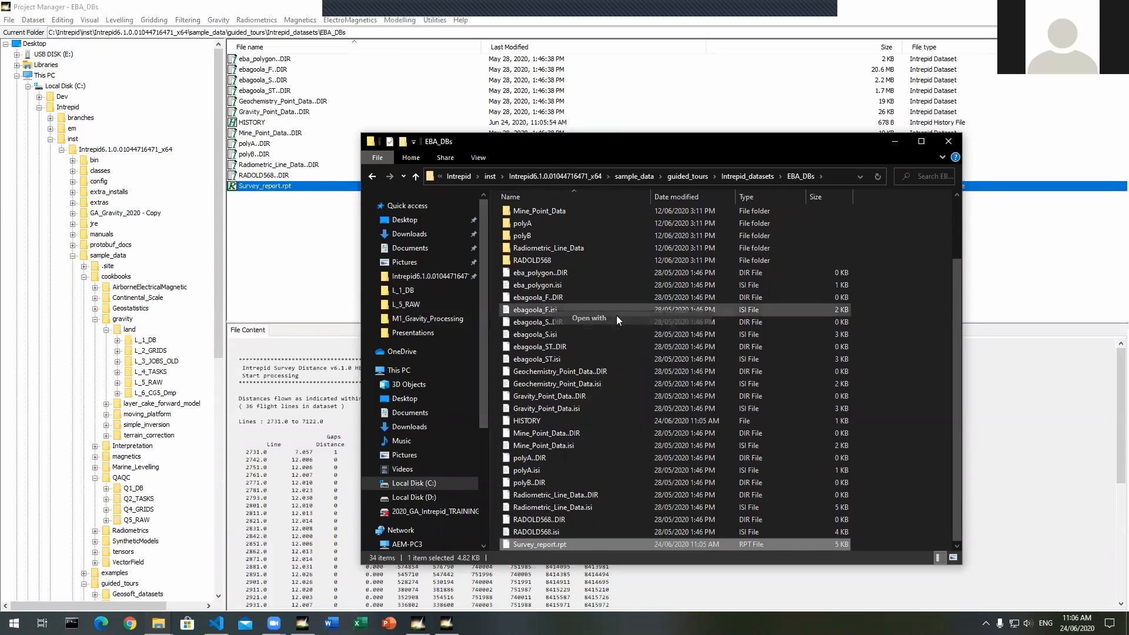
{"action": "left_click", "coordinate": [503, 267]}
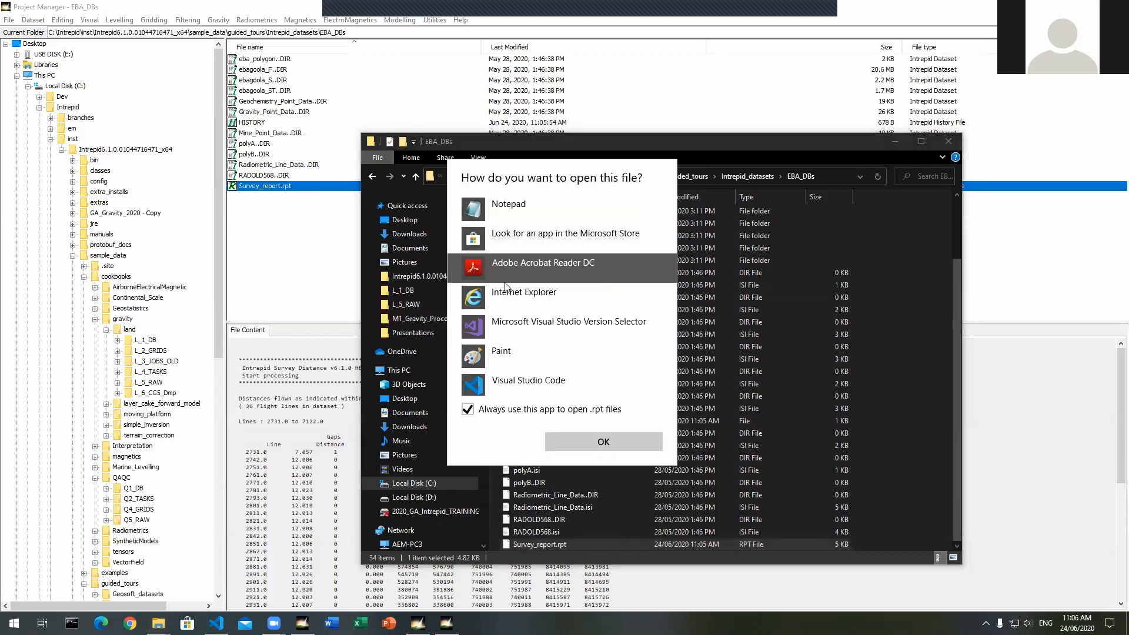
{"action": "left_click", "coordinate": [532, 375]}
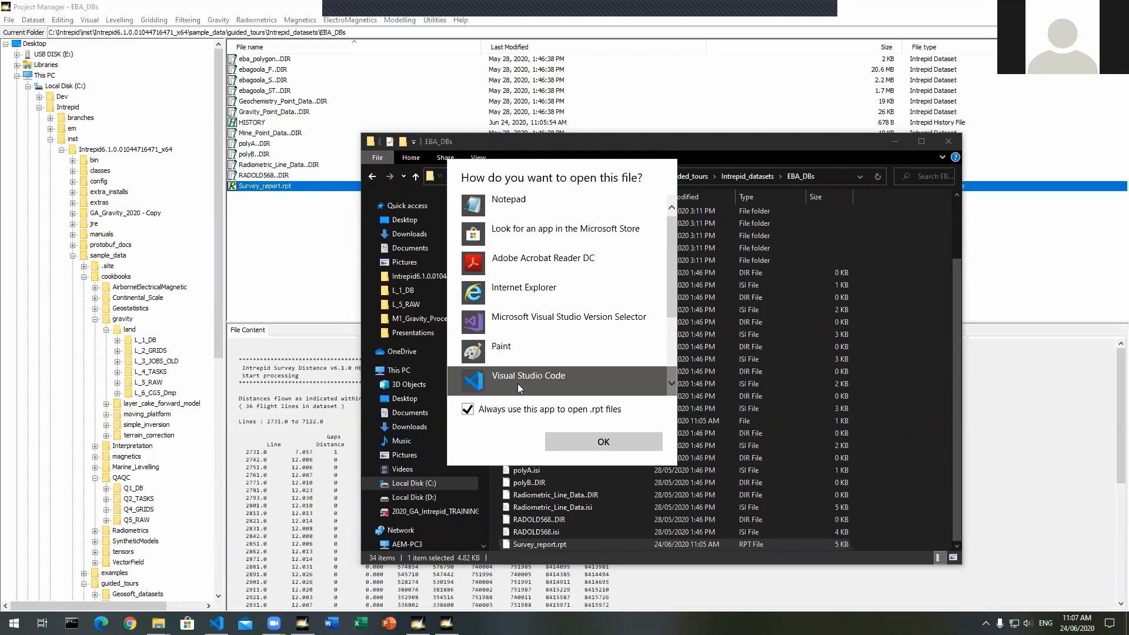
{"action": "left_click", "coordinate": [584, 447]}
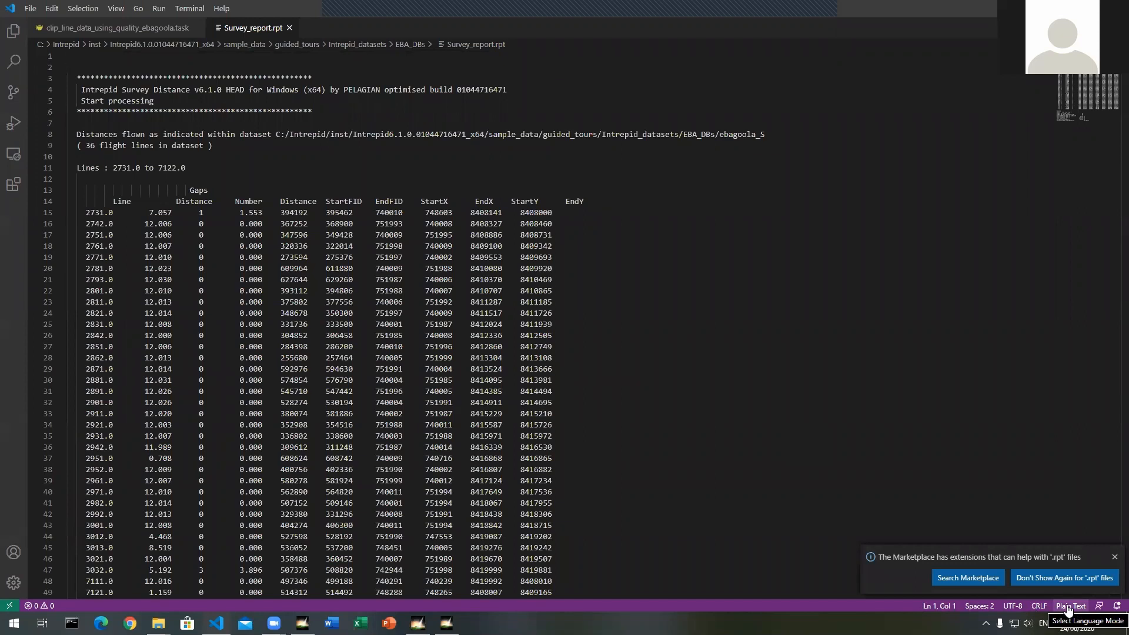
Step: Review the report down to its summary and delete the leading spaces before the Line heading to align the headings with their data columns
{"action": "scroll", "coordinate": [588, 247], "scroll_direction": "down", "scroll_amount": 1}
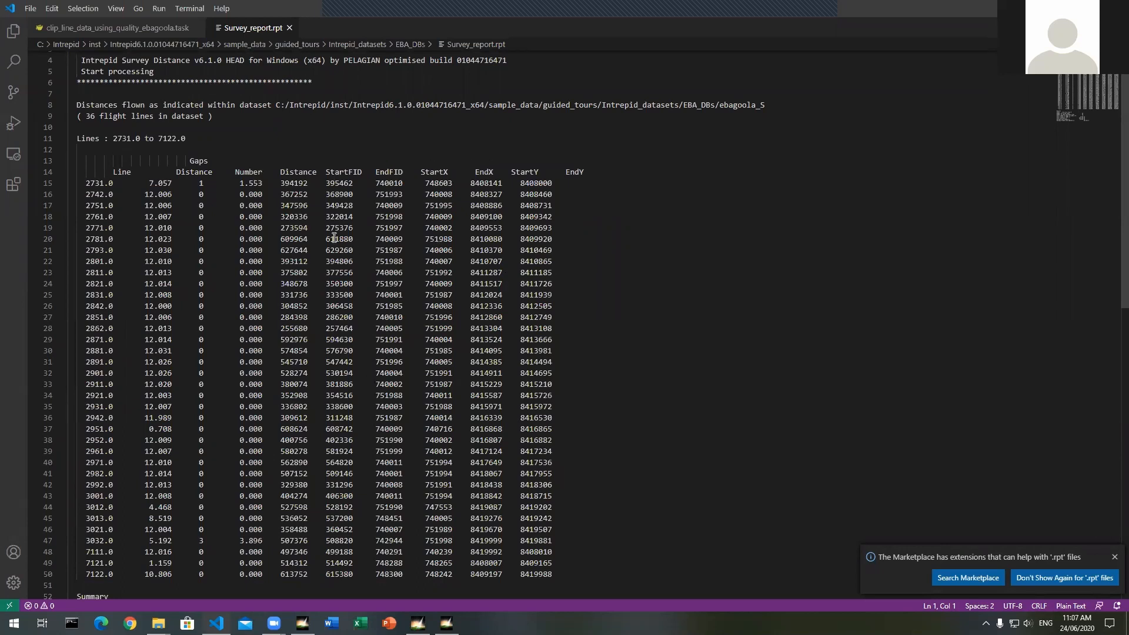
{"action": "scroll", "coordinate": [111, 171], "scroll_direction": "down", "scroll_amount": 10}
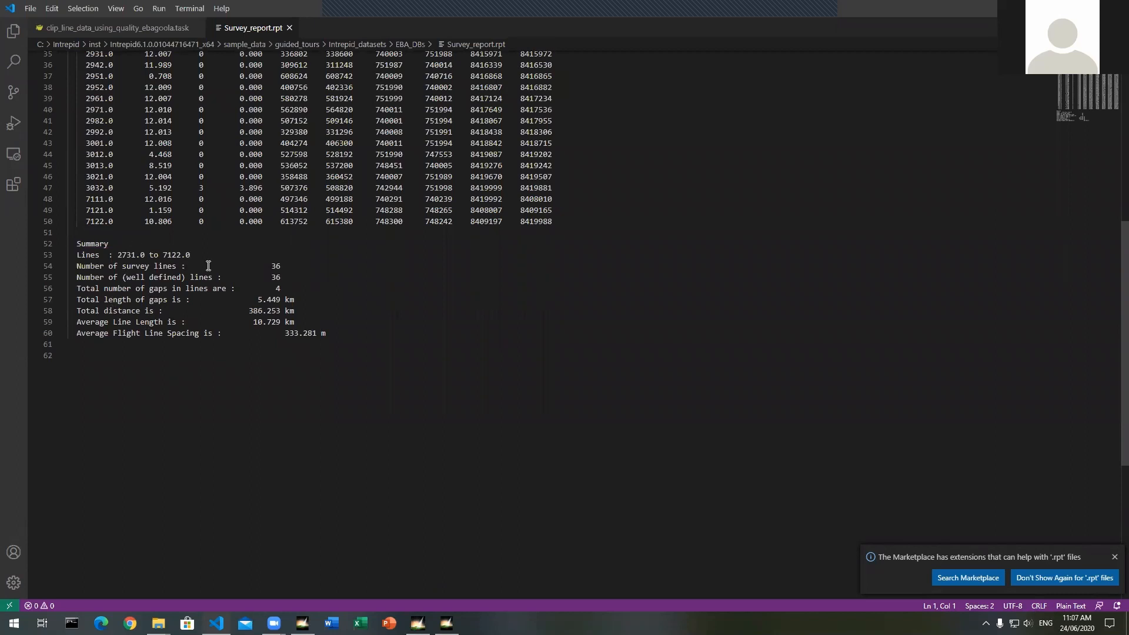
{"action": "scroll", "coordinate": [215, 292], "scroll_direction": "up", "scroll_amount": 10}
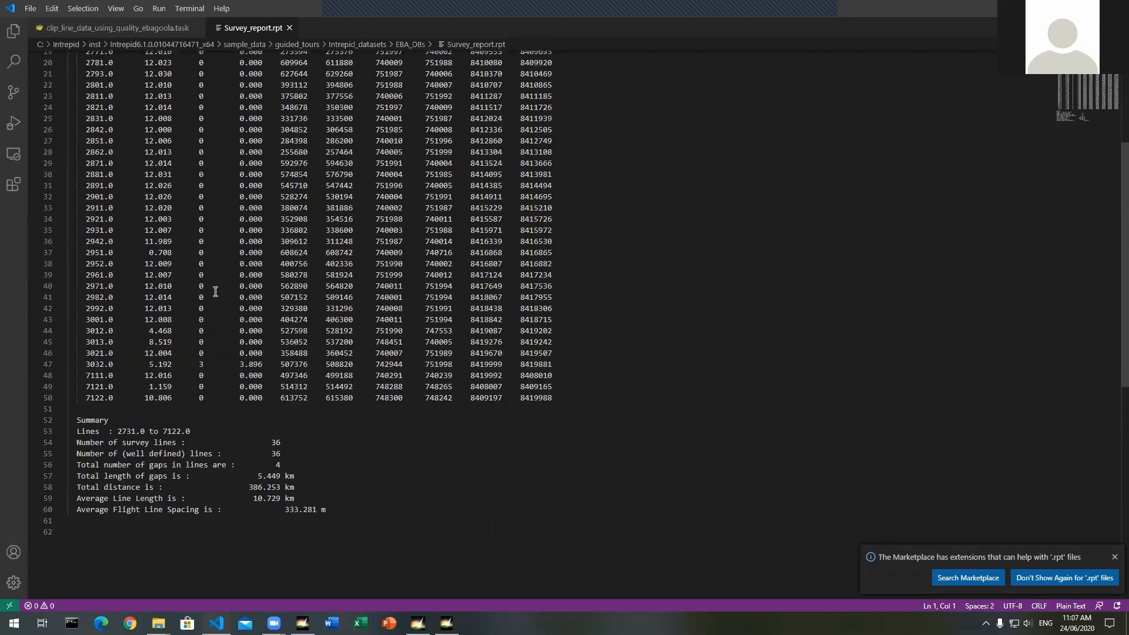
{"action": "mouse_move", "coordinate": [113, 143]}
{"action": "left_mouse_down"}
{"action": "mouse_move", "coordinate": [73, 145]}
{"action": "mouse_move", "coordinate": [126, 143]}
{"action": "left_mouse_up"}
{"action": "key", "text": "BackSpace"}
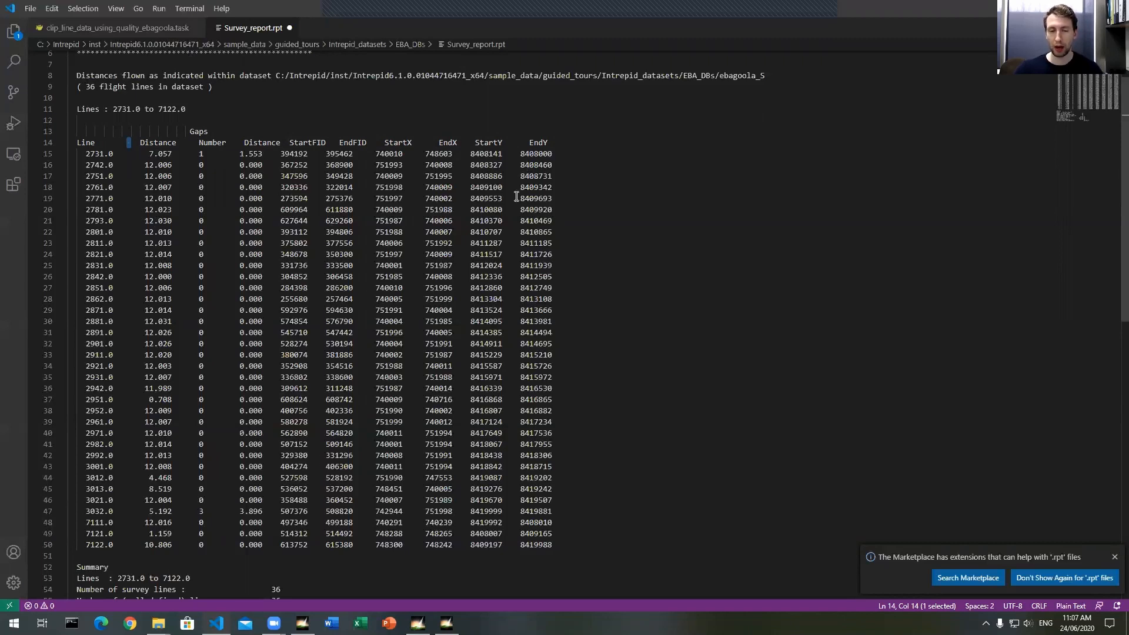
{"action": "scroll", "coordinate": [488, 220], "scroll_direction": "down", "scroll_amount": 4}
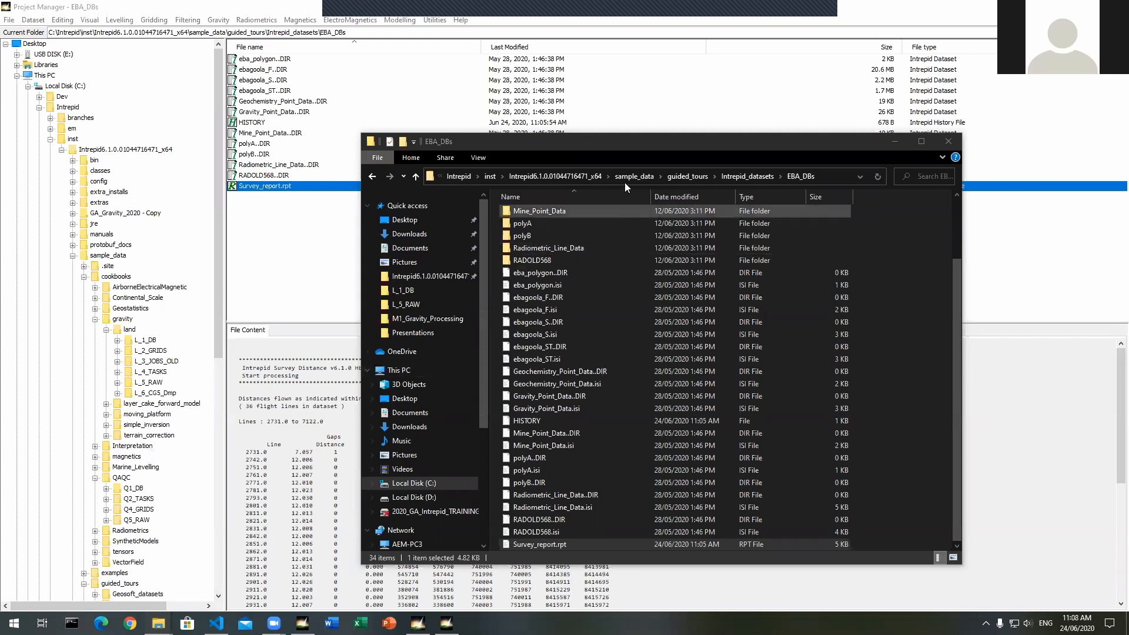
Step: Move the File Explorer window aside, revisit the report and minimise both windows to return to Project Manager
{"action": "left_click_drag", "start_coordinate": [639, 140], "coordinate": [475, 128]}
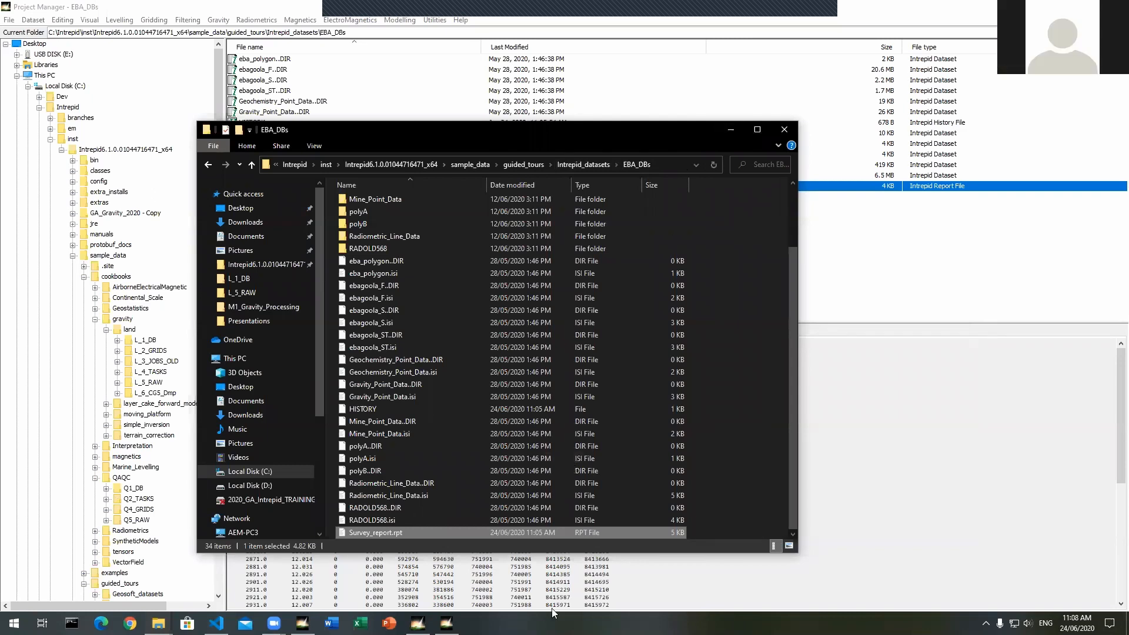
{"action": "left_click", "coordinate": [216, 623]}
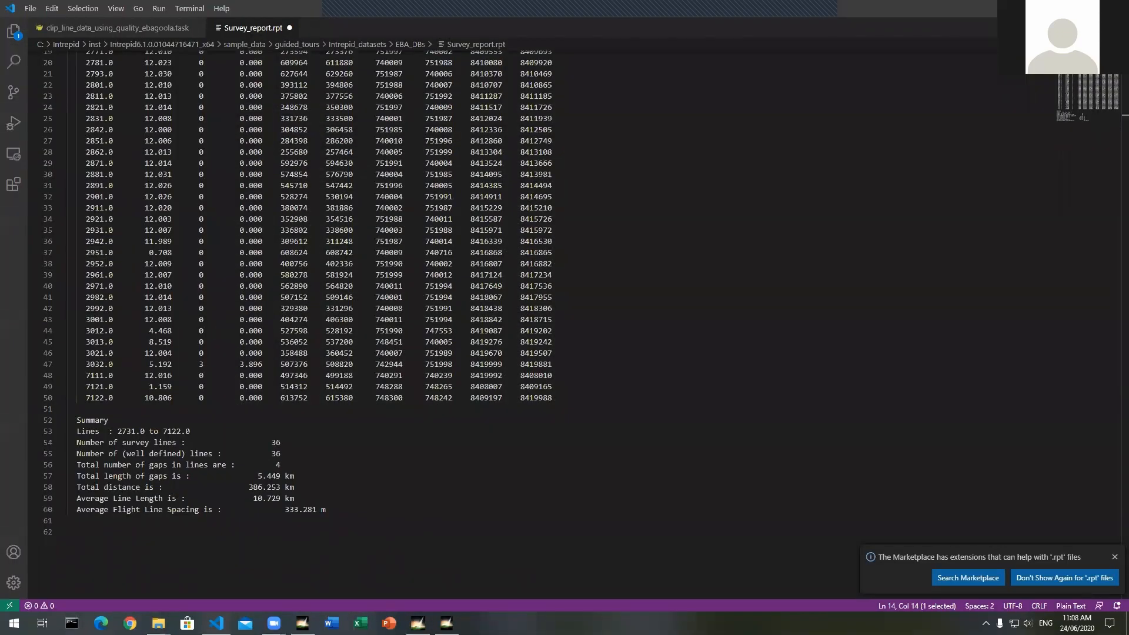
{"action": "left_click", "coordinate": [1115, 8]}
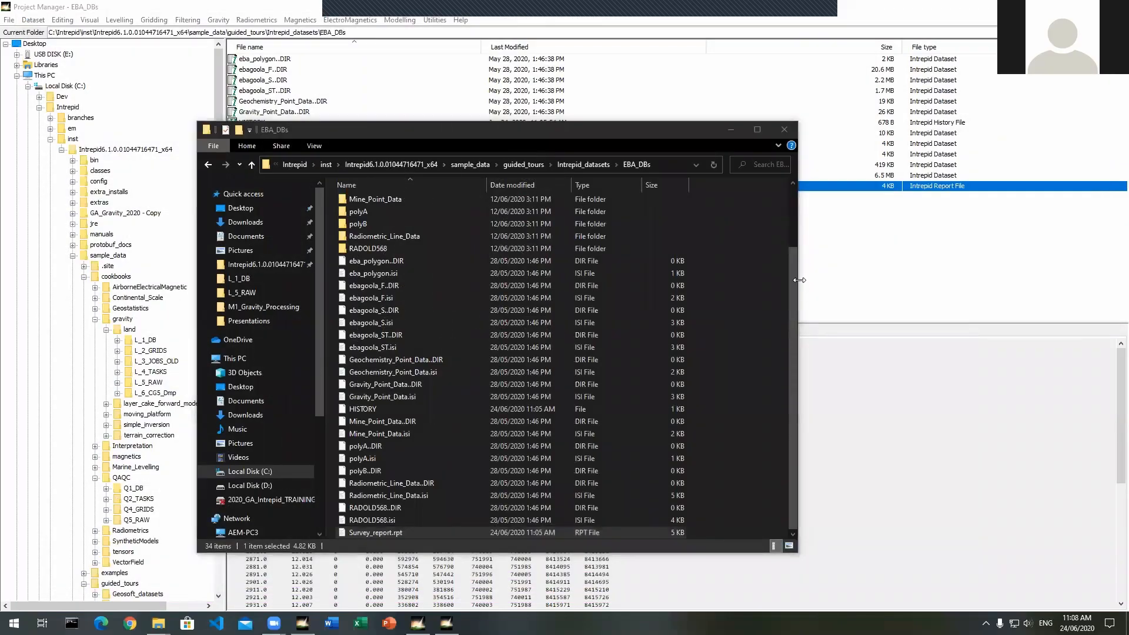
{"action": "left_click", "coordinate": [729, 131]}
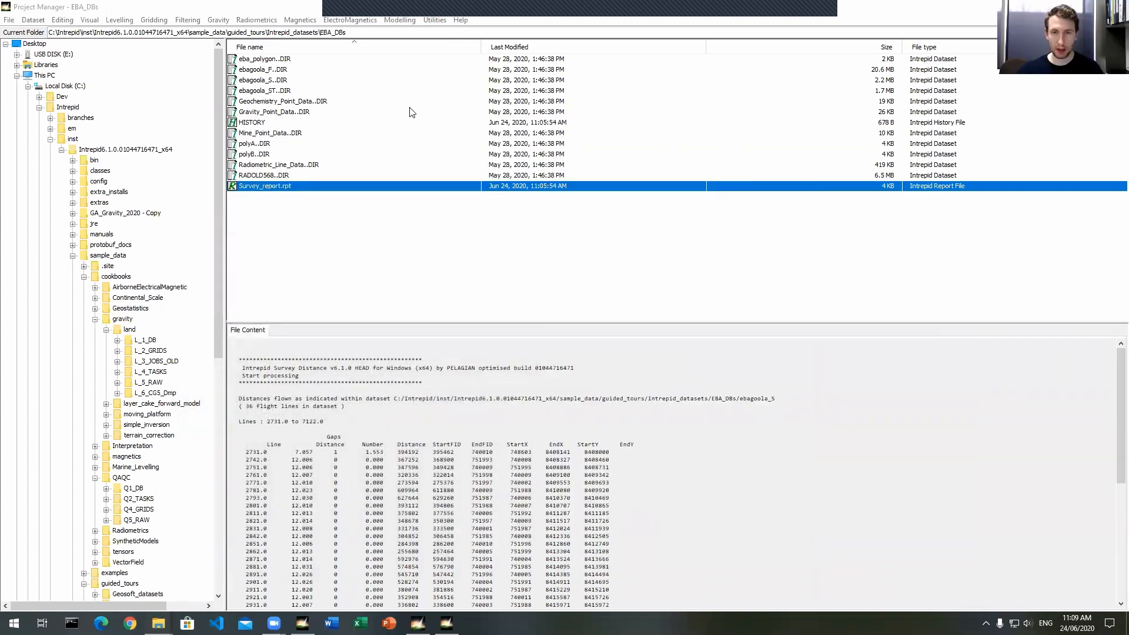
Step: Browse to the cookbooks\QAQC\Q2_TASKS folder and look over the available editing tools
{"action": "scroll", "coordinate": [210, 355], "scroll_direction": "down", "scroll_amount": 2}
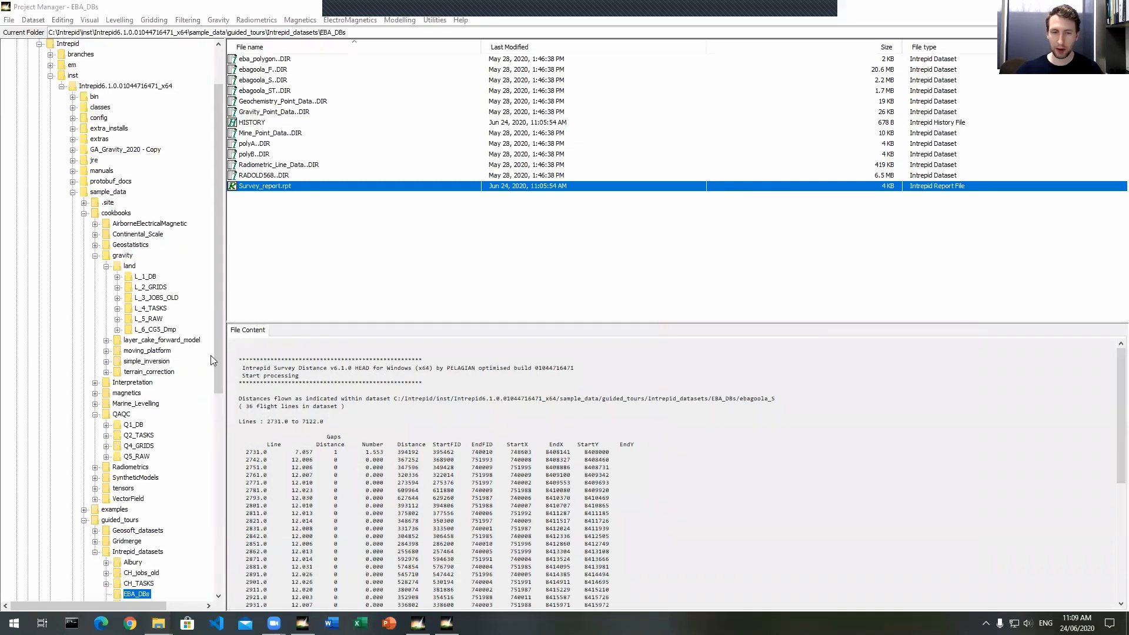
{"action": "scroll", "coordinate": [211, 355], "scroll_direction": "down", "scroll_amount": 1}
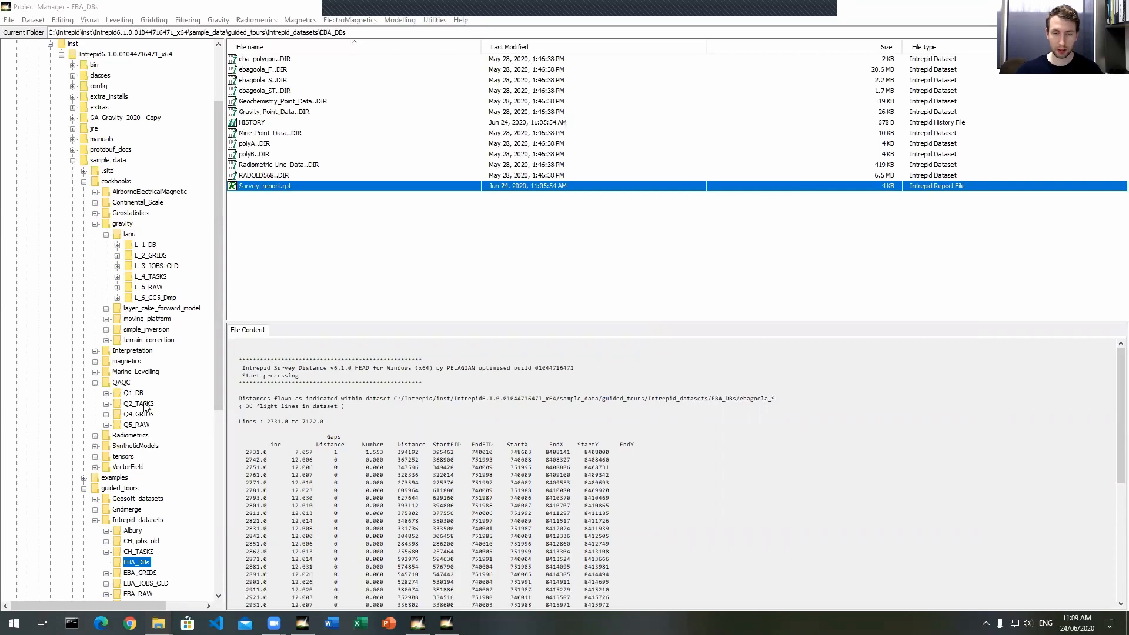
{"action": "left_click", "coordinate": [141, 404]}
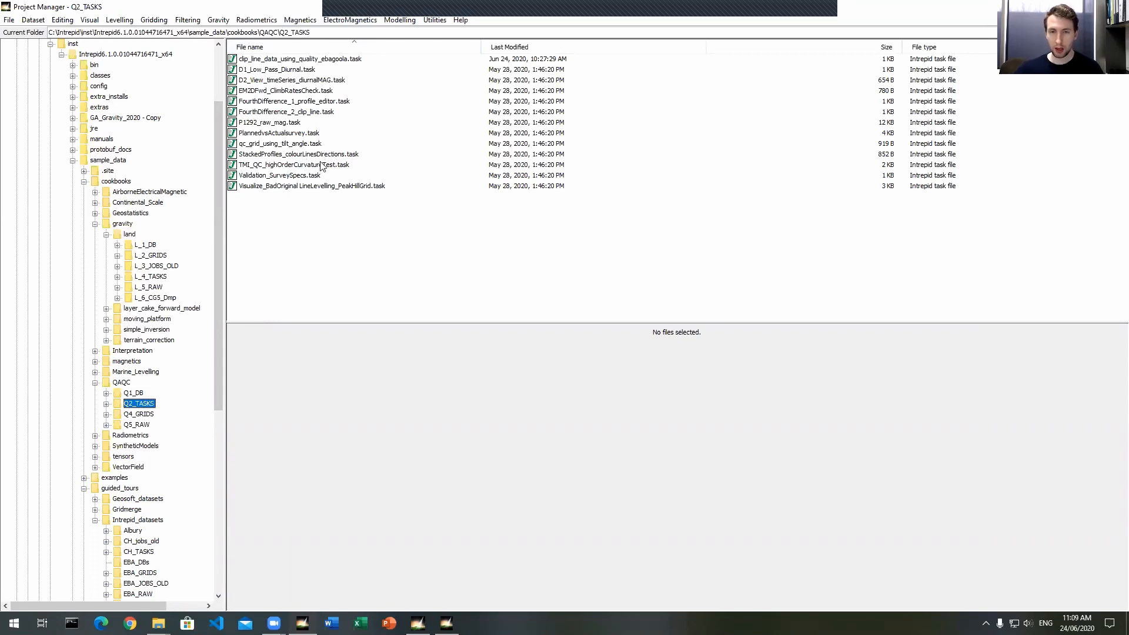
{"action": "left_click", "coordinate": [62, 19]}
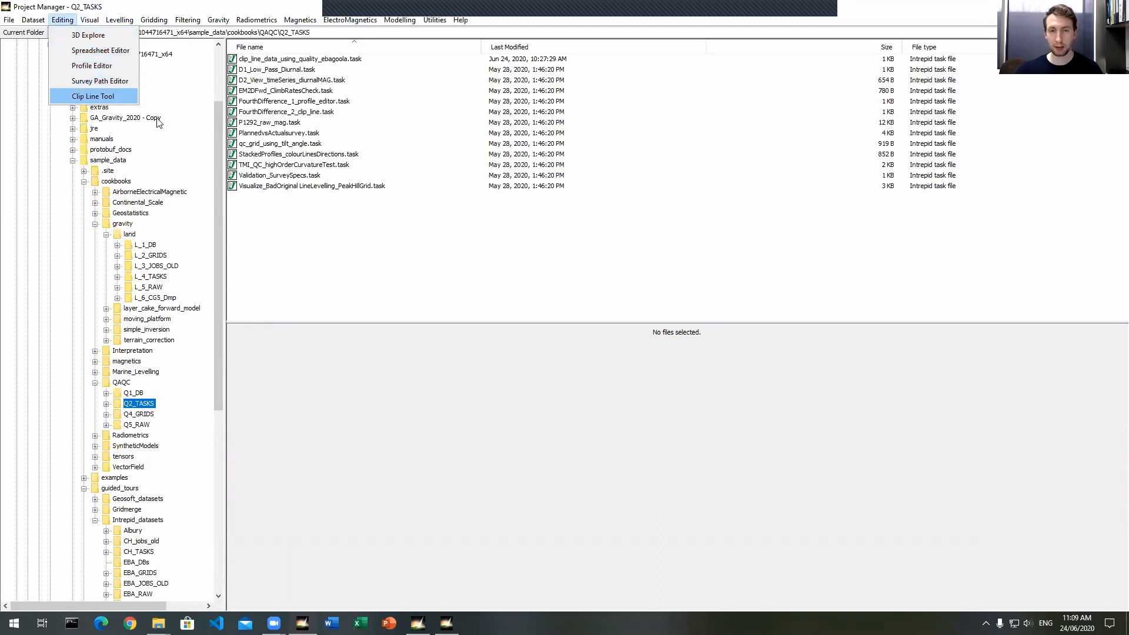
{"action": "left_click", "coordinate": [285, 252]}
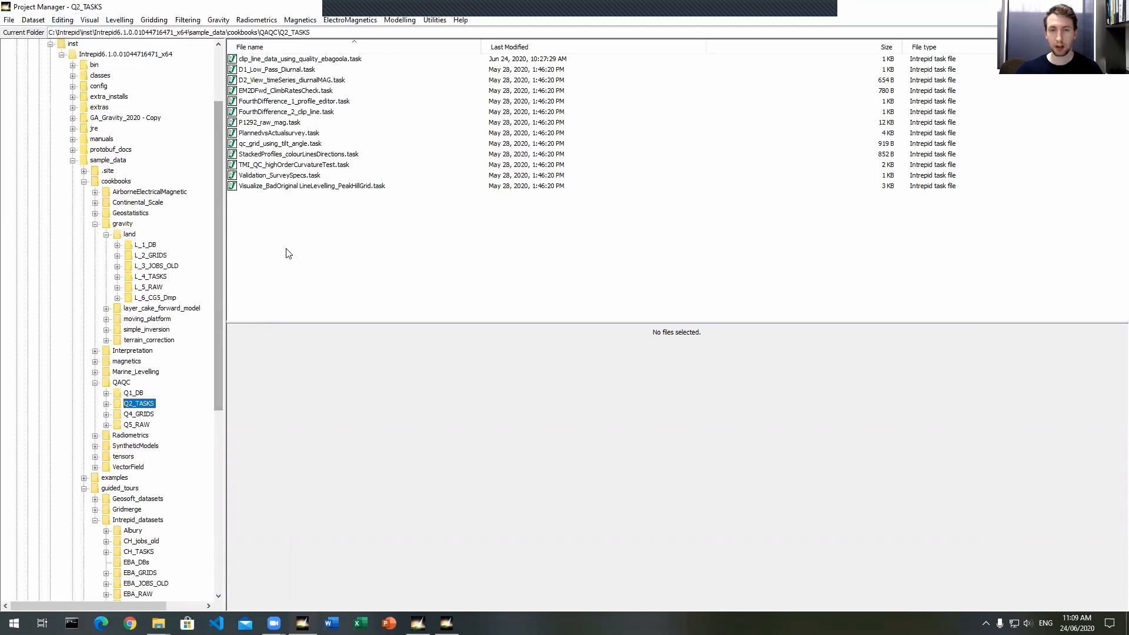
Step: Open StackedProfiles_colourLinesDirections.task with its task tool and reposition the Survey Path Editor window
{"action": "left_click", "coordinate": [299, 156]}
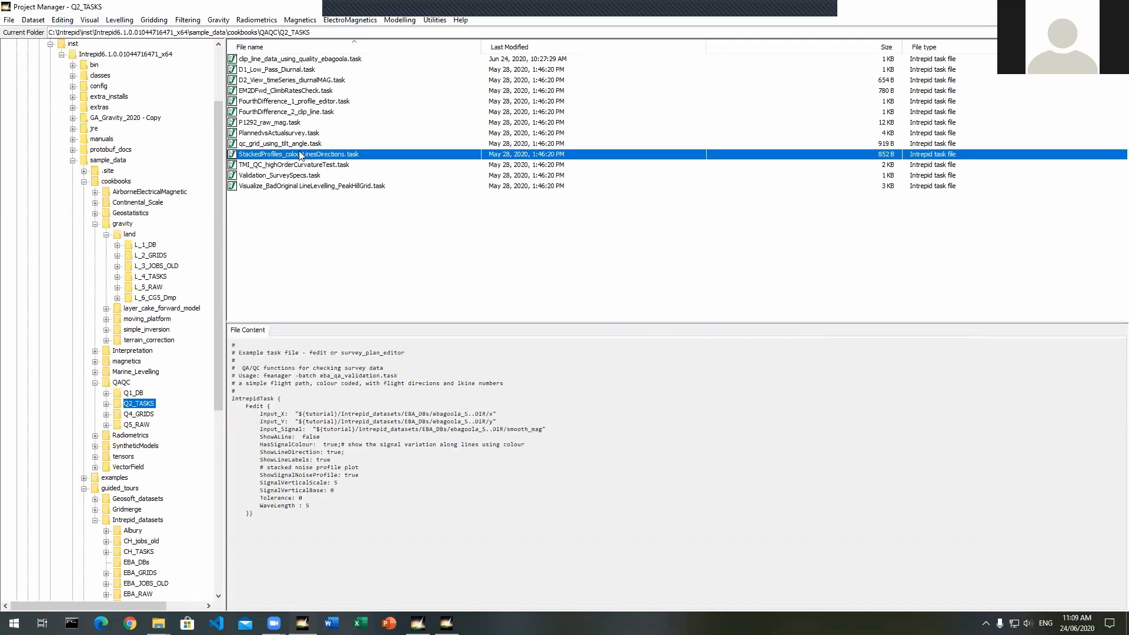
{"action": "right_click", "coordinate": [300, 154]}
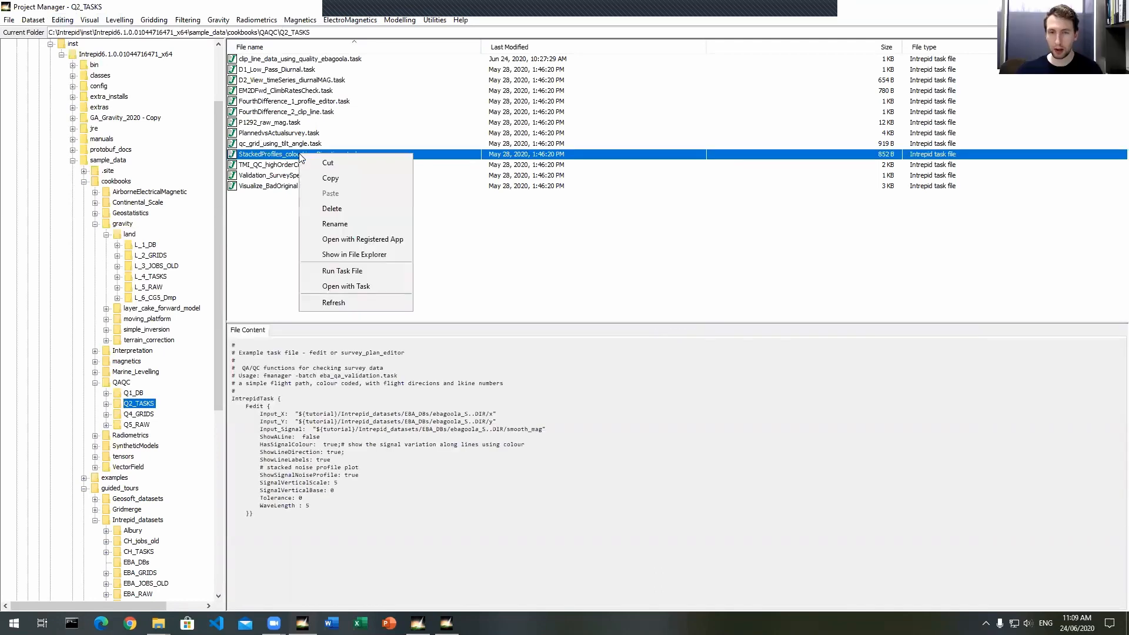
{"action": "left_click", "coordinate": [356, 288]}
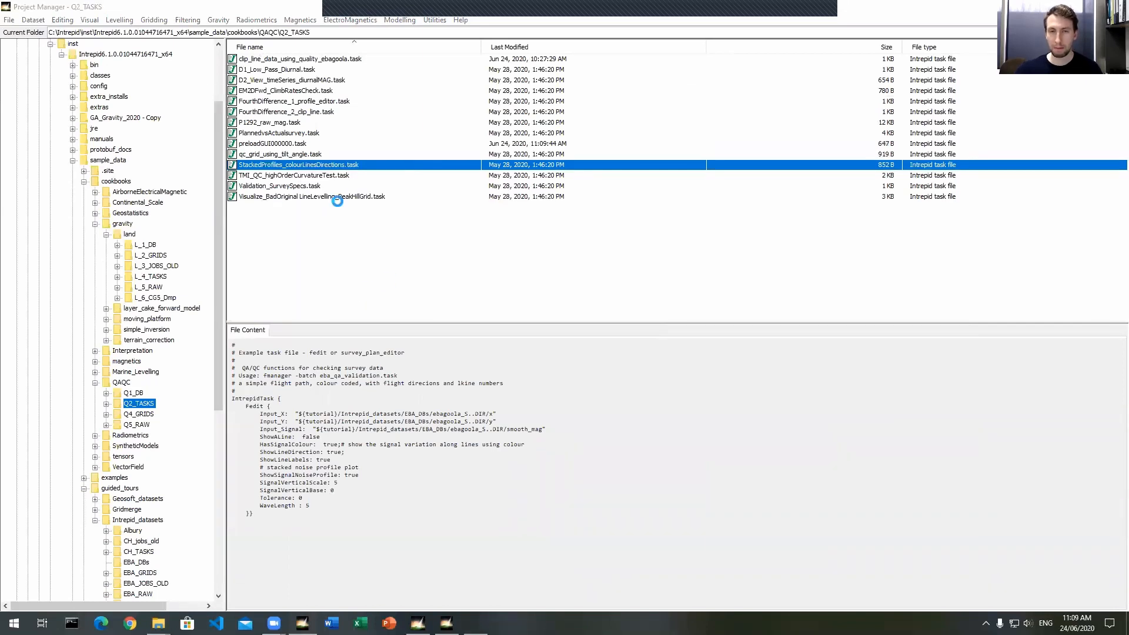
{"action": "left_click_drag", "start_coordinate": [351, 108], "coordinate": [354, 45]}
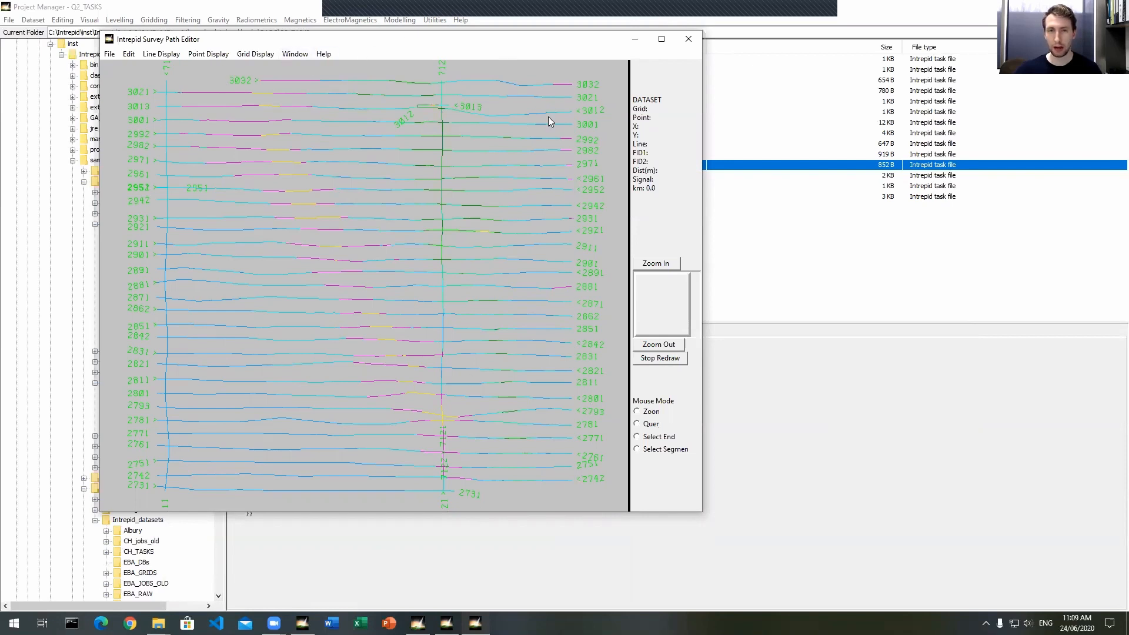
{"action": "left_click_drag", "start_coordinate": [308, 39], "coordinate": [331, 71]}
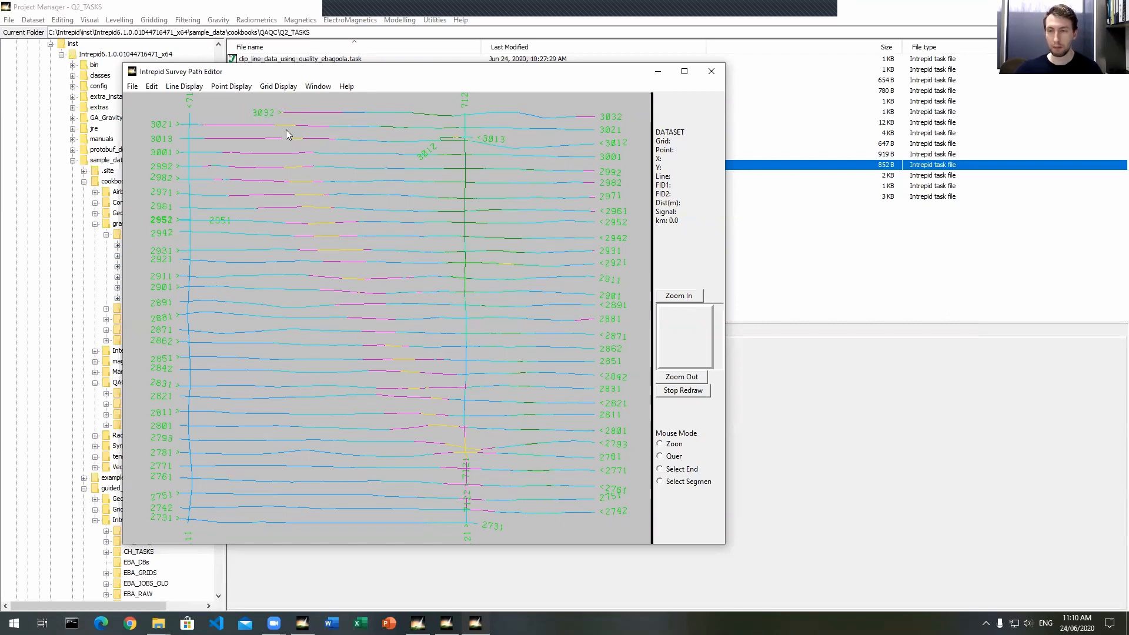
Step: Zoom in on the start of flight lines 2951 and 2952 to inspect them, and return to the full survey view
{"action": "left_click", "coordinate": [661, 445]}
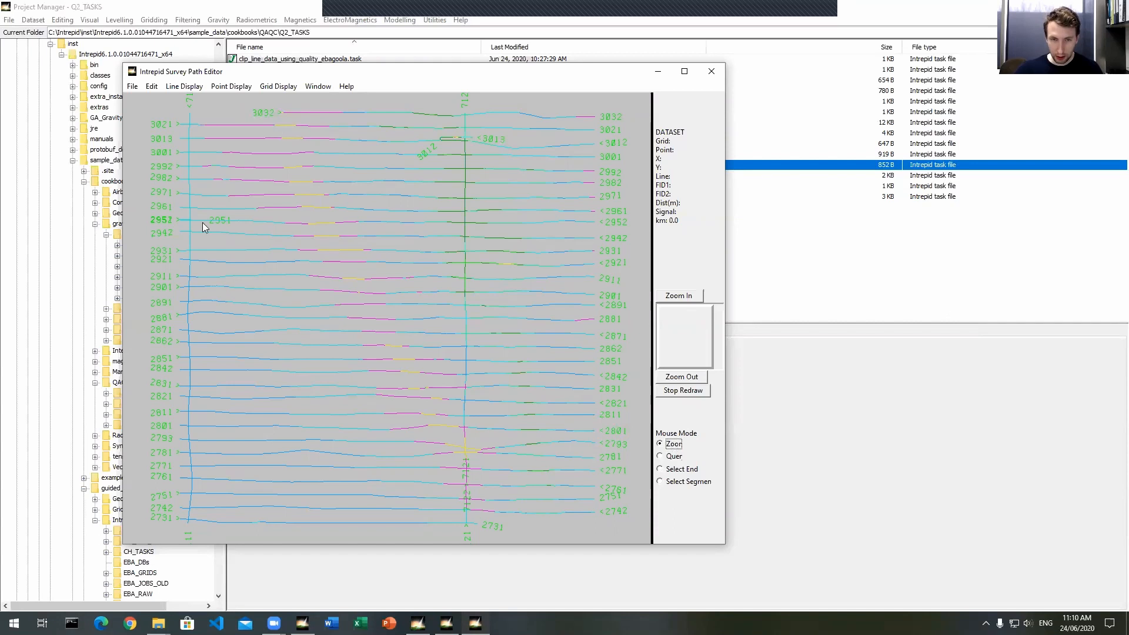
{"action": "left_click_drag", "start_coordinate": [144, 202], "coordinate": [241, 246]}
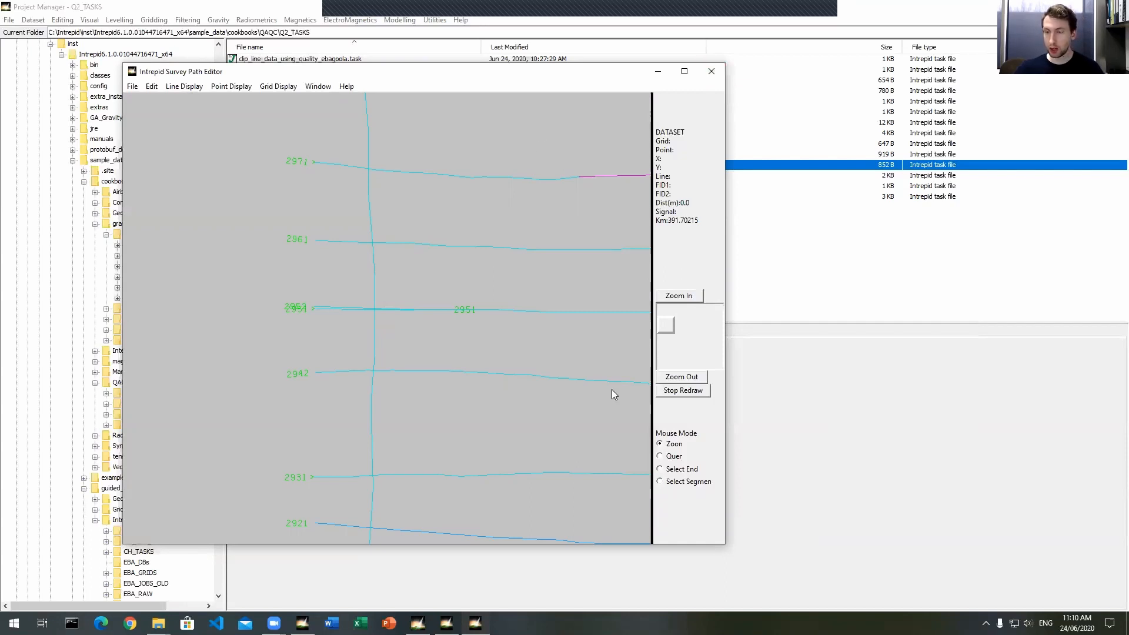
{"action": "left_click", "coordinate": [684, 381]}
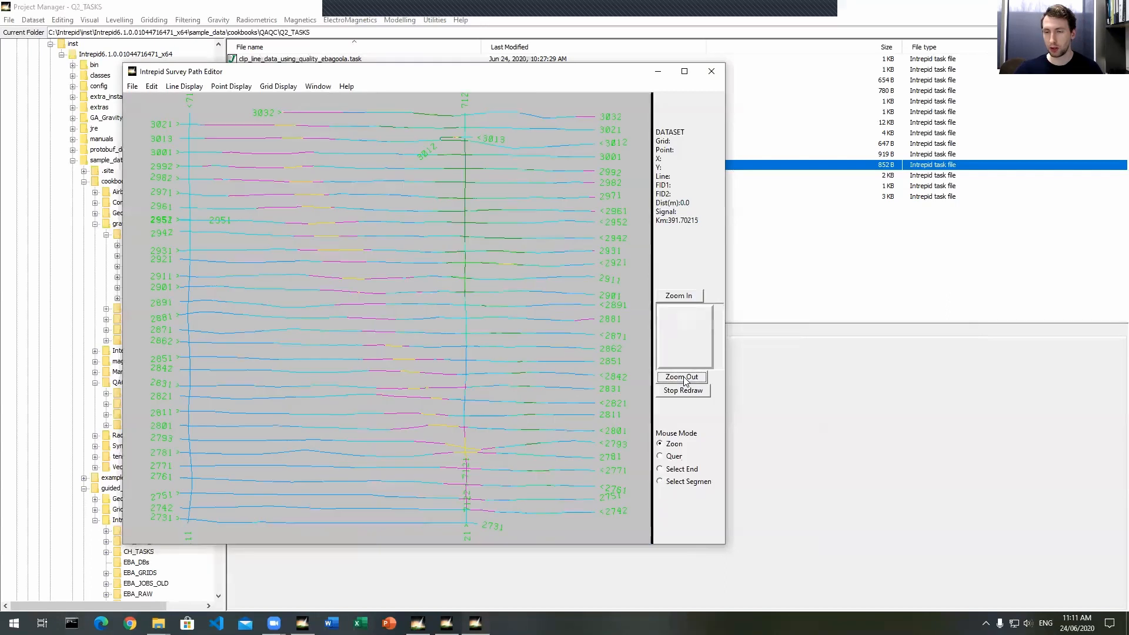
Step: Show the signal field's noise profile with a V Scale of 50 units/cm, and switch the noise profile off again
{"action": "left_click", "coordinate": [185, 87]}
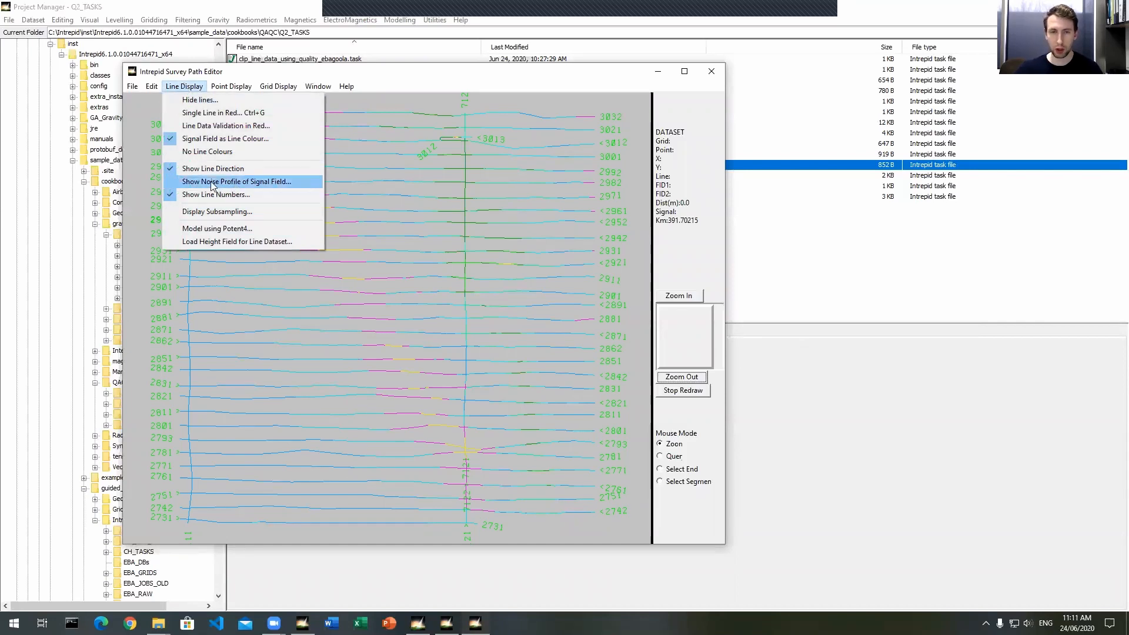
{"action": "left_click", "coordinate": [254, 183]}
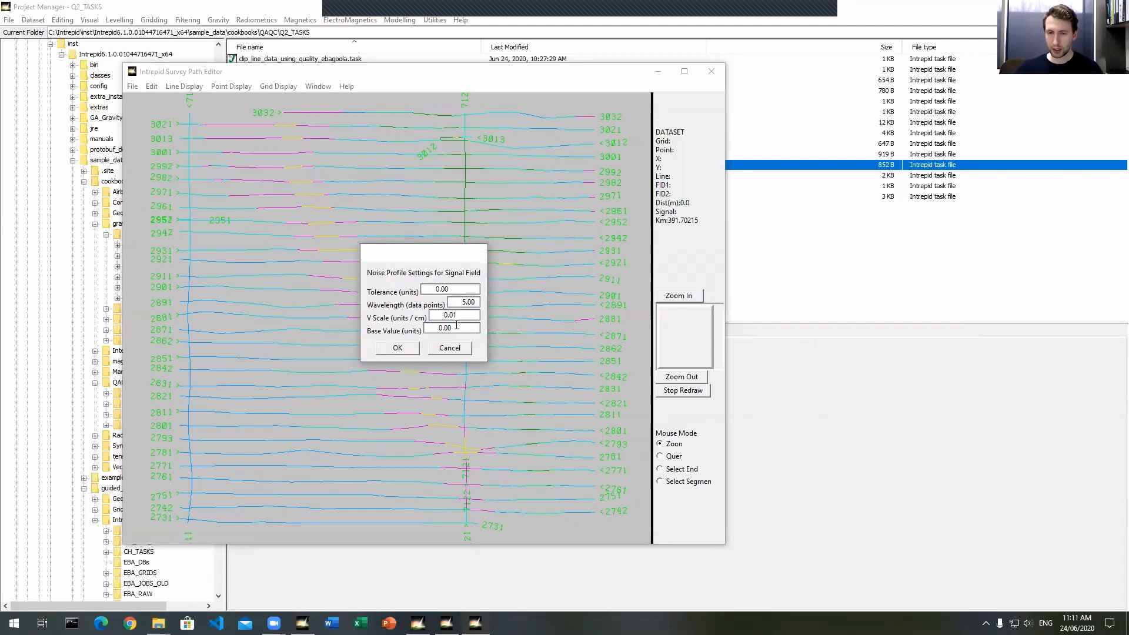
{"action": "left_click_drag", "start_coordinate": [462, 315], "coordinate": [440, 316]}
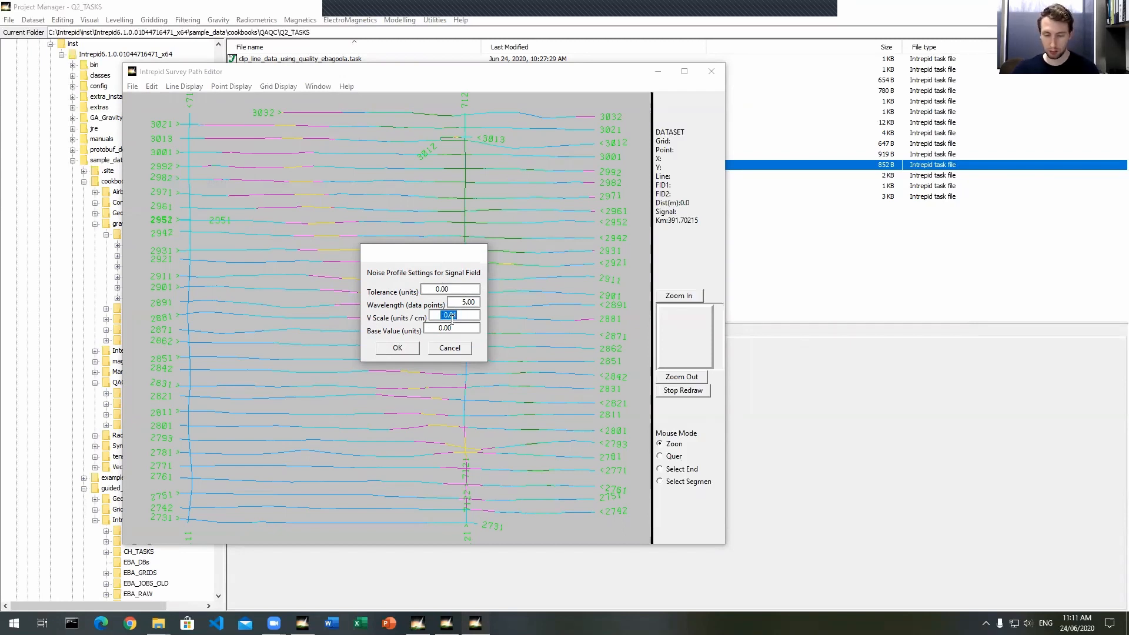
{"action": "type", "text": "50"}
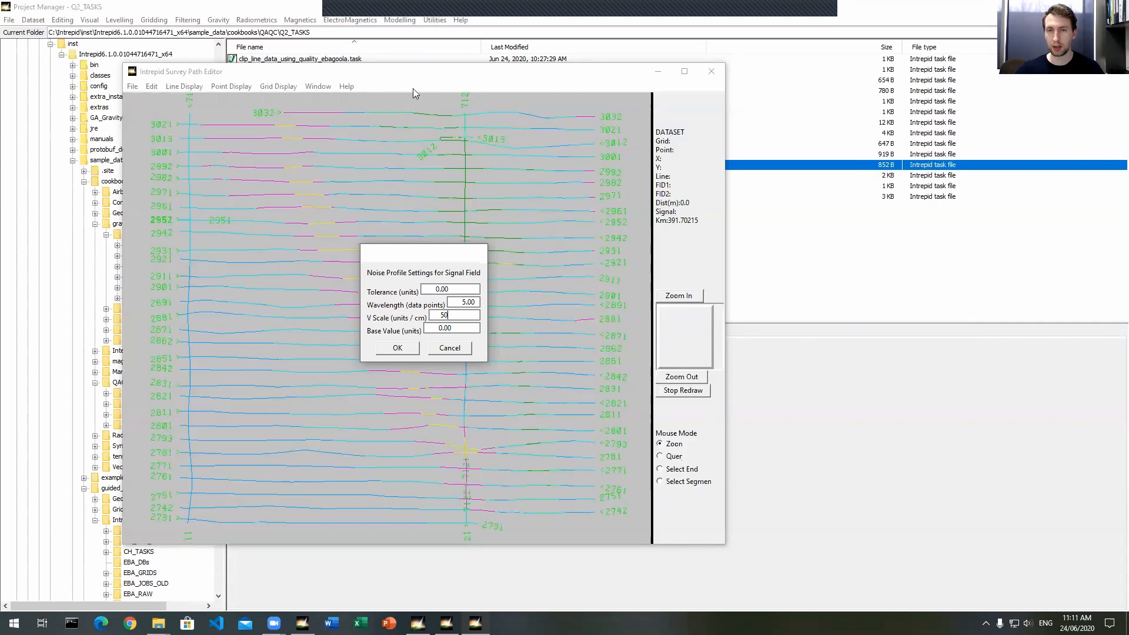
{"action": "left_click", "coordinate": [398, 348]}
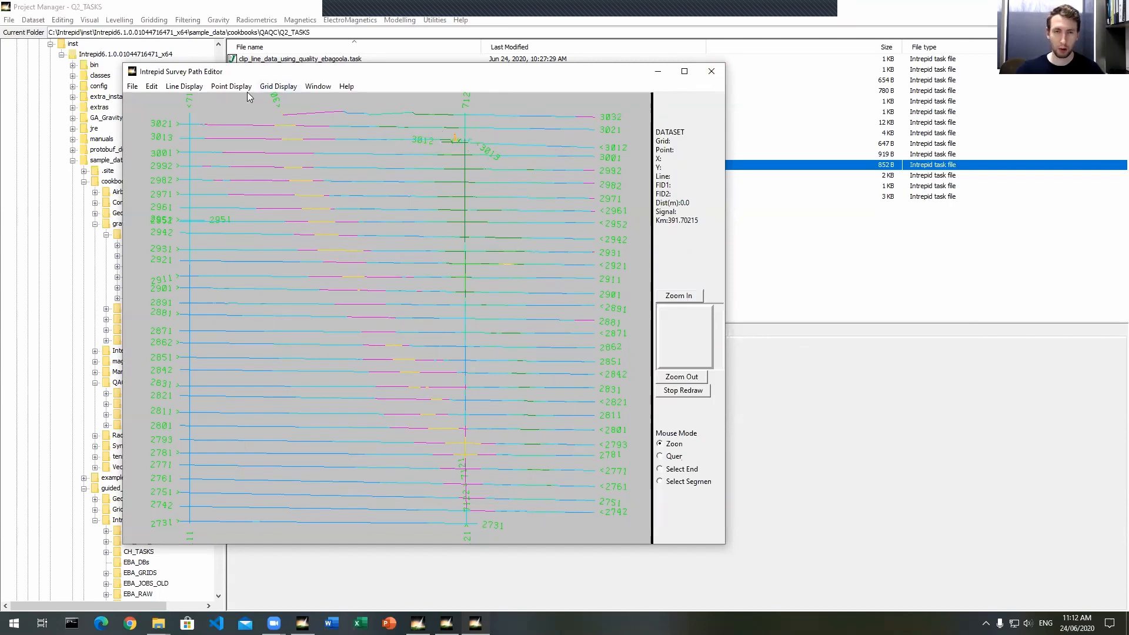
{"action": "left_click", "coordinate": [184, 86]}
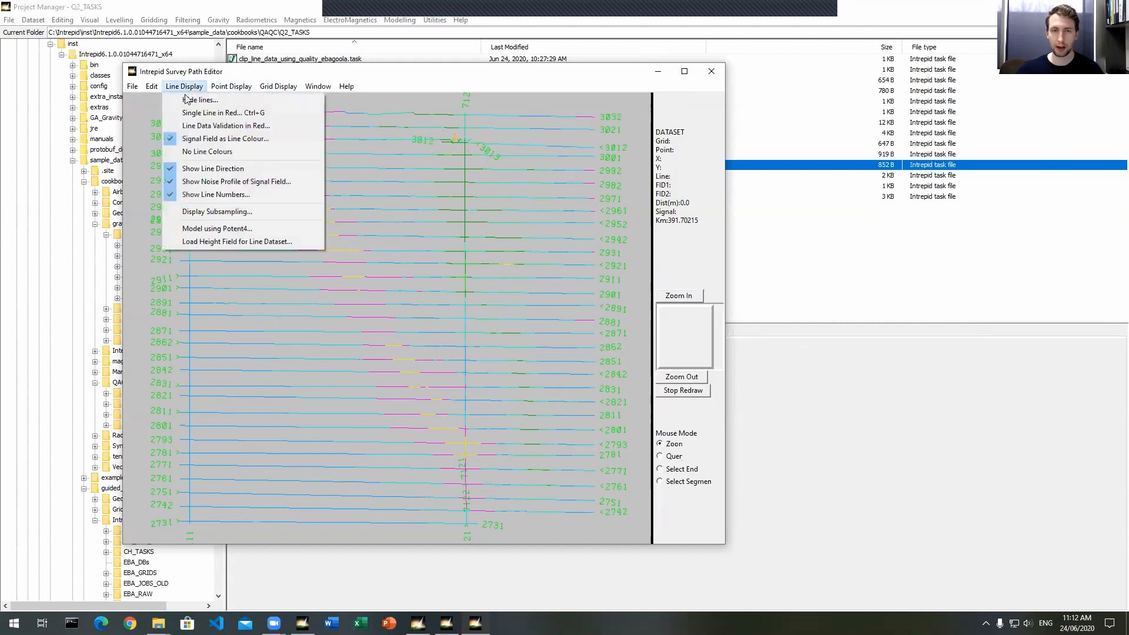
{"action": "left_click", "coordinate": [250, 181]}
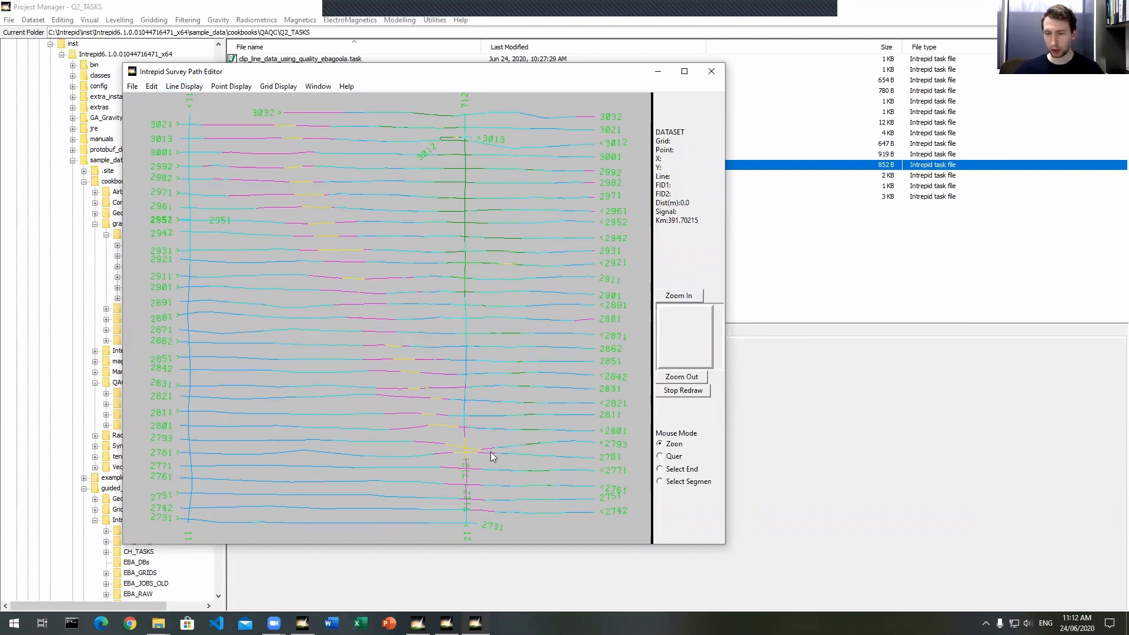
Step: Switch the line display to data validation in red, setting the flight path deviation distance to 1000
{"action": "left_click", "coordinate": [184, 87]}
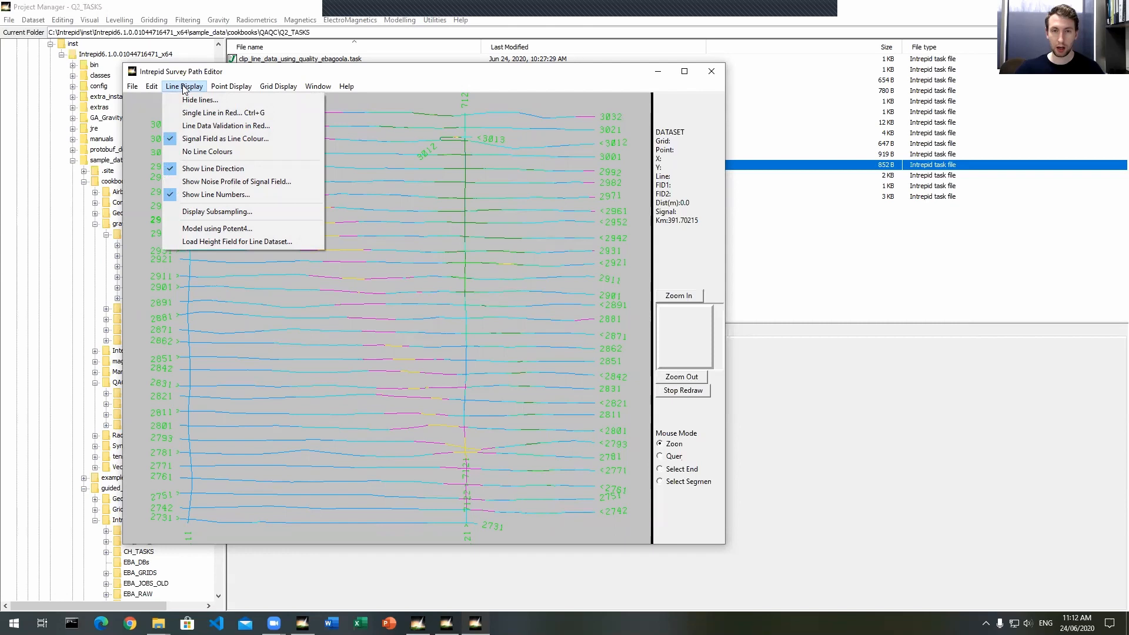
{"action": "left_click", "coordinate": [246, 127]}
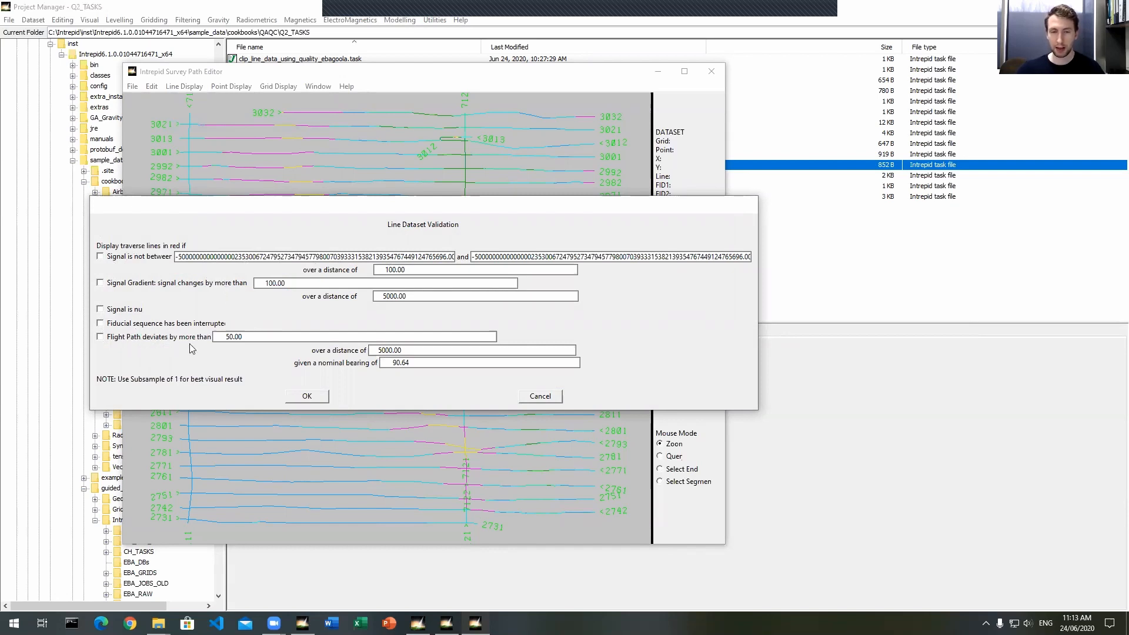
{"action": "double_click", "coordinate": [276, 336]}
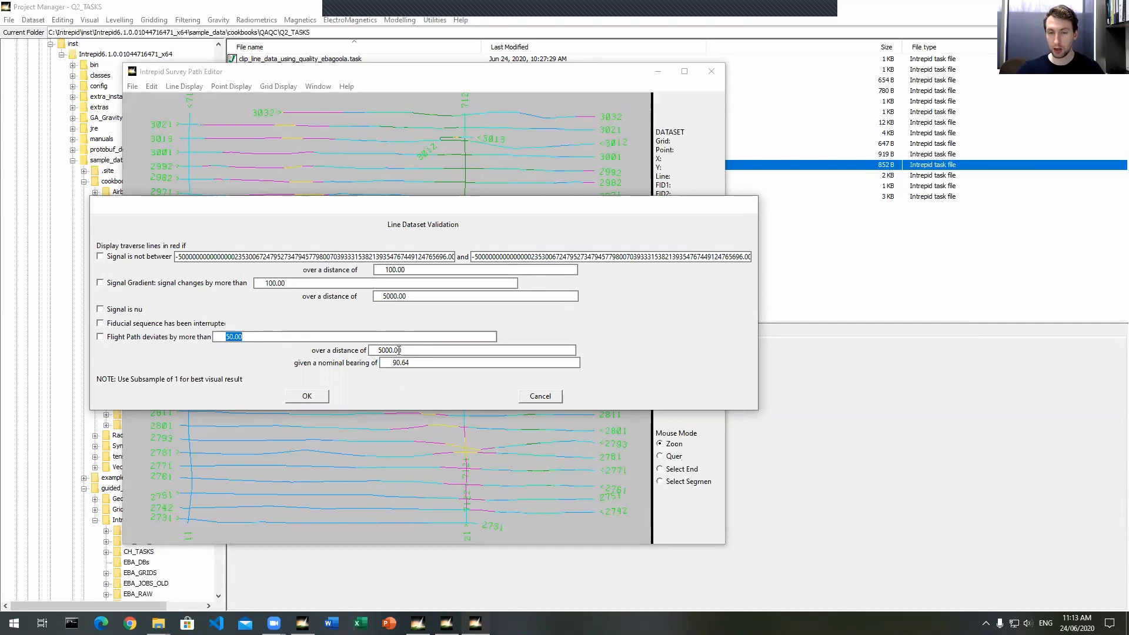
{"action": "left_click_drag", "start_coordinate": [409, 352], "coordinate": [377, 351]}
{"action": "type", "text": "1000"}
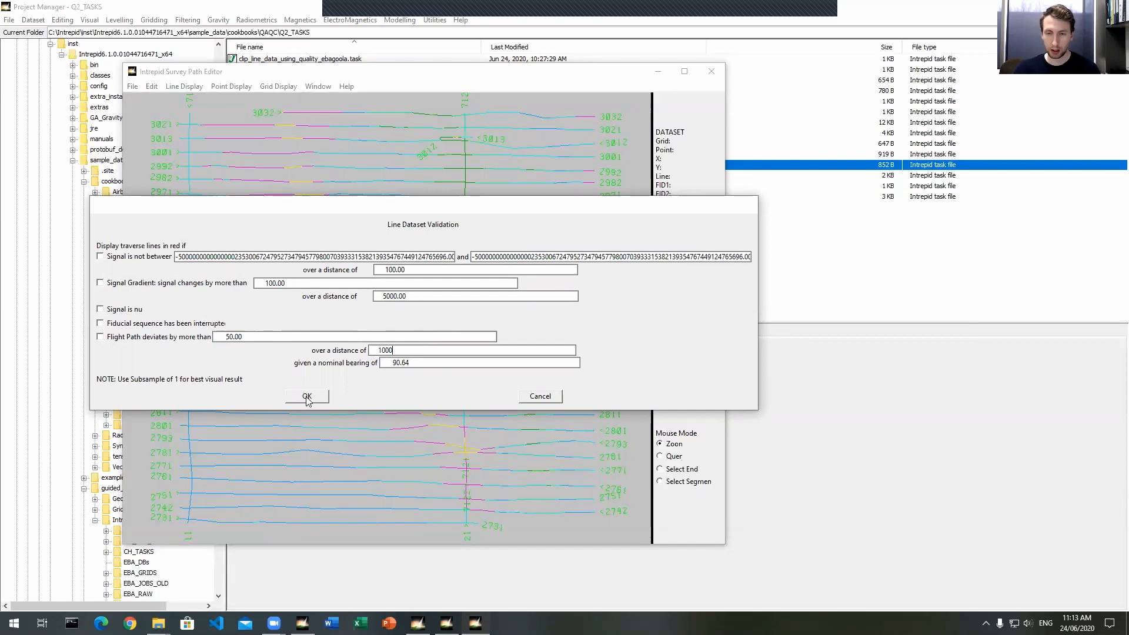
{"action": "left_click", "coordinate": [306, 397]}
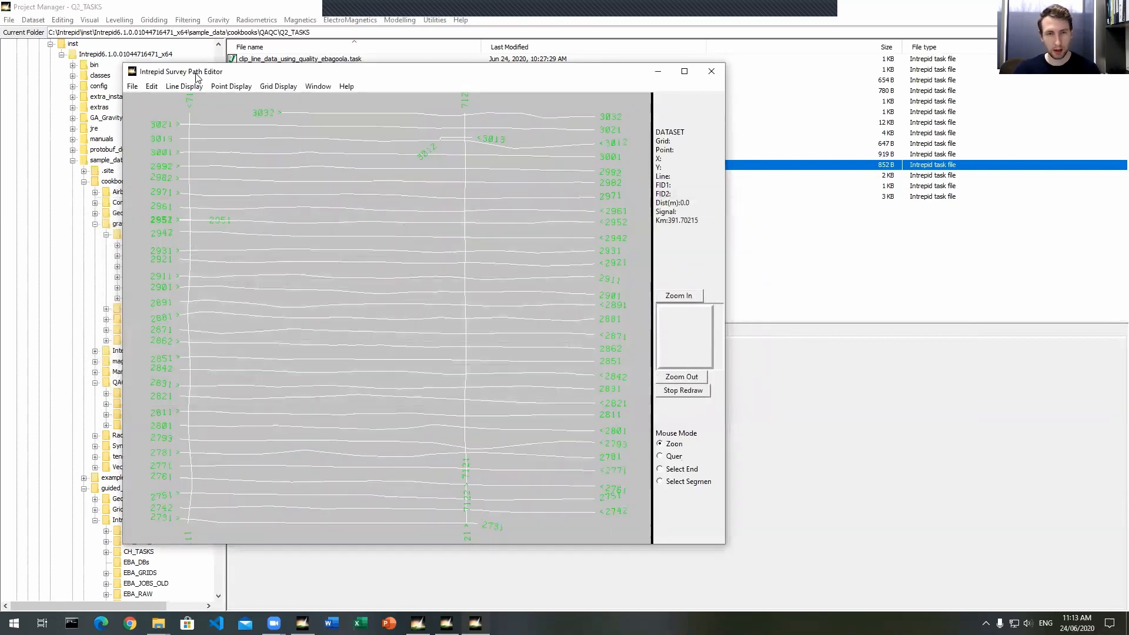
{"action": "left_click", "coordinate": [184, 87]}
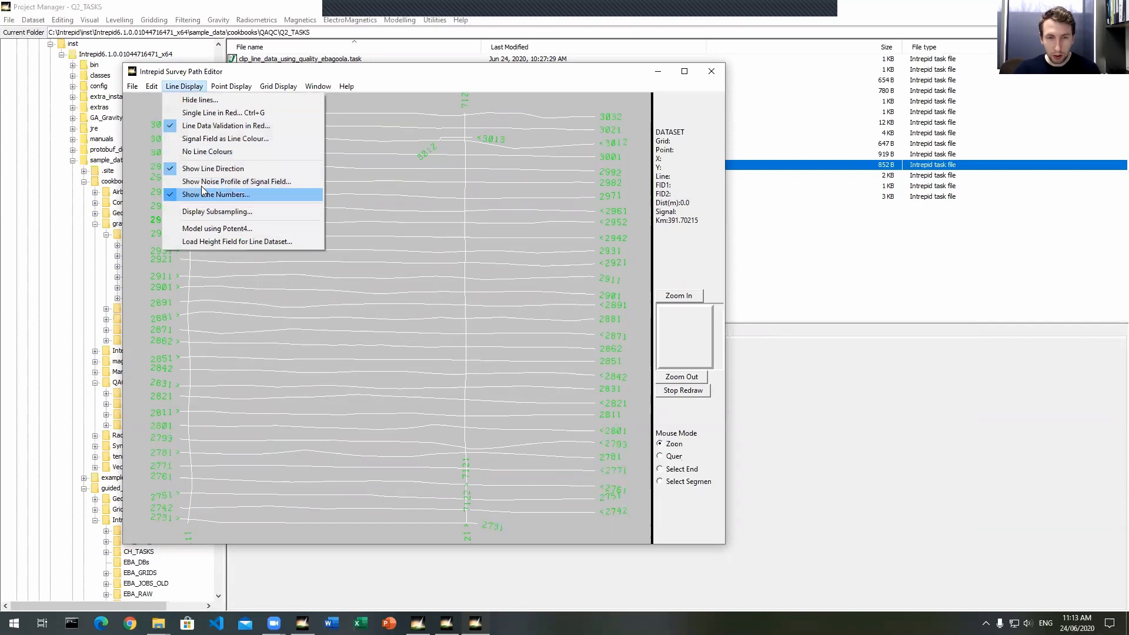
{"action": "left_click", "coordinate": [220, 126]}
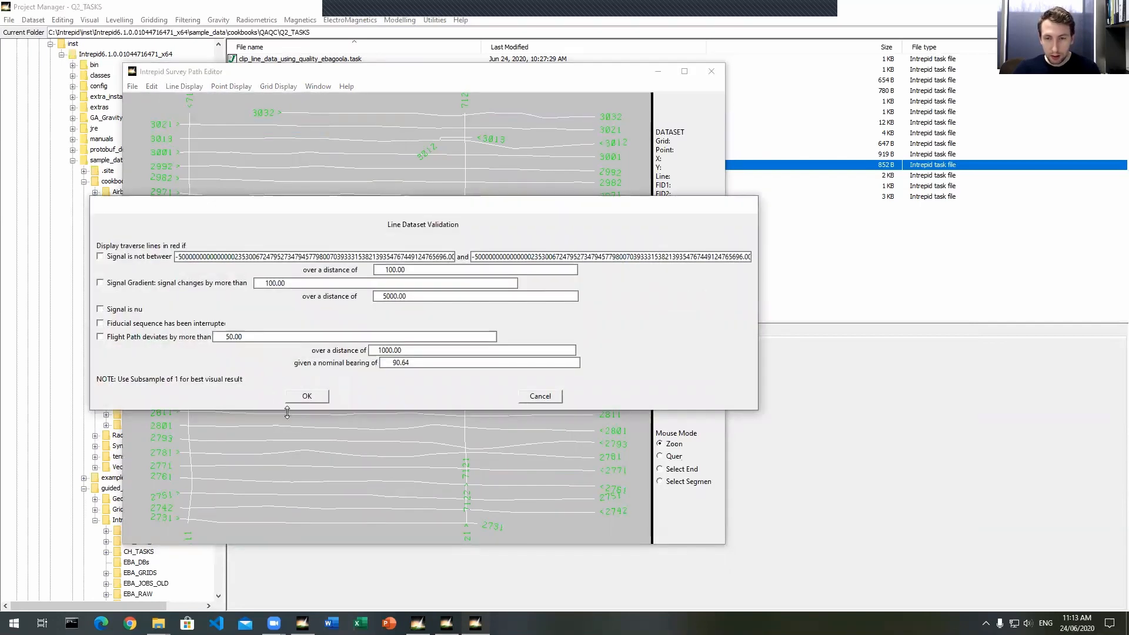
{"action": "left_click", "coordinate": [308, 397]}
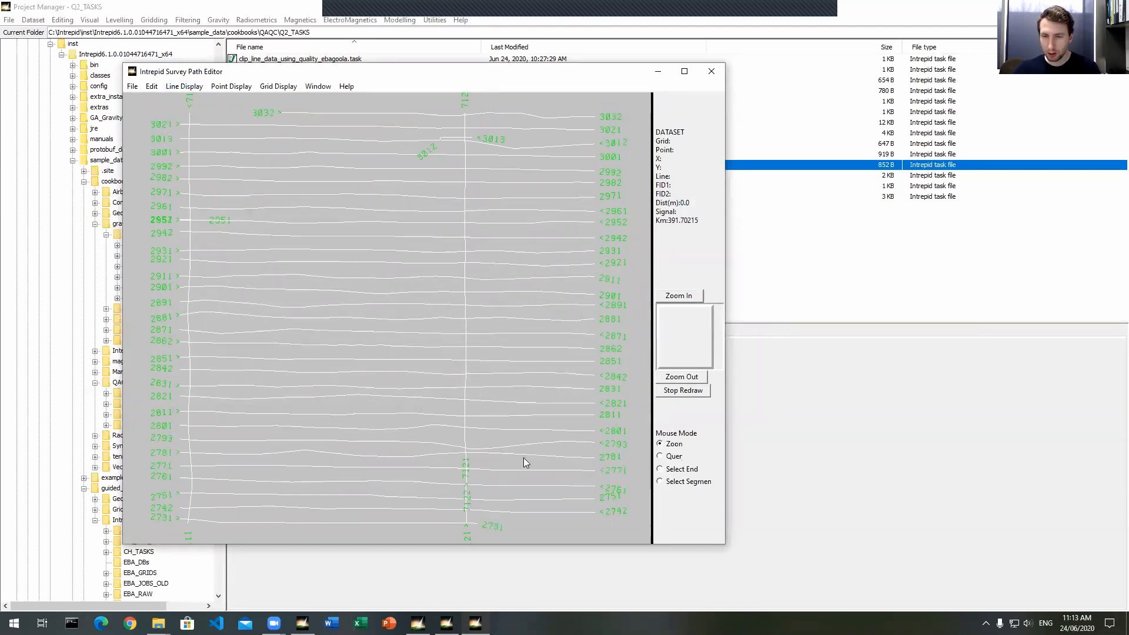
{"action": "left_click", "coordinate": [152, 87]}
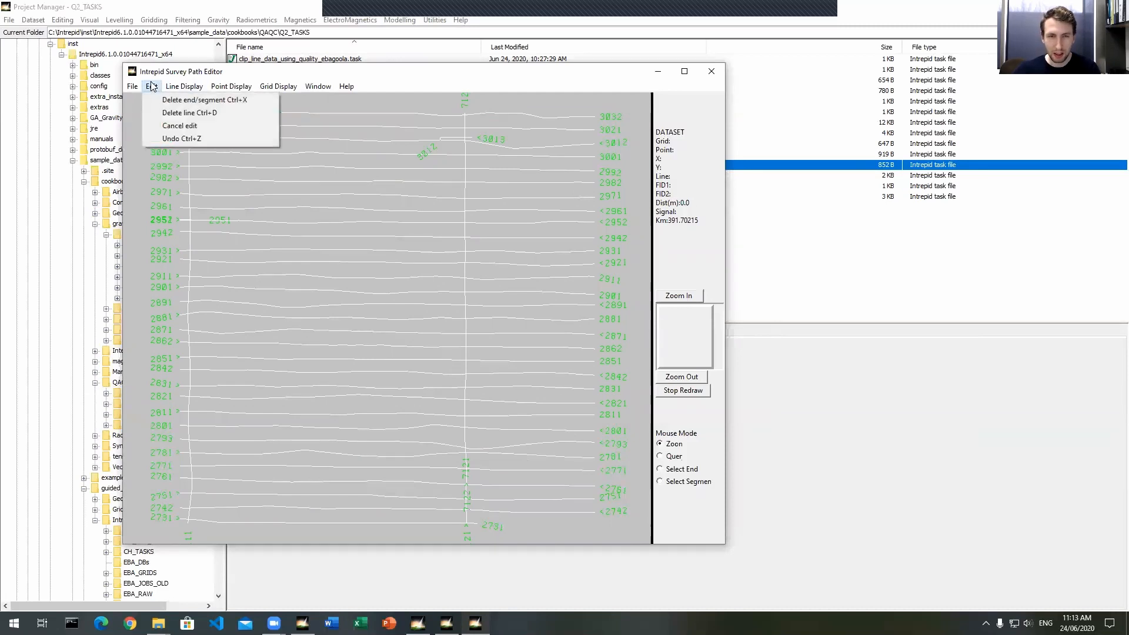
{"action": "mouse_move", "coordinate": [184, 90]}
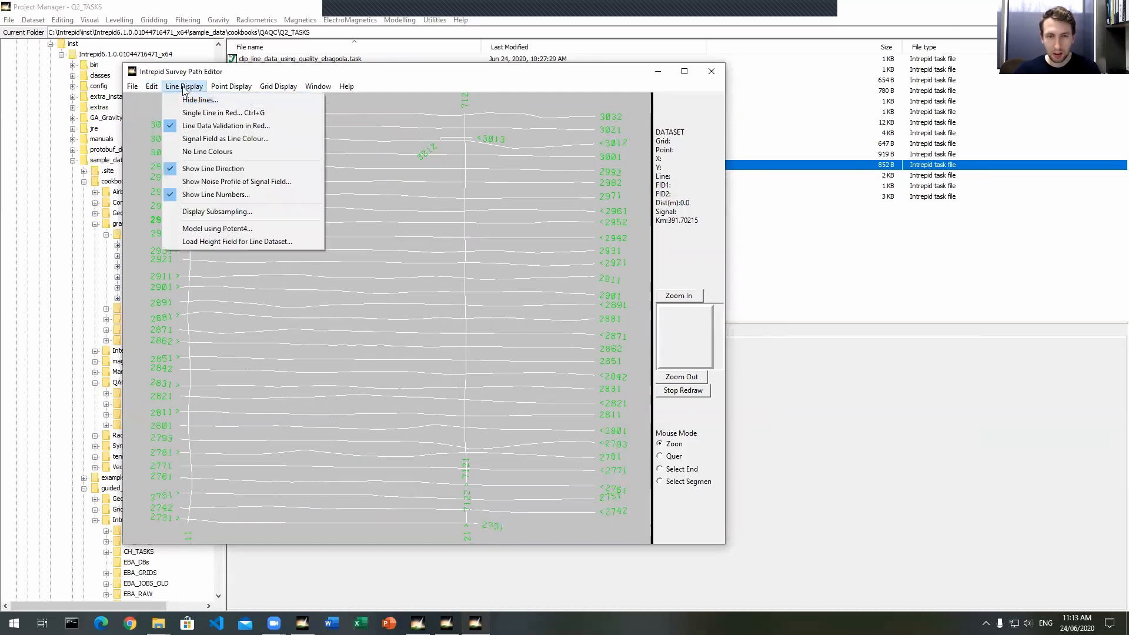
{"action": "left_click", "coordinate": [197, 126]}
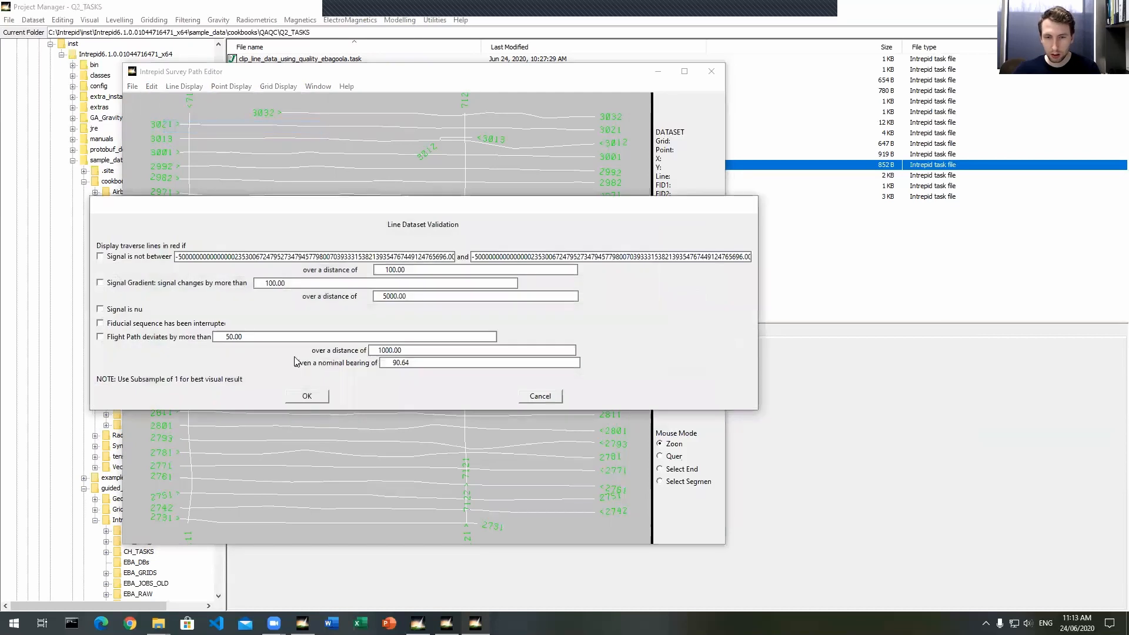
{"action": "left_click", "coordinate": [306, 397]}
Step: Enable the flight path deviation check in the line data validation, for deviations over 50 within a distance of 1000
{"action": "left_click", "coordinate": [184, 87]}
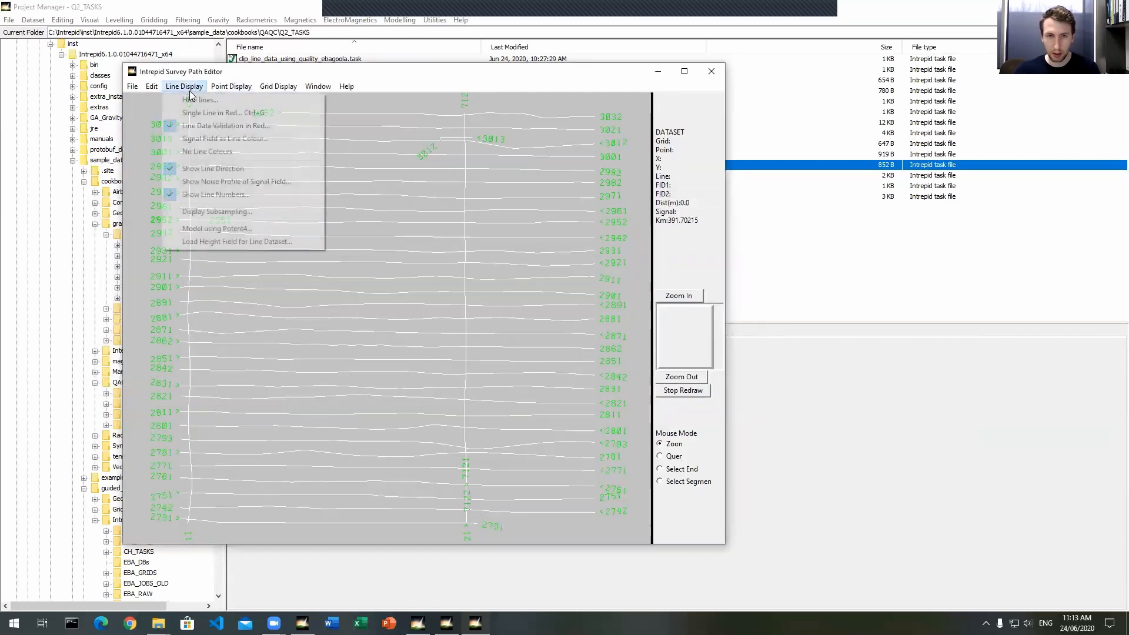
{"action": "left_click", "coordinate": [200, 125]}
{"action": "left_click", "coordinate": [167, 339]}
{"action": "left_click", "coordinate": [303, 398]}
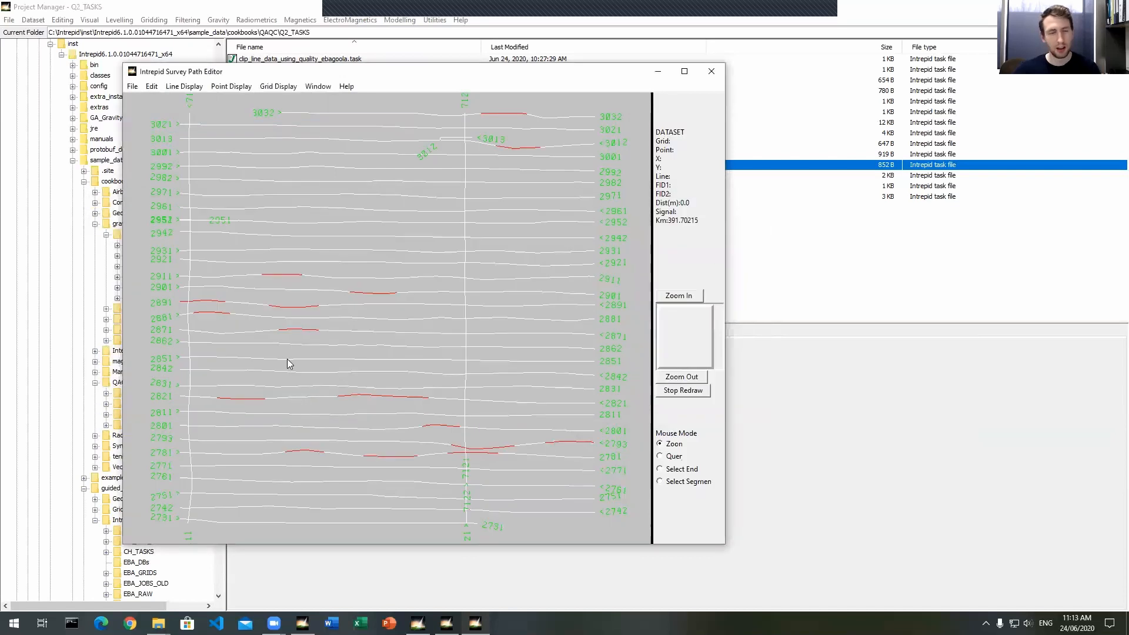
Step: Review the line data validation criteria without changing them, and close the Survey Path Editor
{"action": "left_click", "coordinate": [184, 86]}
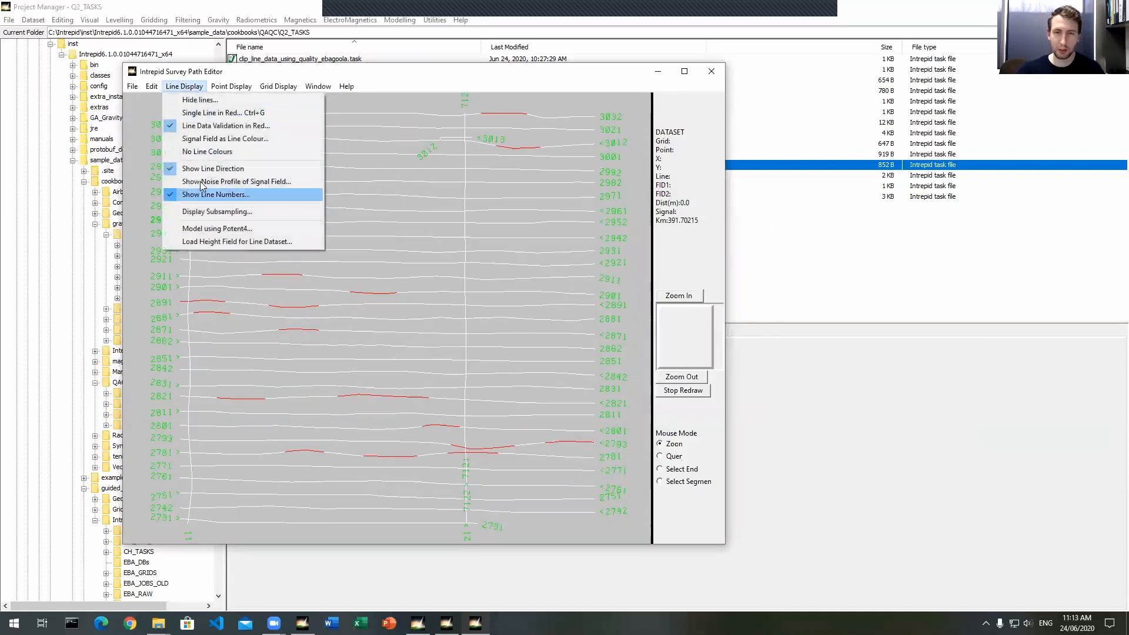
{"action": "left_click", "coordinate": [203, 126]}
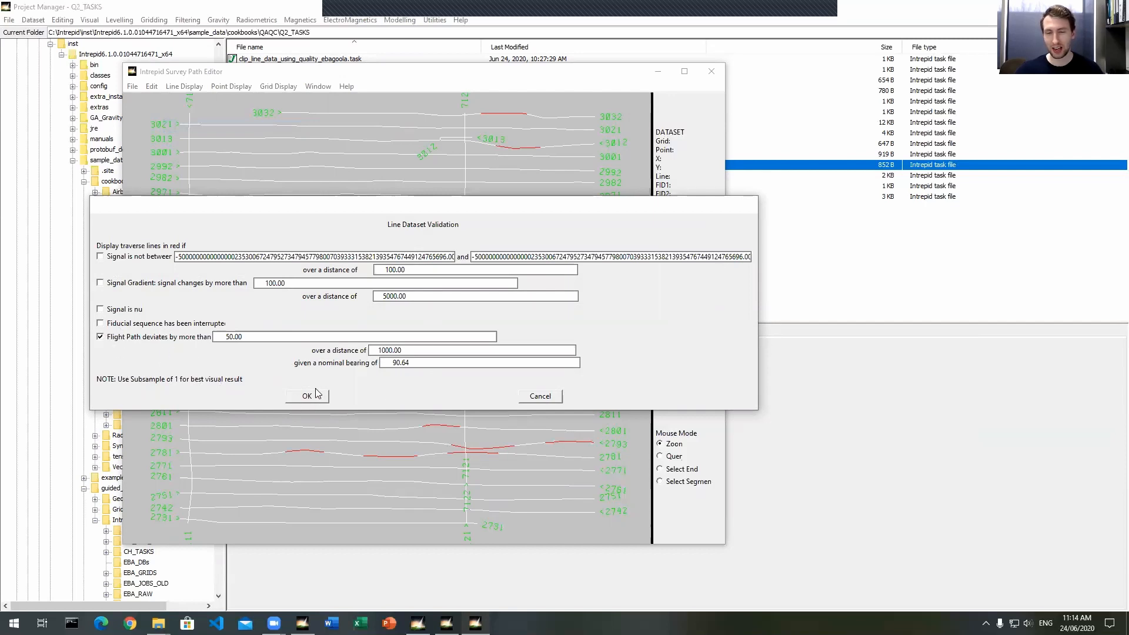
{"action": "left_click", "coordinate": [528, 398]}
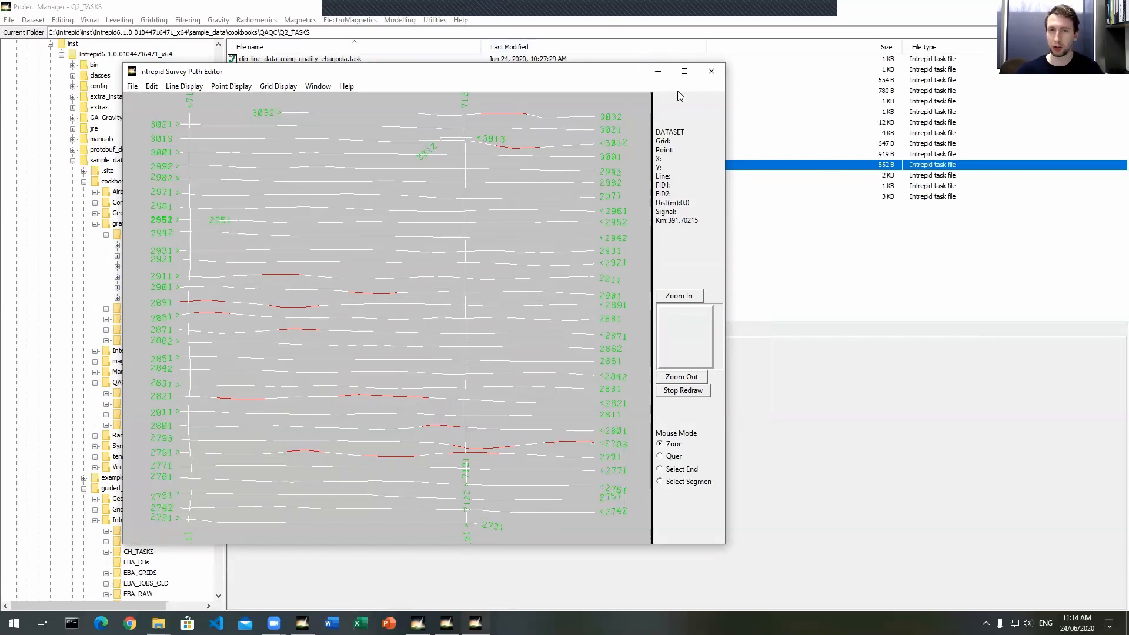
{"action": "left_click", "coordinate": [711, 75]}
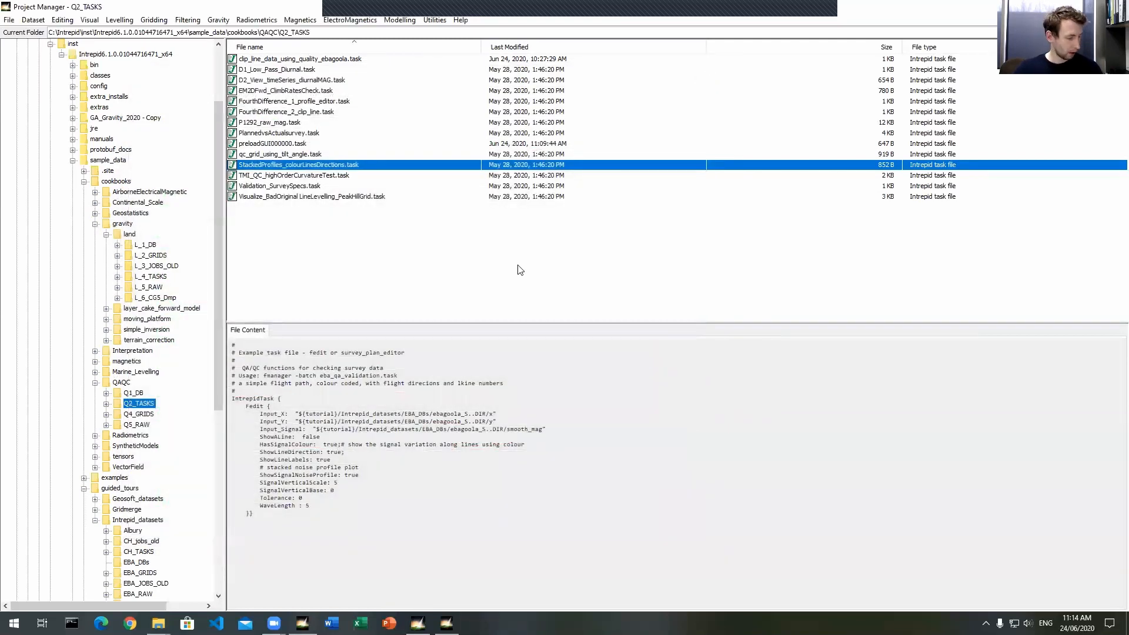
Step: Browse to the Intrepid_datasets\EBA_DBs folder and select the ebagoola_S..DIR dataset
{"action": "left_click", "coordinate": [476, 270]}
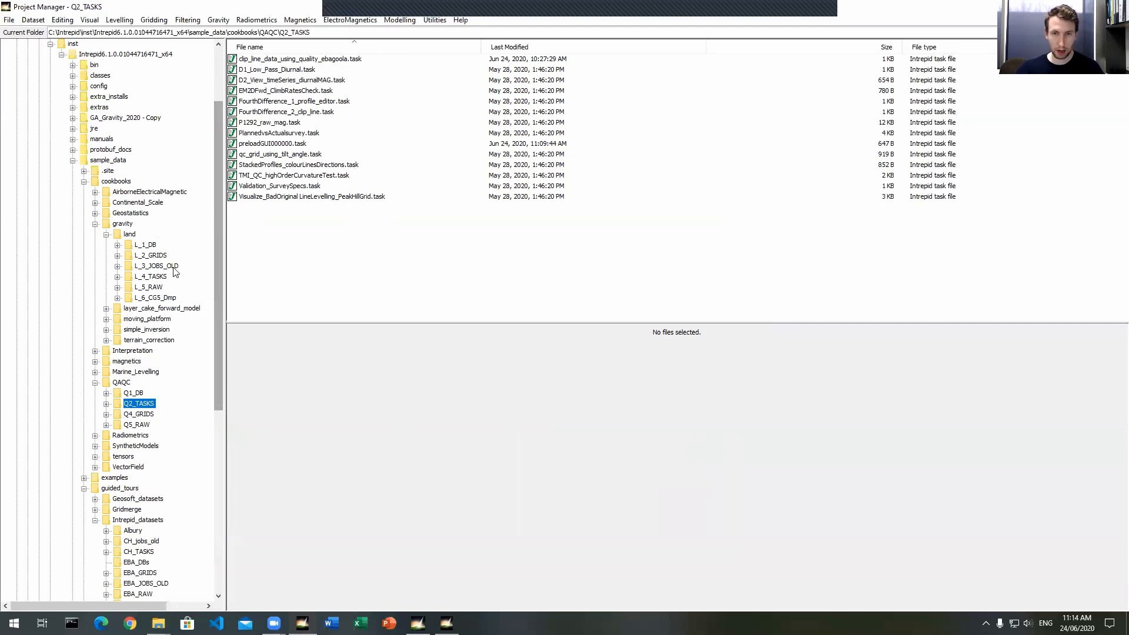
{"action": "scroll", "coordinate": [174, 282], "scroll_direction": "down", "scroll_amount": 3}
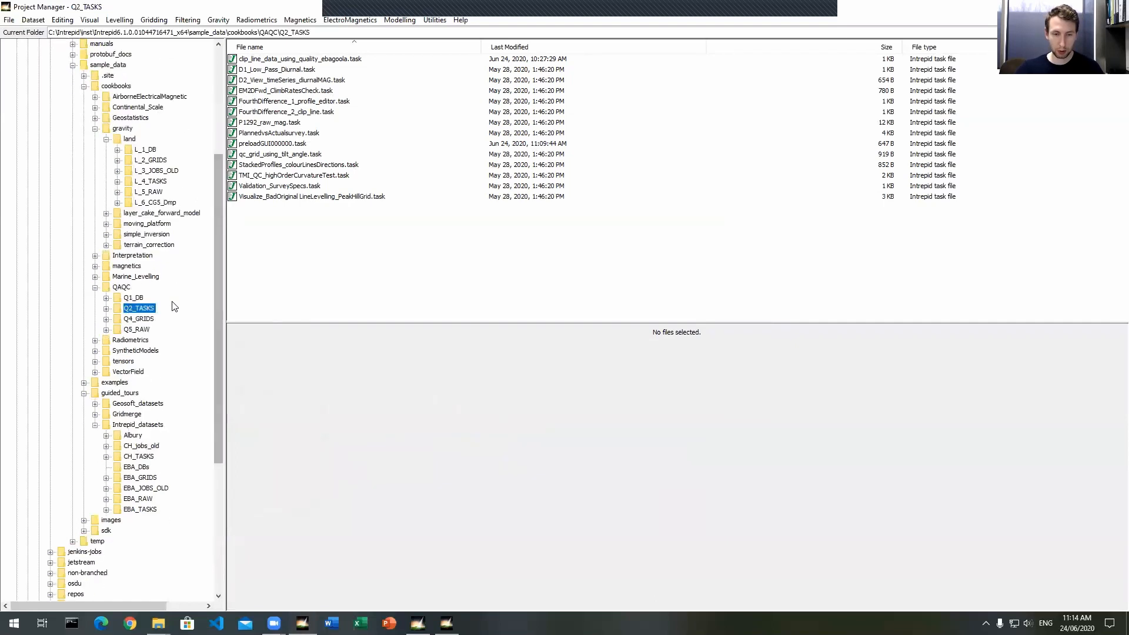
{"action": "left_click", "coordinate": [139, 468]}
{"action": "left_click", "coordinate": [276, 80]}
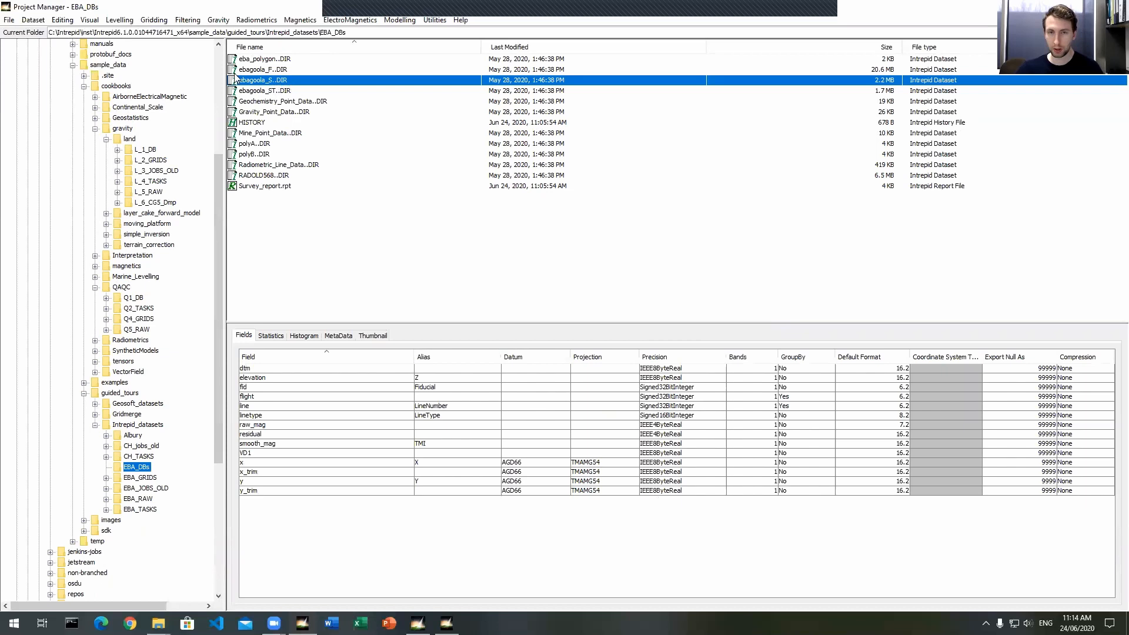
Step: Open the dataset in the Profile Editor with raw_mag as the signal field and no signal filter
{"action": "left_click", "coordinate": [119, 20]}
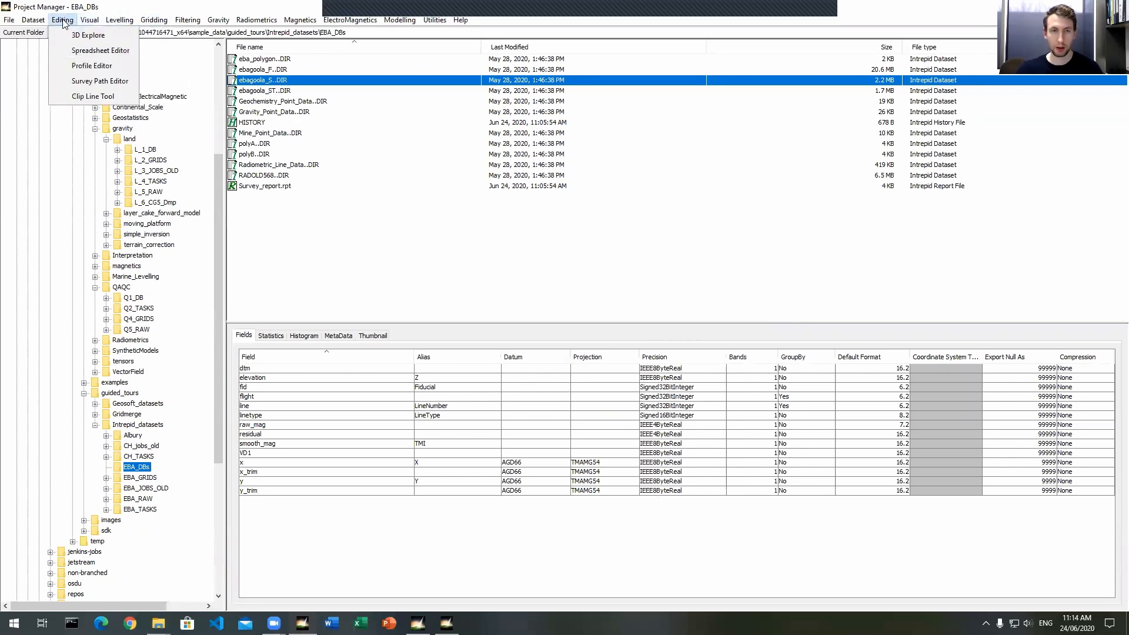
{"action": "left_click", "coordinate": [81, 67]}
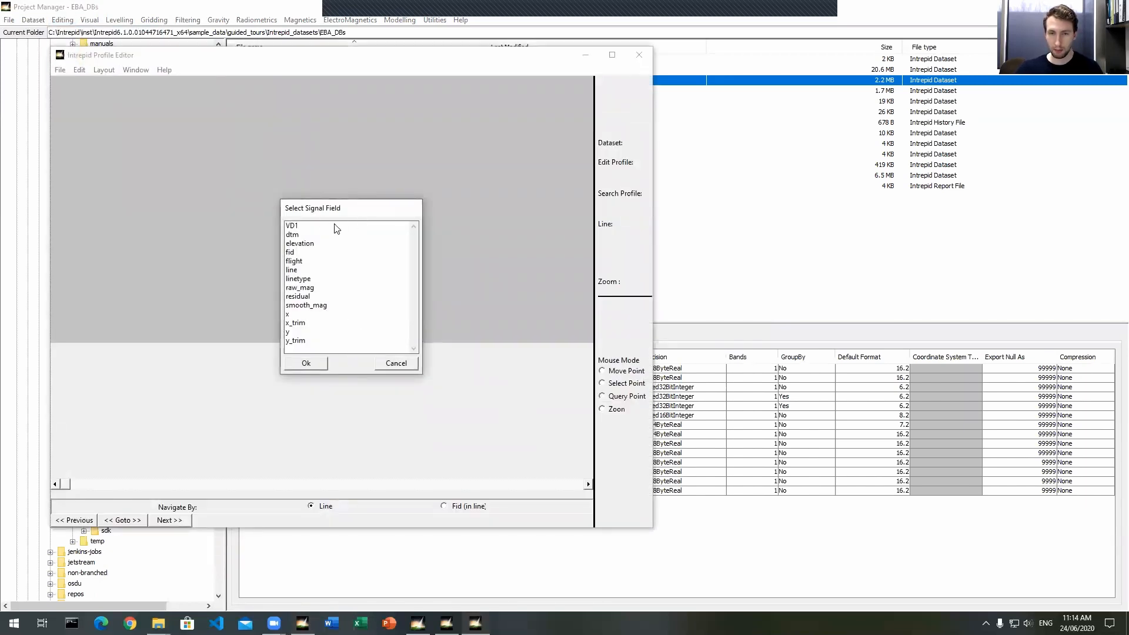
{"action": "left_click", "coordinate": [312, 288]}
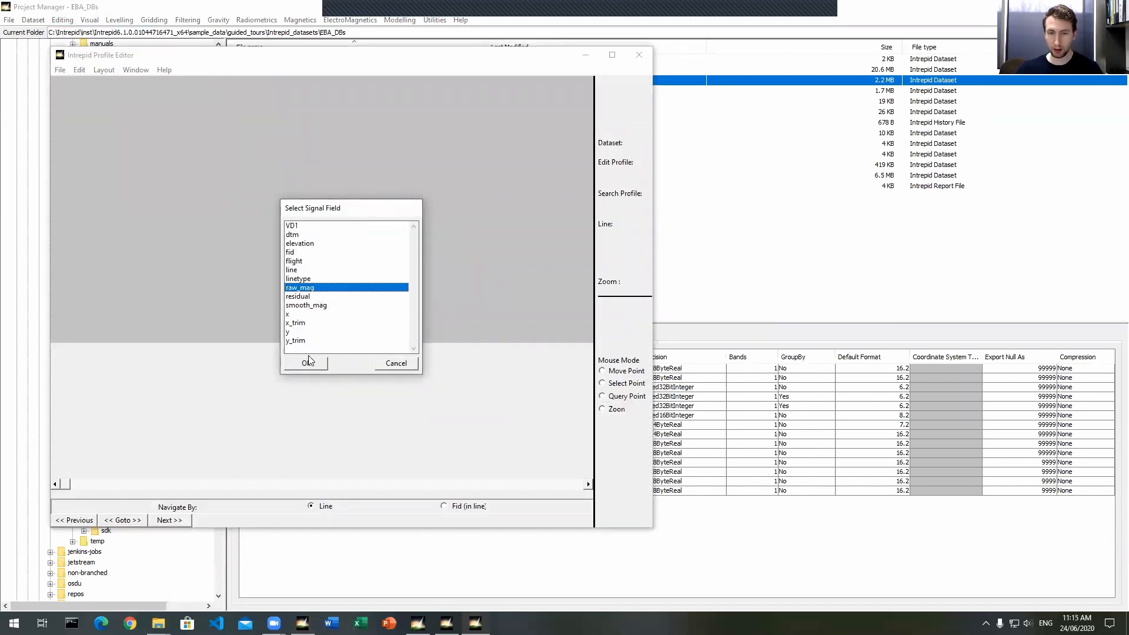
{"action": "left_click", "coordinate": [306, 363]}
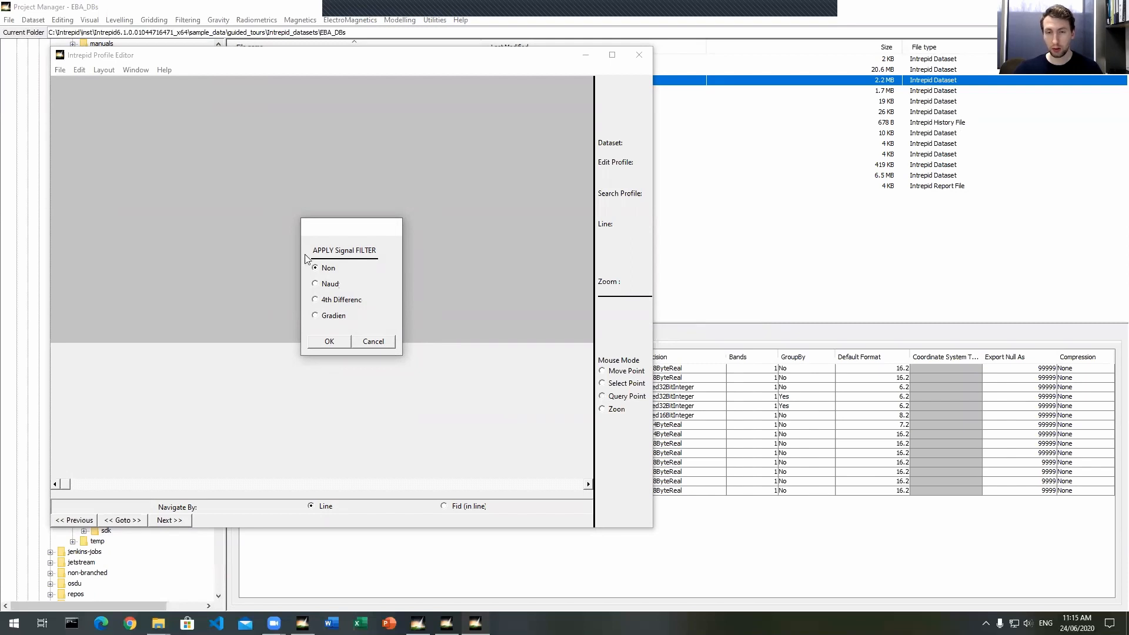
{"action": "left_click", "coordinate": [329, 342]}
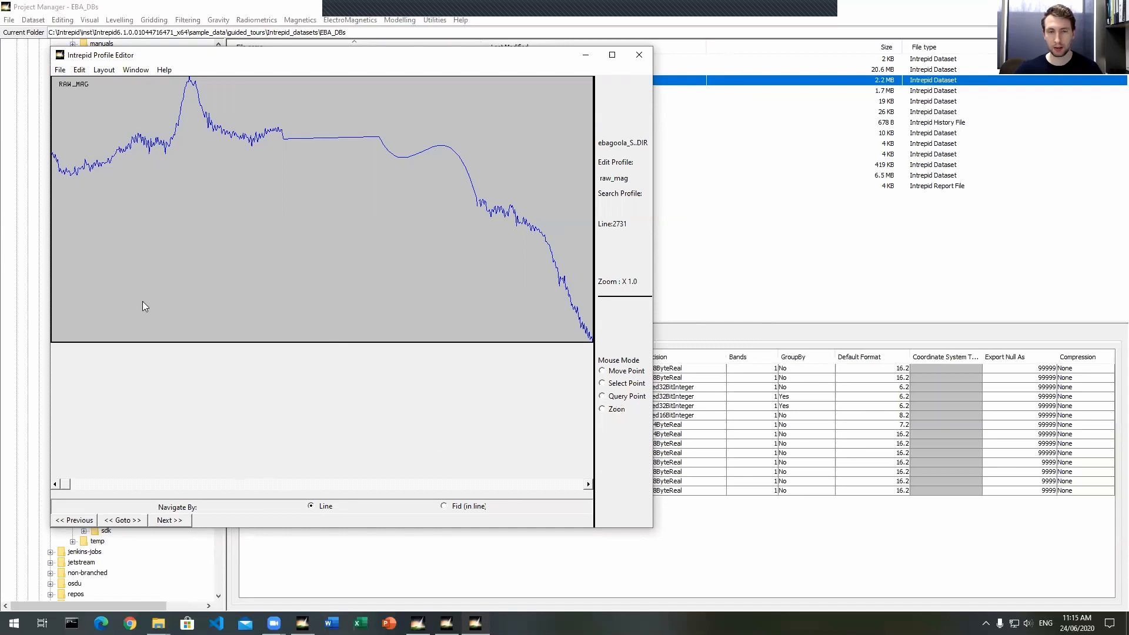
Step: Load raw_mag as a second signal profile with a Naudy filter, using a wavelength of 10 data points
{"action": "left_click", "coordinate": [62, 71]}
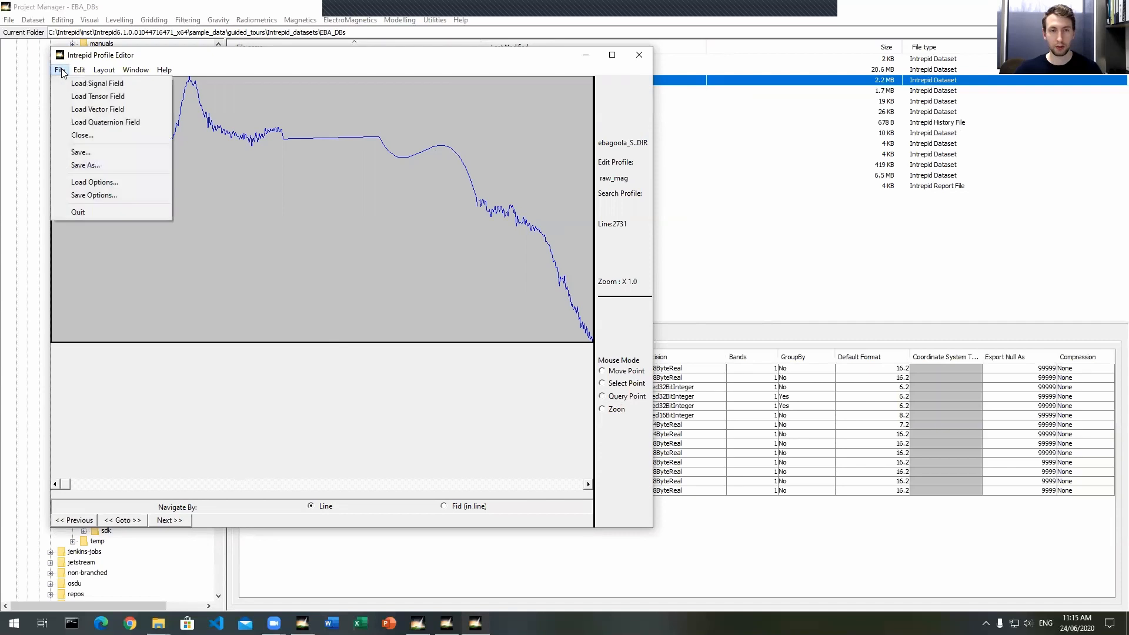
{"action": "left_click", "coordinate": [97, 83]}
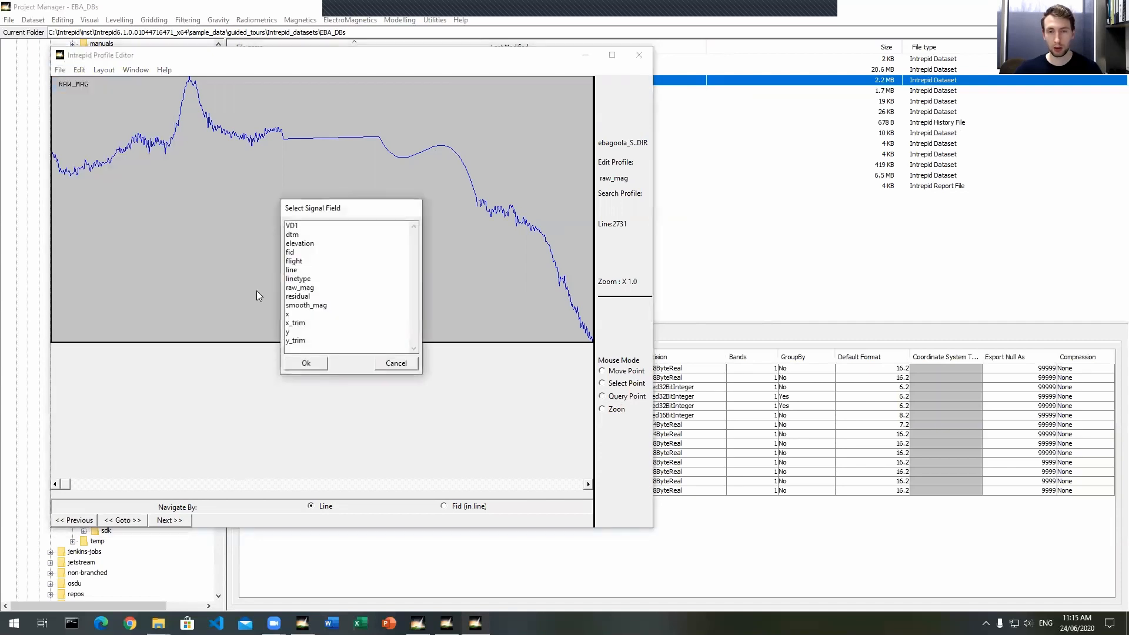
{"action": "left_click", "coordinate": [305, 288]}
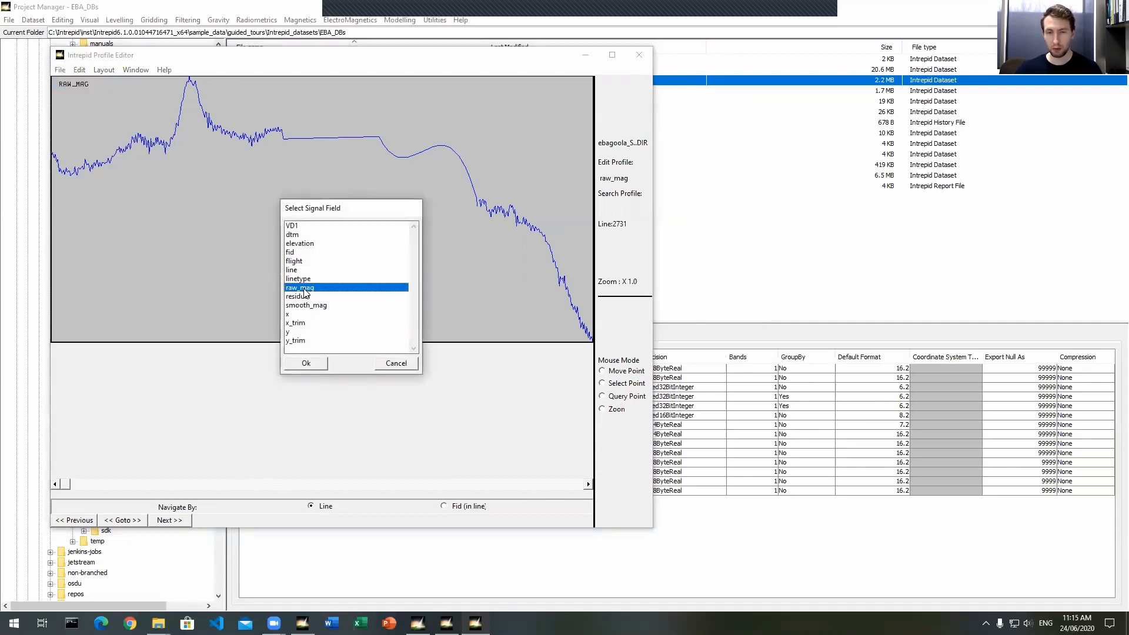
{"action": "left_click", "coordinate": [308, 364]}
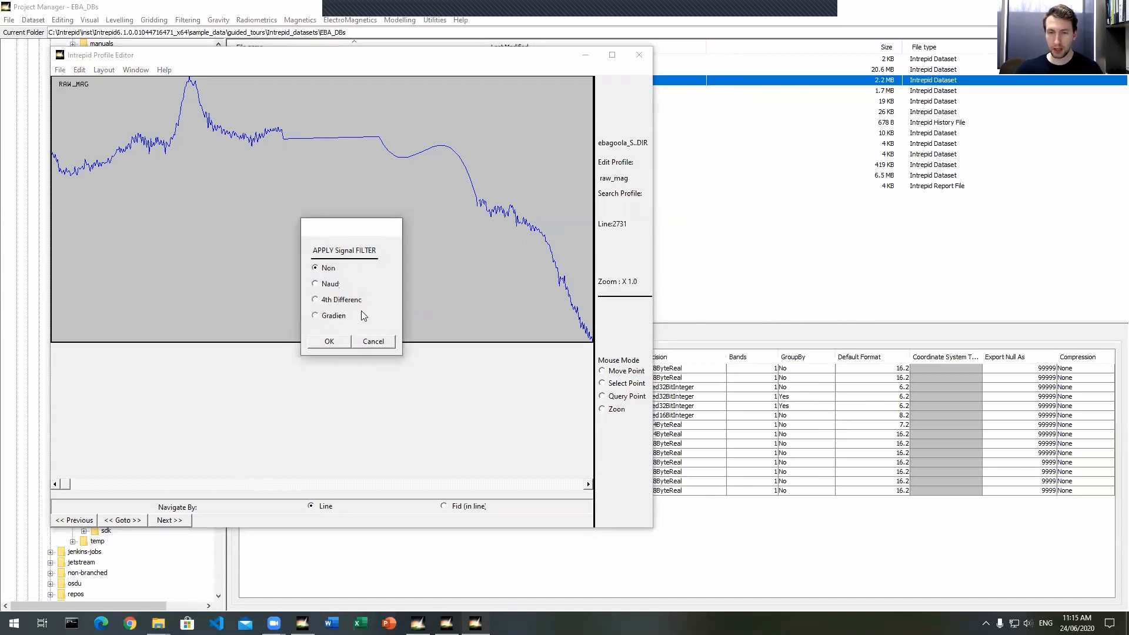
{"action": "left_click", "coordinate": [331, 285]}
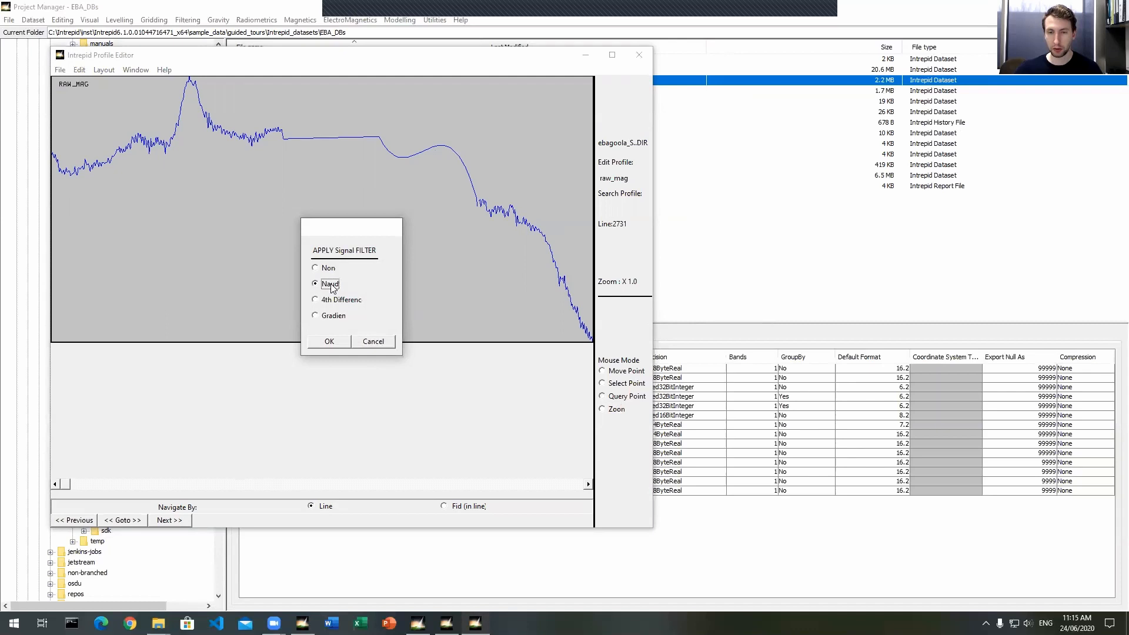
{"action": "left_click", "coordinate": [331, 341]}
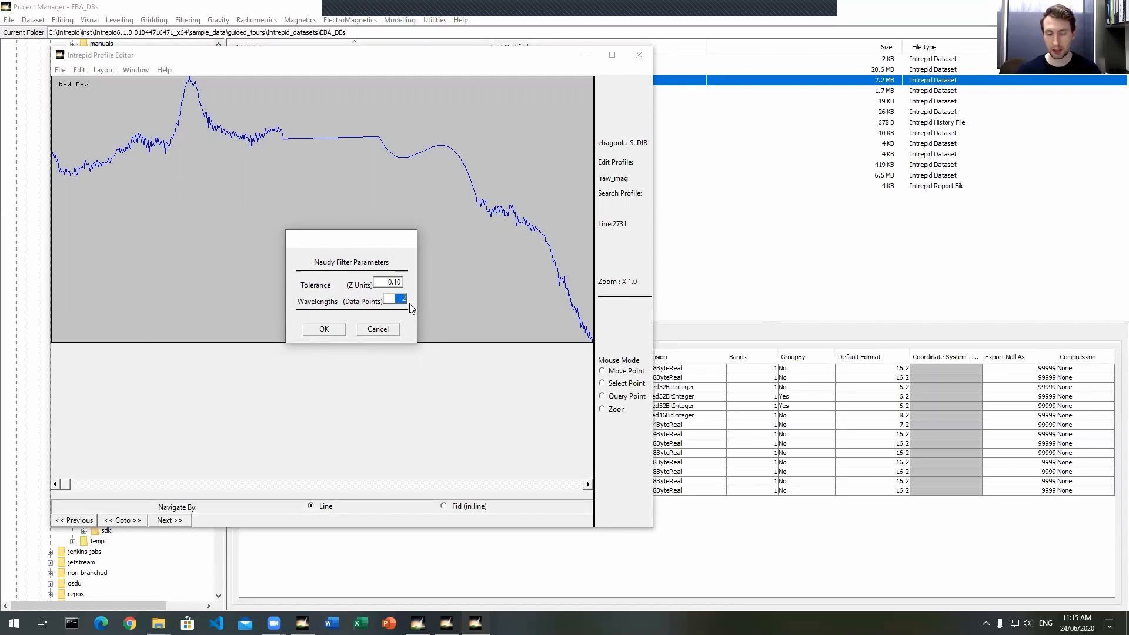
{"action": "type", "text": "10"}
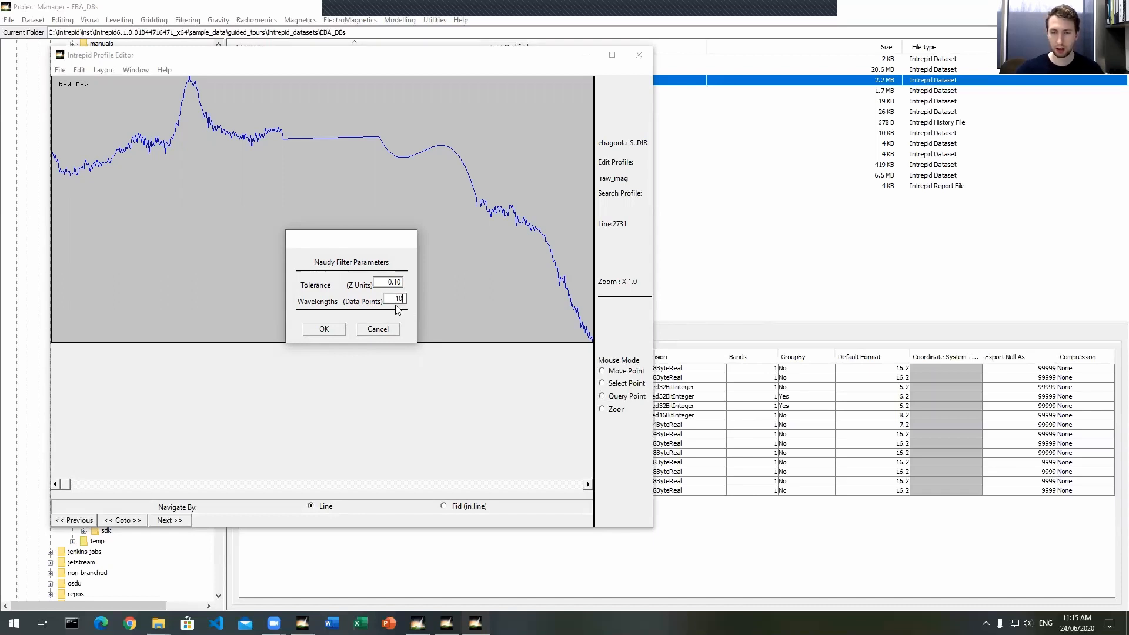
{"action": "left_click", "coordinate": [333, 328]}
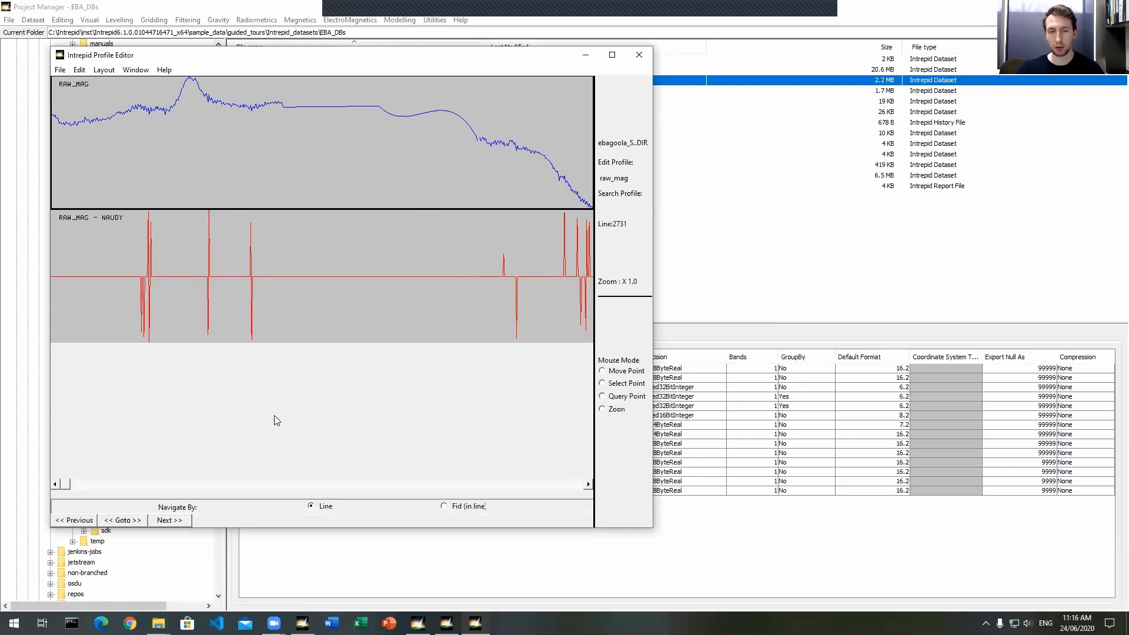
Step: Compare the raw_mag and Naudy-filtered profiles of lines 2731, 2742 and 2751 for noise and steps, finishing on line 2742
{"action": "left_click", "coordinate": [179, 521]}
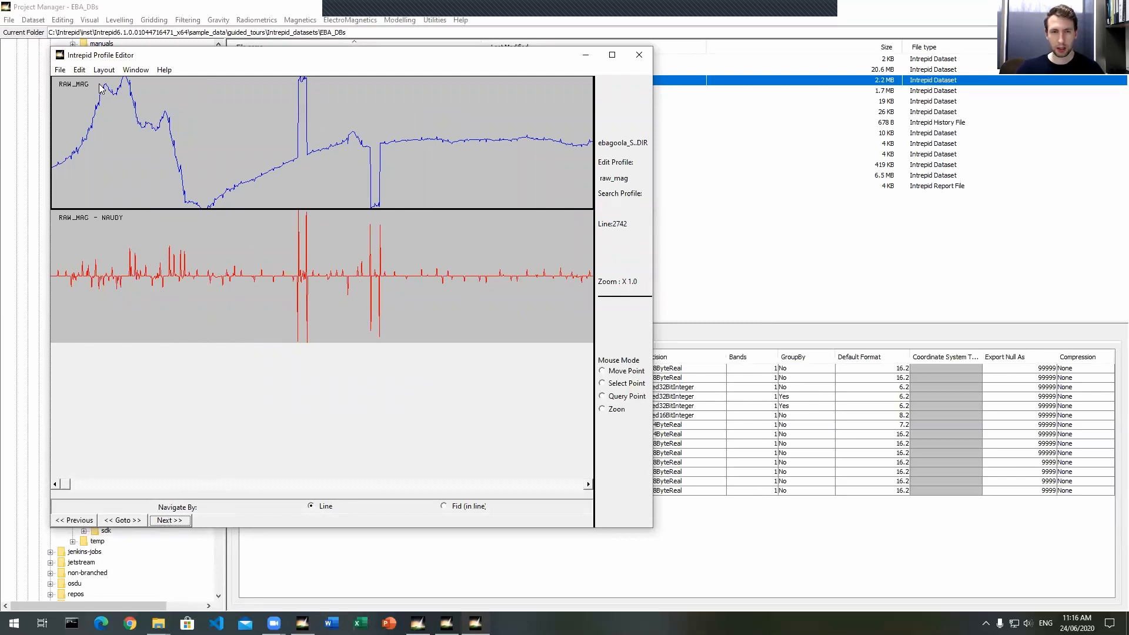
{"action": "left_click", "coordinate": [80, 70]}
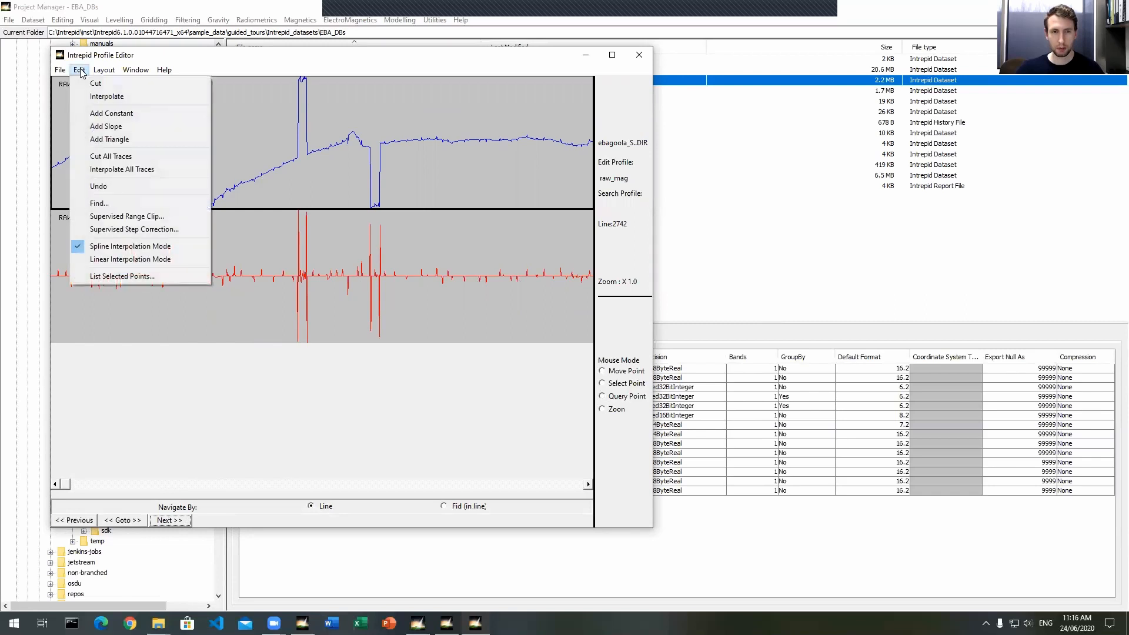
{"action": "mouse_move", "coordinate": [65, 74]}
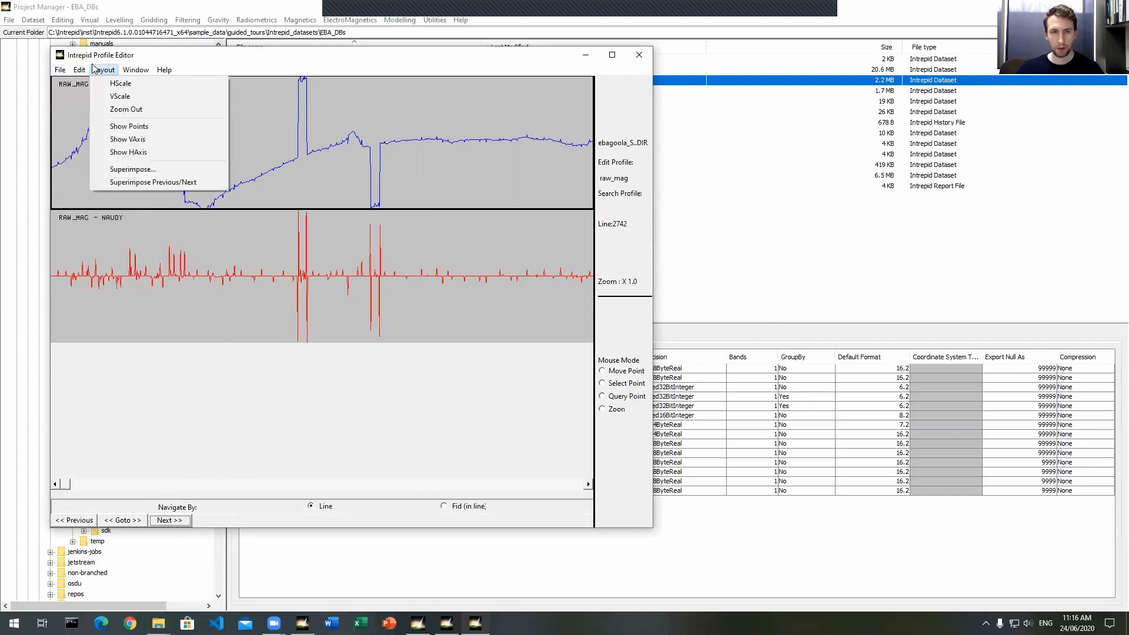
{"action": "left_click", "coordinate": [251, 67]}
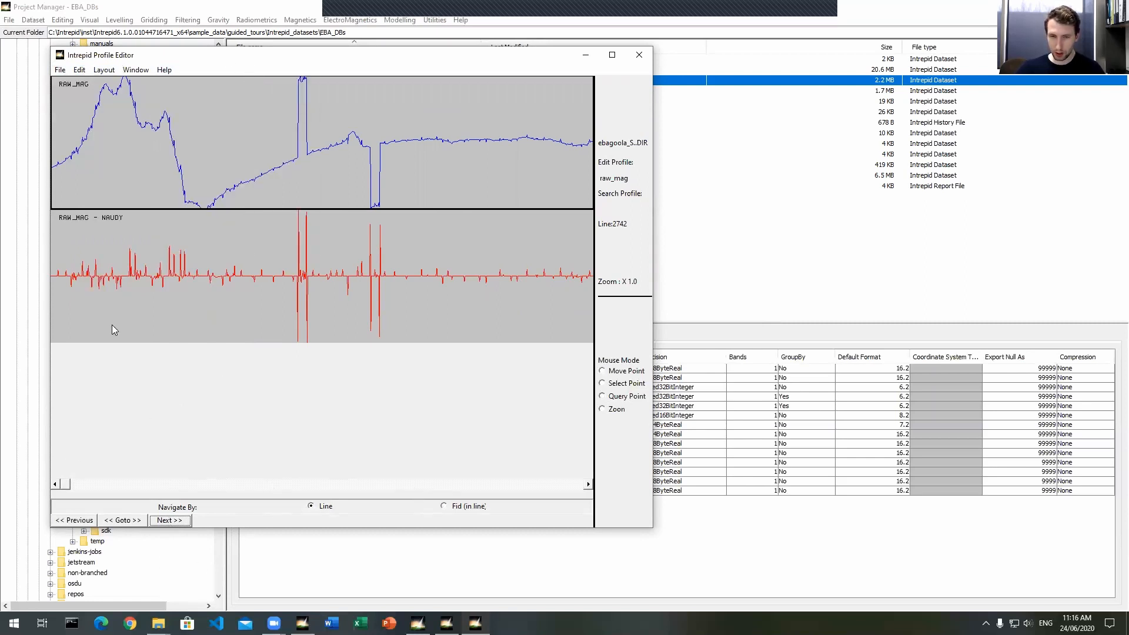
{"action": "left_click", "coordinate": [176, 523]}
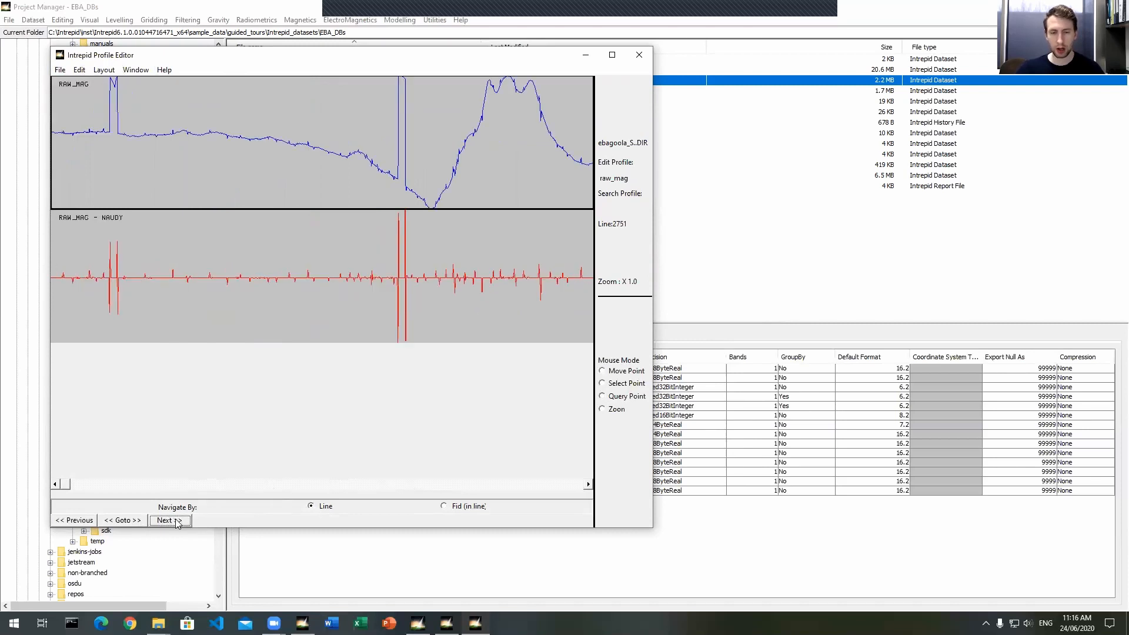
{"action": "left_click", "coordinate": [171, 521]}
{"action": "left_click", "coordinate": [75, 521]}
{"action": "left_click", "coordinate": [75, 521]}
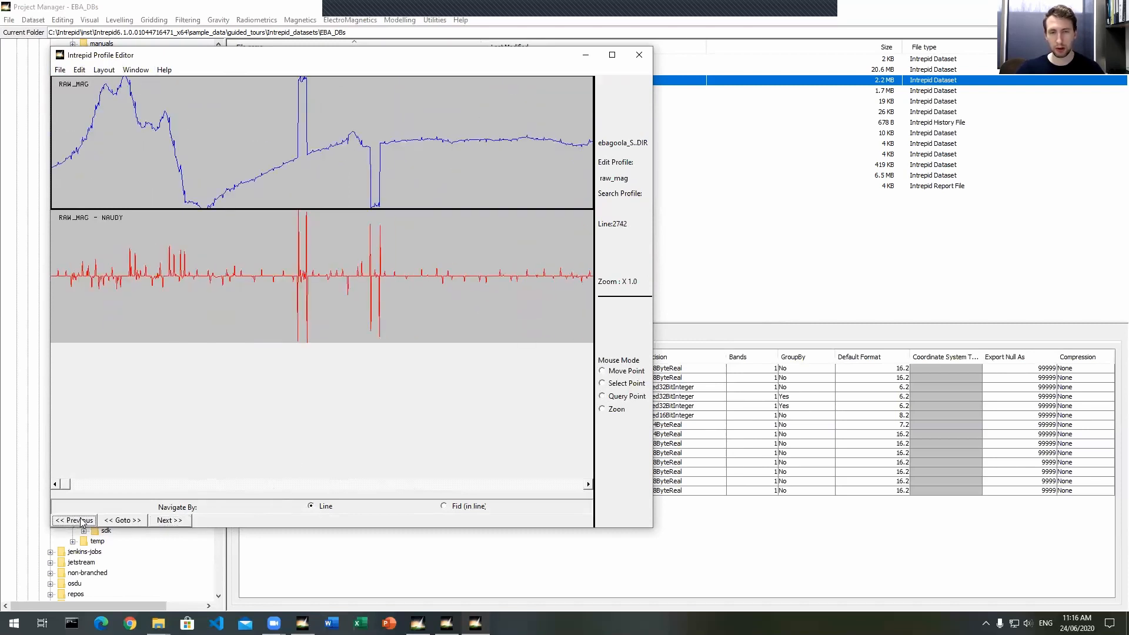
{"action": "left_click", "coordinate": [76, 518]}
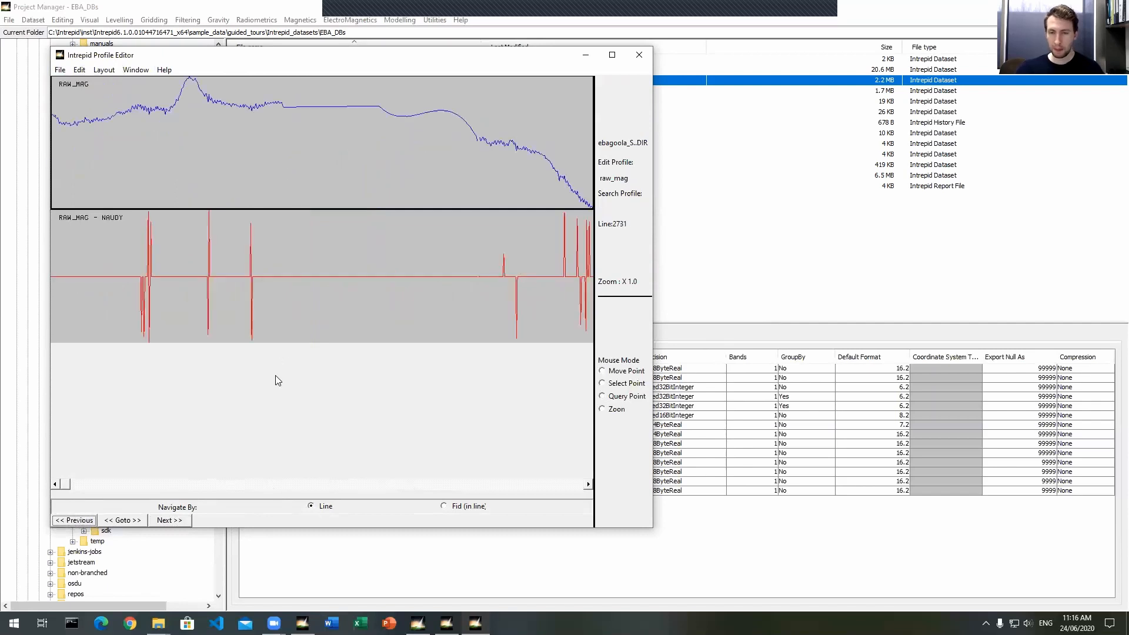
{"action": "left_click", "coordinate": [181, 522]}
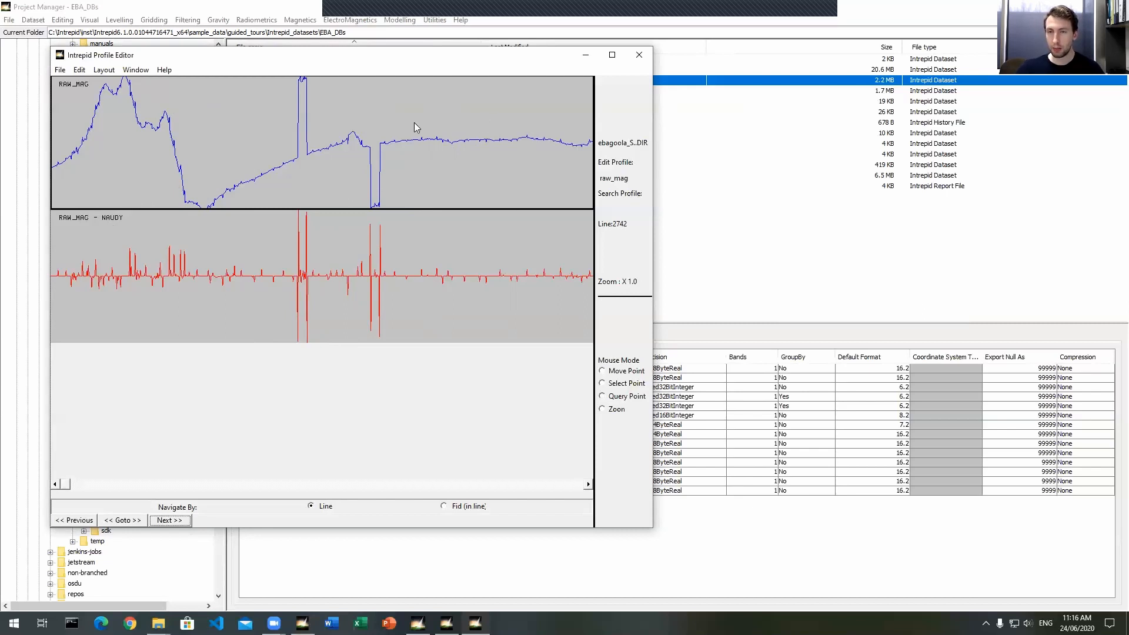
{"action": "left_click", "coordinate": [79, 70]}
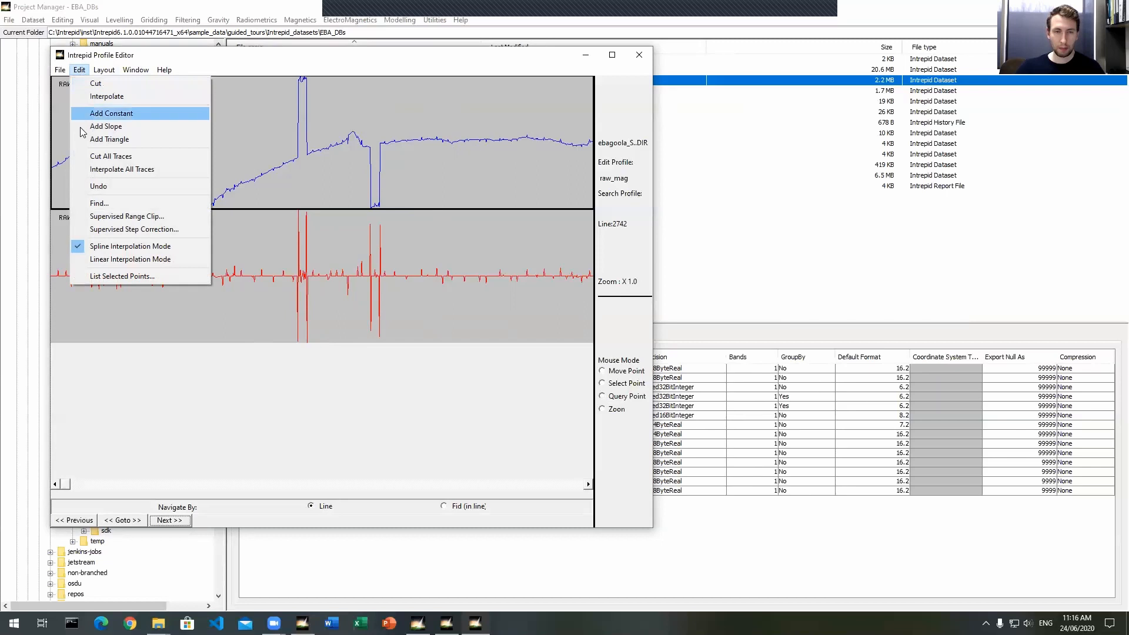
{"action": "left_click", "coordinate": [98, 203]}
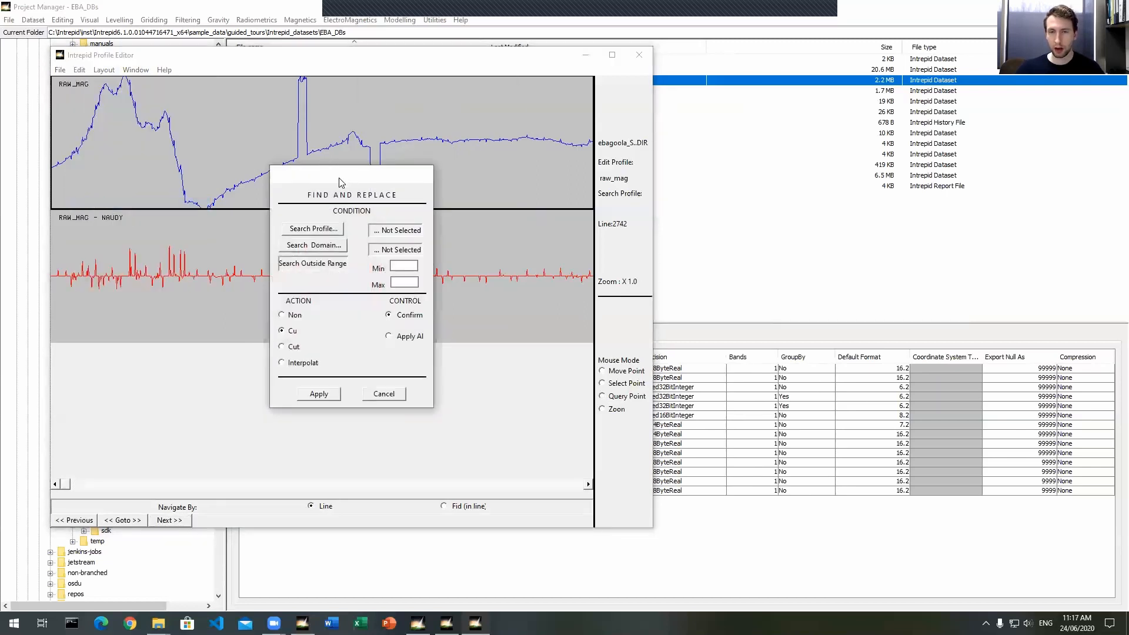
{"action": "left_click_drag", "start_coordinate": [343, 180], "coordinate": [438, 201]}
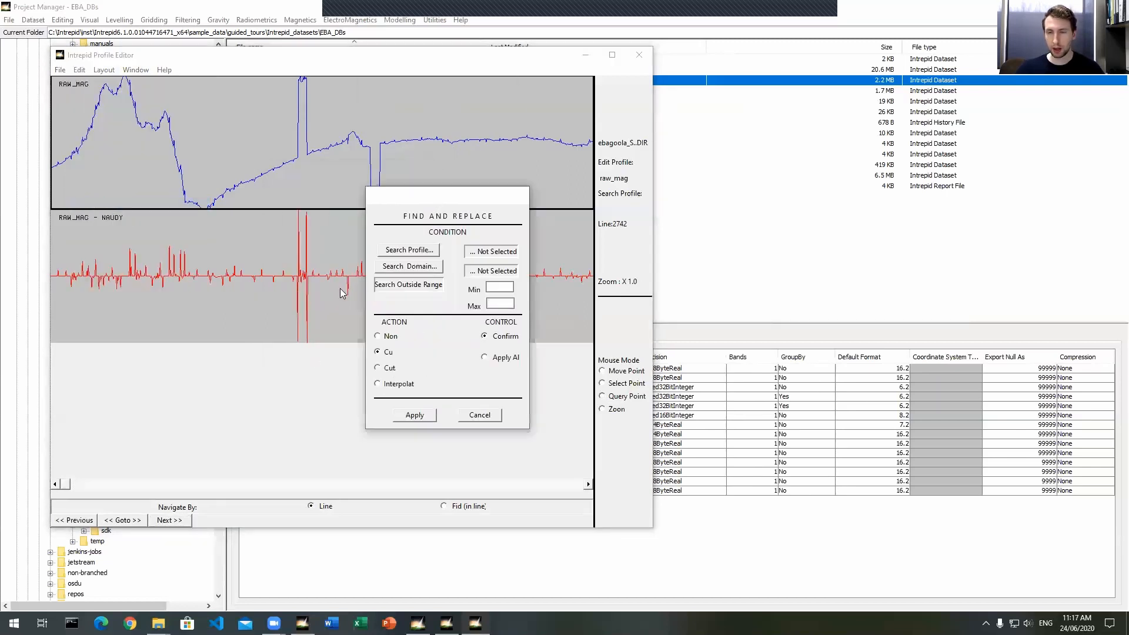
{"action": "left_click", "coordinate": [423, 251]}
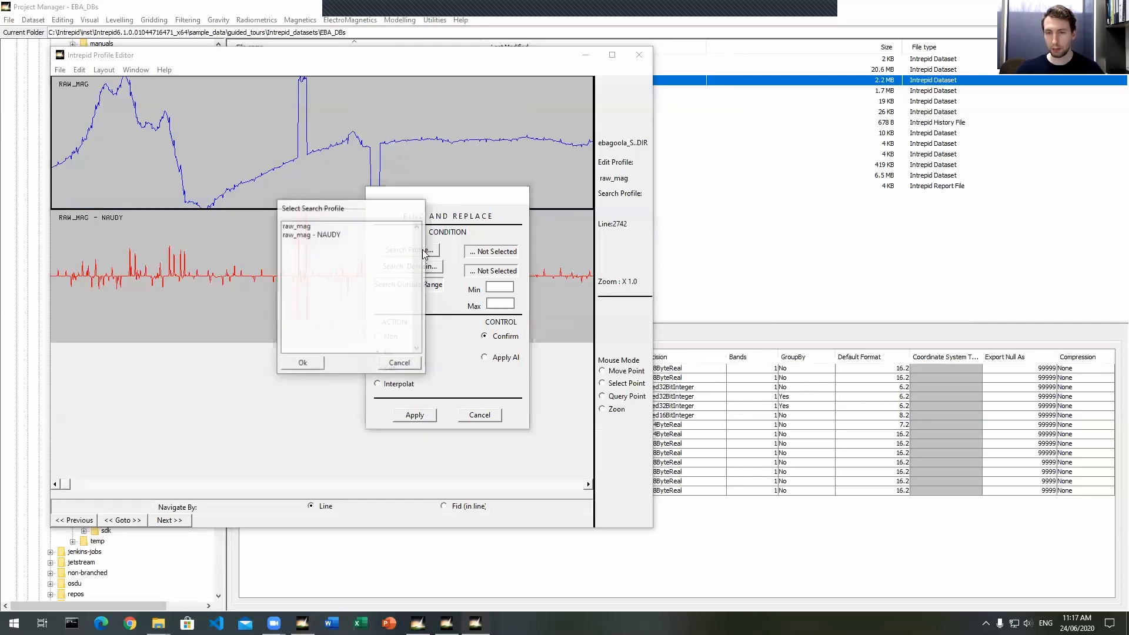
{"action": "left_click", "coordinate": [325, 235]}
{"action": "left_click", "coordinate": [302, 363]}
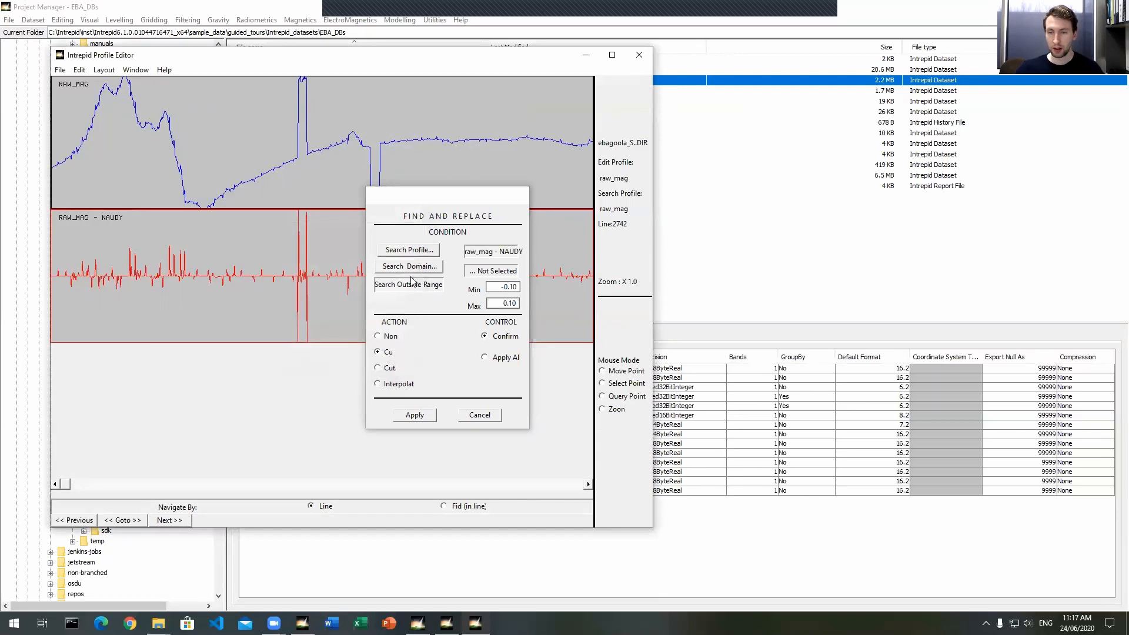
{"action": "left_click", "coordinate": [415, 267]}
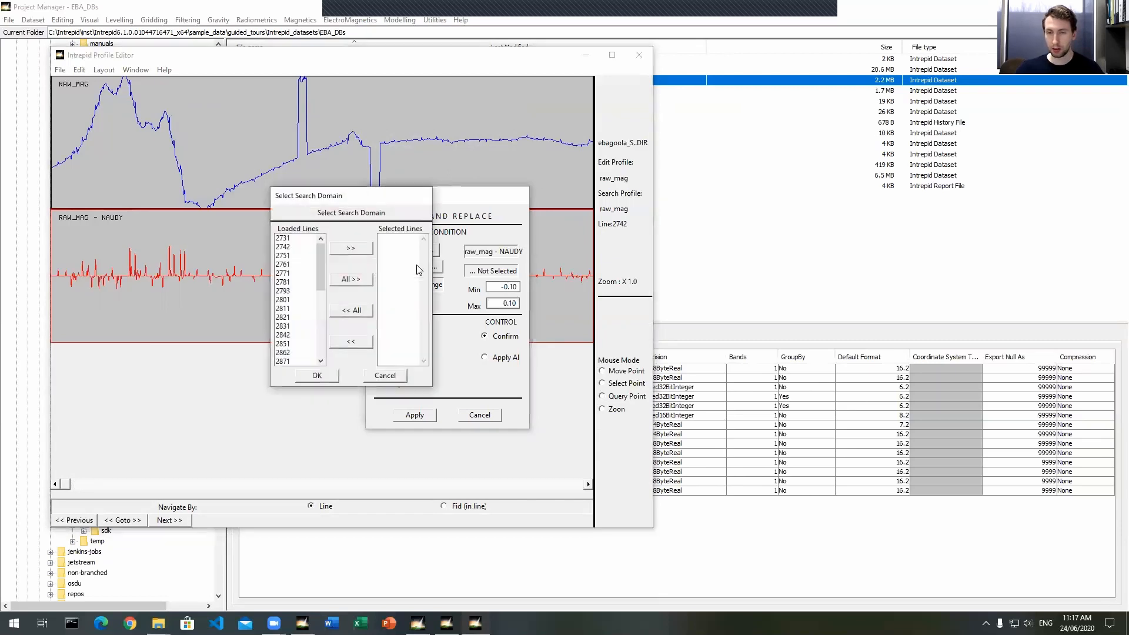
{"action": "left_click", "coordinate": [292, 247]}
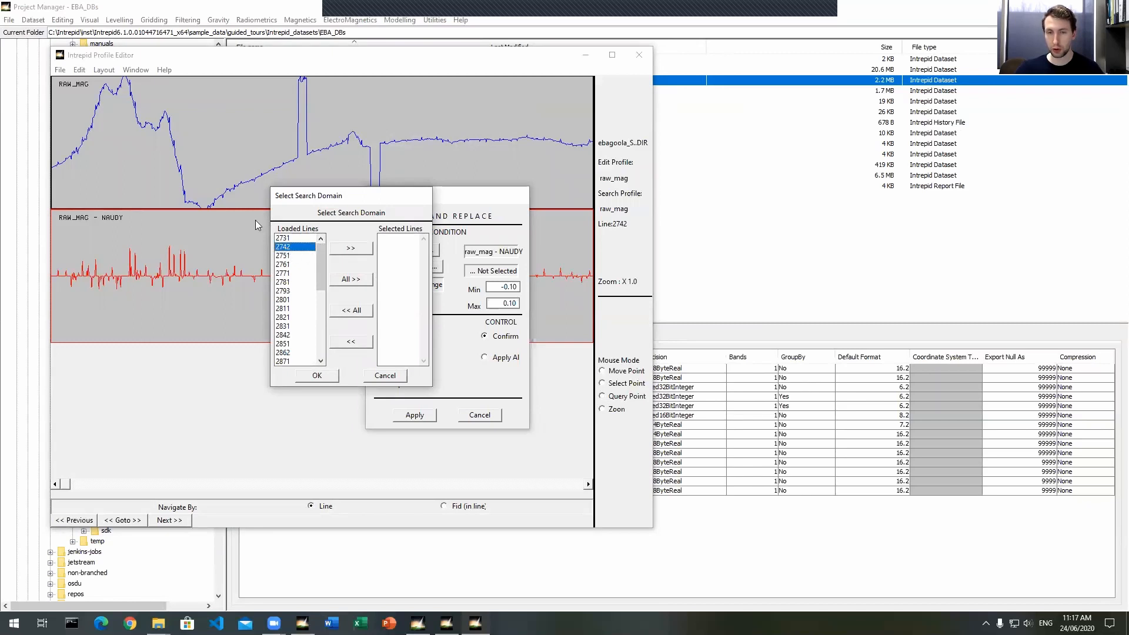
{"action": "left_click", "coordinate": [351, 248]}
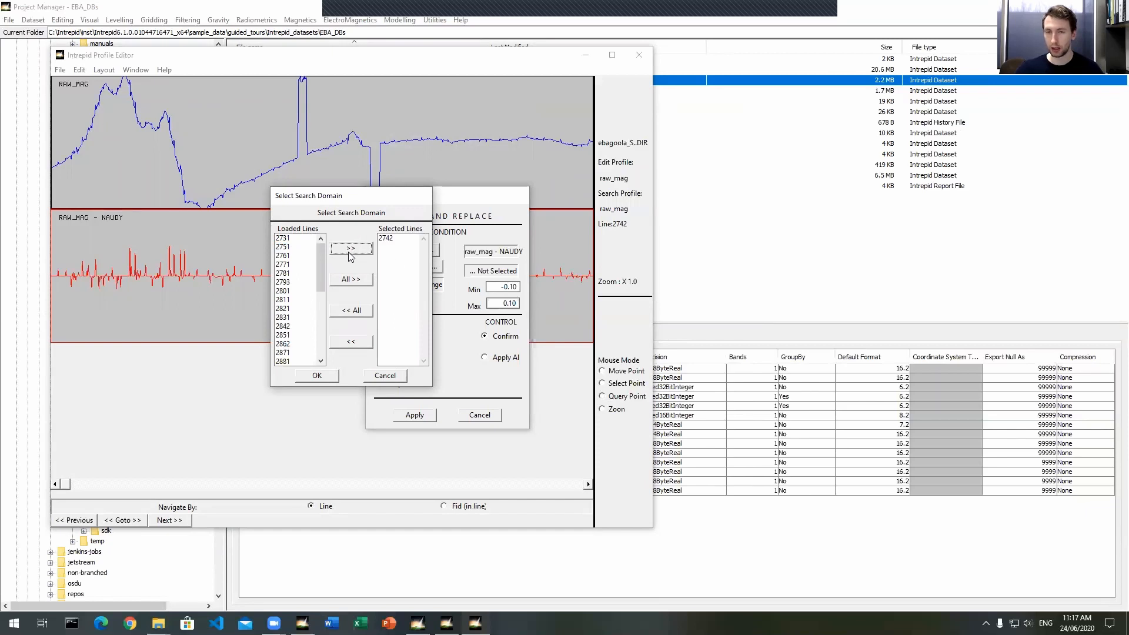
{"action": "left_click", "coordinate": [316, 375]}
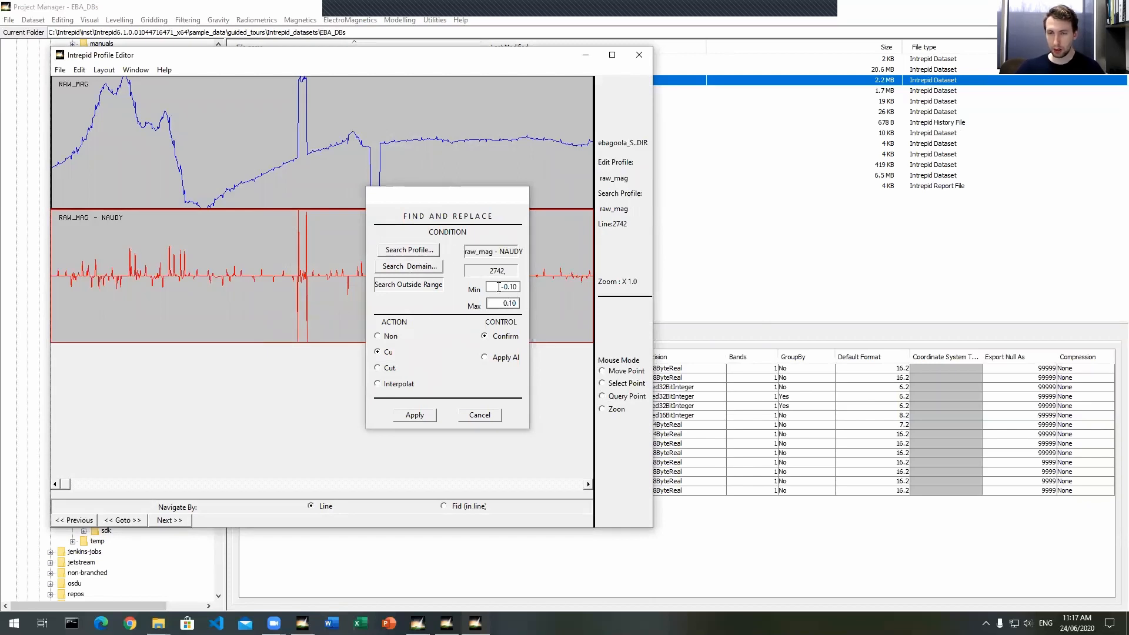
{"action": "left_click", "coordinate": [486, 418]}
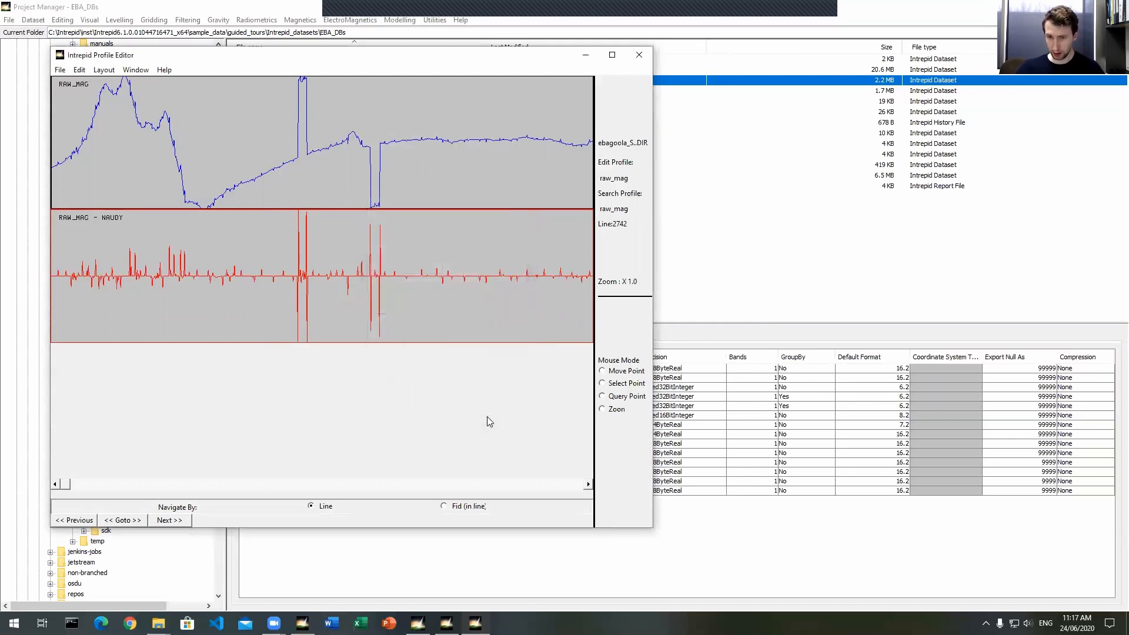
Step: Show the vertical axis on the profiles and set raw_mag - NAUDY as the search profile for Find and Replace
{"action": "left_click", "coordinate": [104, 70]}
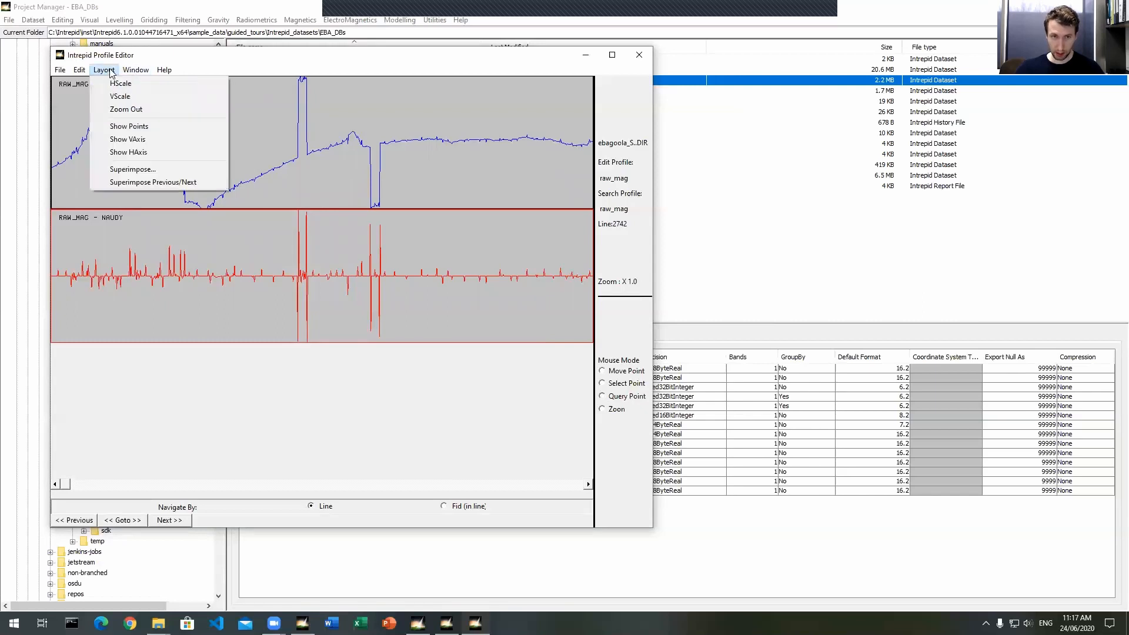
{"action": "left_click", "coordinate": [137, 138]}
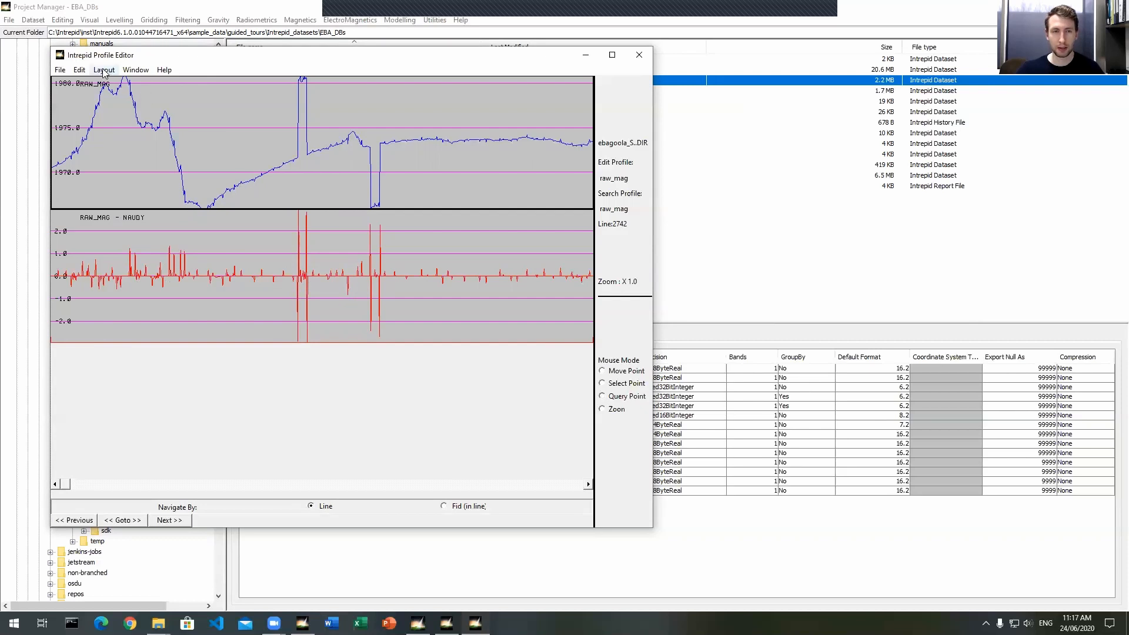
{"action": "left_click", "coordinate": [78, 70]}
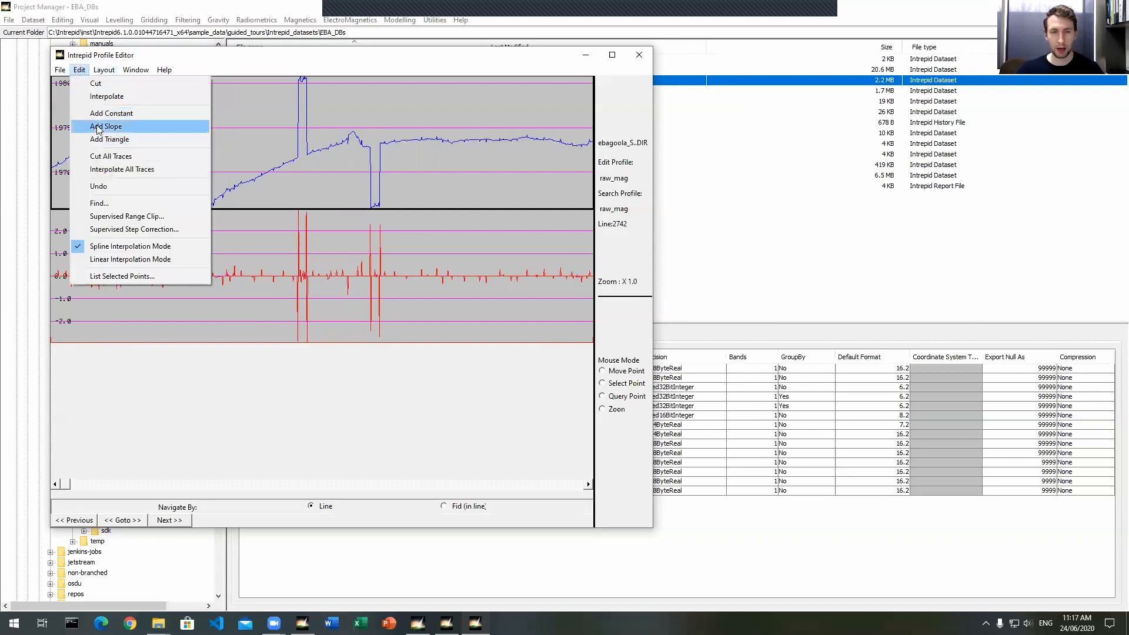
{"action": "left_click", "coordinate": [117, 205]}
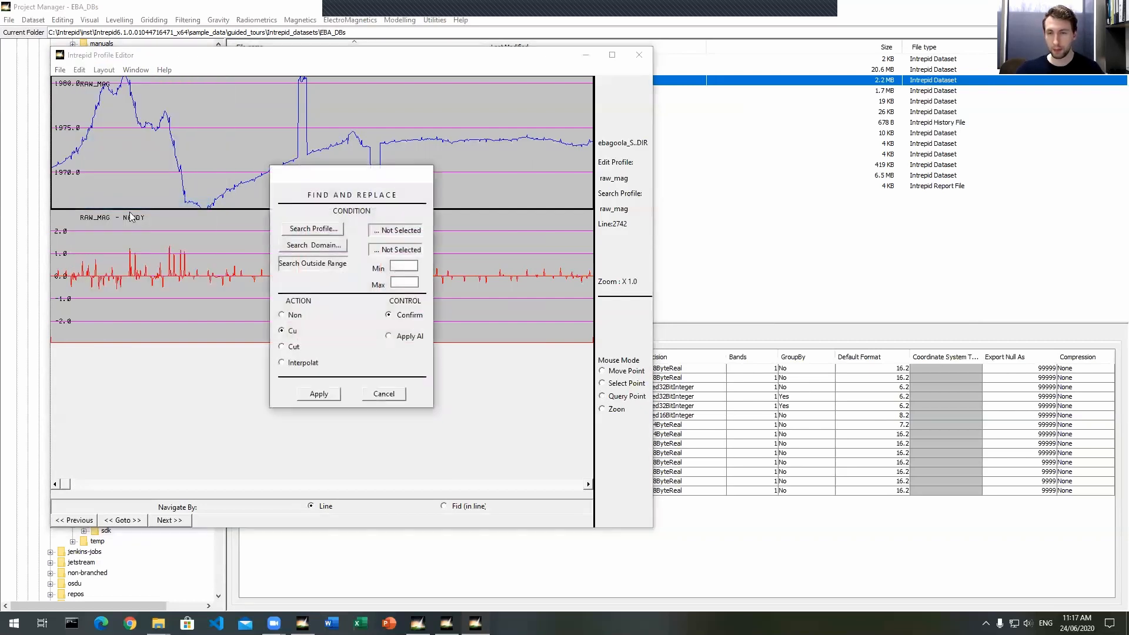
{"action": "left_click", "coordinate": [332, 232]}
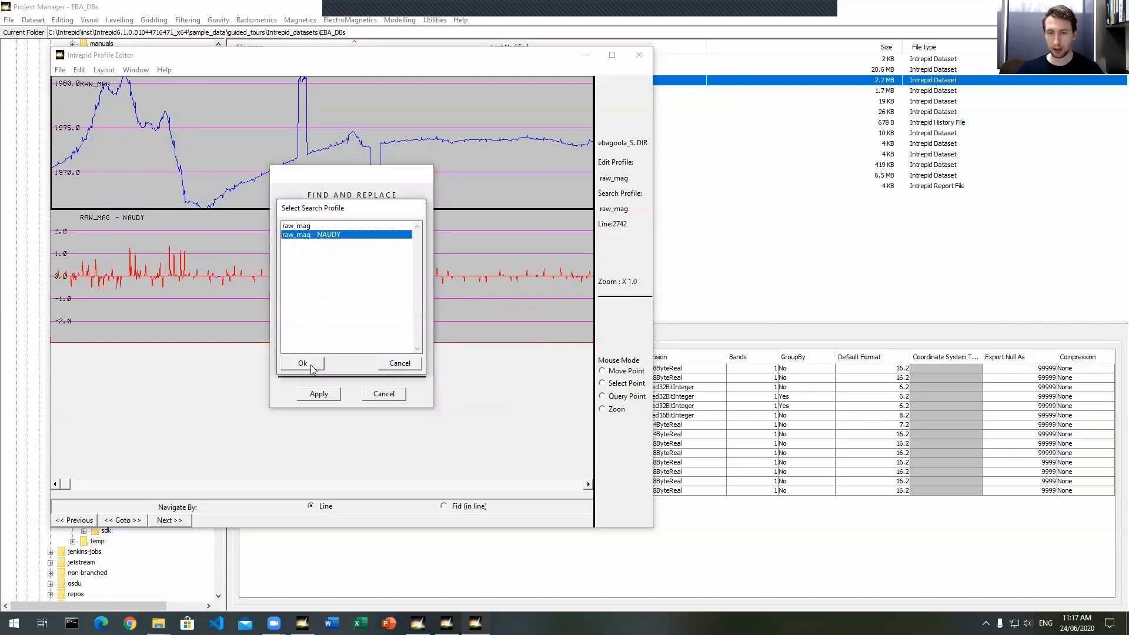
{"action": "left_click", "coordinate": [311, 363]}
Step: Limit the search domain to line 2742 and run the find with the Interpolate action and per-point confirmation
{"action": "left_click", "coordinate": [333, 247]}
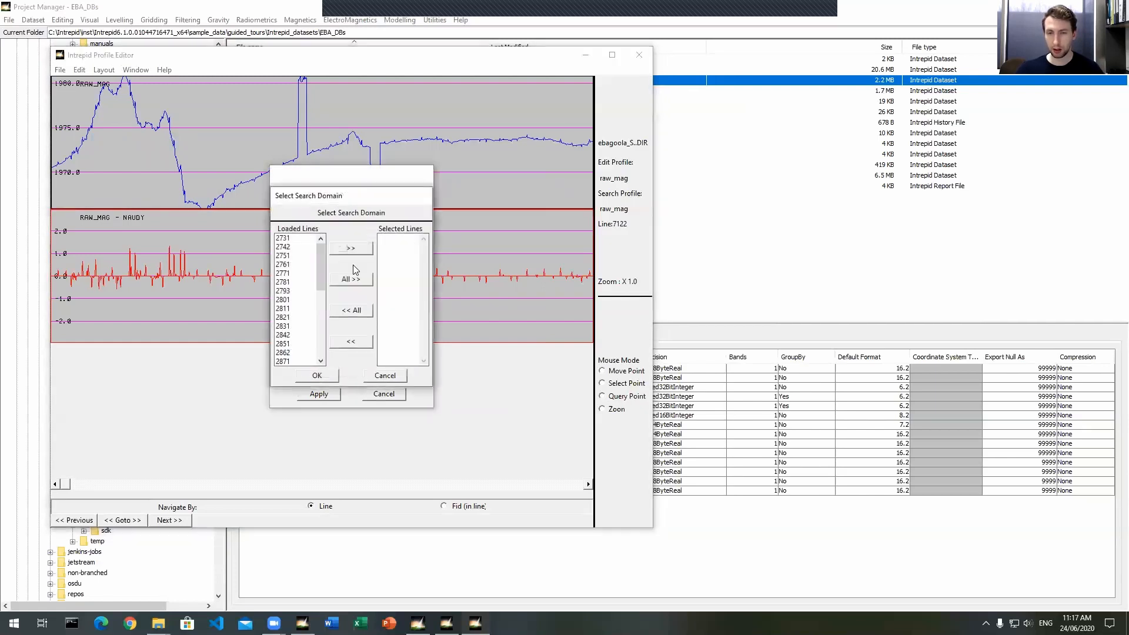
{"action": "left_click", "coordinate": [288, 247]}
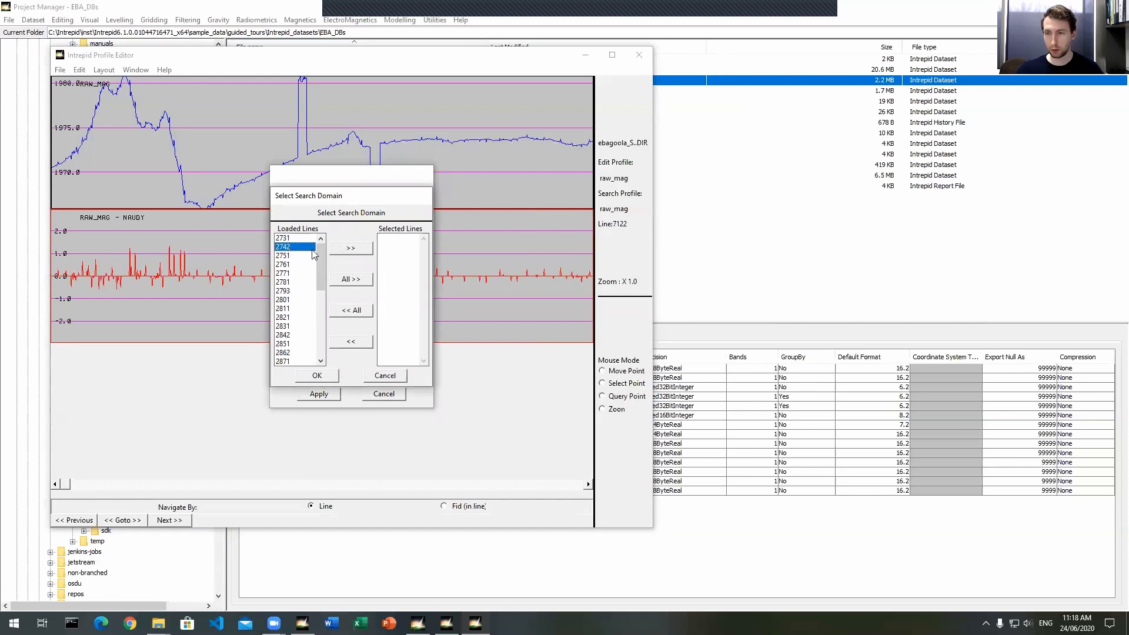
{"action": "left_click", "coordinate": [351, 250]}
{"action": "left_click", "coordinate": [326, 380]}
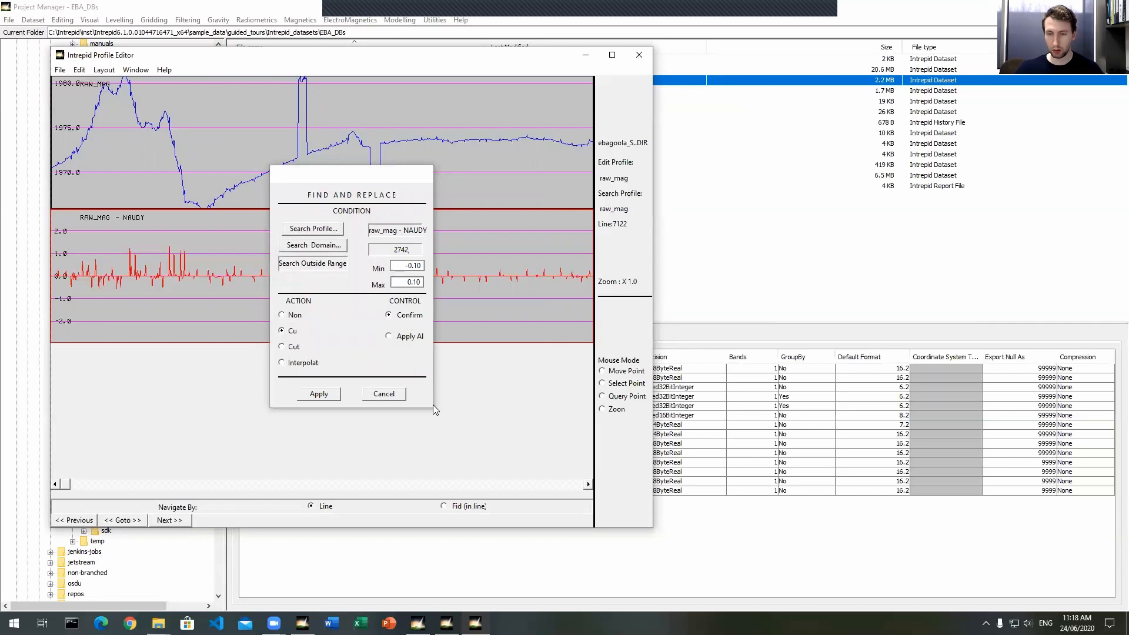
{"action": "left_click_drag", "start_coordinate": [432, 404], "coordinate": [498, 441]}
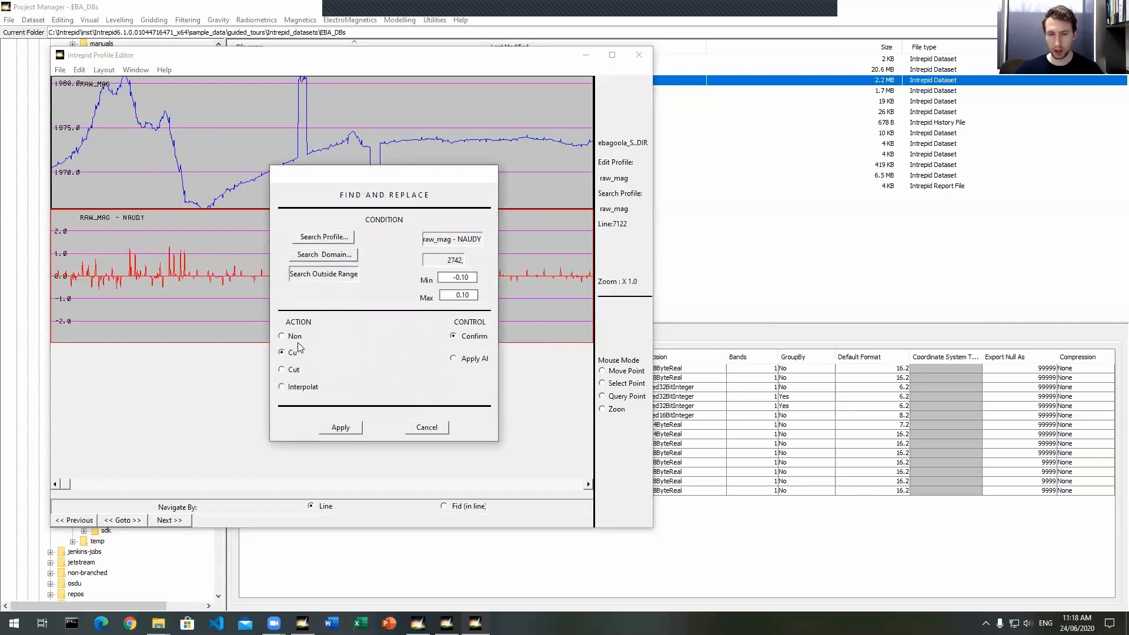
{"action": "left_click", "coordinate": [287, 388]}
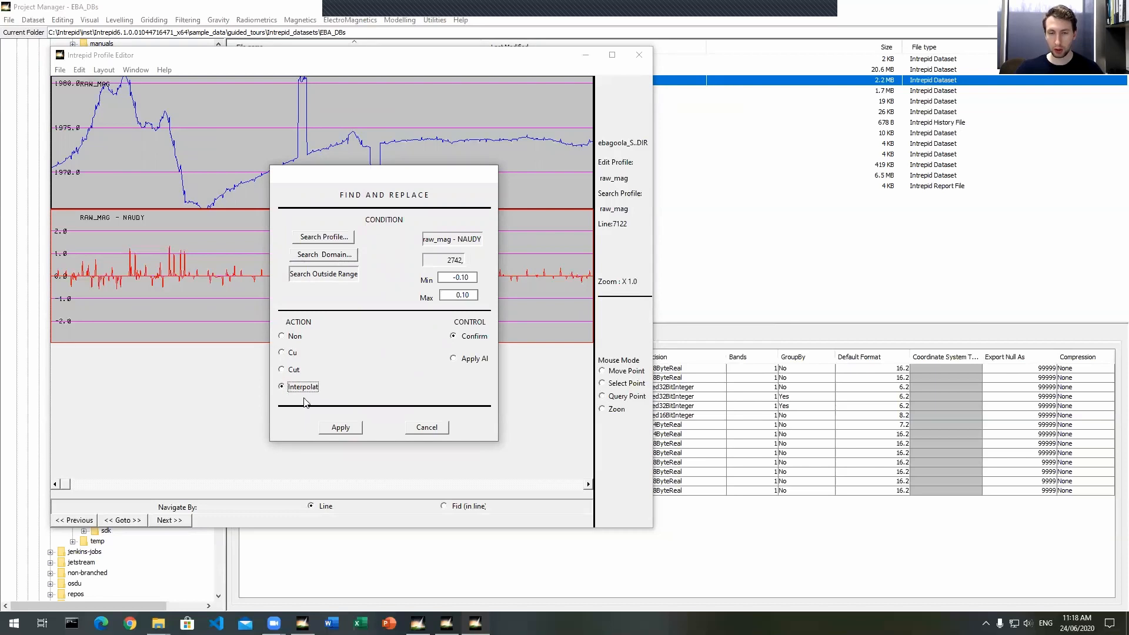
{"action": "left_click", "coordinate": [338, 428]}
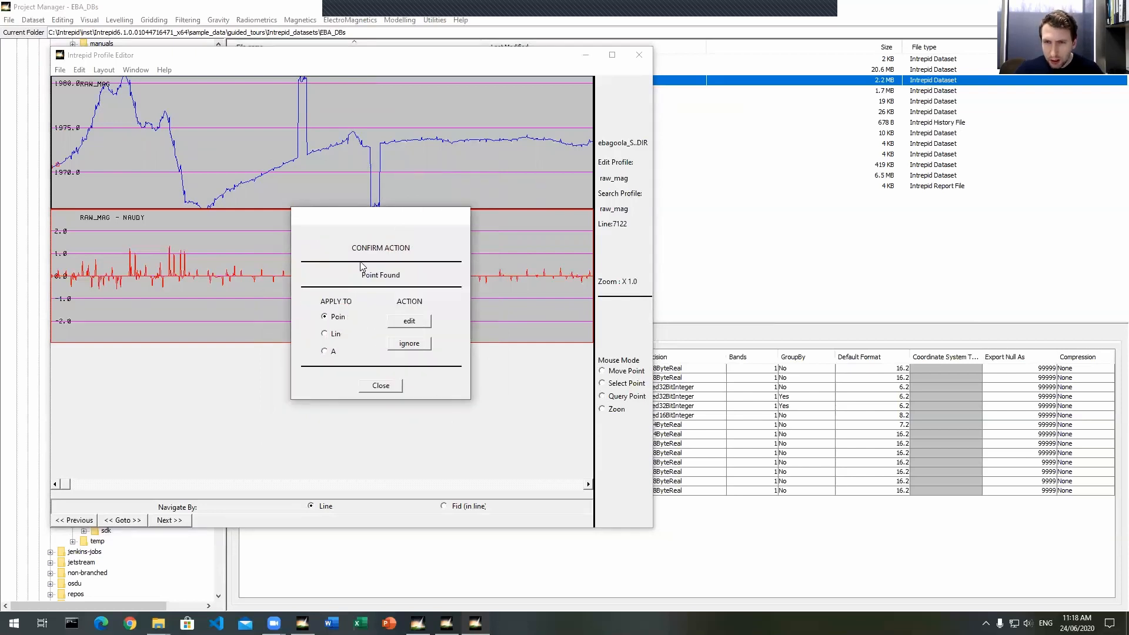
Step: Accept the interpolation edit one point at a time for the first several noise points found on line 2742
{"action": "left_click_drag", "start_coordinate": [354, 218], "coordinate": [317, 212]}
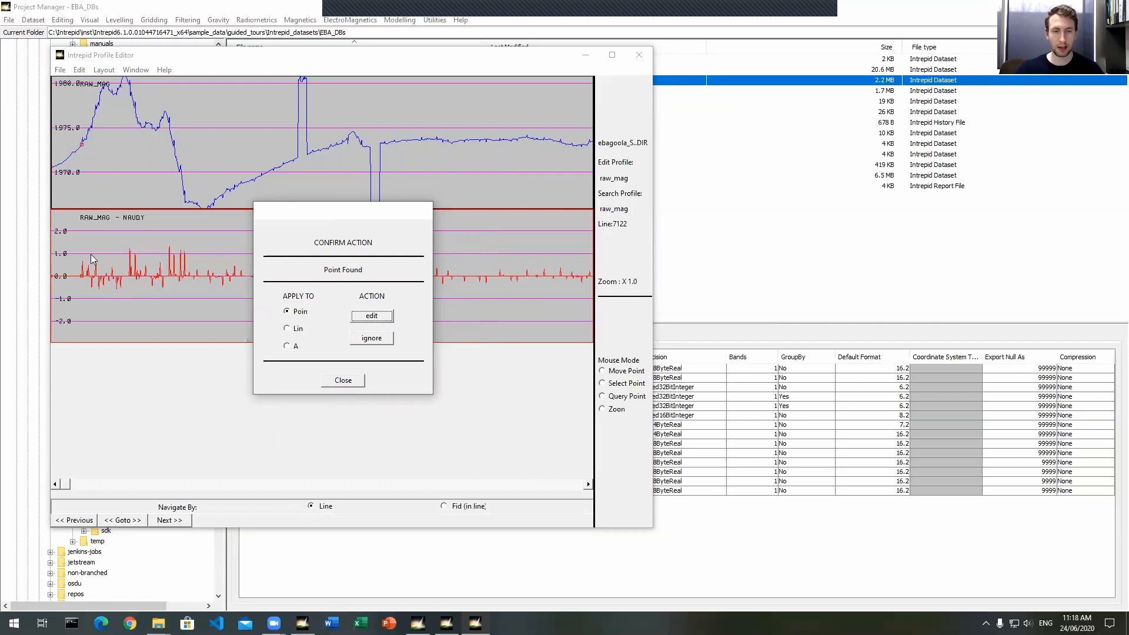
{"action": "left_click", "coordinate": [372, 316]}
{"action": "left_click", "coordinate": [372, 316]}
{"action": "left_click", "coordinate": [373, 314]}
{"action": "left_click", "coordinate": [372, 316]}
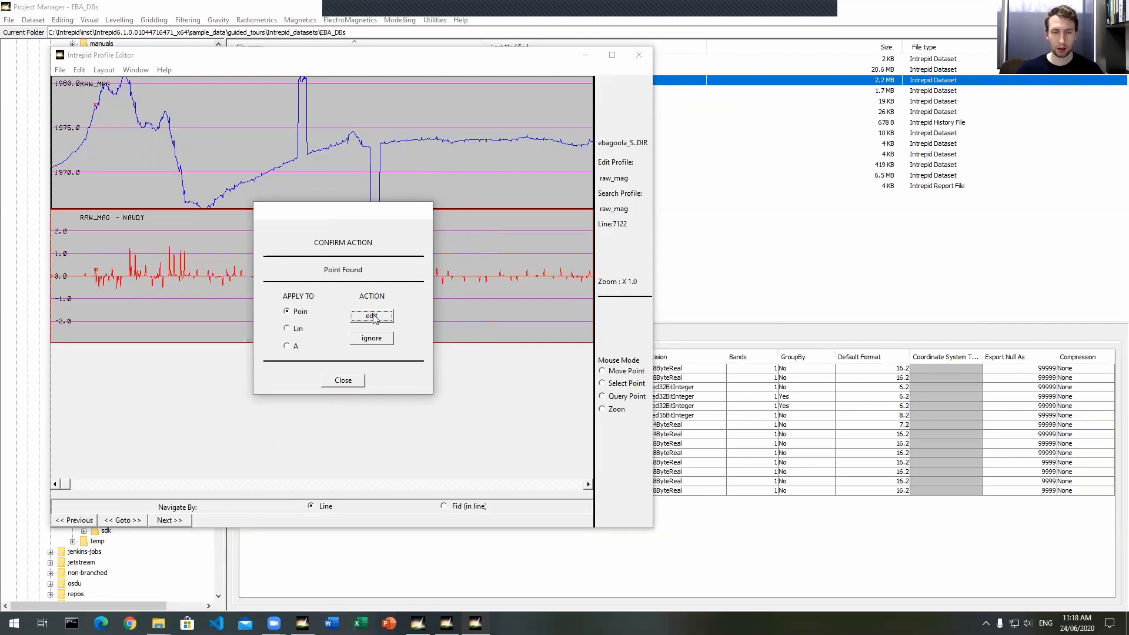
{"action": "left_click", "coordinate": [373, 316]}
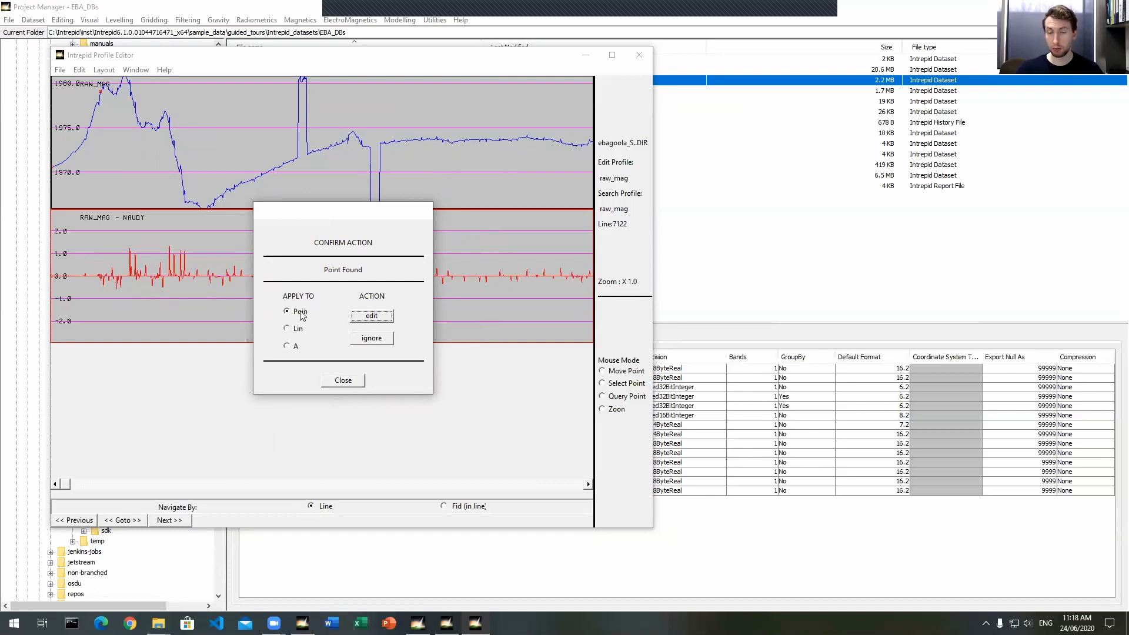
Step: Apply the interpolation edit to all remaining found points on line 2742
{"action": "left_click", "coordinate": [287, 347]}
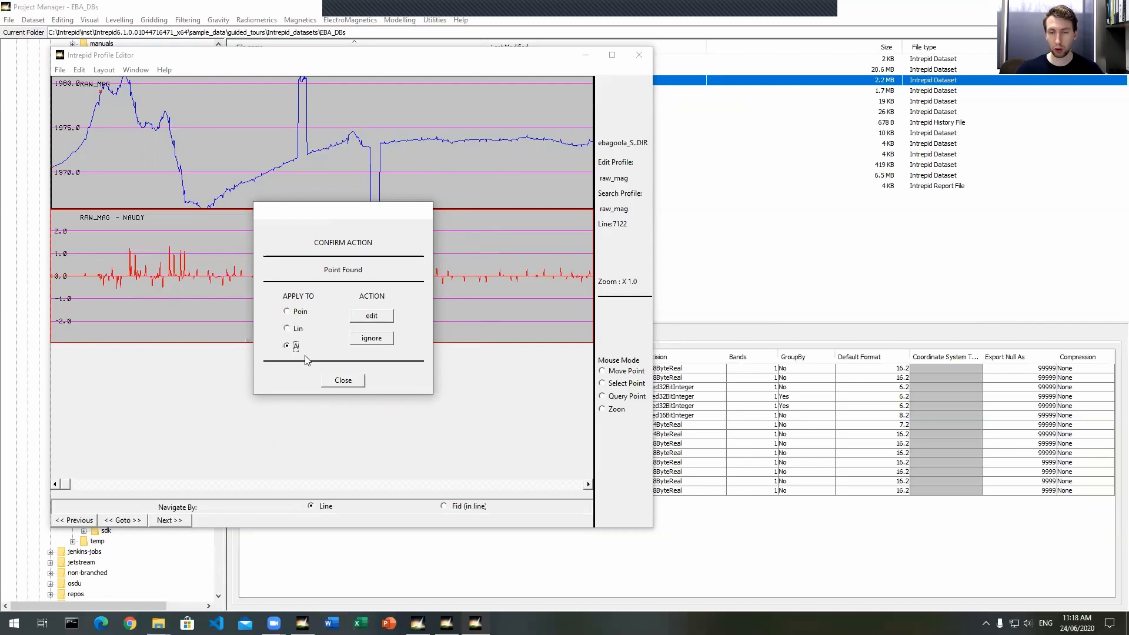
{"action": "left_click", "coordinate": [373, 317]}
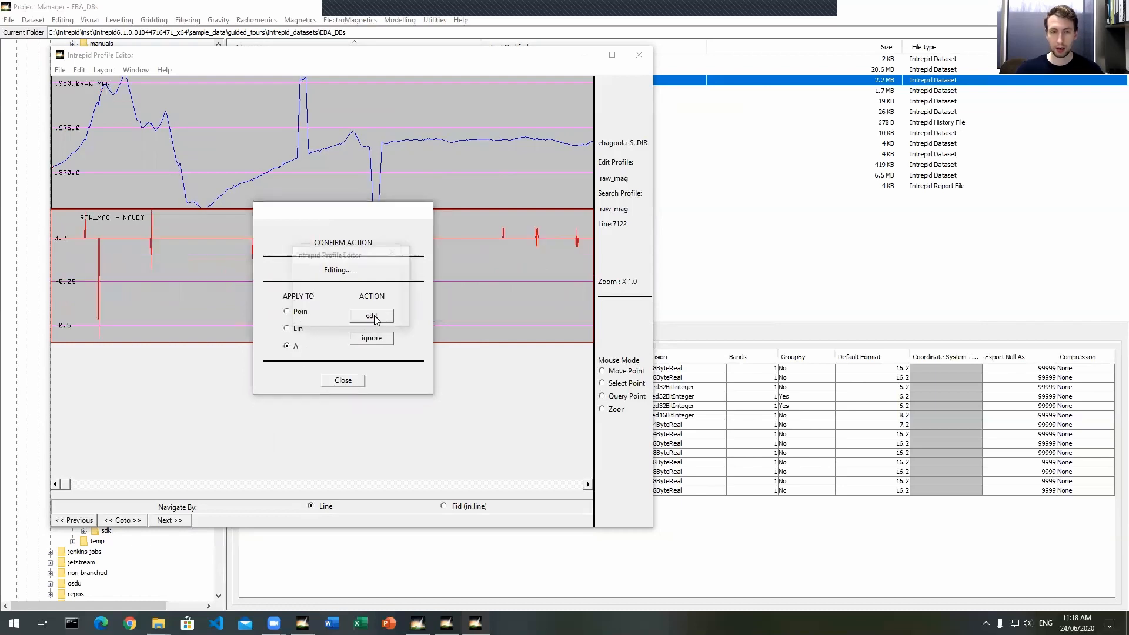
{"action": "left_click", "coordinate": [372, 319]}
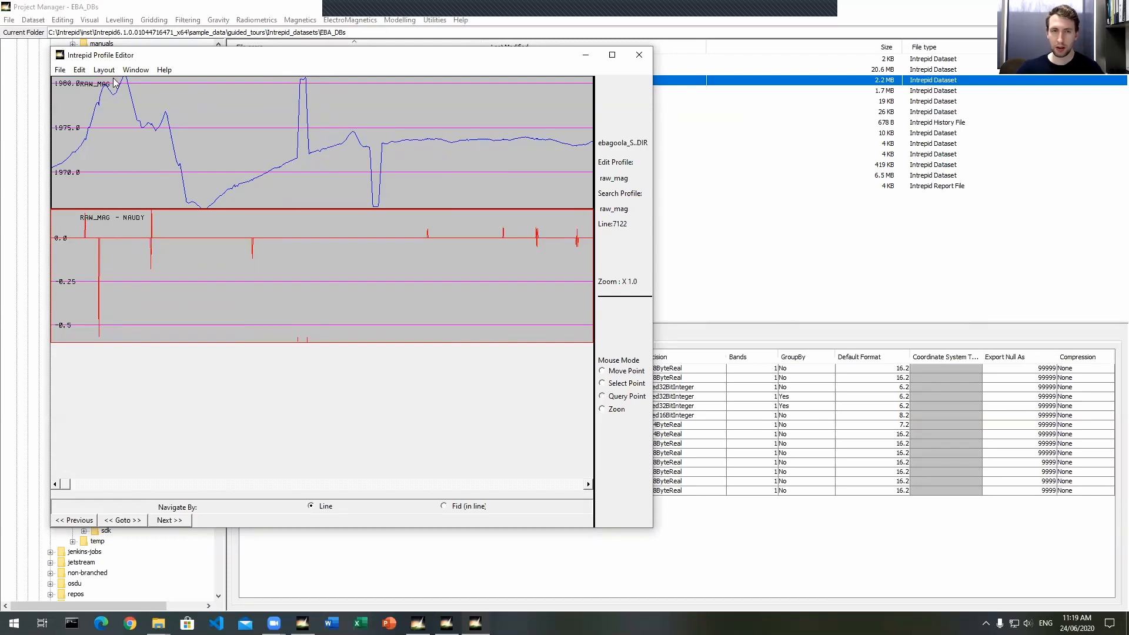
Step: Interpolate across the upward raw_mag spike near the middle of line 7122 after selecting its points
{"action": "left_click", "coordinate": [80, 71]}
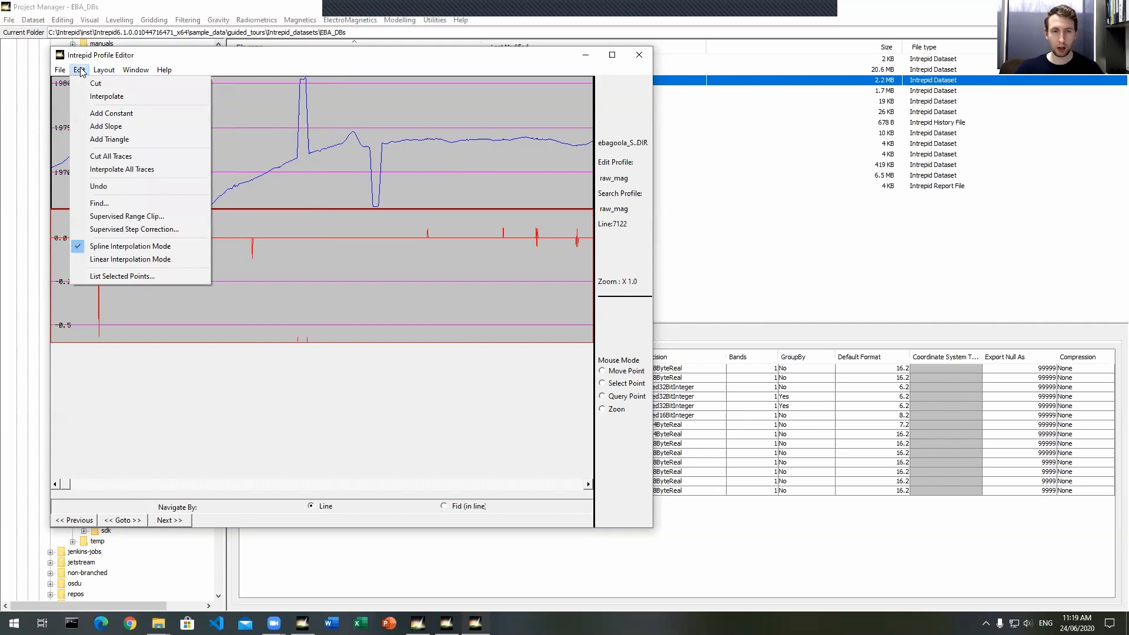
{"action": "left_click", "coordinate": [97, 97]}
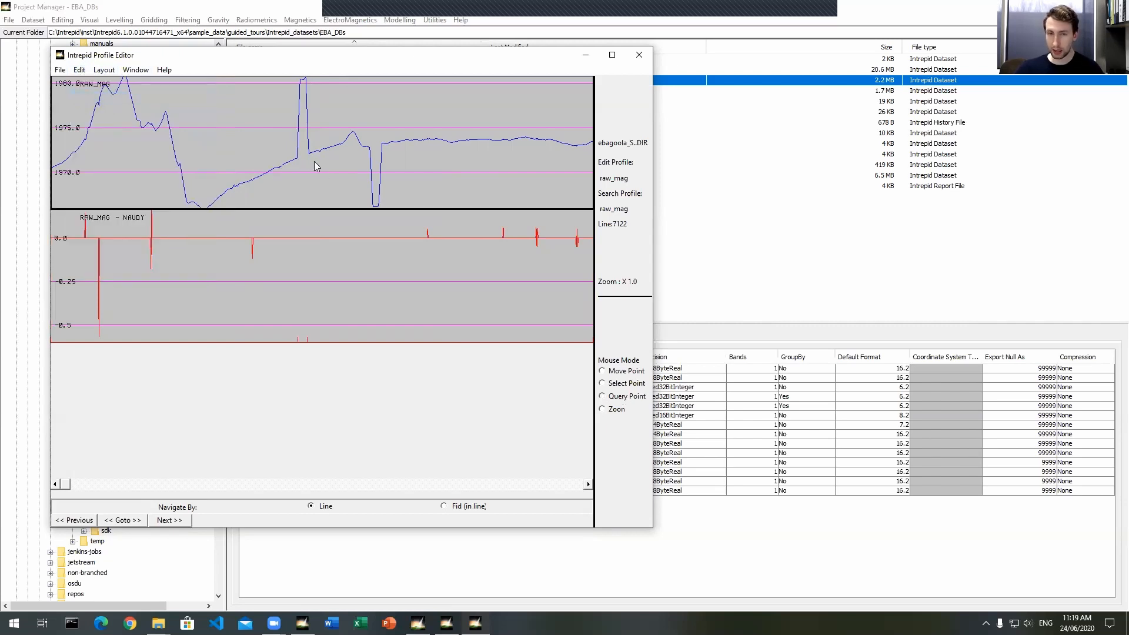
{"action": "left_click", "coordinate": [617, 386]}
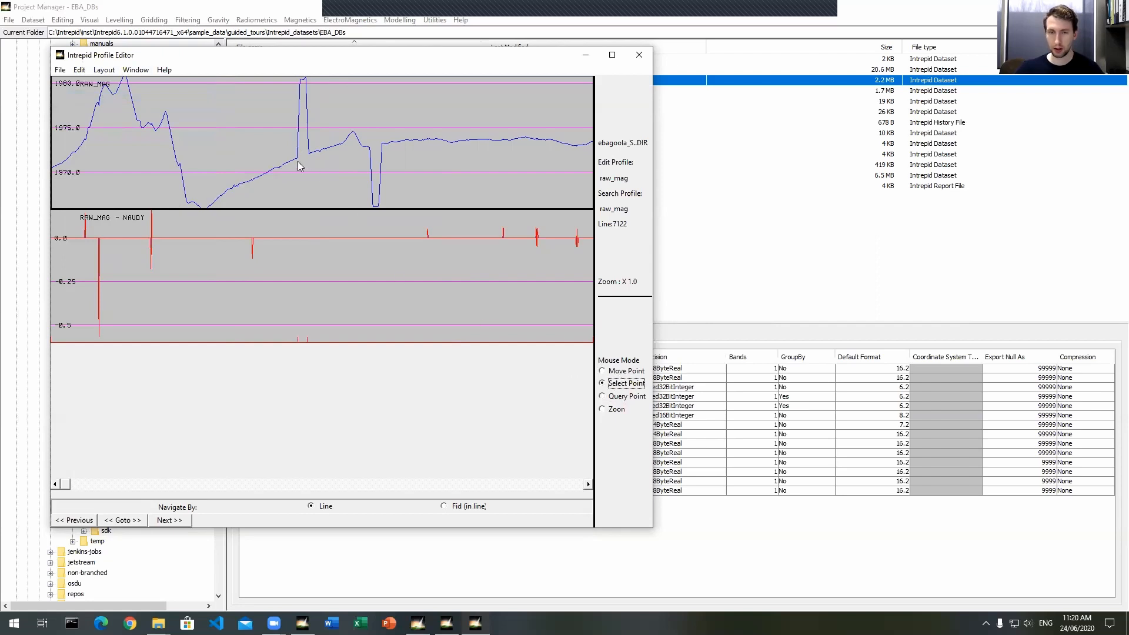
{"action": "left_click_drag", "start_coordinate": [292, 157], "coordinate": [315, 154]}
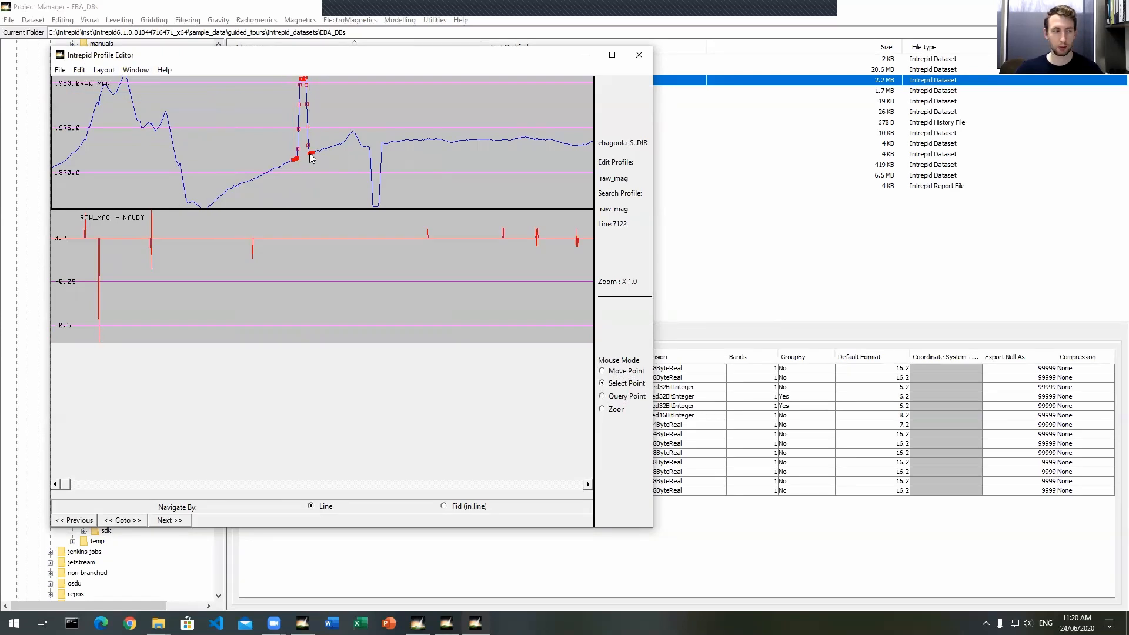
{"action": "left_click", "coordinate": [78, 70]}
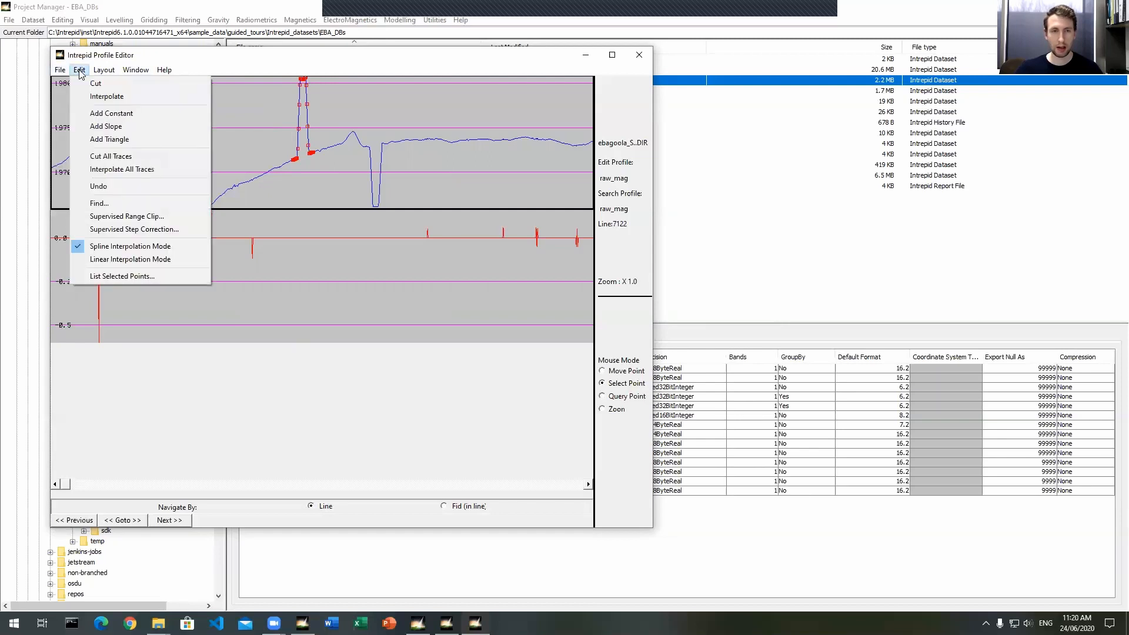
{"action": "left_click", "coordinate": [107, 96]}
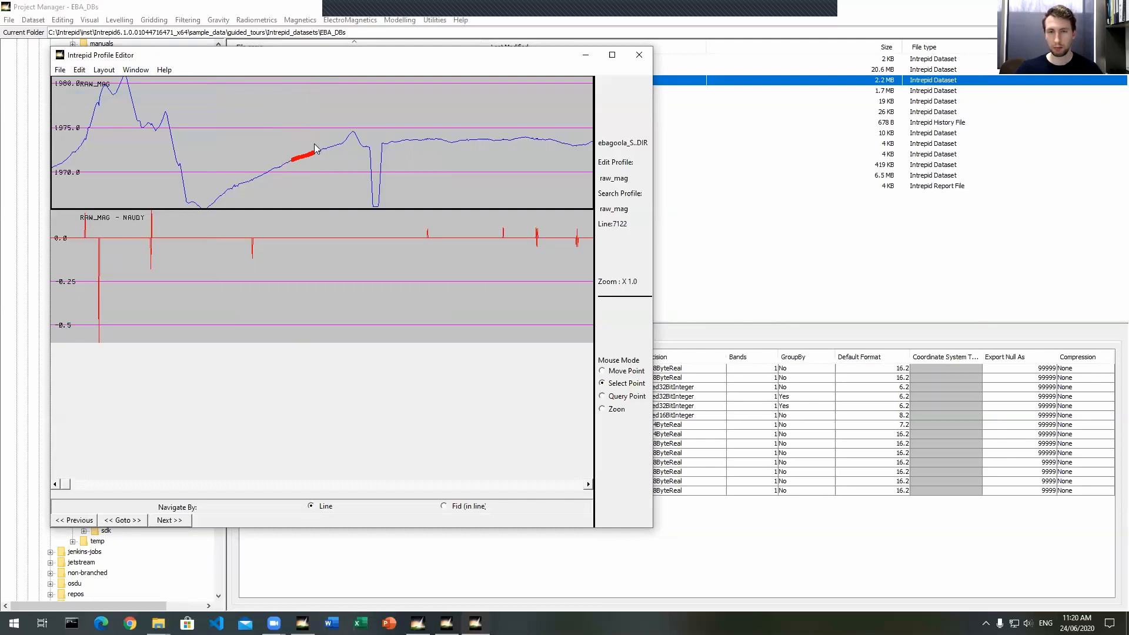
Step: Select the points of the downward raw_mag dip on line 7122 and interpolate across them
{"action": "left_click_drag", "start_coordinate": [366, 151], "coordinate": [388, 149]}
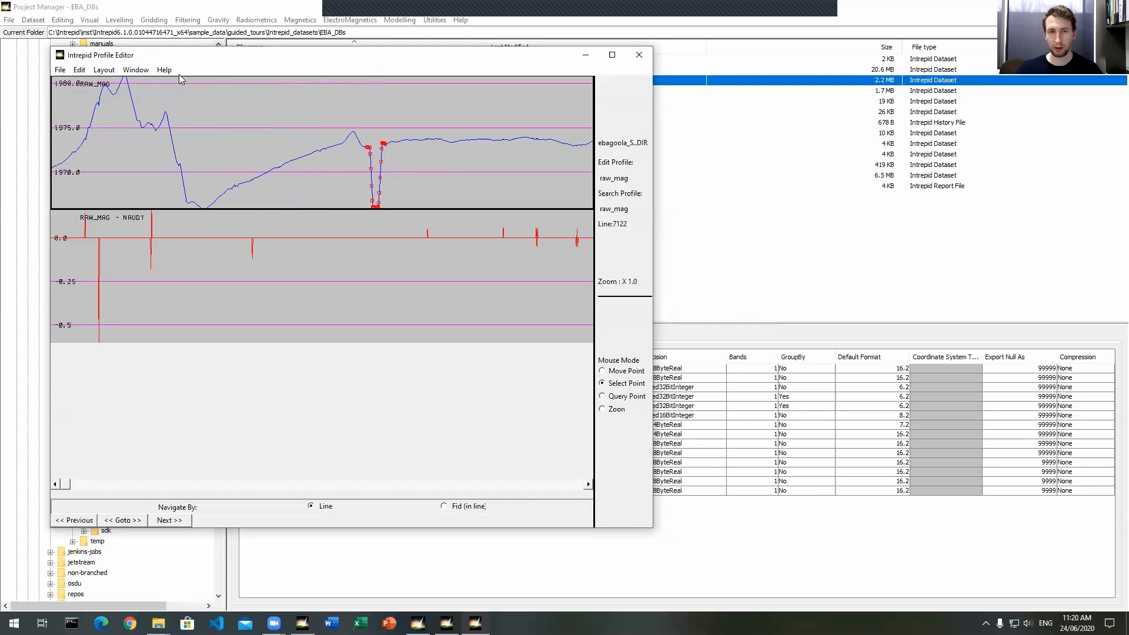
{"action": "left_click", "coordinate": [79, 71]}
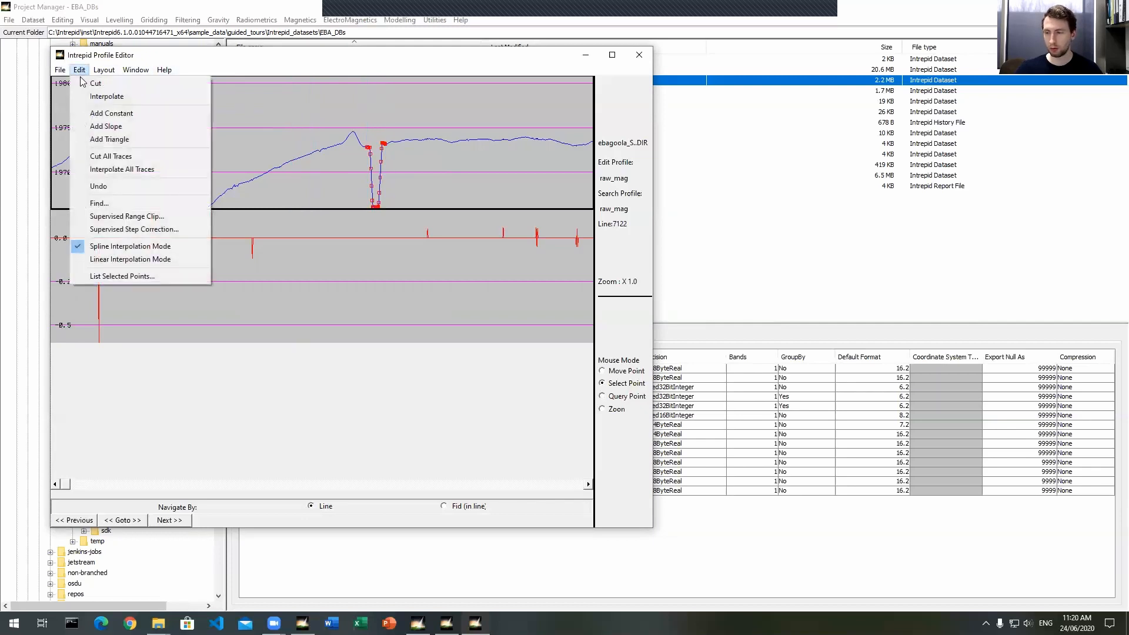
{"action": "left_click", "coordinate": [125, 98]}
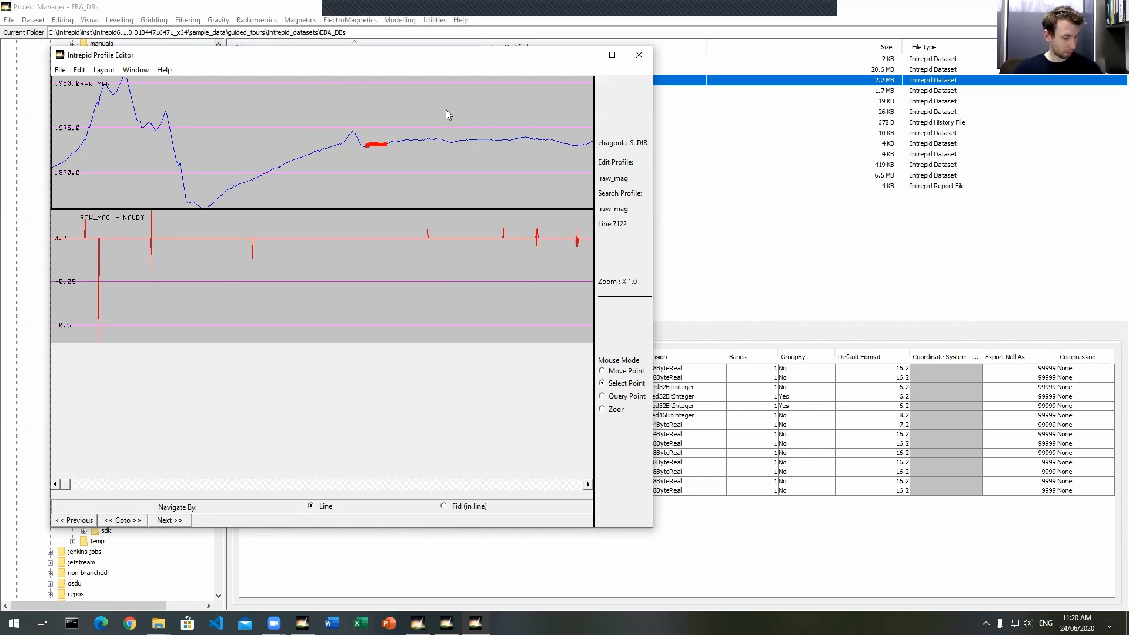
Step: Close the Profile Editor and return to the Project Manager
{"action": "left_click_drag", "start_coordinate": [504, 58], "coordinate": [537, 70]}
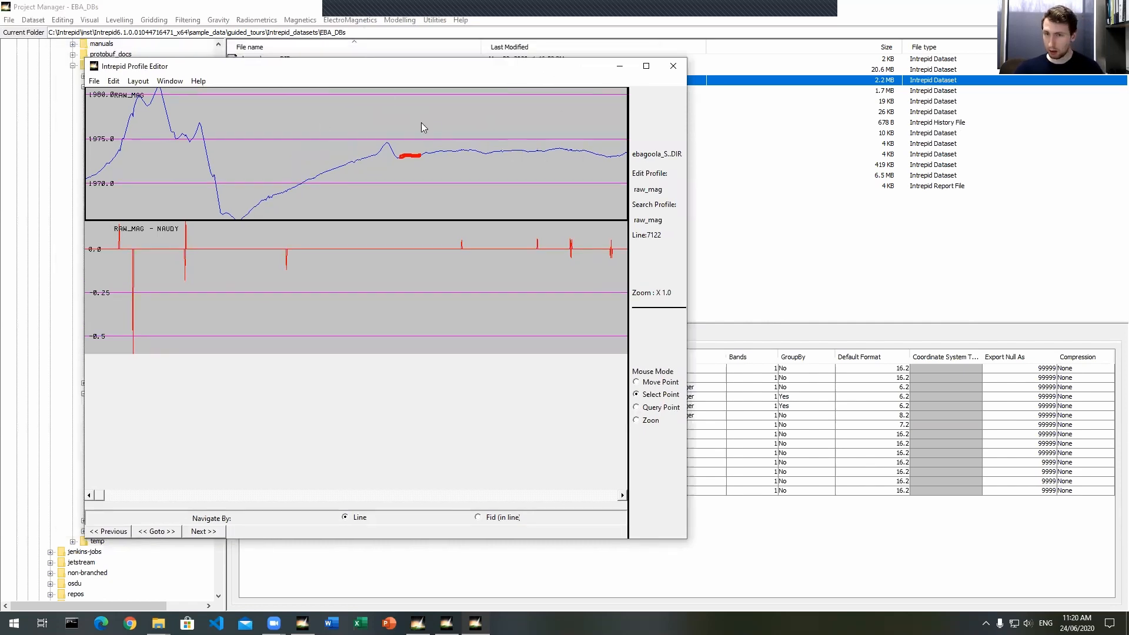
{"action": "left_click", "coordinate": [673, 66]}
{"action": "left_click", "coordinate": [377, 235]}
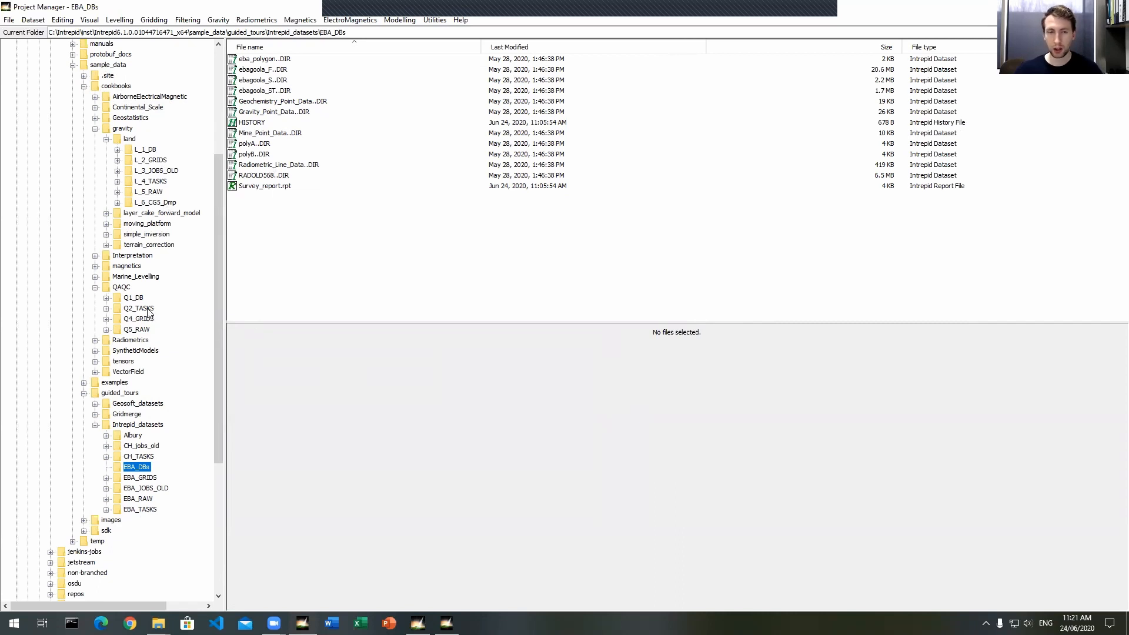
Step: Open PlannedvsActualsurvey.task from the QAQC Q2_TASKS folder with its task tool and enlarge the map window
{"action": "left_click", "coordinate": [138, 309]}
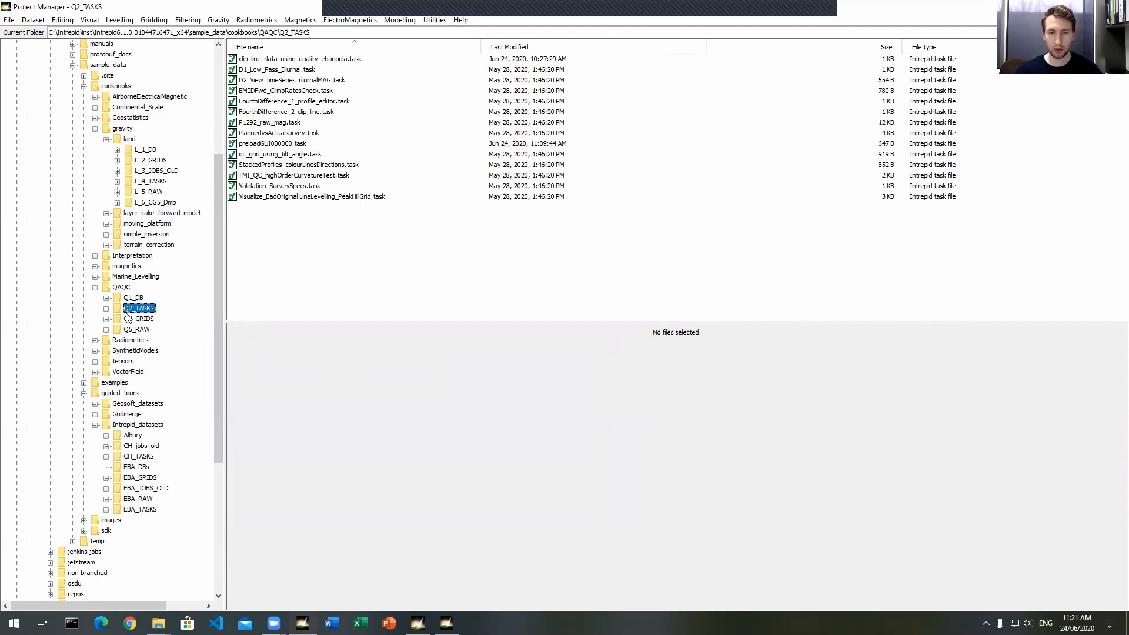
{"action": "left_click", "coordinate": [307, 135]}
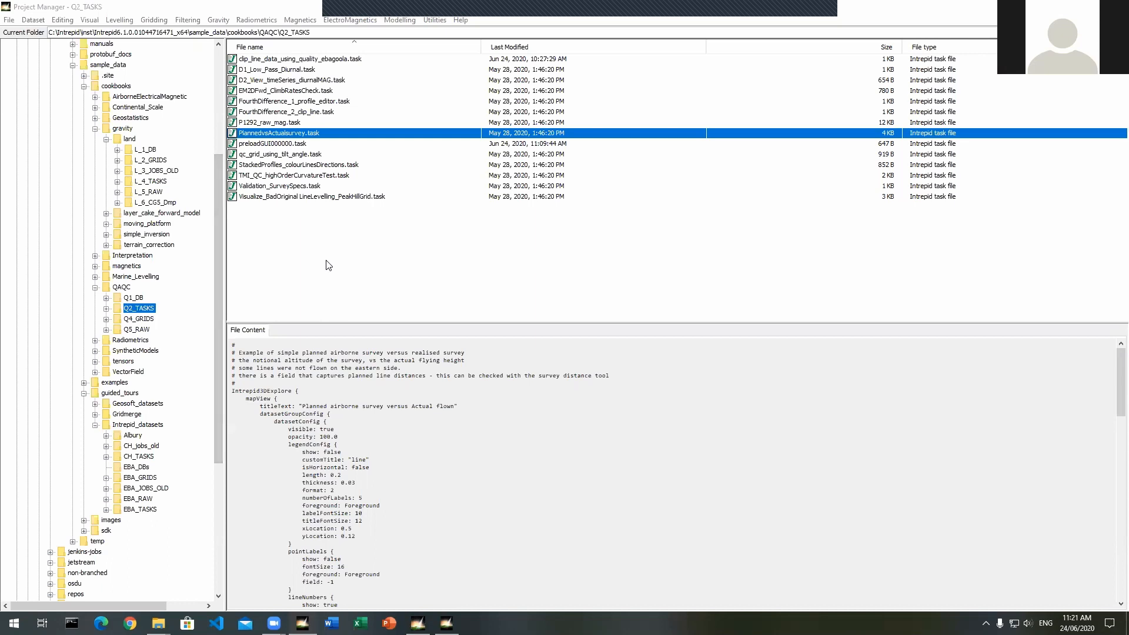
{"action": "right_click", "coordinate": [273, 133]}
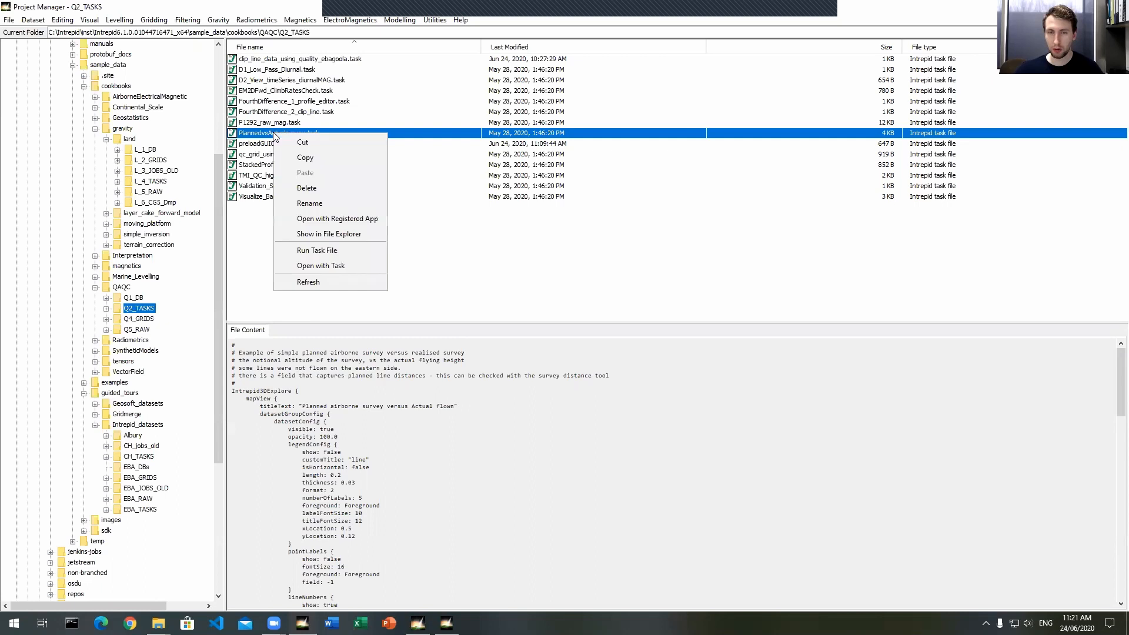
{"action": "left_click", "coordinate": [321, 264]}
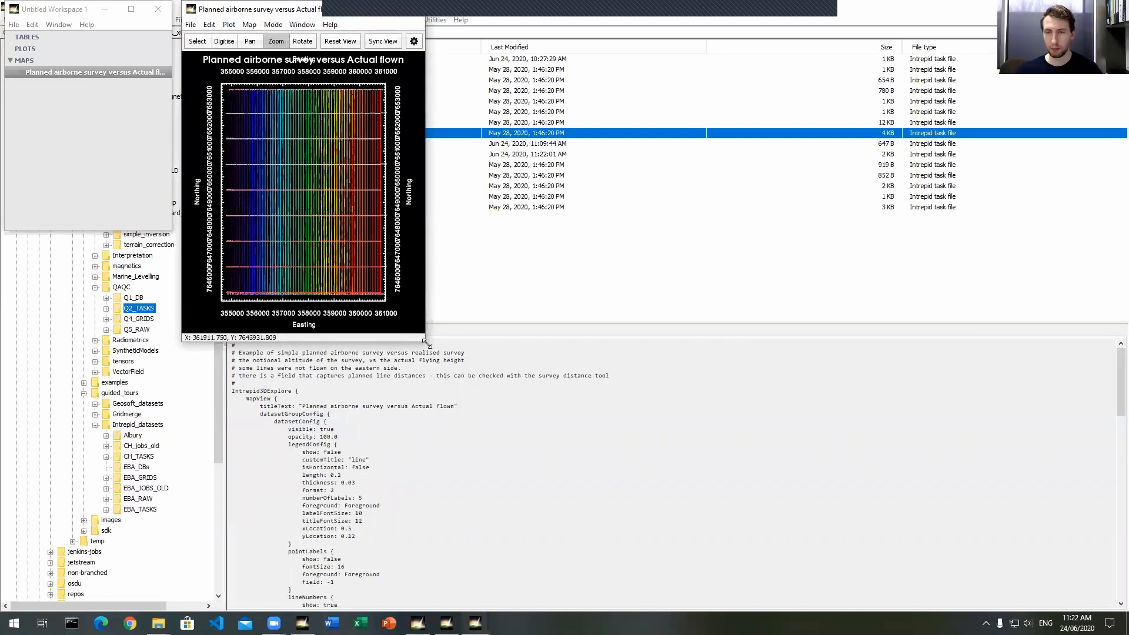
{"action": "left_click_drag", "start_coordinate": [426, 342], "coordinate": [597, 521]}
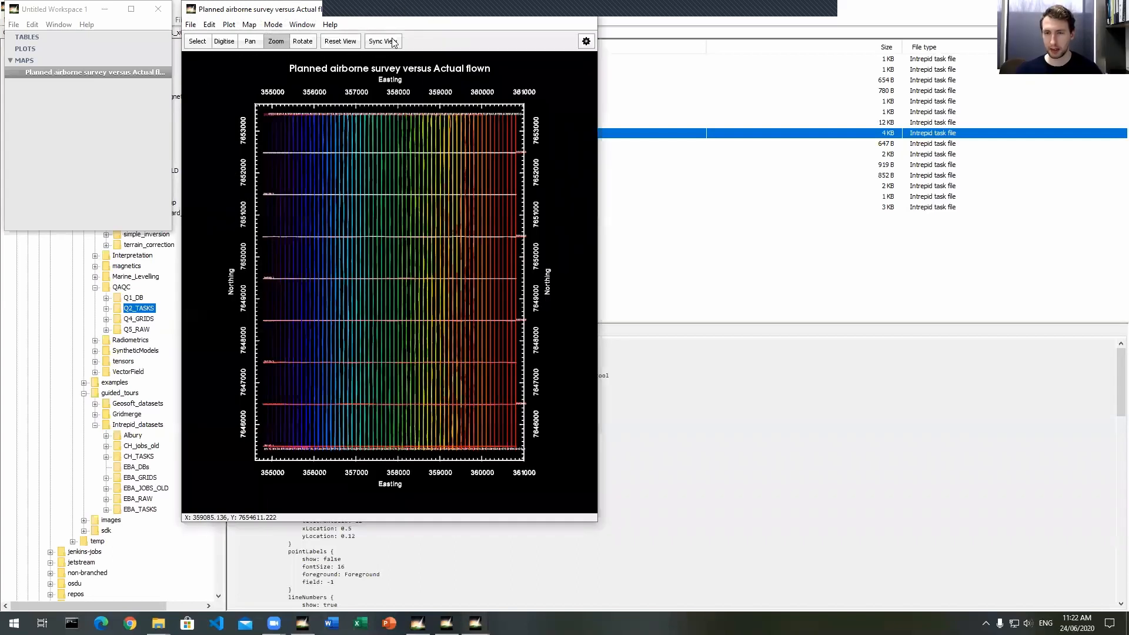
{"action": "left_click_drag", "start_coordinate": [393, 9], "coordinate": [406, 60]}
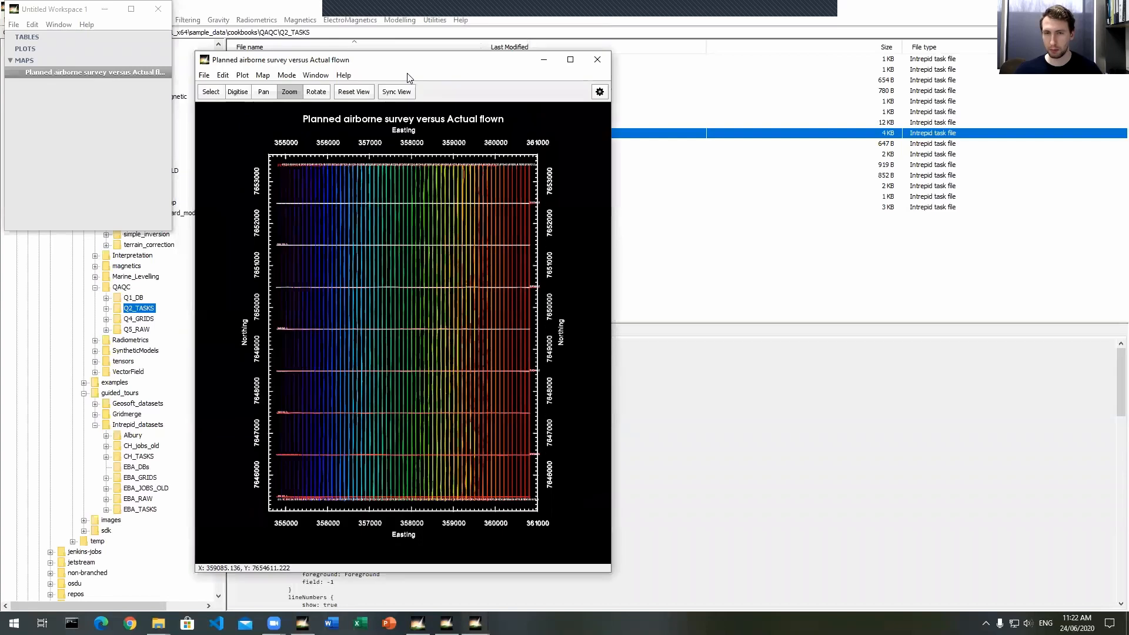
Step: In the map settings, colour Planned_survey by the planned_elevation signal and Actual_survey by the altitude signal
{"action": "left_click", "coordinate": [598, 93]}
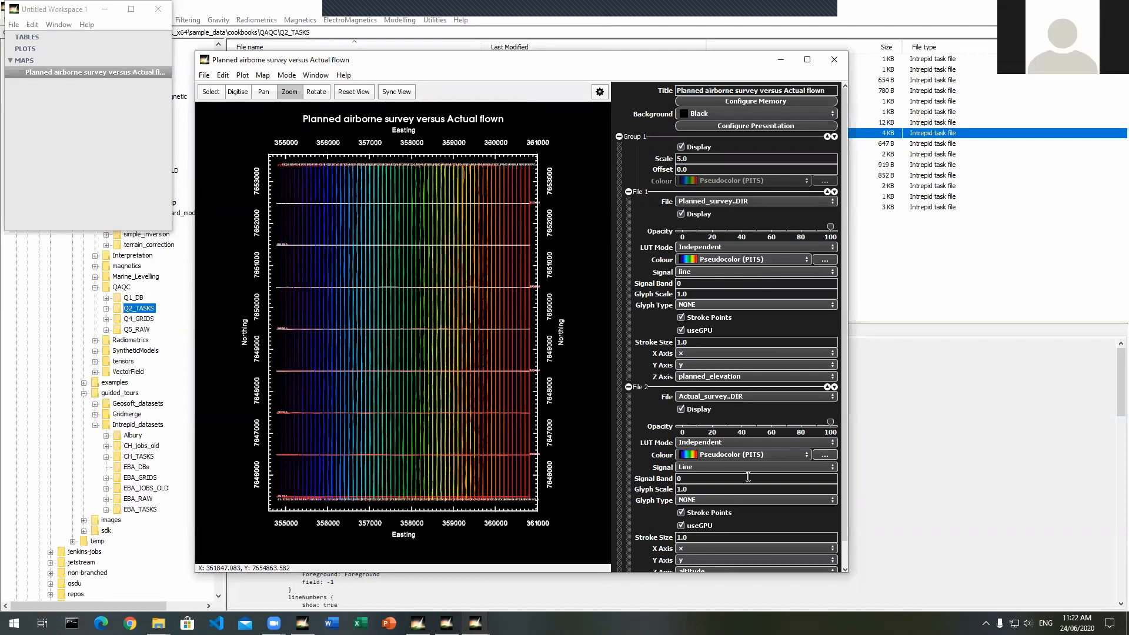
{"action": "left_click", "coordinate": [695, 275]}
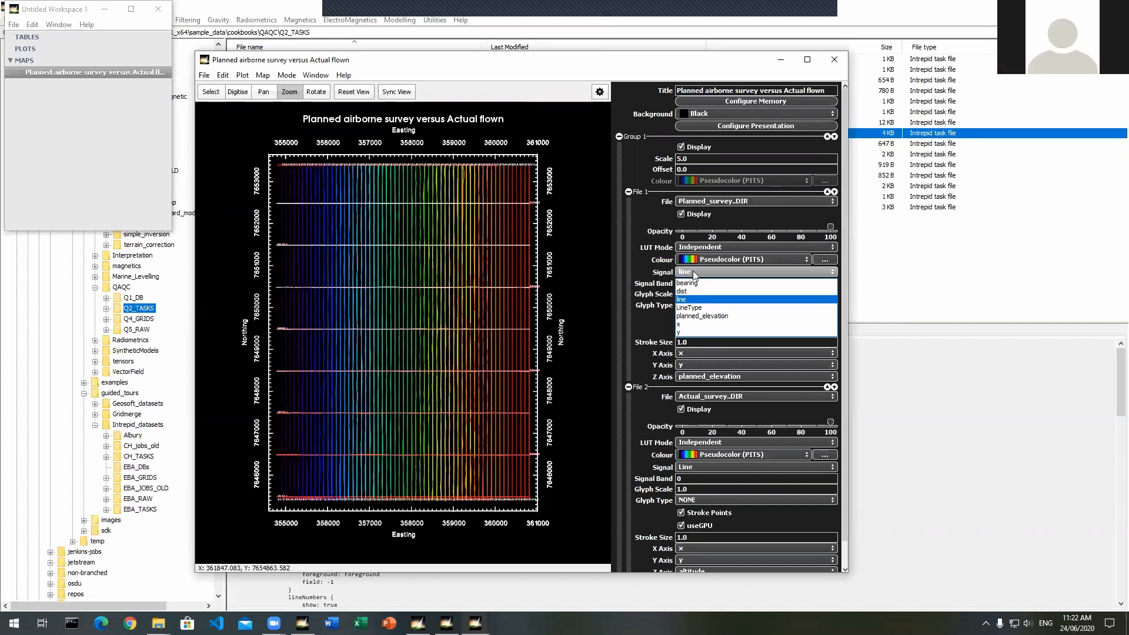
{"action": "left_click", "coordinate": [713, 317]}
{"action": "scroll", "coordinate": [742, 353], "scroll_direction": "down", "scroll_amount": 1}
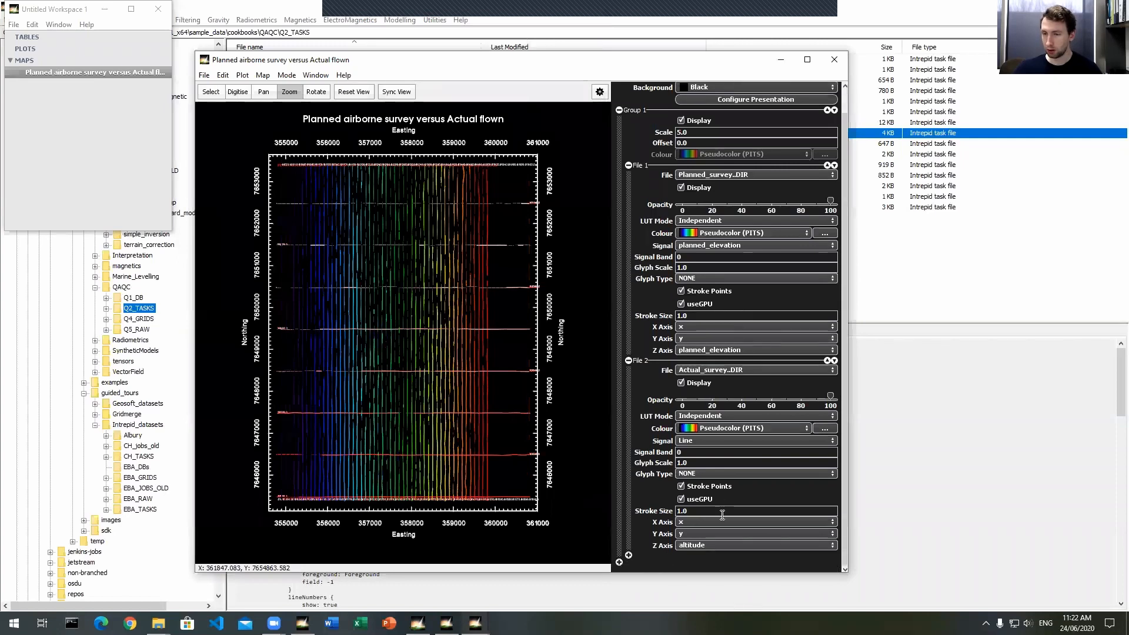
{"action": "left_click", "coordinate": [713, 443]}
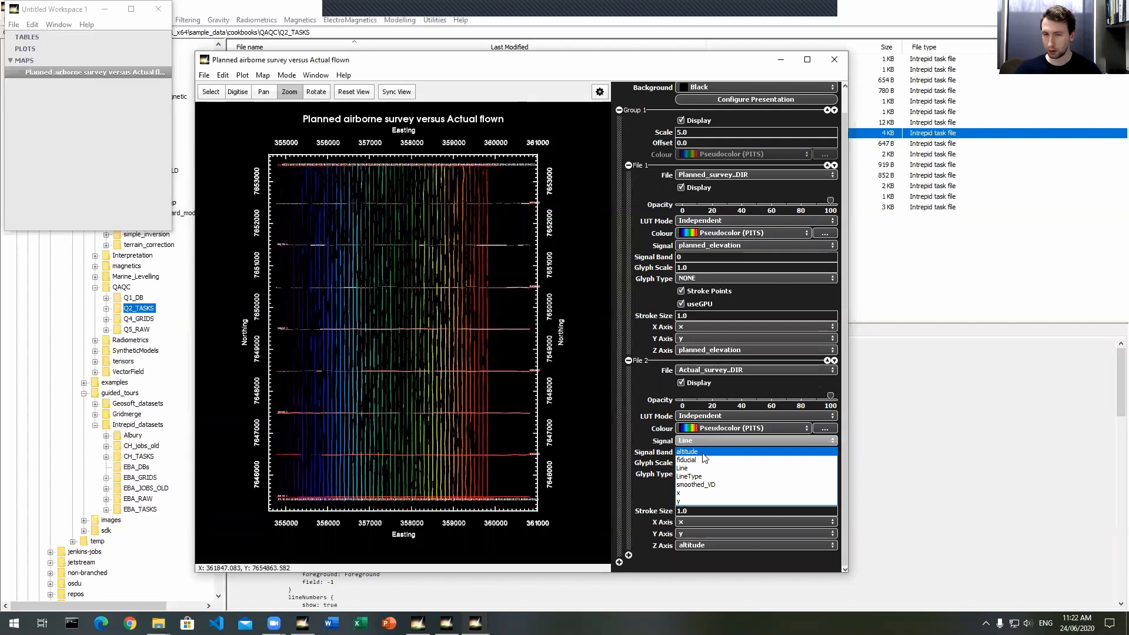
{"action": "left_click", "coordinate": [707, 452]}
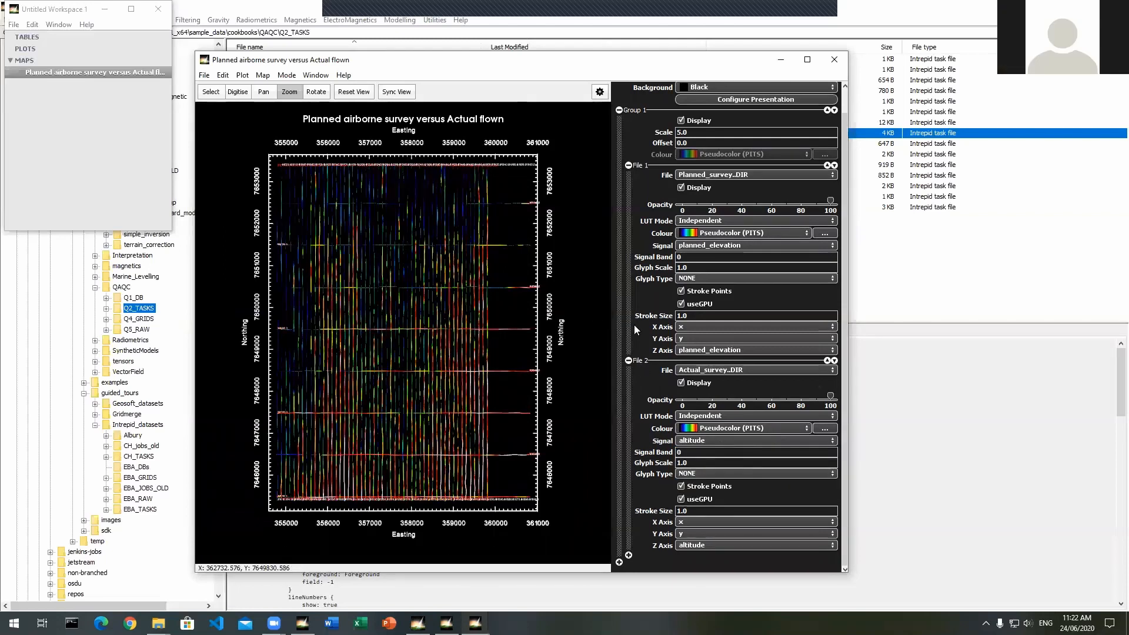
{"action": "left_click", "coordinate": [696, 441]}
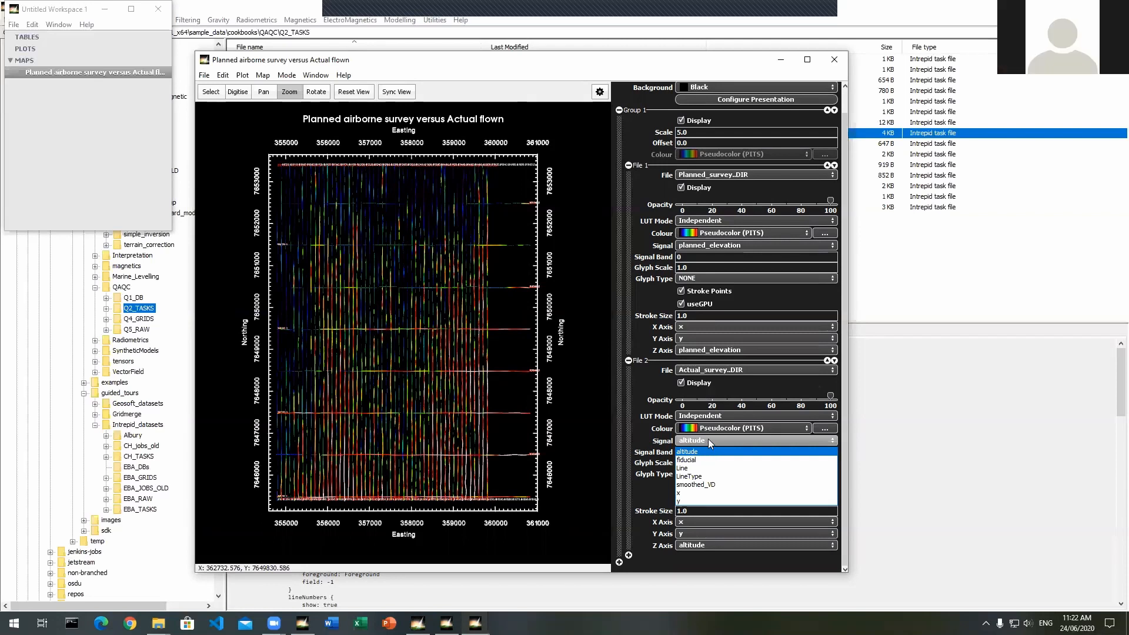
{"action": "left_click", "coordinate": [712, 440]}
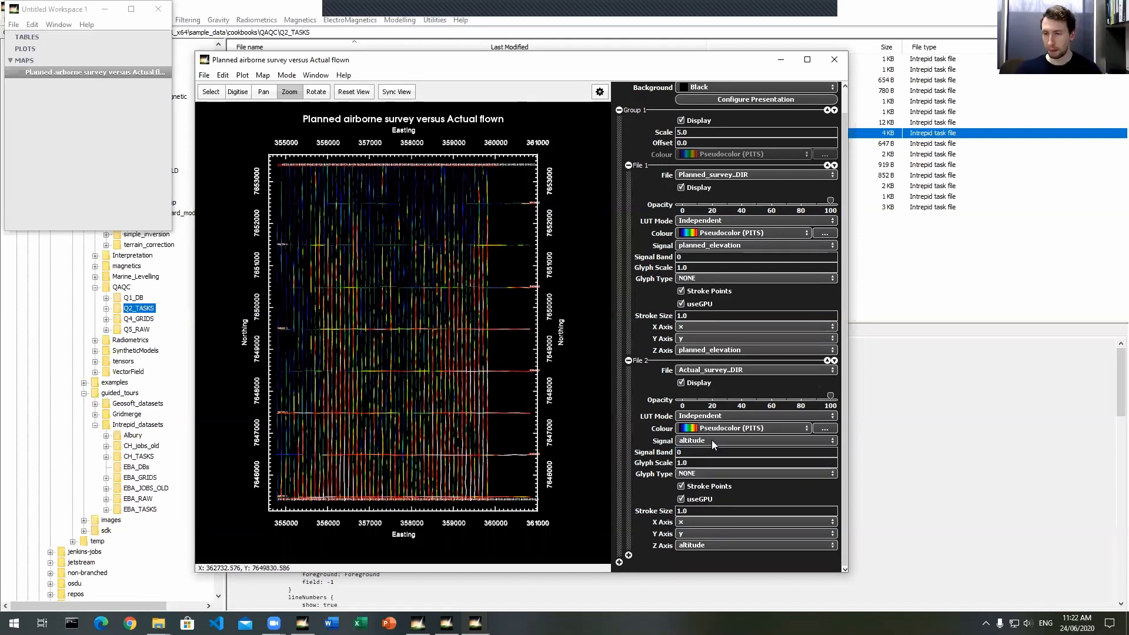
{"action": "left_click", "coordinate": [708, 440]}
{"action": "left_click", "coordinate": [704, 439]}
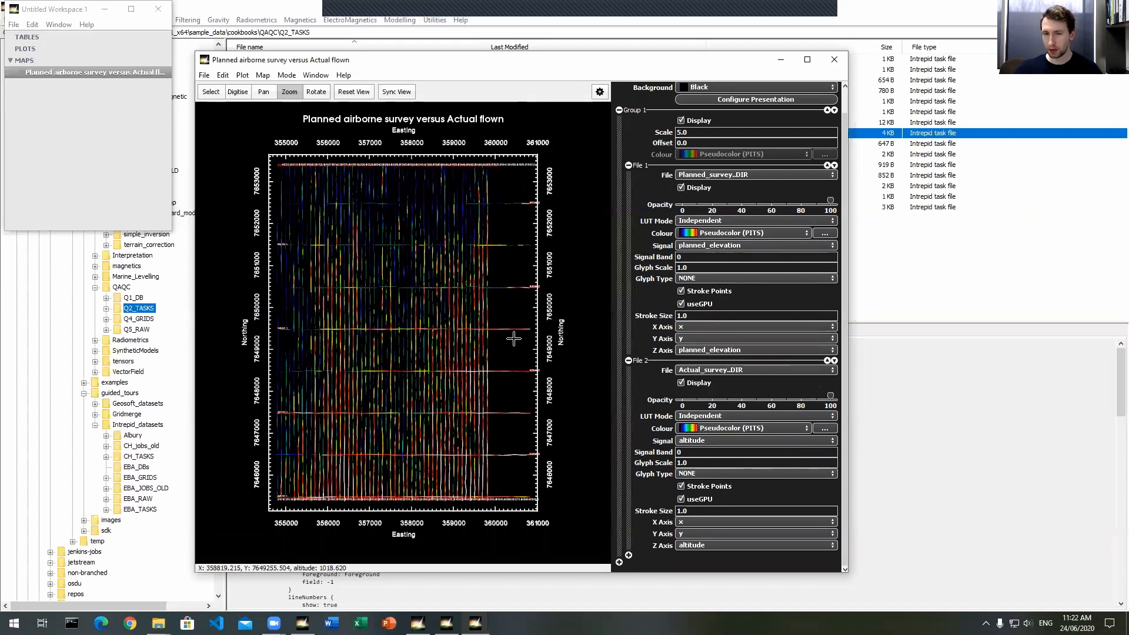
Step: Maximize the map window and set the Planned_survey colour table to Greyscale
{"action": "scroll", "coordinate": [694, 177], "scroll_direction": "up", "scroll_amount": 2}
{"action": "left_click", "coordinate": [807, 59]}
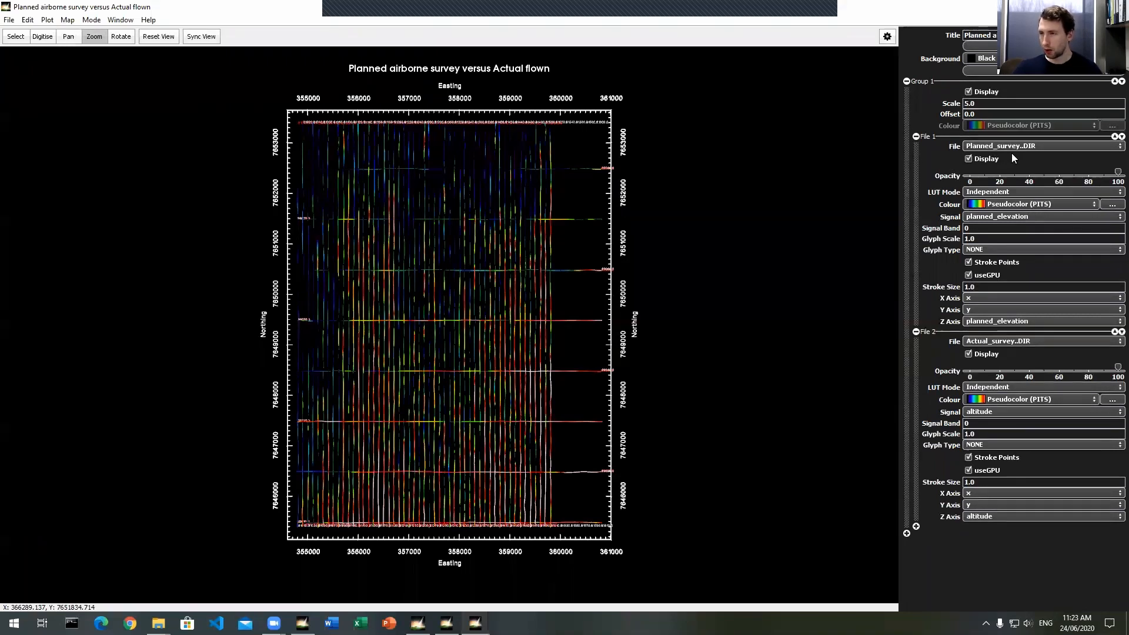
{"action": "left_click", "coordinate": [1009, 204]}
{"action": "scroll", "coordinate": [1028, 253], "scroll_direction": "up", "scroll_amount": 5}
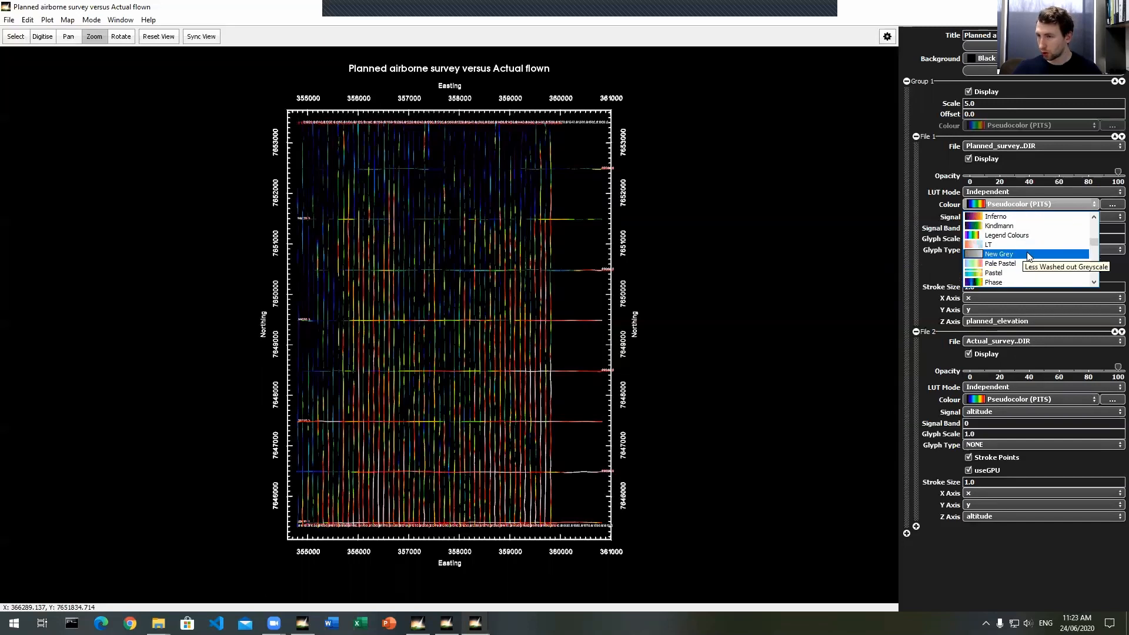
{"action": "scroll", "coordinate": [1026, 256], "scroll_direction": "down", "scroll_amount": 2}
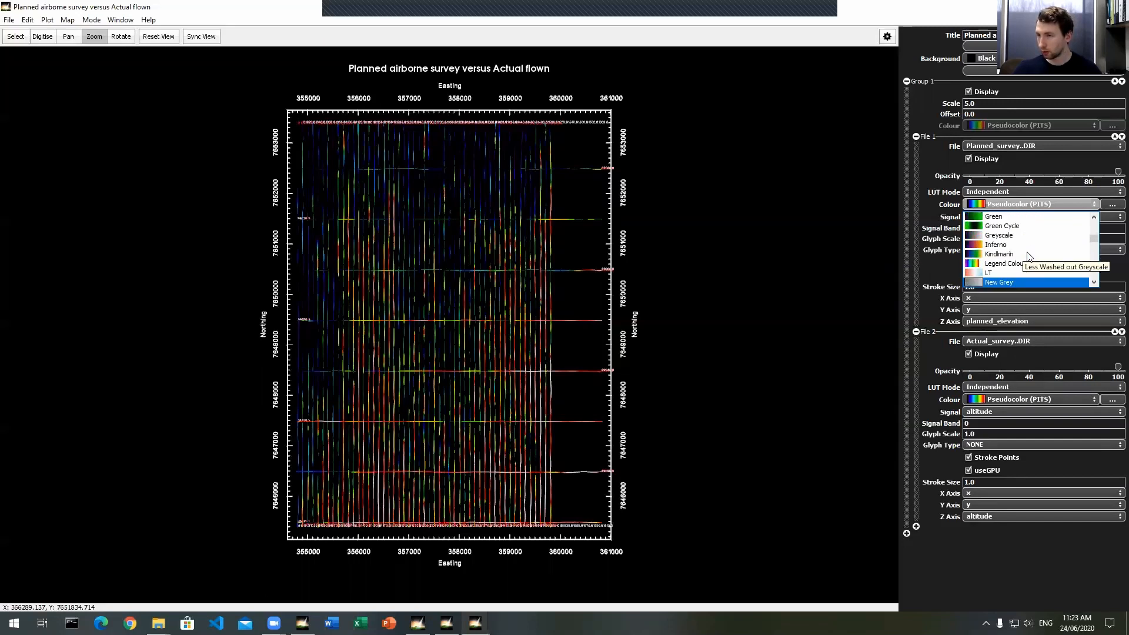
{"action": "scroll", "coordinate": [1018, 252], "scroll_direction": "up", "scroll_amount": 3}
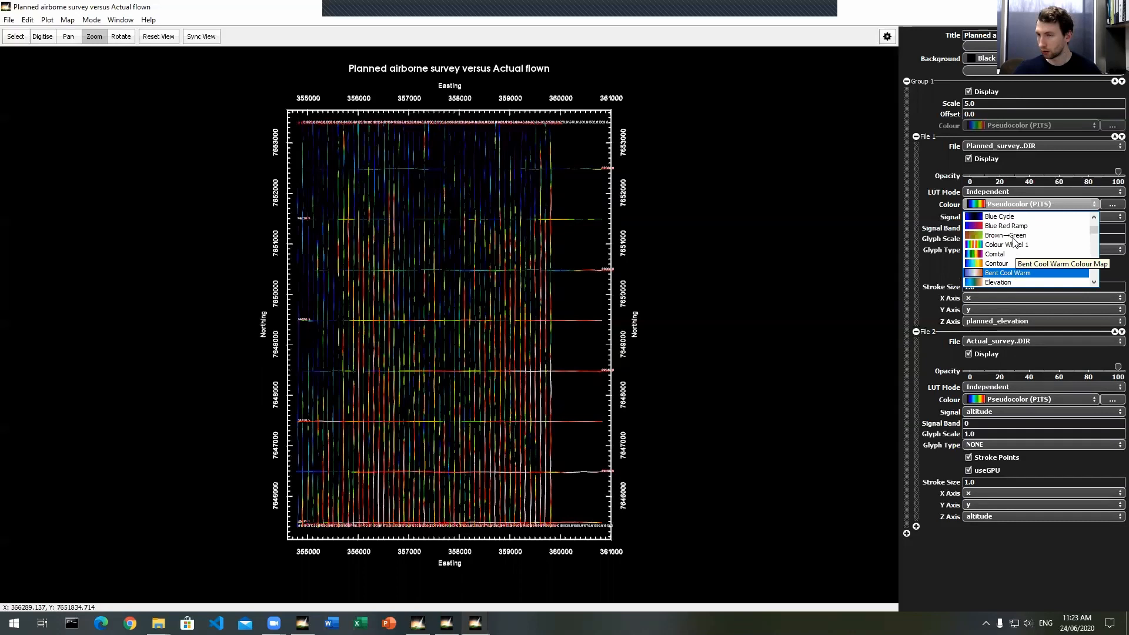
{"action": "left_click", "coordinate": [1095, 283]}
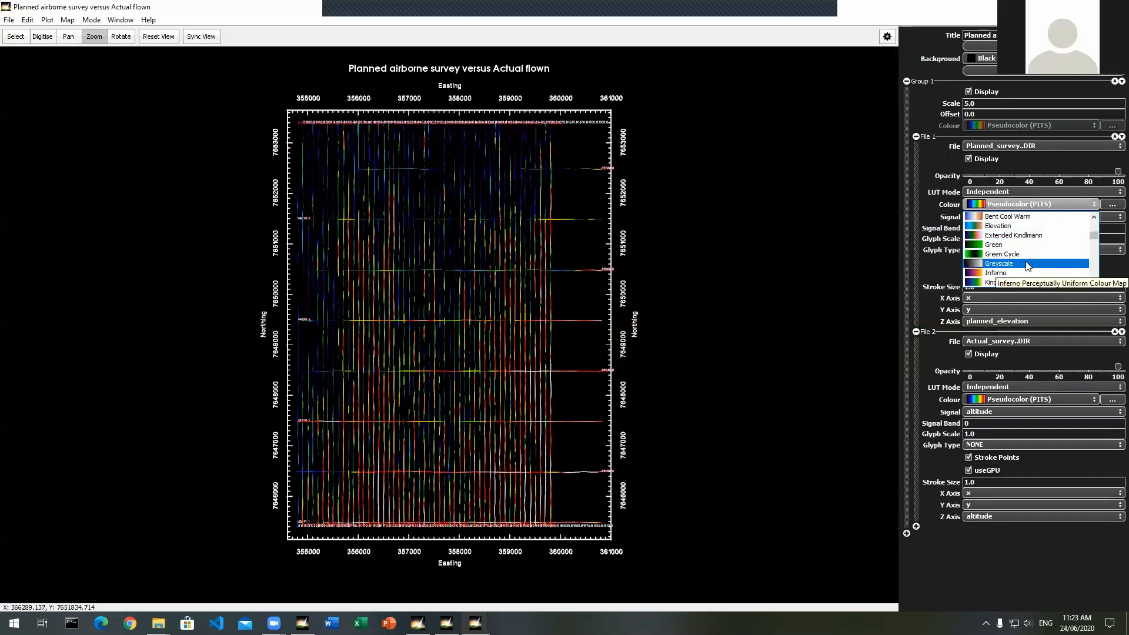
{"action": "left_click", "coordinate": [1011, 272]}
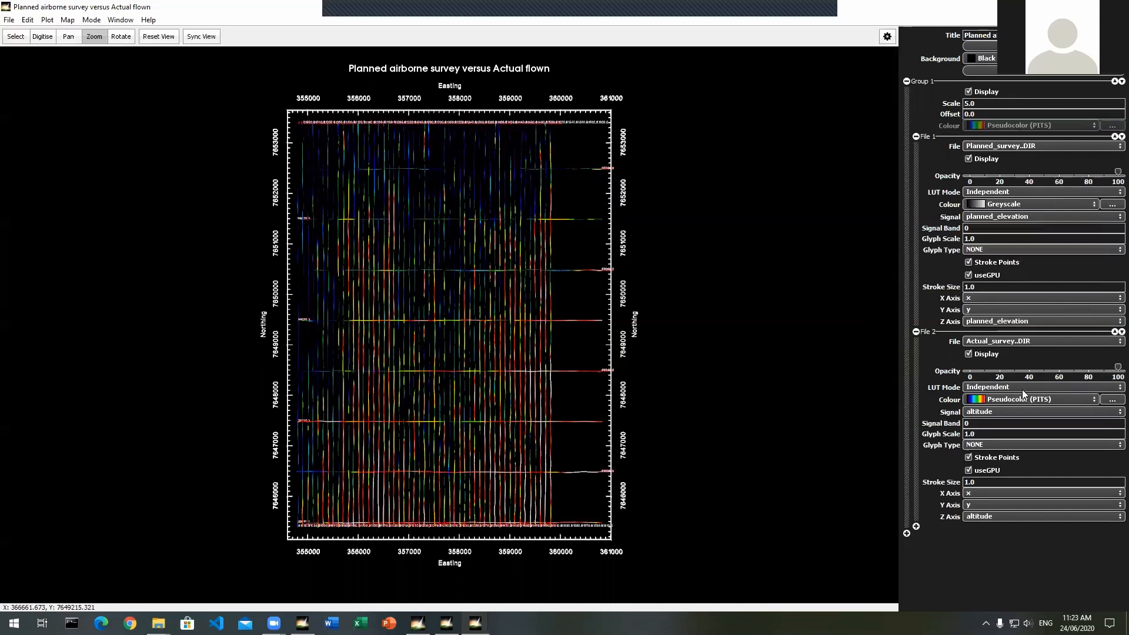
Step: Configure the Actual_survey colour lookup table with the Linear type
{"action": "left_click", "coordinate": [1112, 402]}
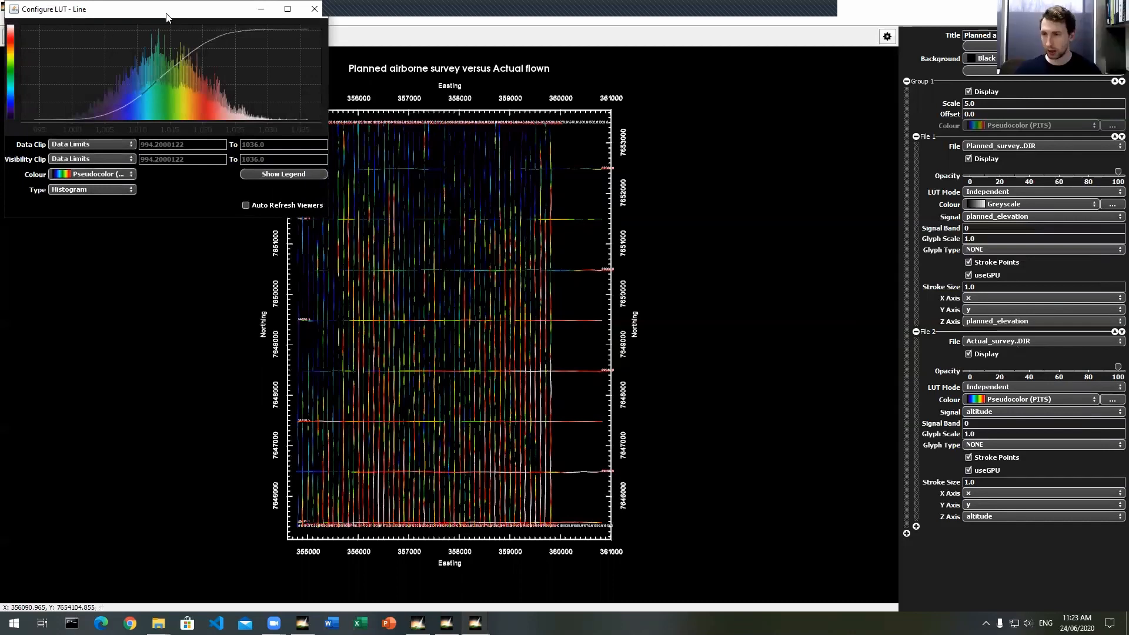
{"action": "left_click_drag", "start_coordinate": [166, 16], "coordinate": [870, 170]}
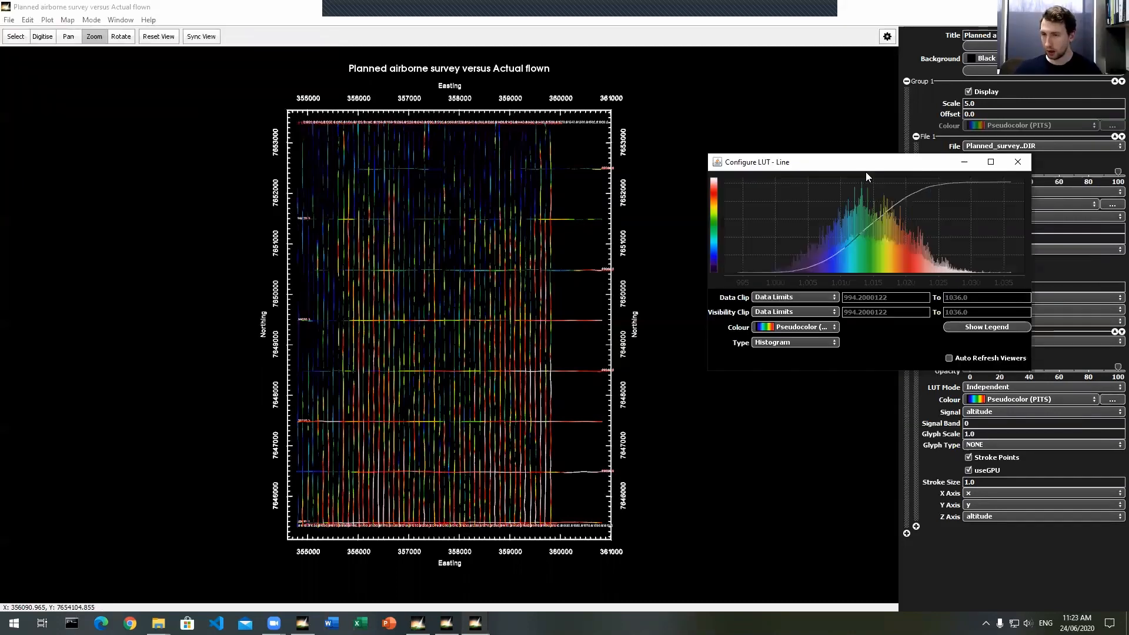
{"action": "left_click", "coordinate": [782, 344]}
{"action": "left_click", "coordinate": [775, 353]}
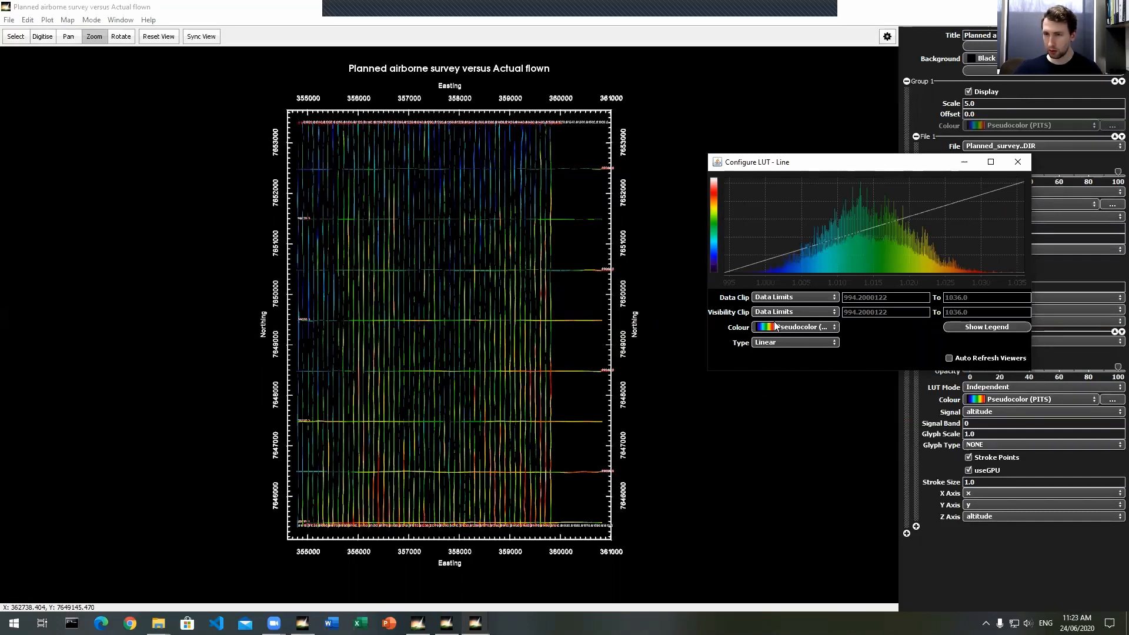
Step: Set the data clip of the Actual_survey altitude lookup table to Custom and select its lower limit for editing
{"action": "left_click", "coordinate": [798, 297]}
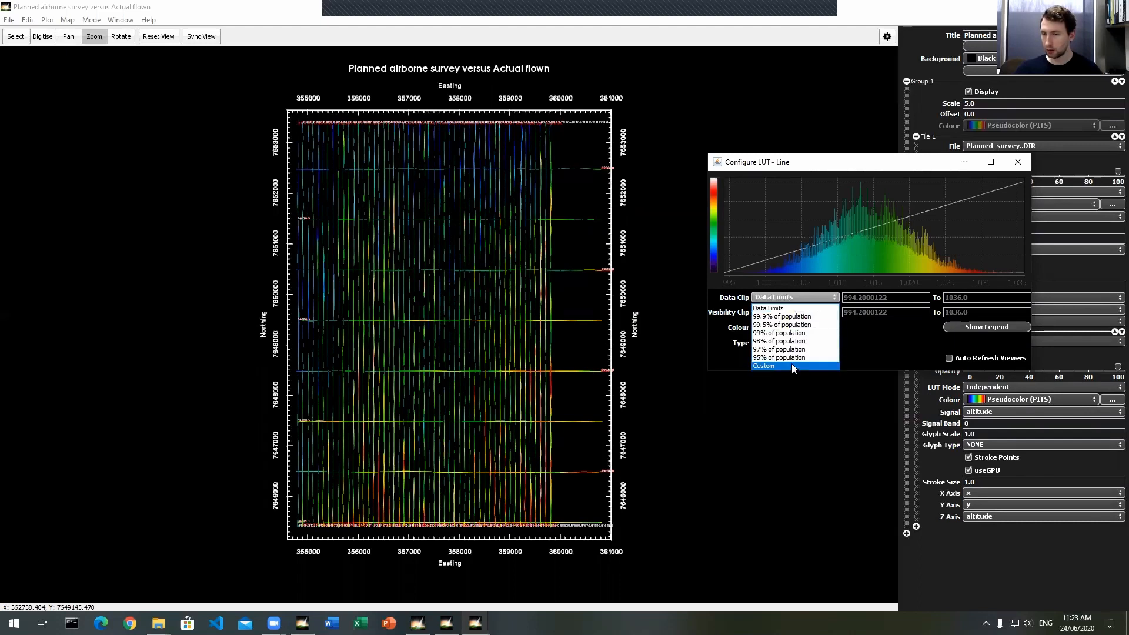
{"action": "left_click", "coordinate": [792, 364]}
{"action": "double_click", "coordinate": [884, 297]}
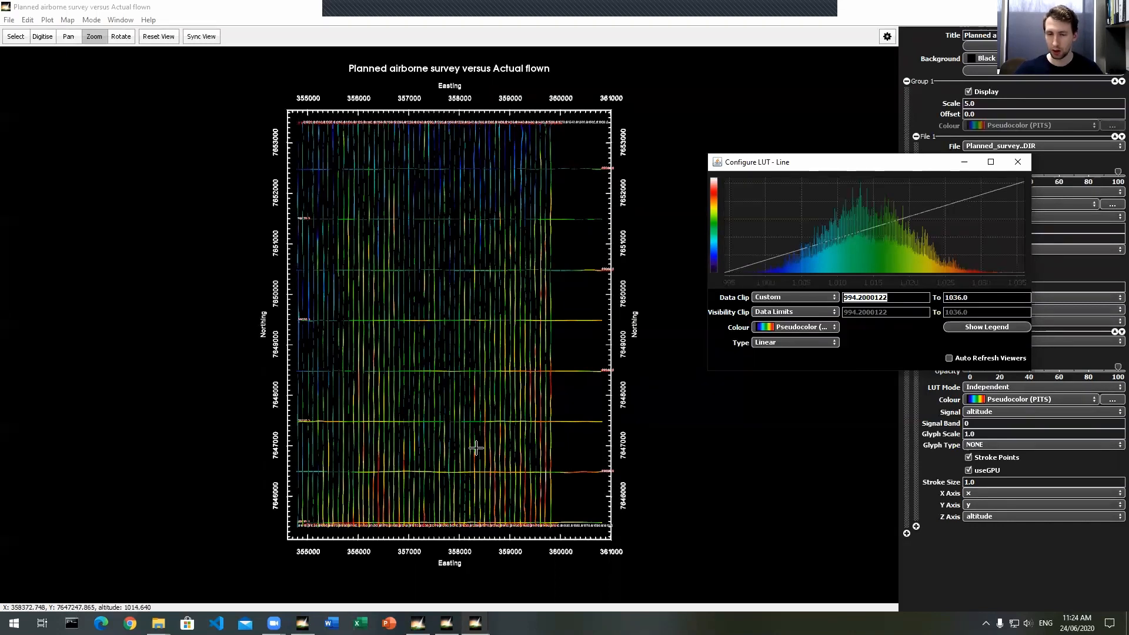
Step: Bring up the Intrepid Survey Distance window and close it
{"action": "mouse_move", "coordinate": [417, 623]}
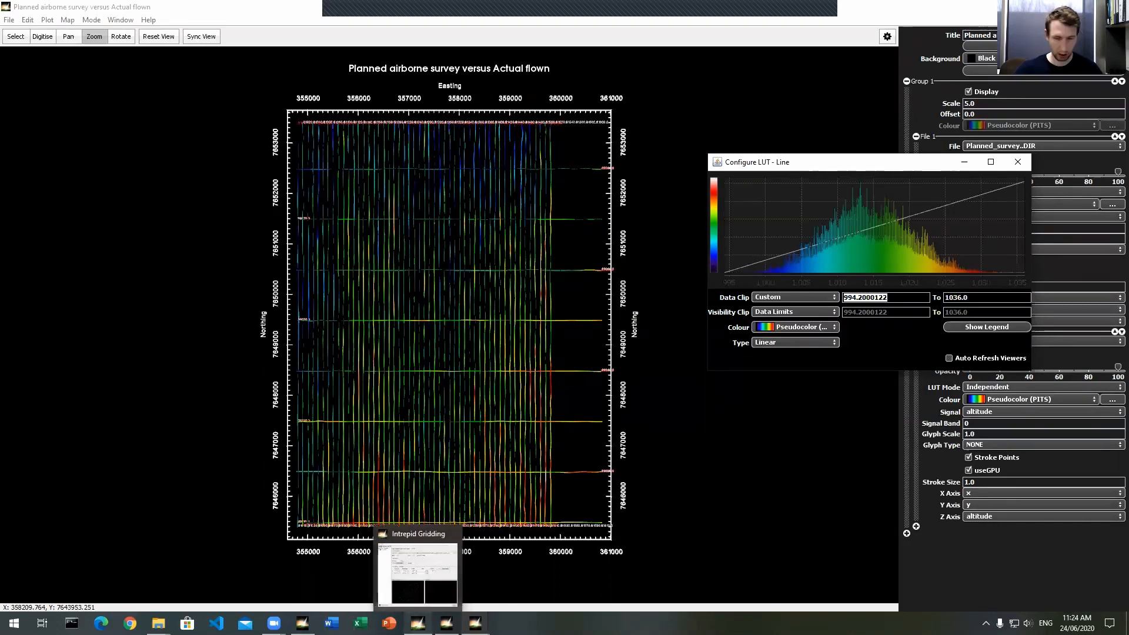
{"action": "left_click", "coordinate": [446, 623]}
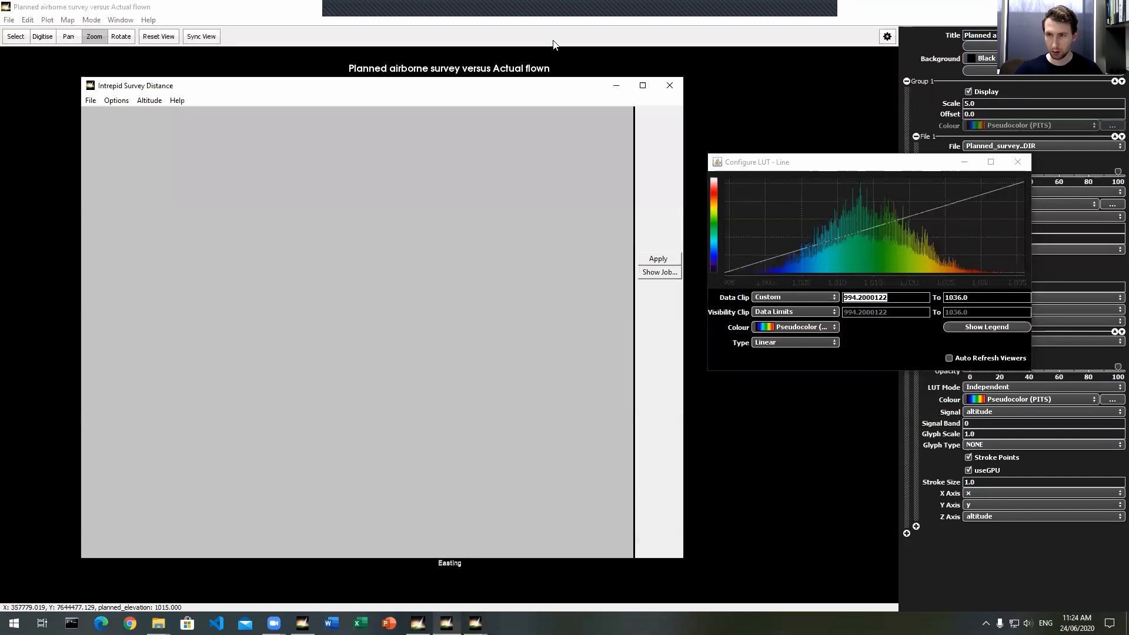
{"action": "left_click", "coordinate": [669, 85]}
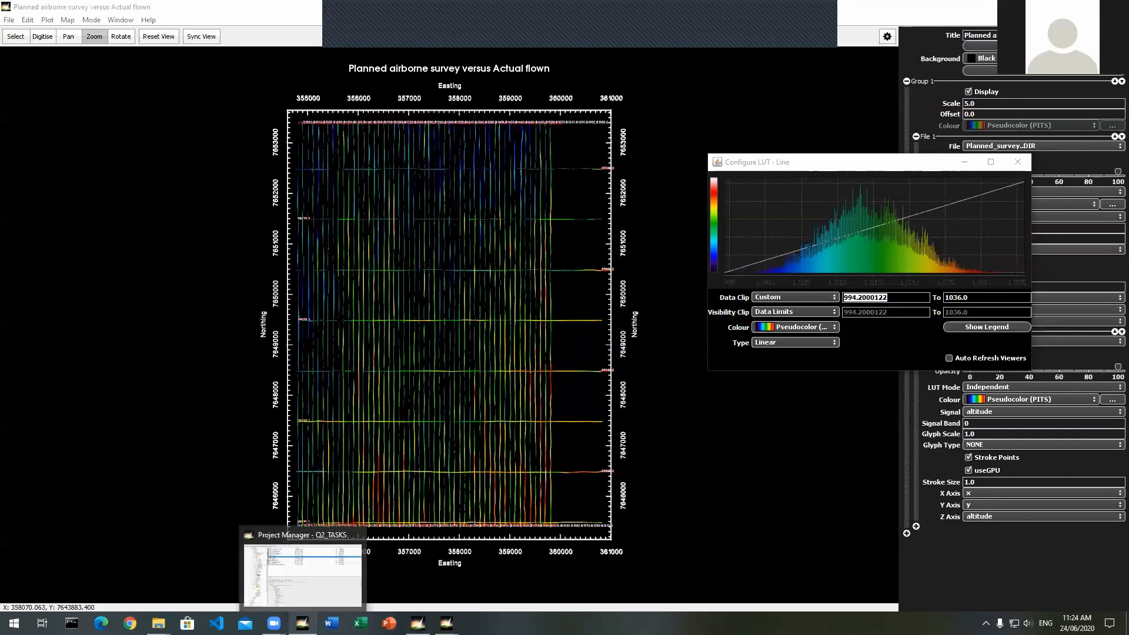
Step: In Project Manager, examine the planned_elevation statistics of Planned_survey..DIR in the QAQC Q1_DB folder
{"action": "left_click", "coordinate": [302, 624]}
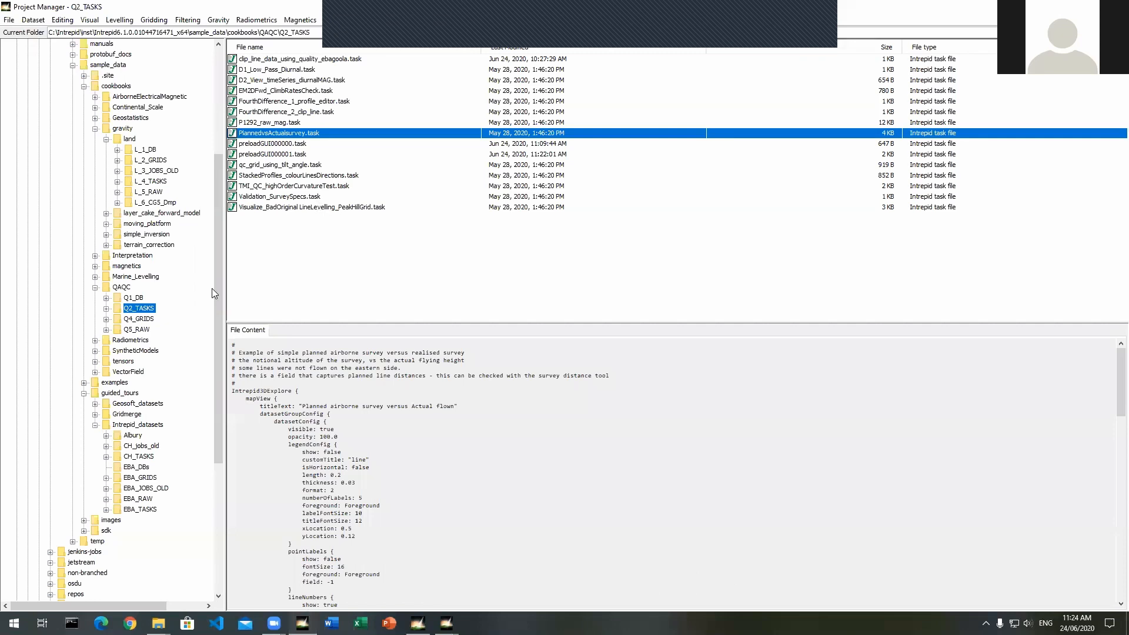
{"action": "scroll", "coordinate": [212, 288], "scroll_direction": "down", "scroll_amount": 1}
{"action": "left_click", "coordinate": [134, 265]}
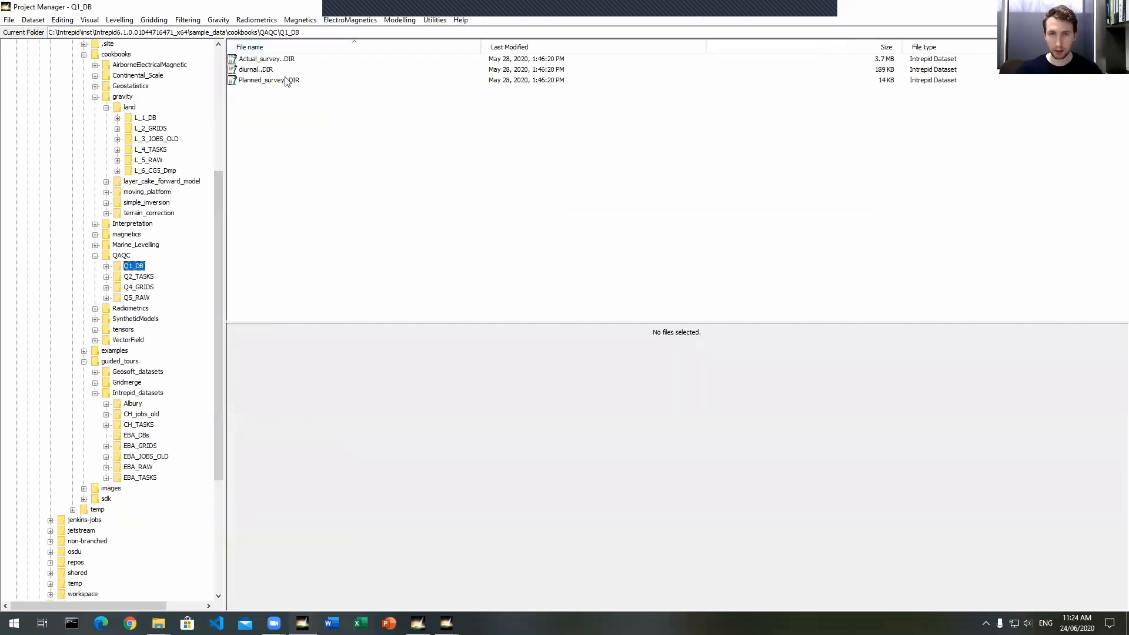
{"action": "left_click", "coordinate": [286, 81]}
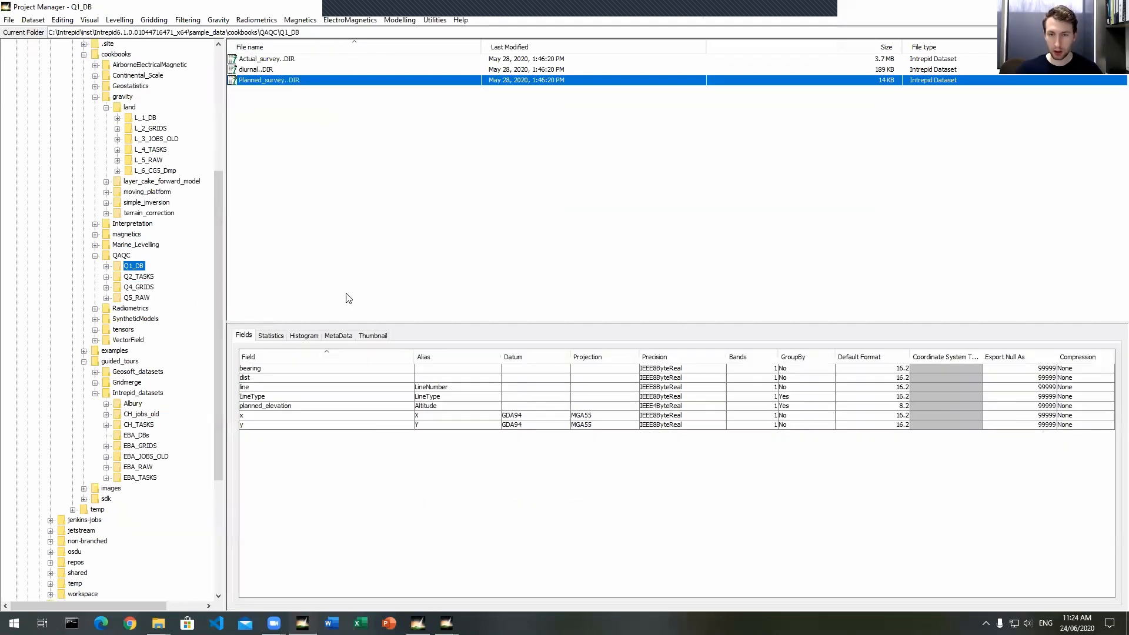
{"action": "left_click", "coordinate": [272, 335]}
{"action": "left_click", "coordinate": [293, 395]}
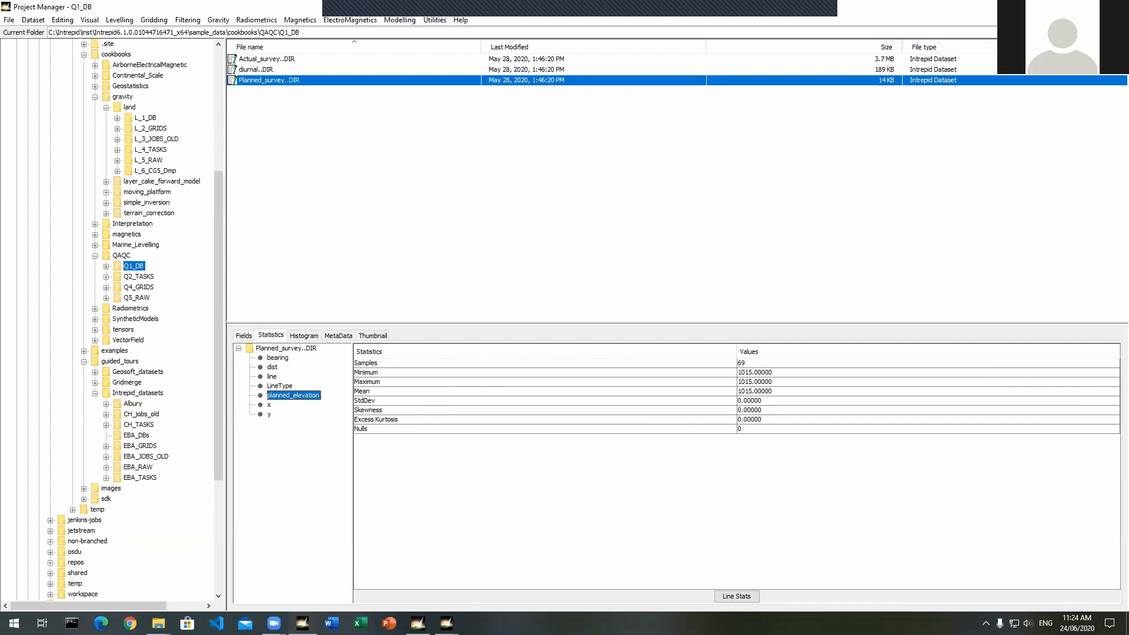
Step: Return to the Actual_survey lookup table configuration and set the custom data clip's lower limit to 1015
{"action": "mouse_move", "coordinate": [446, 623]}
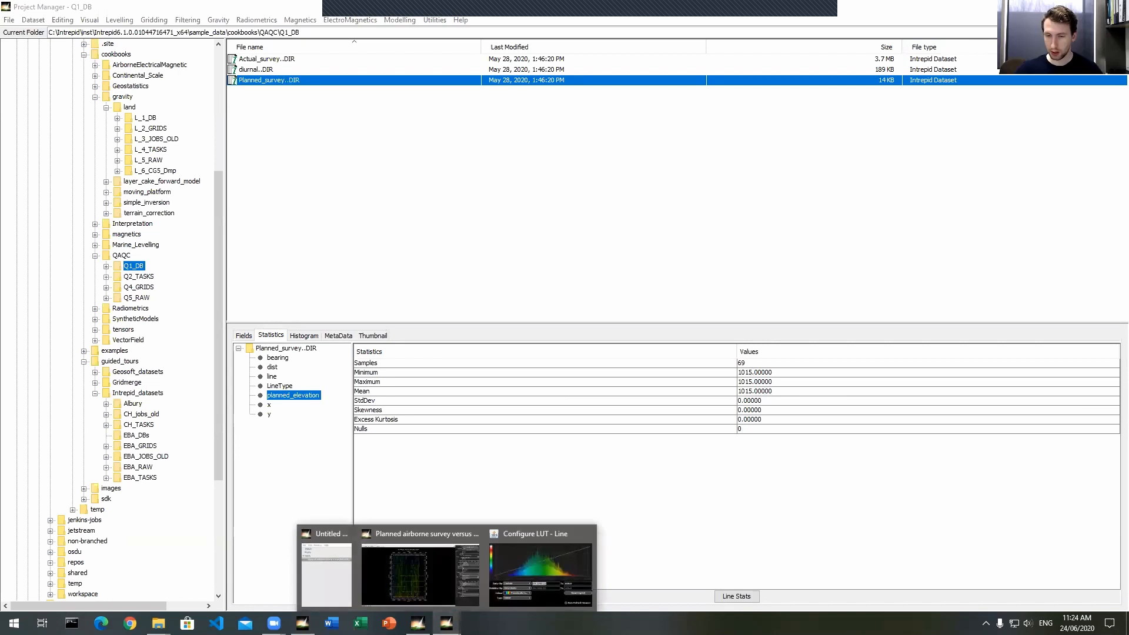
{"action": "left_click", "coordinate": [437, 580]}
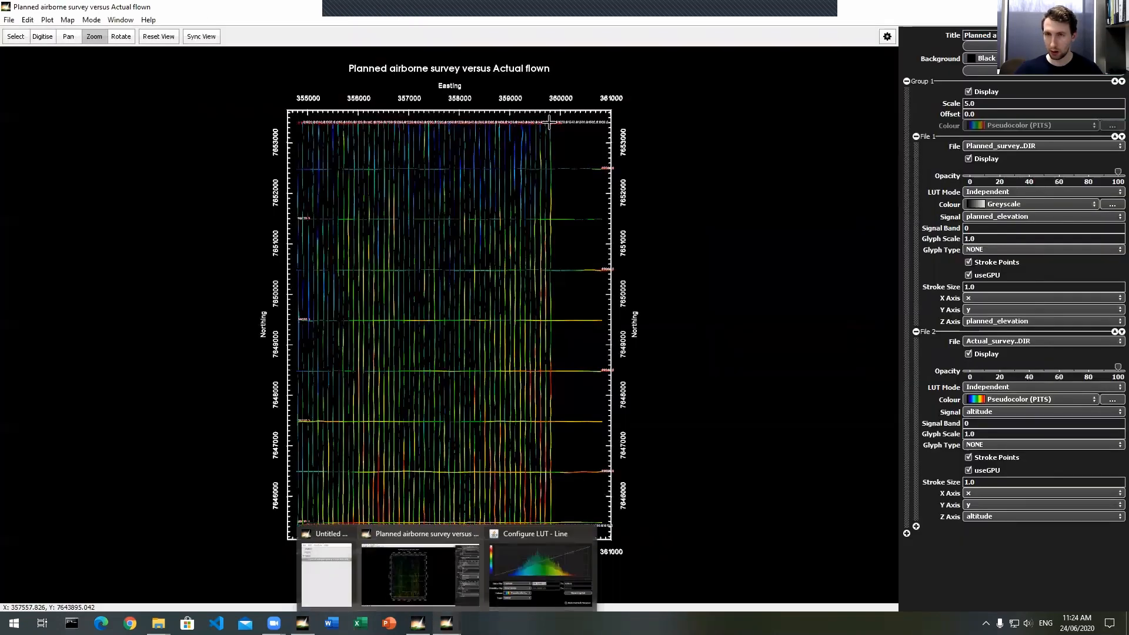
{"action": "left_click", "coordinate": [446, 623]}
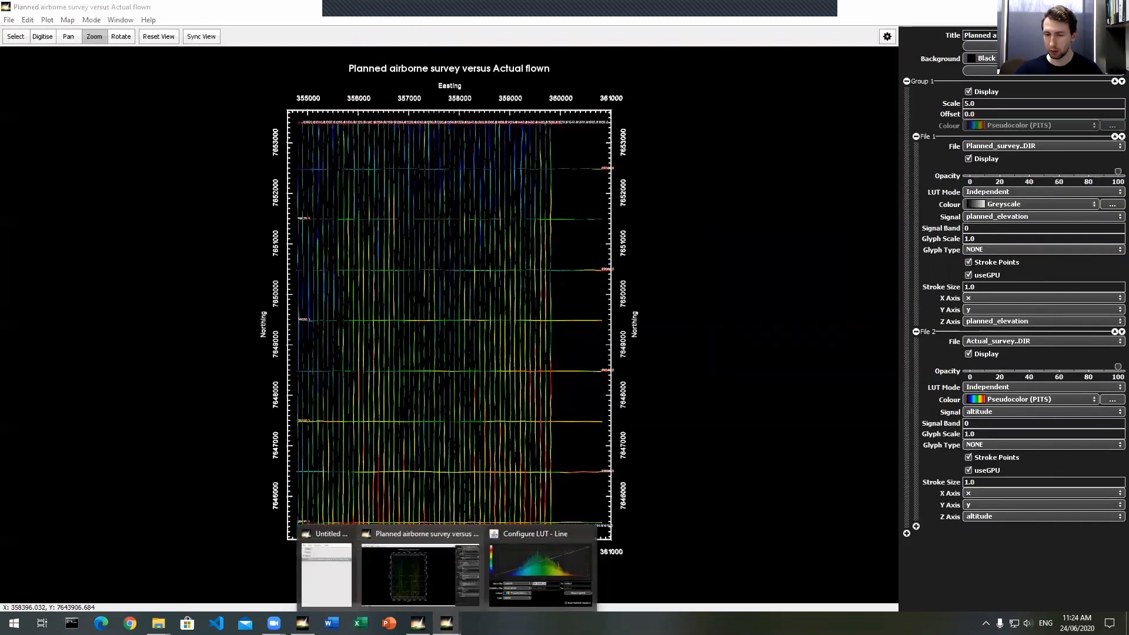
{"action": "left_click", "coordinate": [529, 574]}
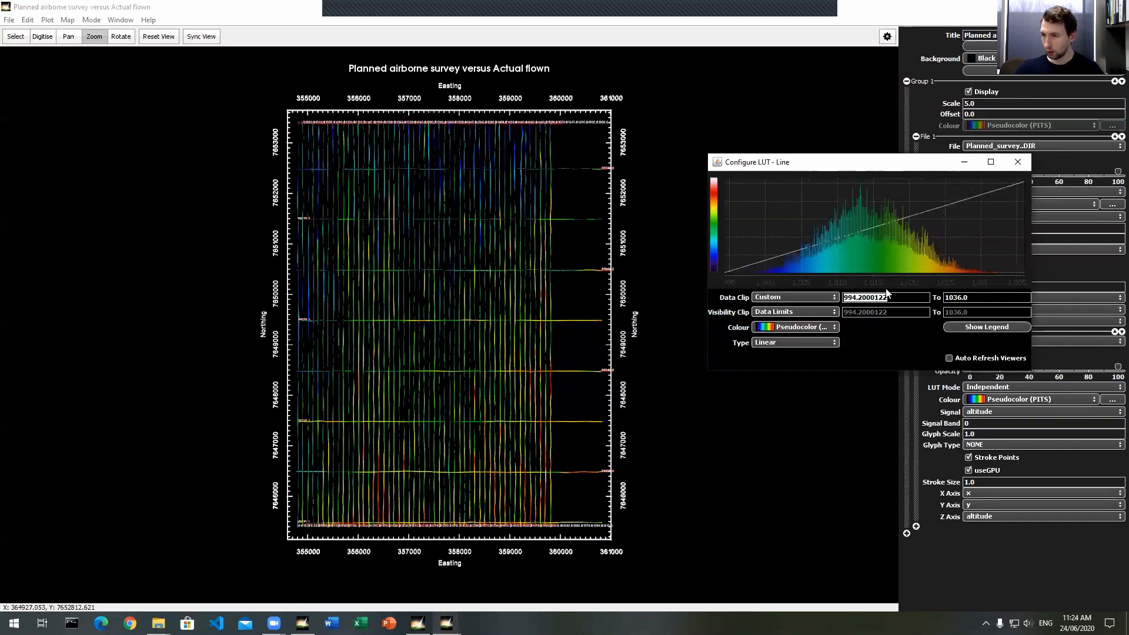
{"action": "left_click_drag", "start_coordinate": [889, 297], "coordinate": [843, 298]}
{"action": "type", "text": "1015"}
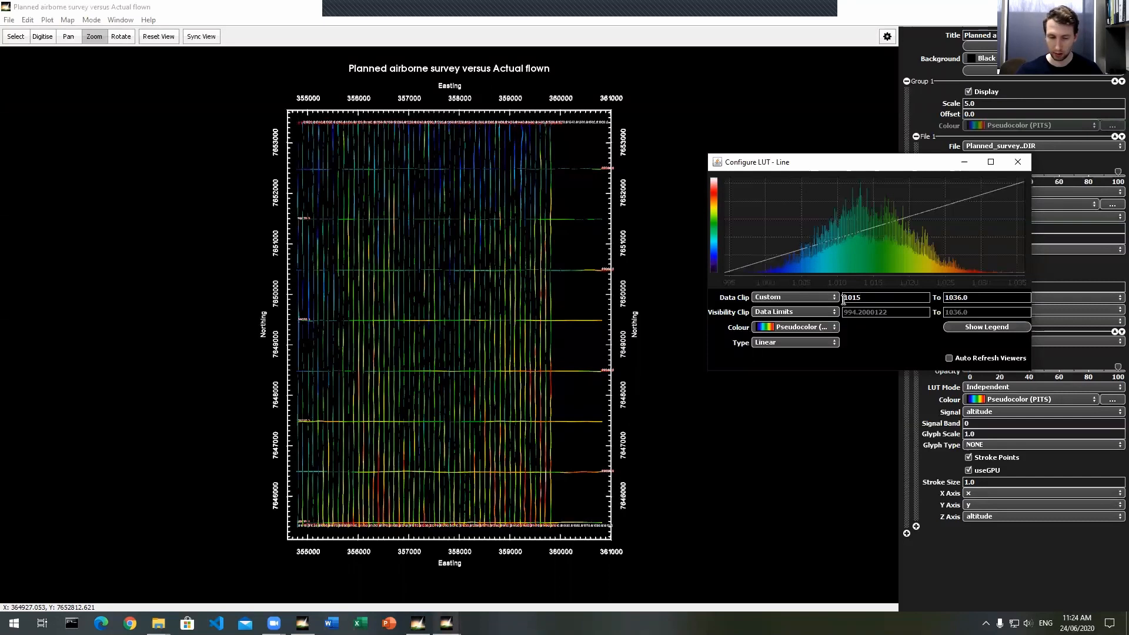
{"action": "key", "text": "Return"}
{"action": "double_click", "coordinate": [843, 299]}
{"action": "type", "text": "1015.0"}
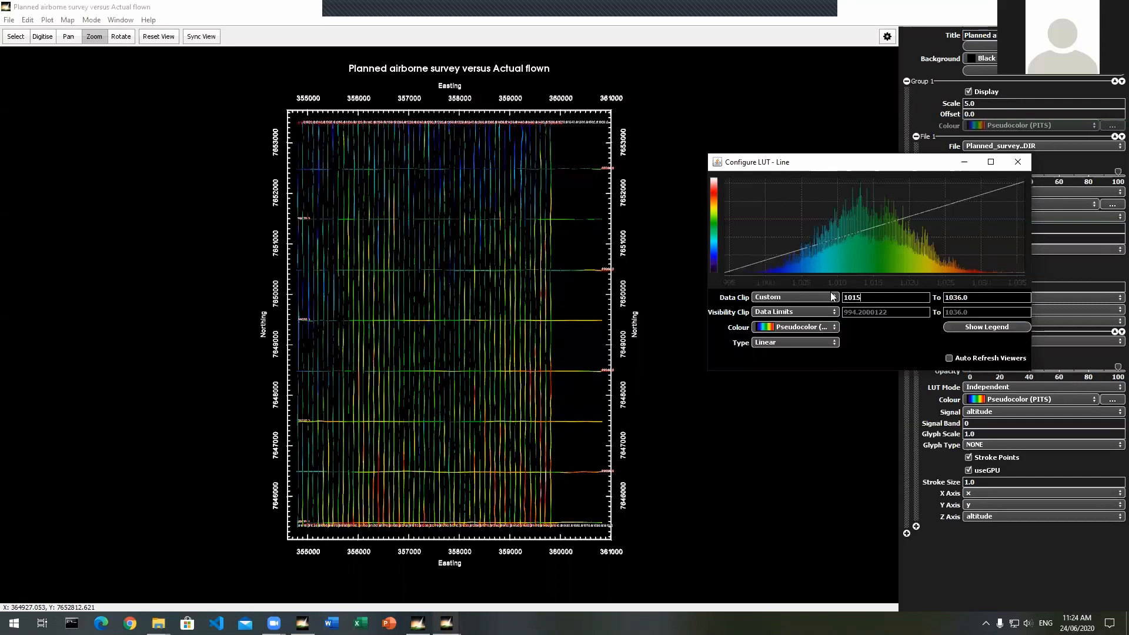
{"action": "key", "text": "Return"}
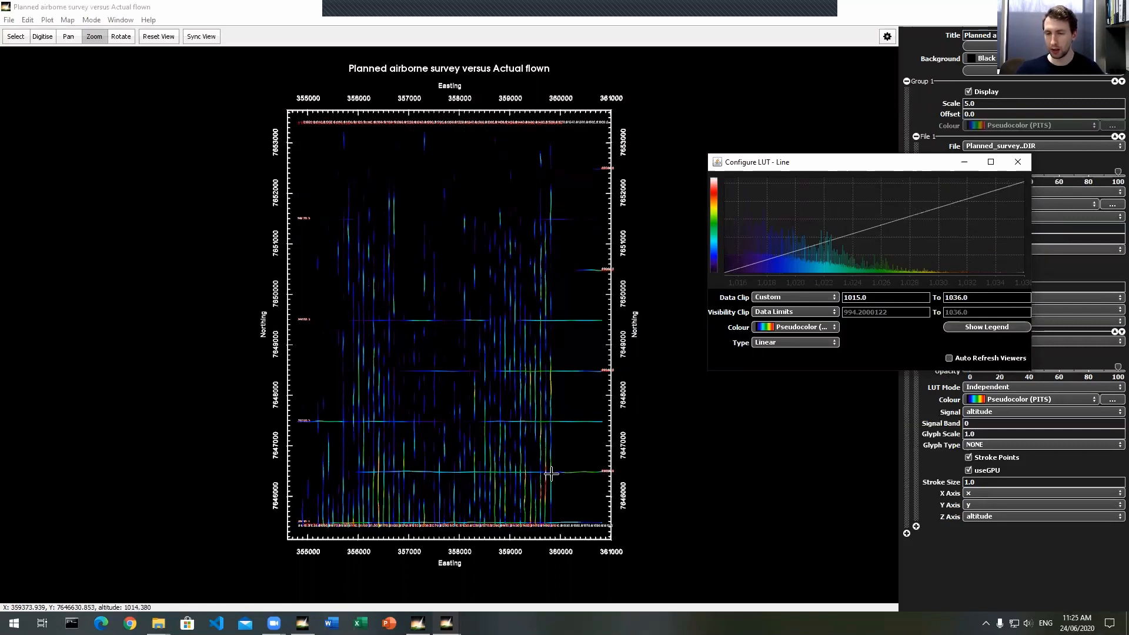
Step: Examine the southeastern flight lines up close with the altitude histogram beside them, and return to the full map extent
{"action": "left_click_drag", "start_coordinate": [516, 445], "coordinate": [568, 531]}
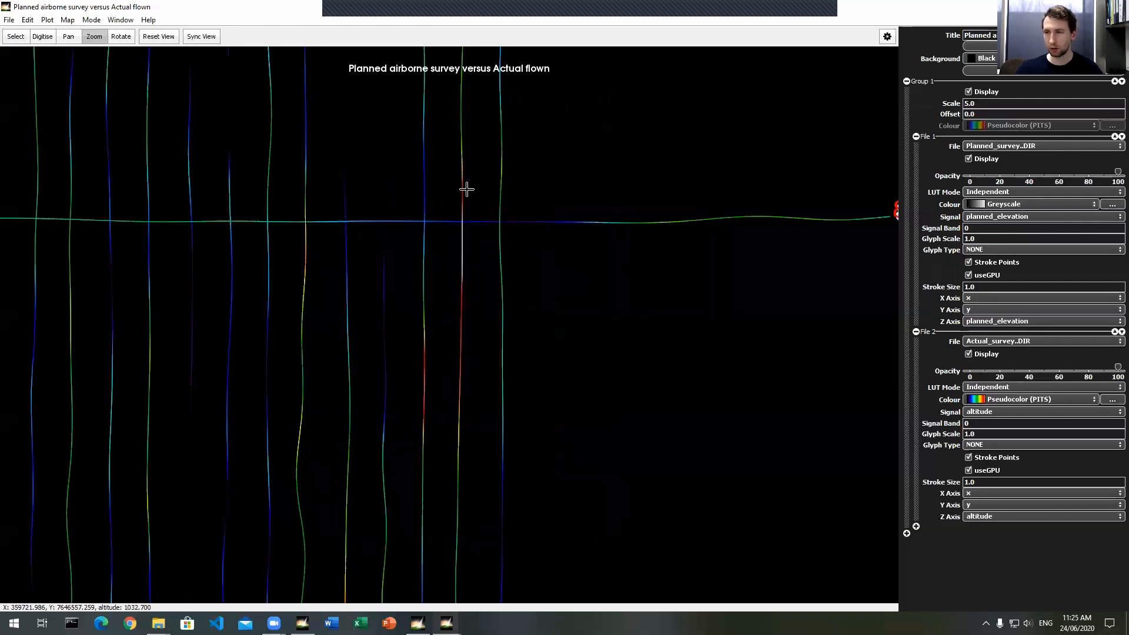
{"action": "mouse_move", "coordinate": [447, 623]}
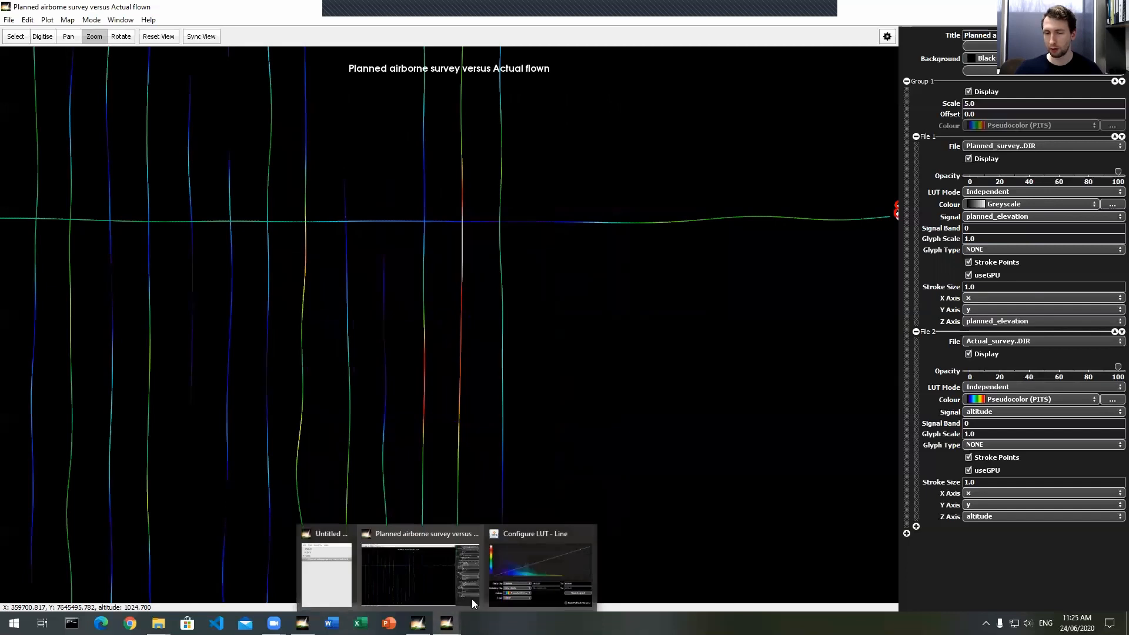
{"action": "left_click", "coordinate": [540, 566]}
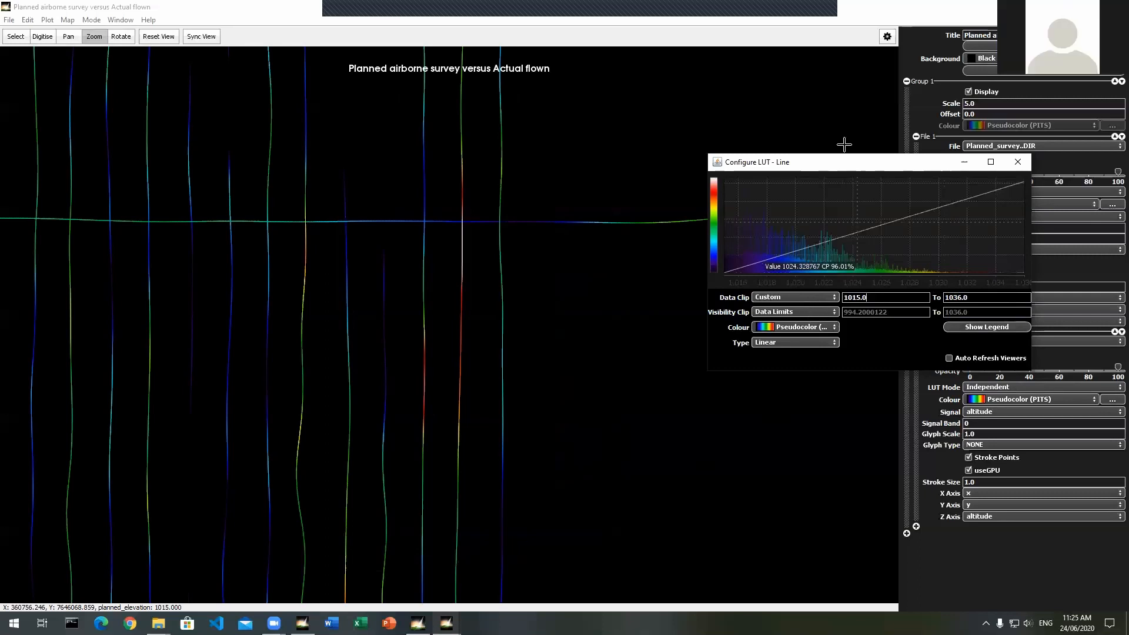
{"action": "left_click_drag", "start_coordinate": [850, 164], "coordinate": [722, 213]}
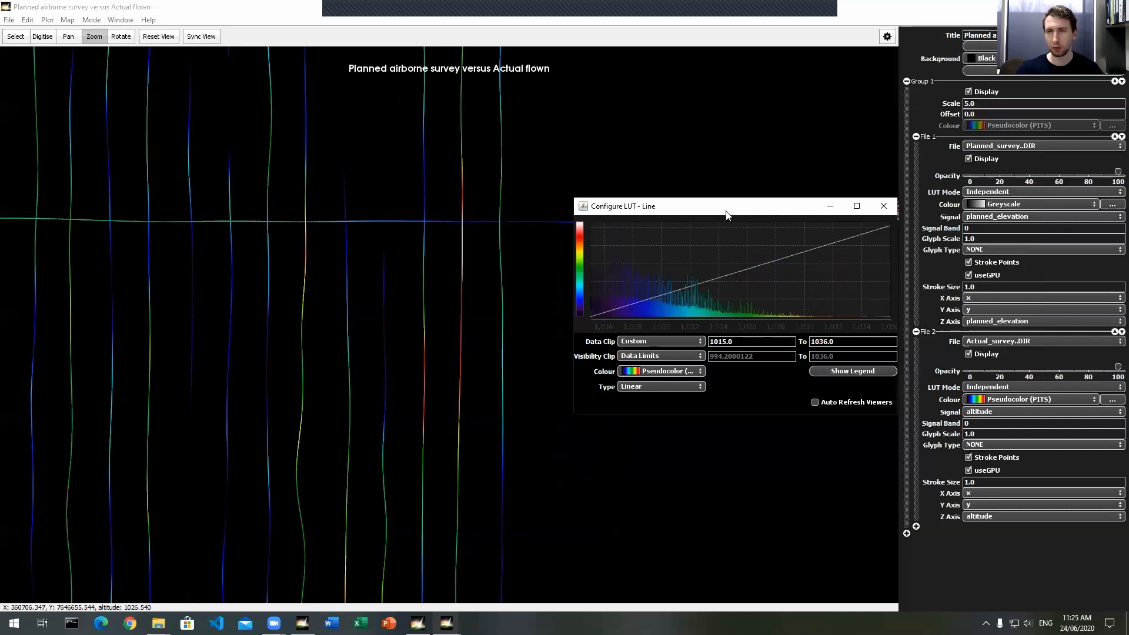
{"action": "left_click_drag", "start_coordinate": [727, 215], "coordinate": [737, 218]}
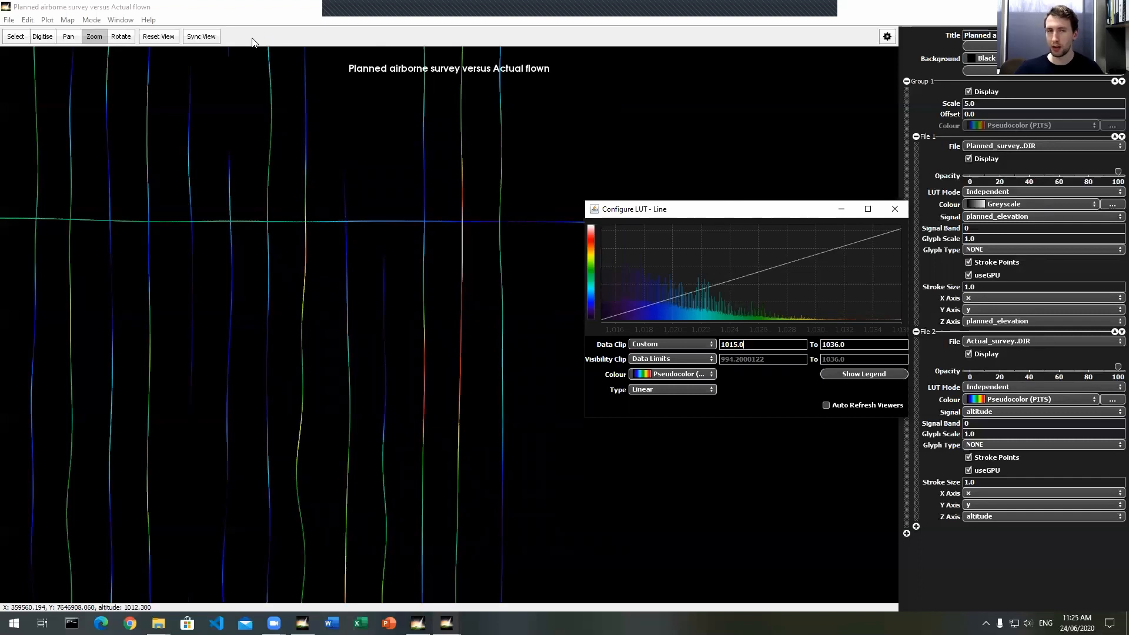
{"action": "left_click", "coordinate": [165, 37]}
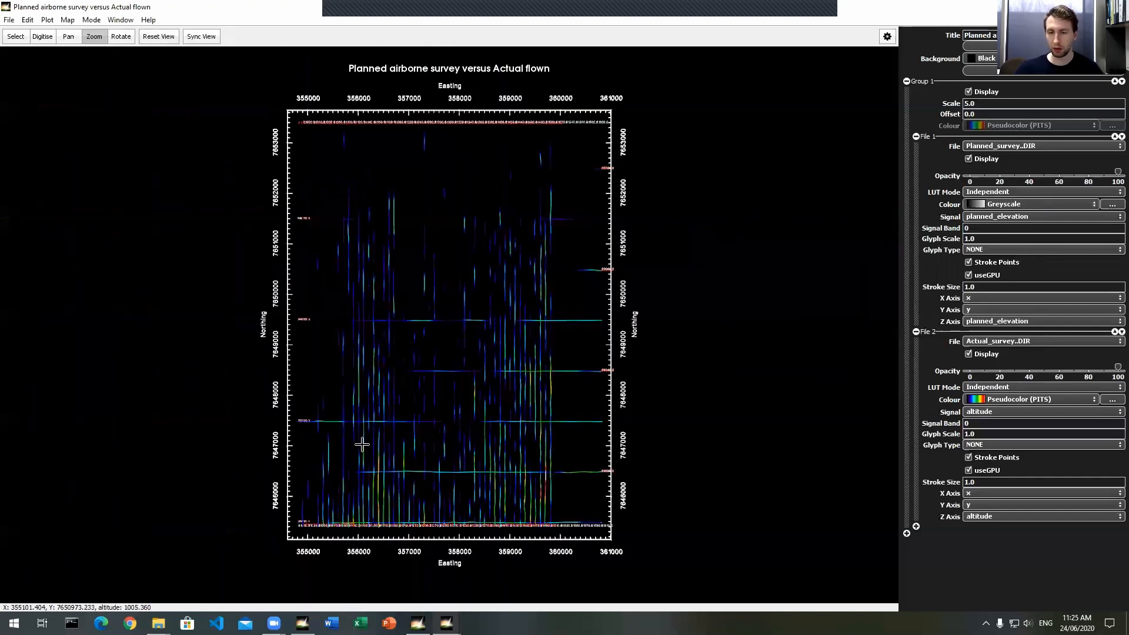
Step: Restore the Actual_survey altitude data clip to Data Limits in the lookup table configuration
{"action": "left_click", "coordinate": [544, 564]}
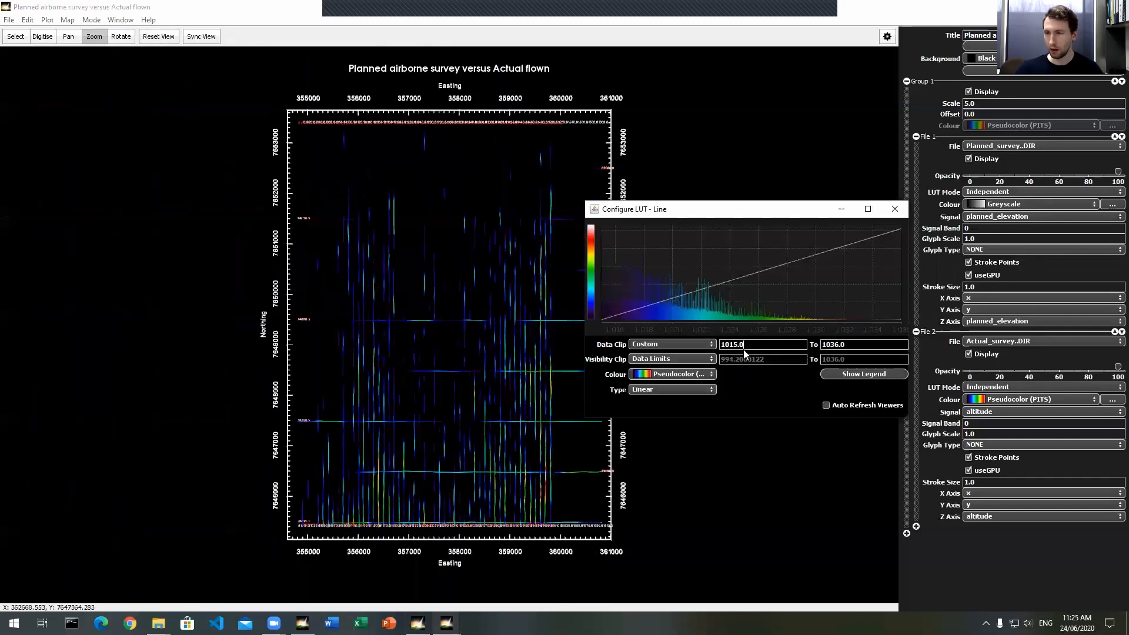
{"action": "left_click", "coordinate": [676, 344]}
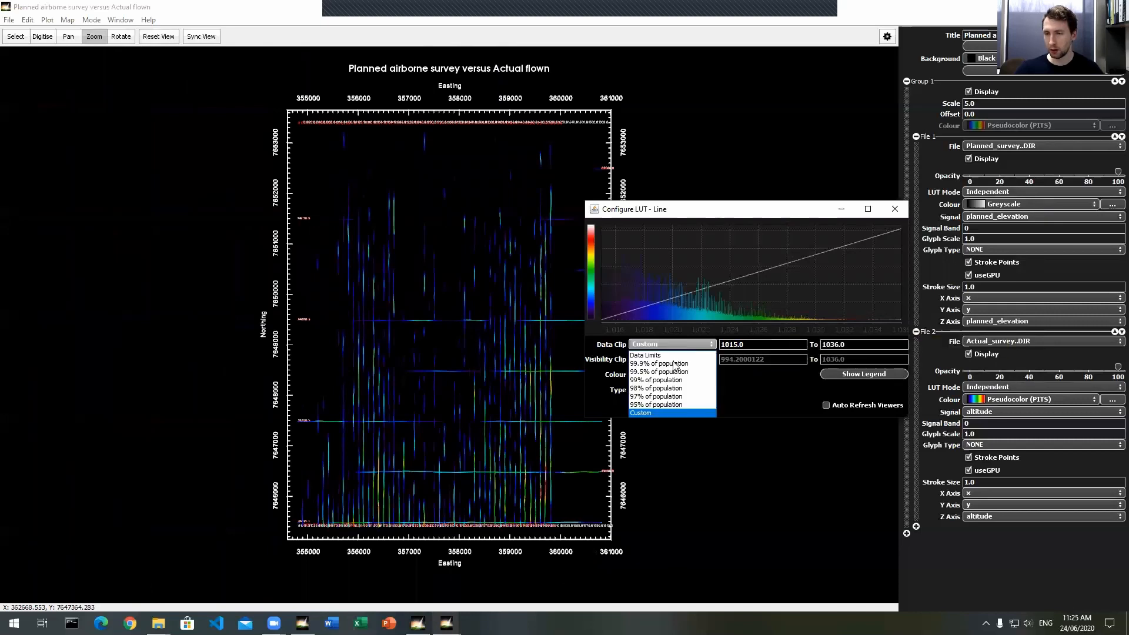
{"action": "left_click", "coordinate": [674, 415]}
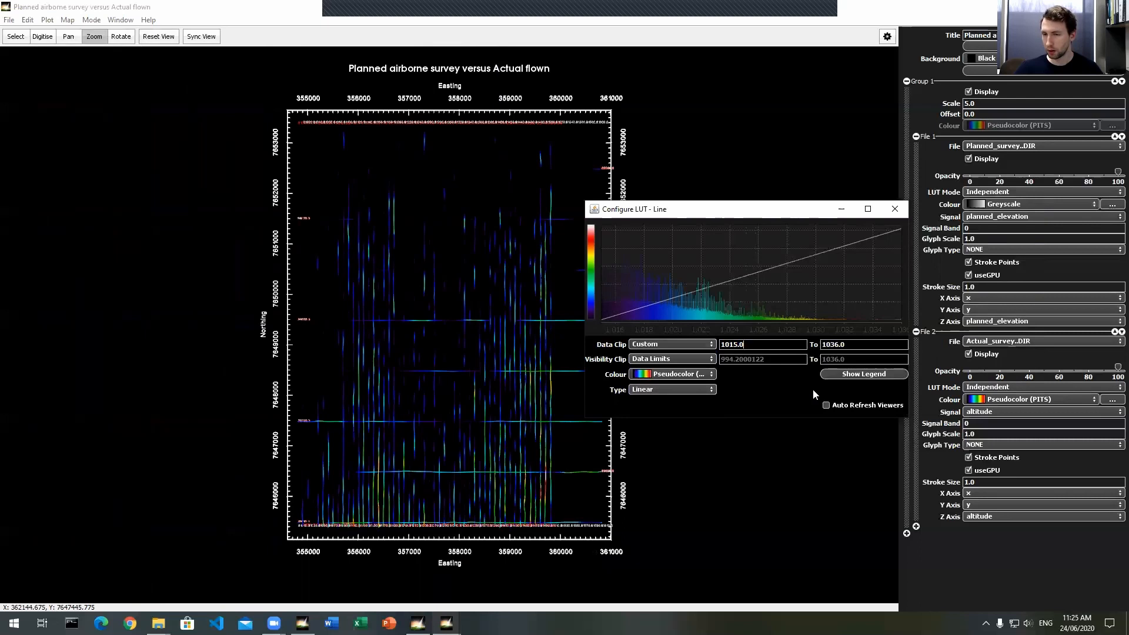
{"action": "left_click", "coordinate": [678, 350]}
{"action": "left_click", "coordinate": [690, 356]}
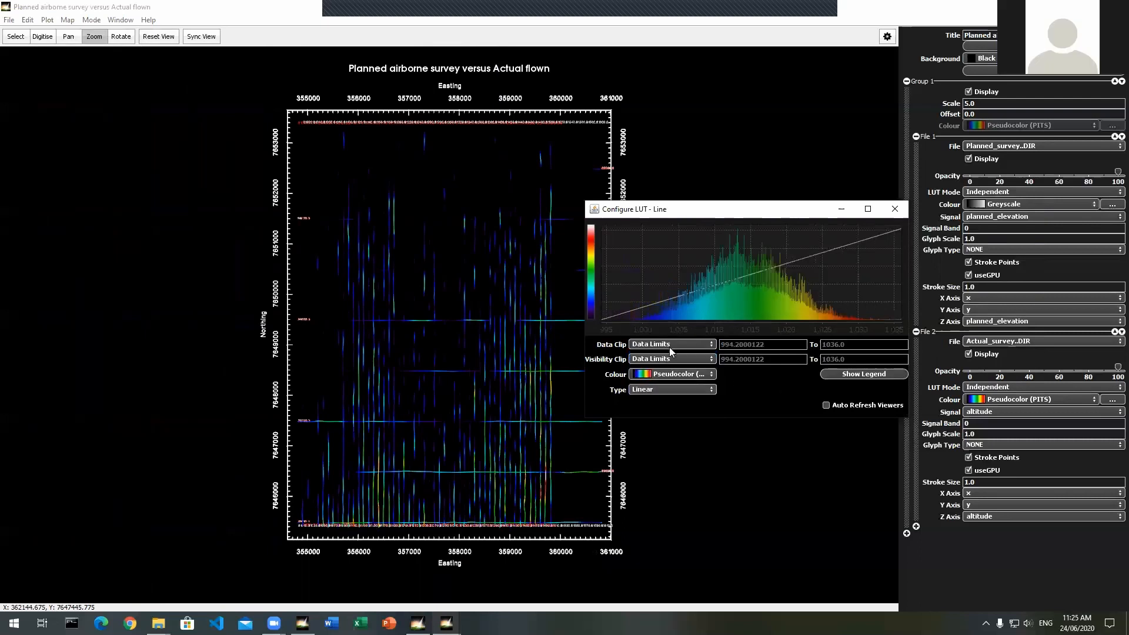
Step: Try the 95% of population data clip on the altitude colours and switch back to Data Limits
{"action": "left_click", "coordinate": [676, 344]}
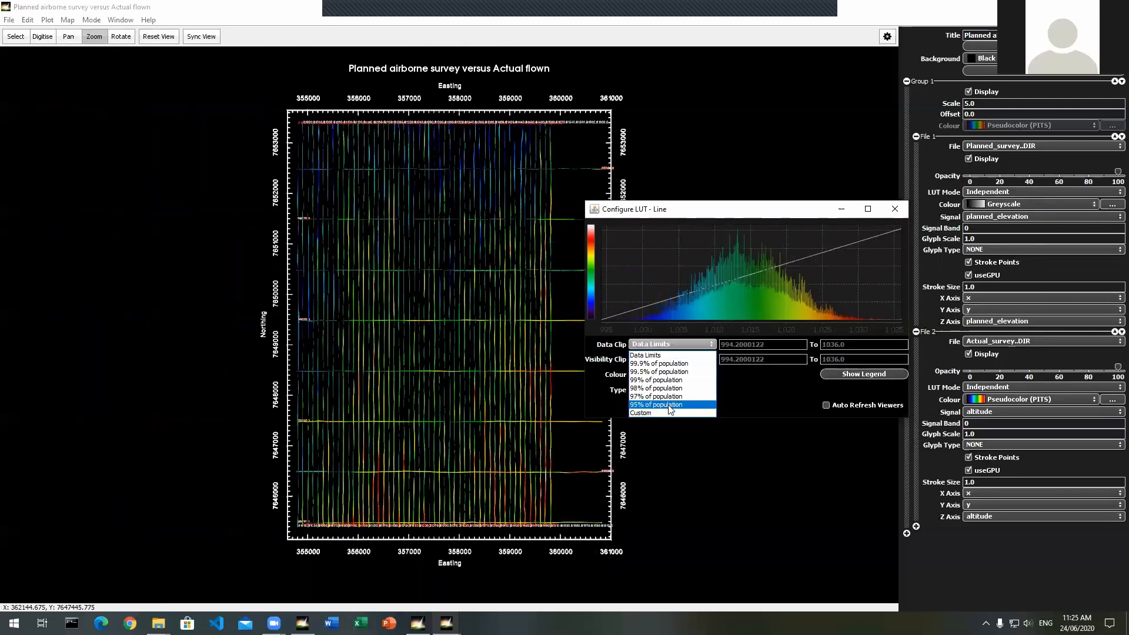
{"action": "left_click", "coordinate": [672, 405]}
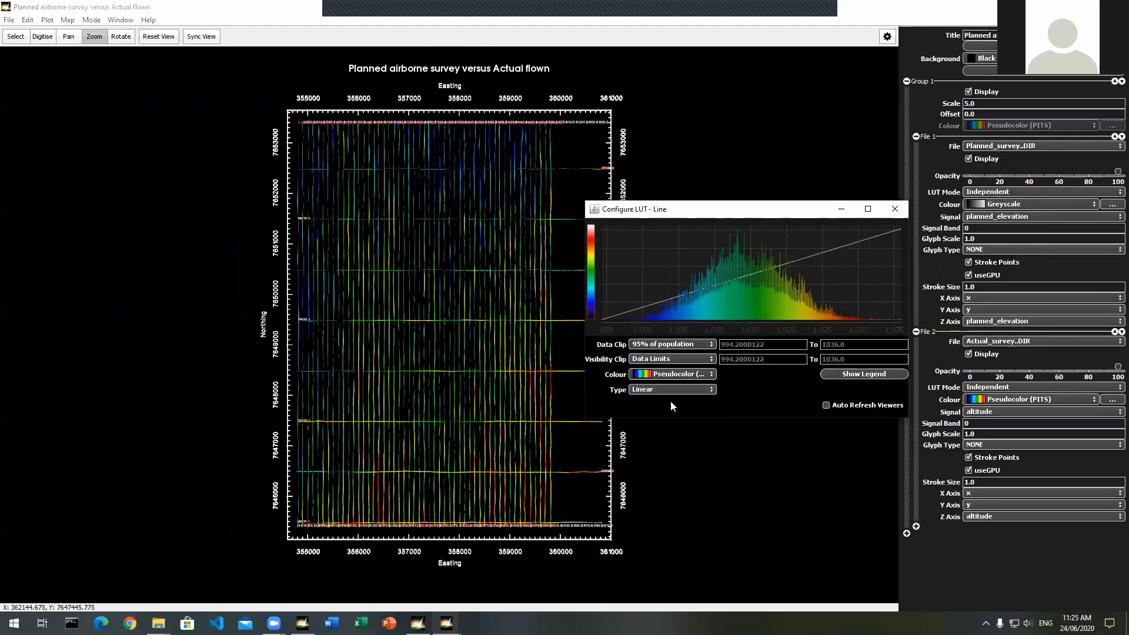
{"action": "left_click", "coordinate": [712, 345]}
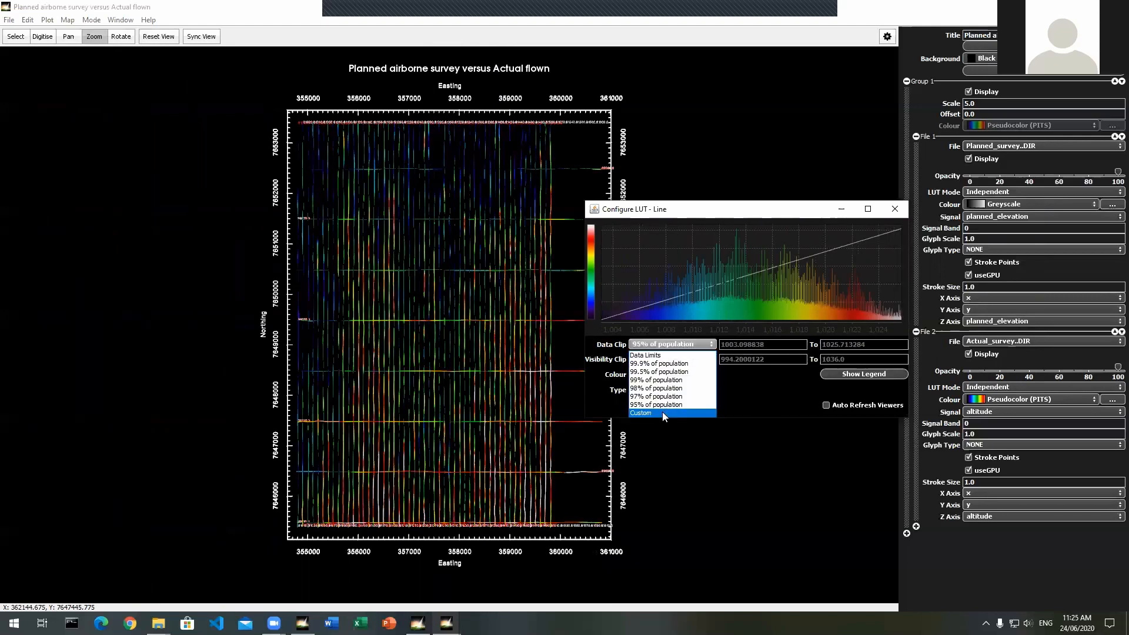
{"action": "left_click", "coordinate": [662, 411]}
{"action": "left_click", "coordinate": [679, 346]}
{"action": "left_click", "coordinate": [670, 355]}
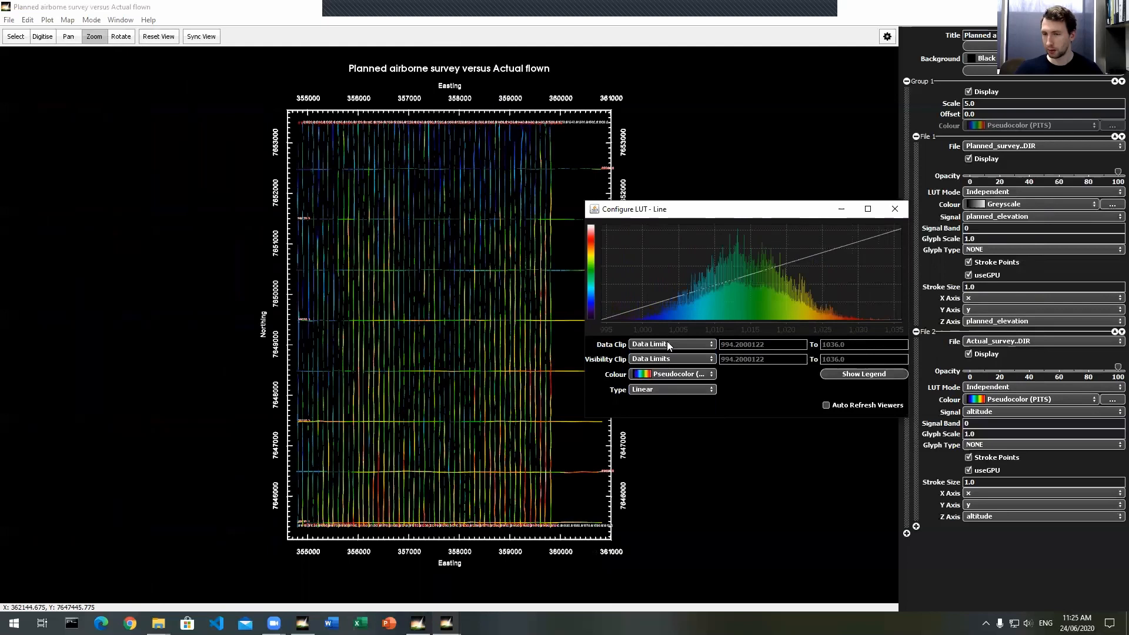
Step: Set a Custom altitude data clip with an upper limit of 1015 and apply the Pseudocolor (PITS) Inverted colour table
{"action": "left_click", "coordinate": [667, 344]}
{"action": "left_click", "coordinate": [649, 413]}
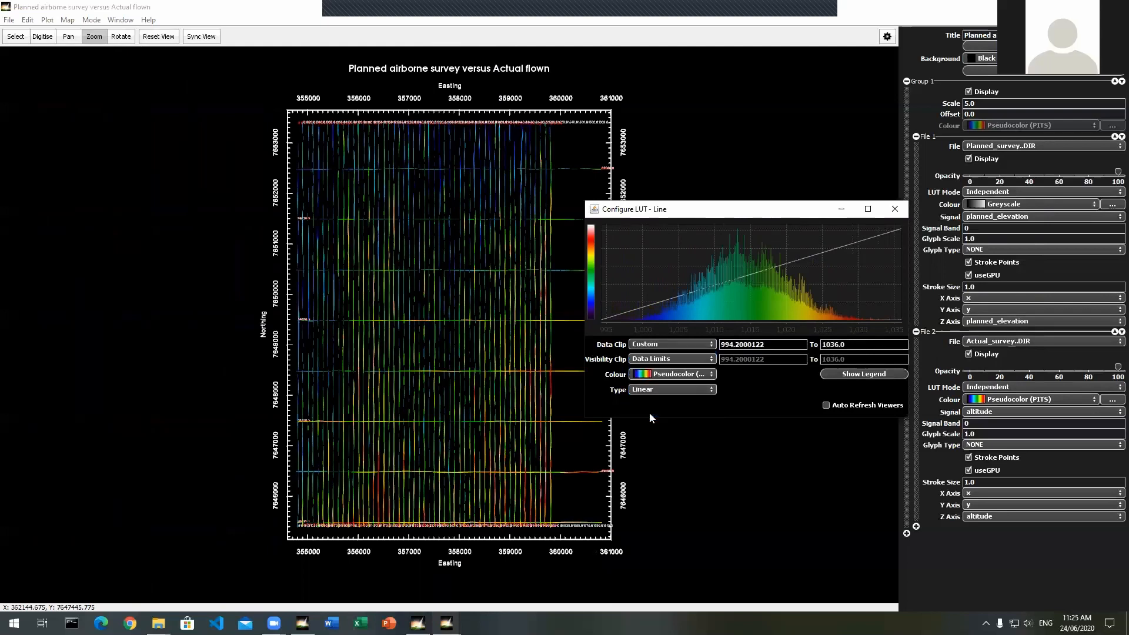
{"action": "left_click_drag", "start_coordinate": [850, 341], "coordinate": [819, 346]}
{"action": "type", "text": "1015"}
{"action": "key", "text": "Return"}
{"action": "left_click_drag", "start_coordinate": [854, 344], "coordinate": [810, 344]}
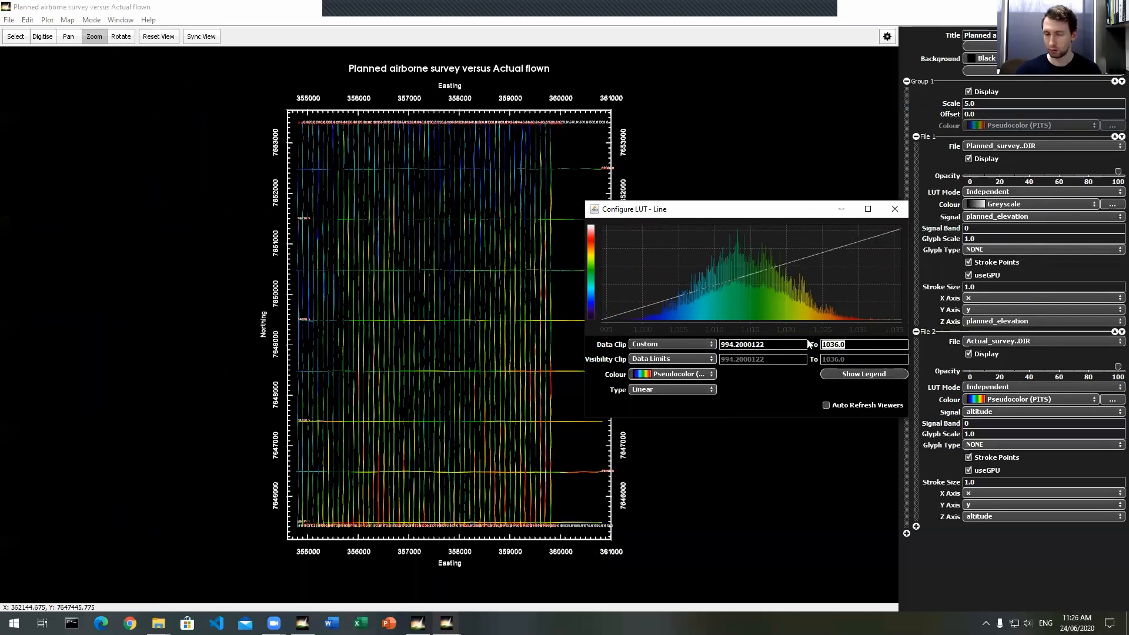
{"action": "type", "text": "1015"}
{"action": "key", "text": "Return"}
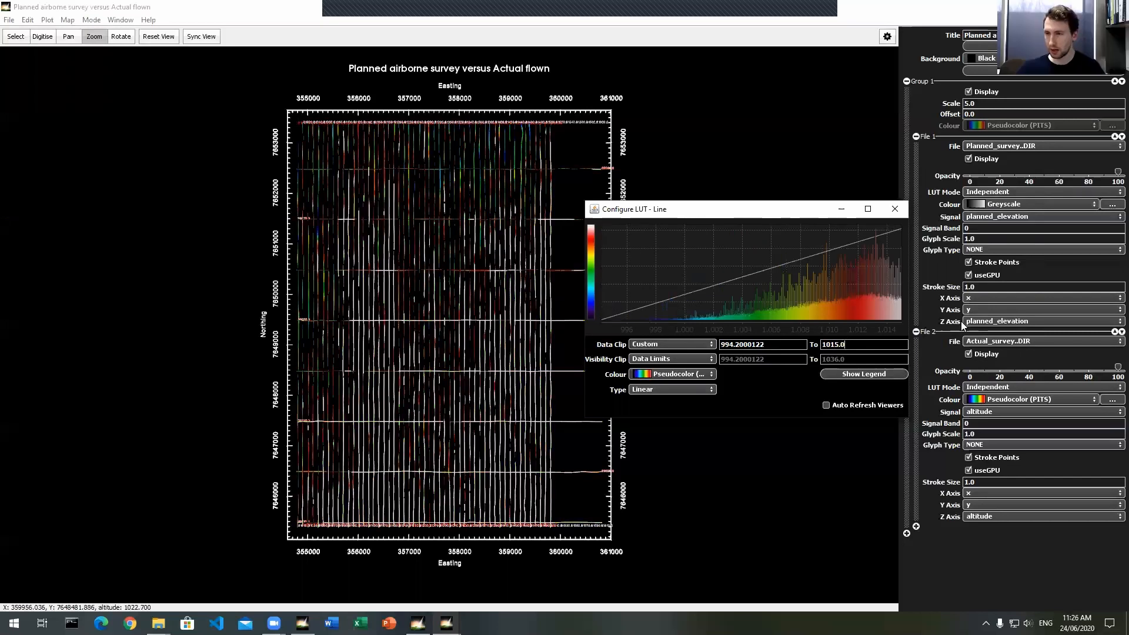
{"action": "left_click", "coordinate": [685, 373]}
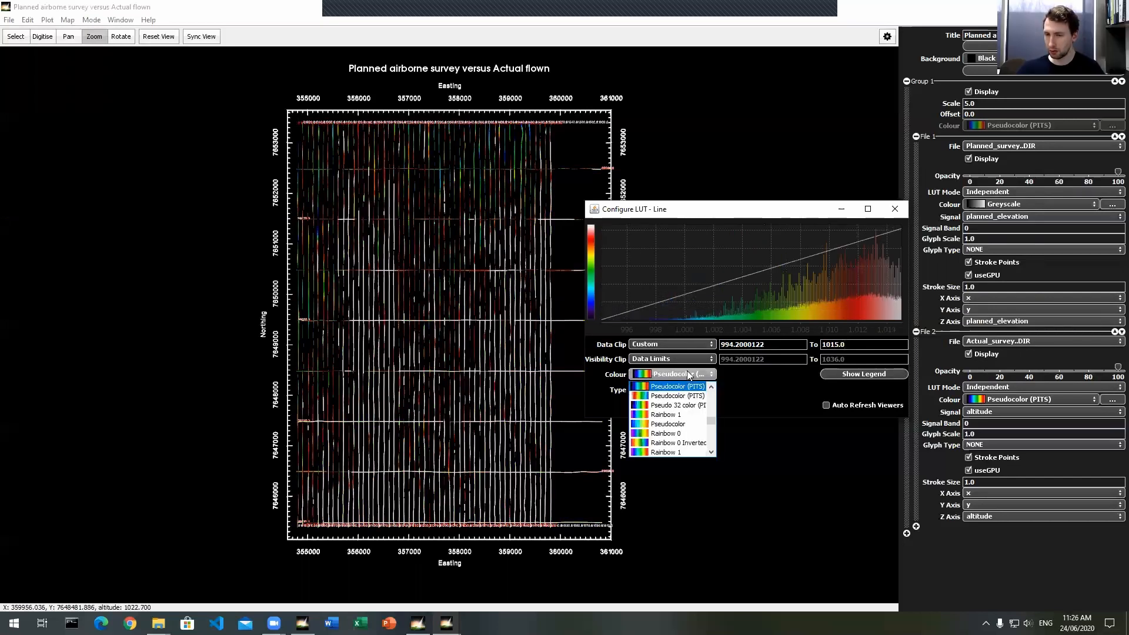
{"action": "left_click", "coordinate": [670, 395]}
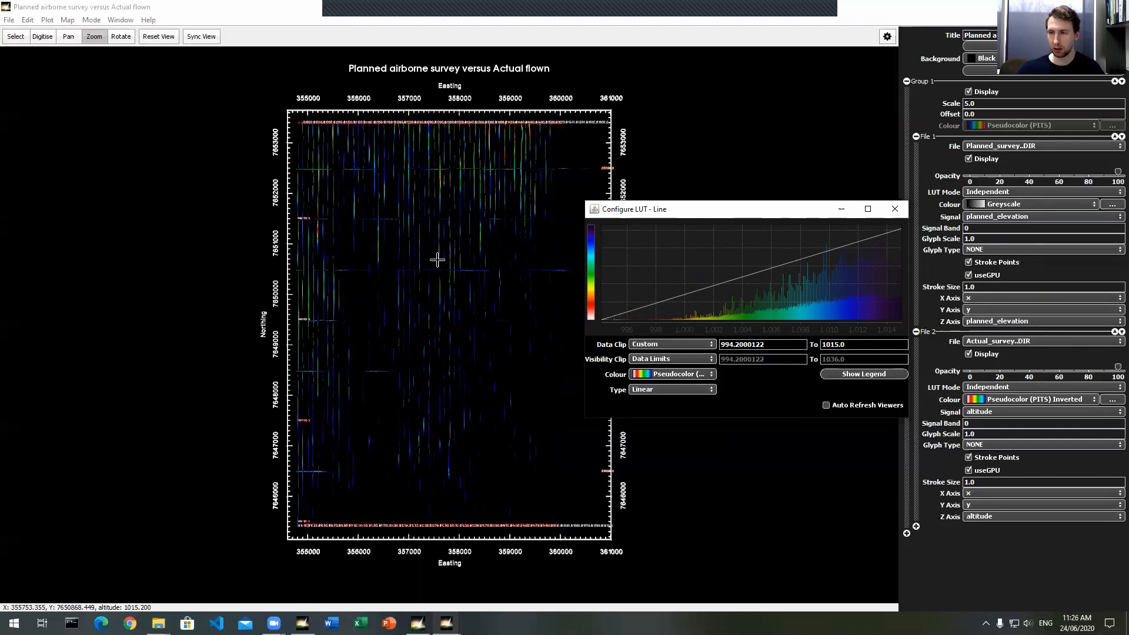
Step: Close the altitude lookup table configuration and clear the dataset selection in the Q1_DB folder
{"action": "left_click", "coordinate": [890, 218]}
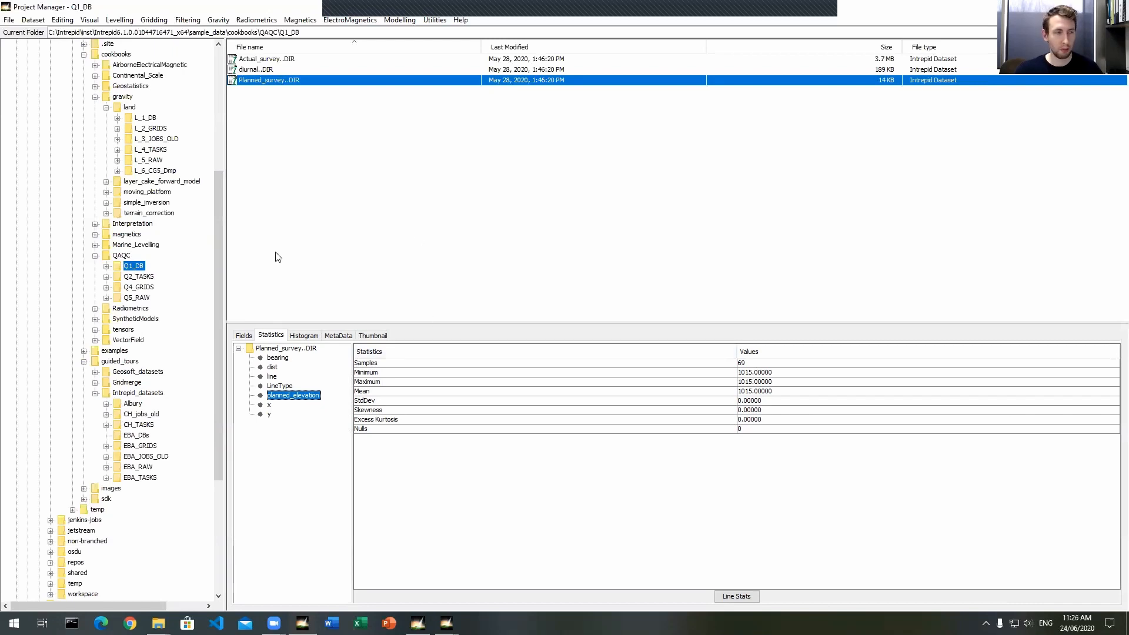
{"action": "left_click", "coordinate": [323, 243]}
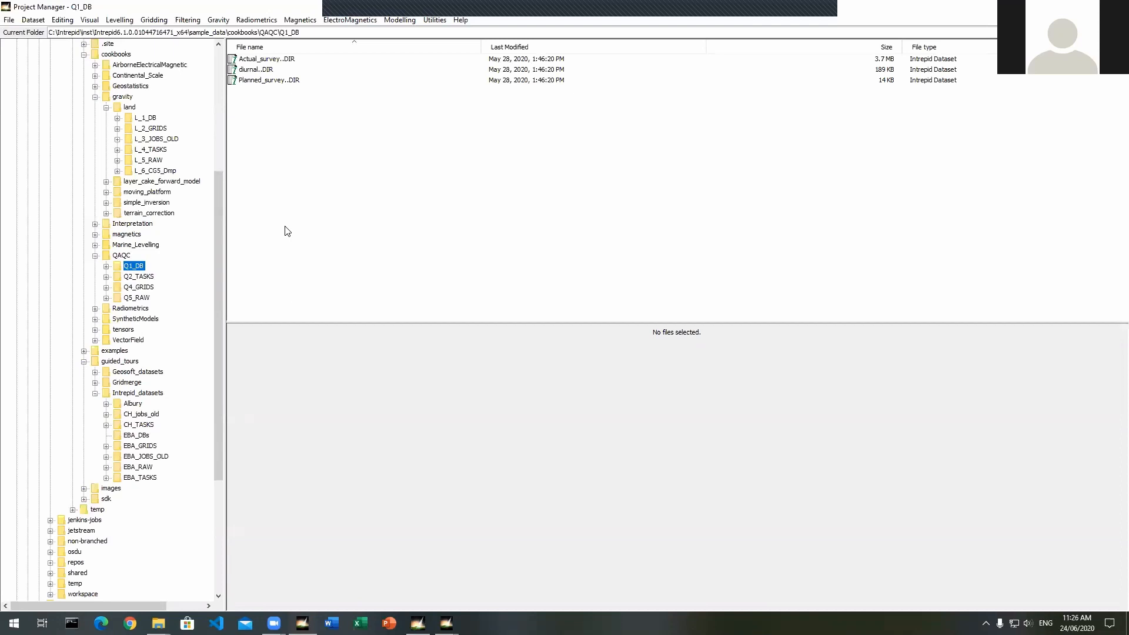
{"action": "mouse_move", "coordinate": [274, 622]}
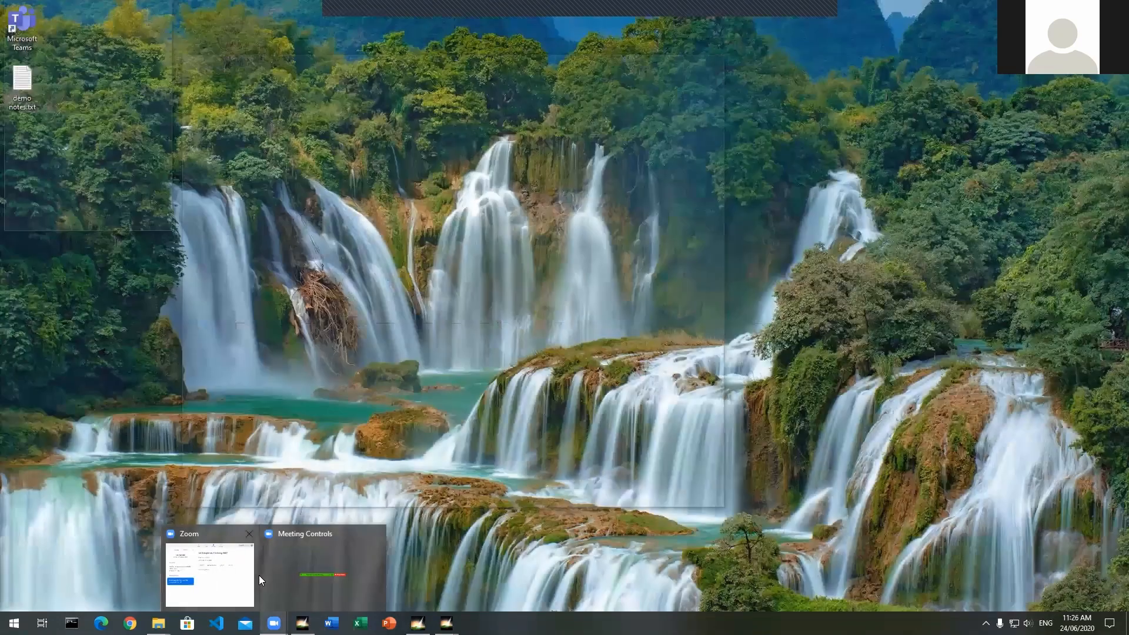
{"action": "left_click", "coordinate": [284, 580]}
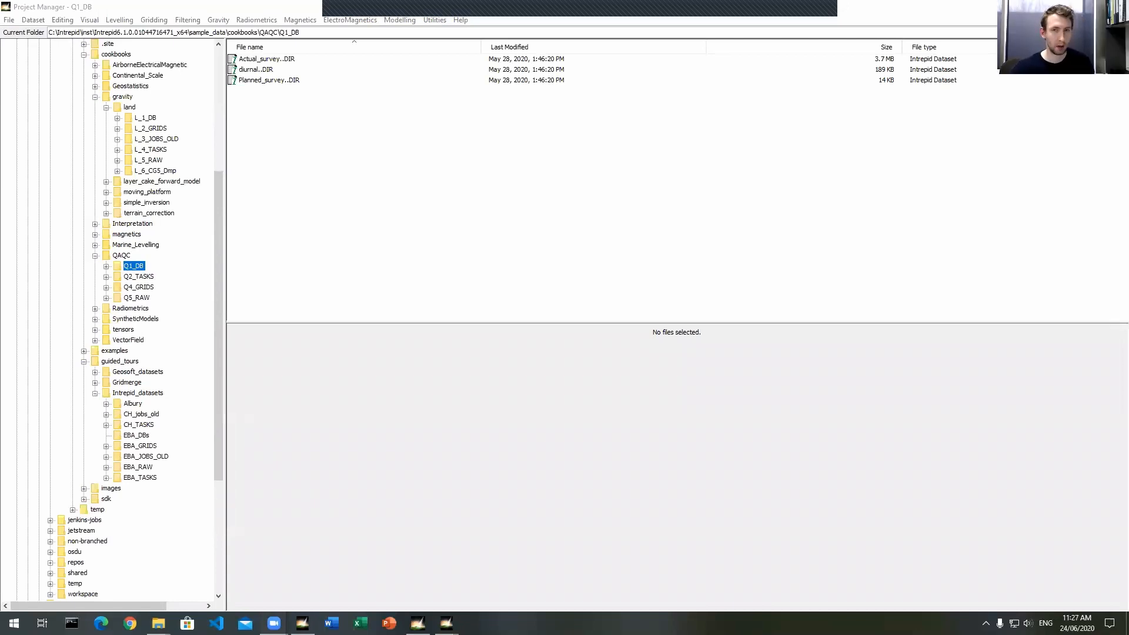
{"action": "mouse_move", "coordinate": [542, 13]}
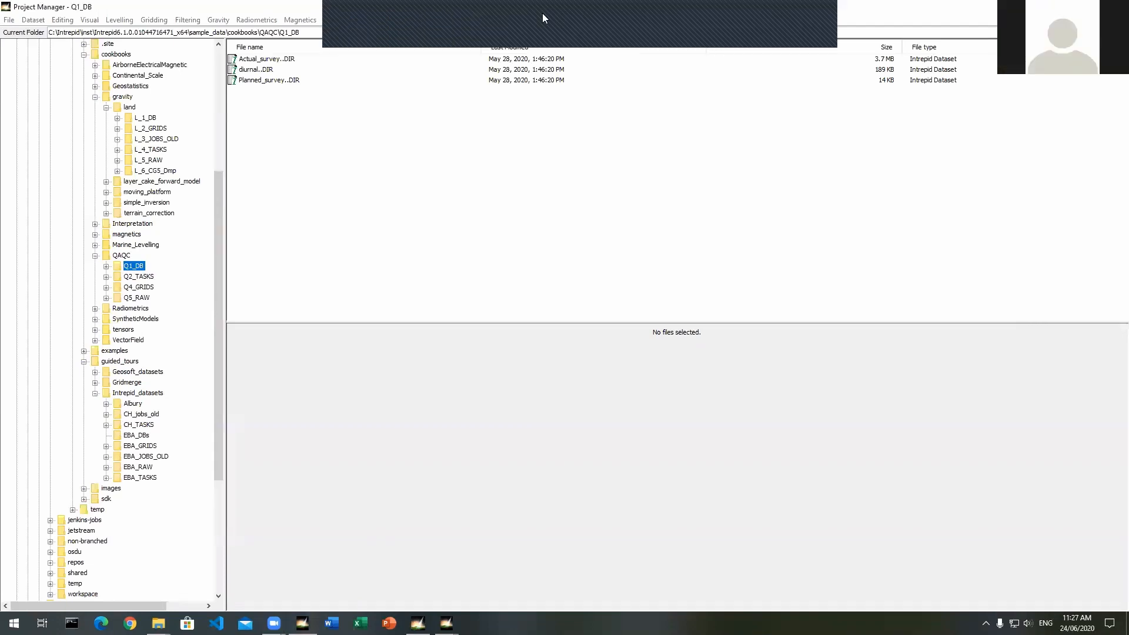
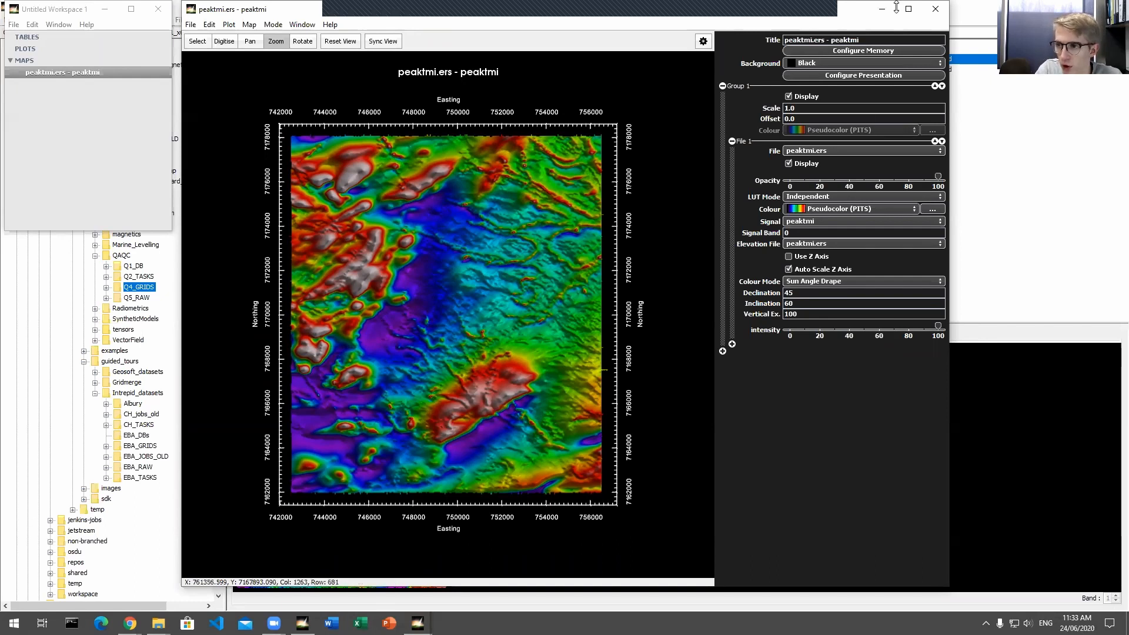
Step: Close the peaktmi map and its workspace, and open peaktmi.ers in the Grid FFT filter tool
{"action": "left_click", "coordinate": [932, 8]}
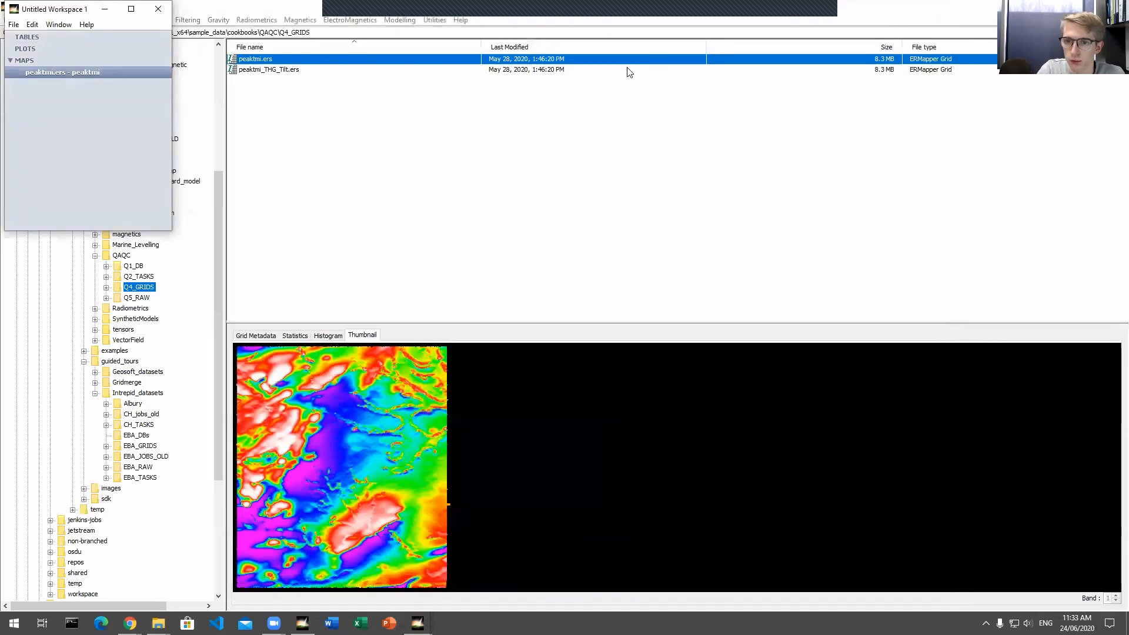
{"action": "left_click", "coordinate": [157, 10]}
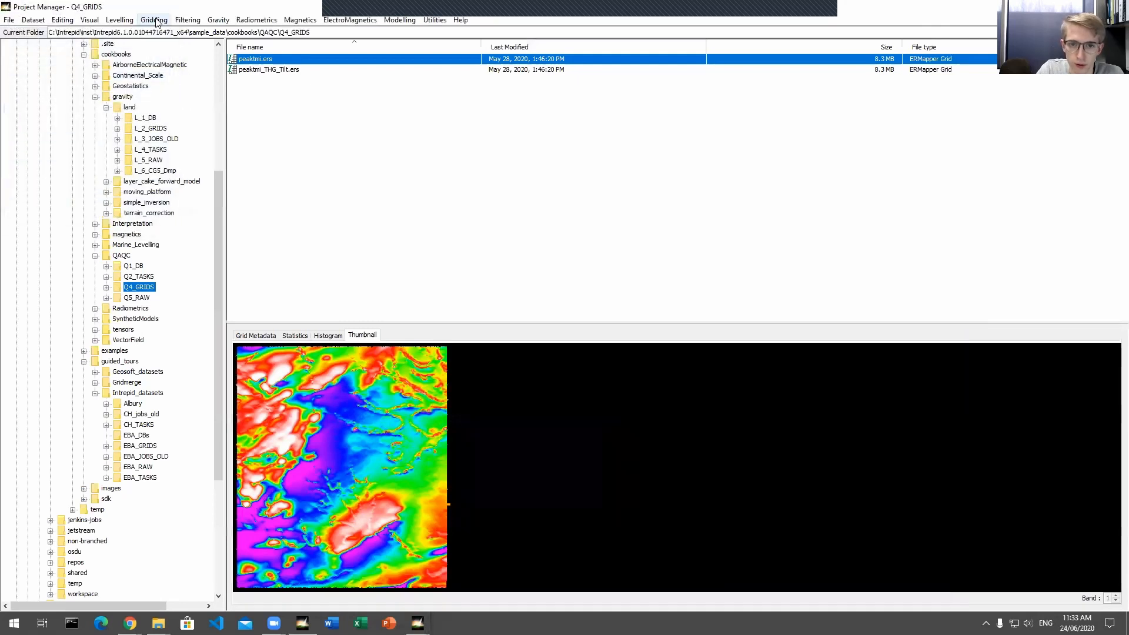
{"action": "left_click", "coordinate": [187, 20]}
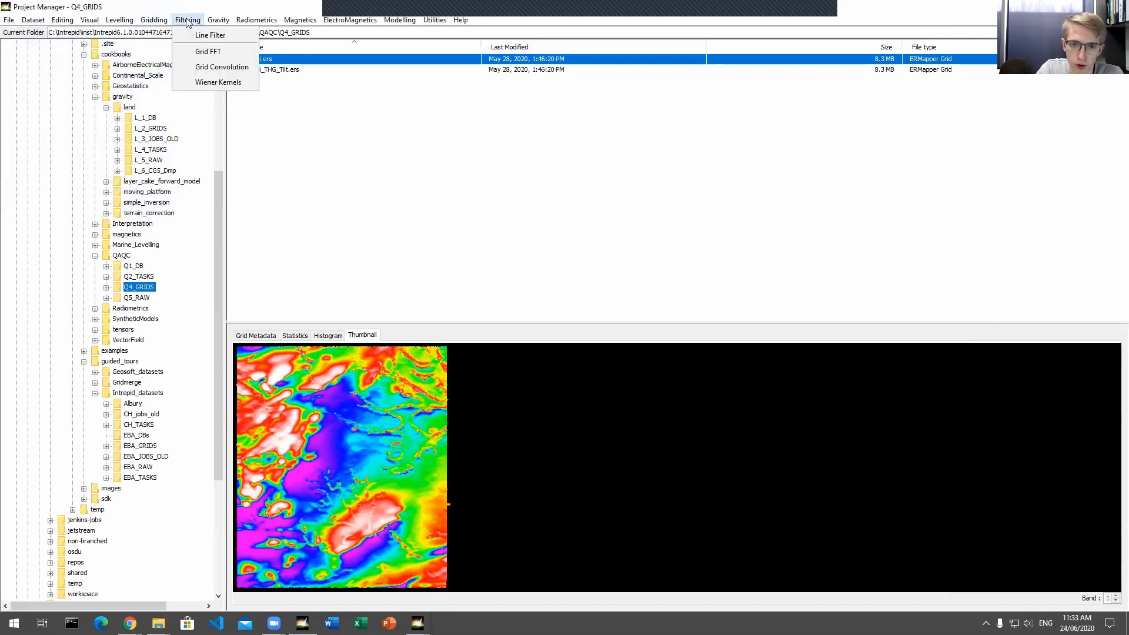
{"action": "left_click", "coordinate": [200, 52]}
{"action": "scroll", "coordinate": [201, 84], "scroll_direction": "down", "scroll_amount": 6}
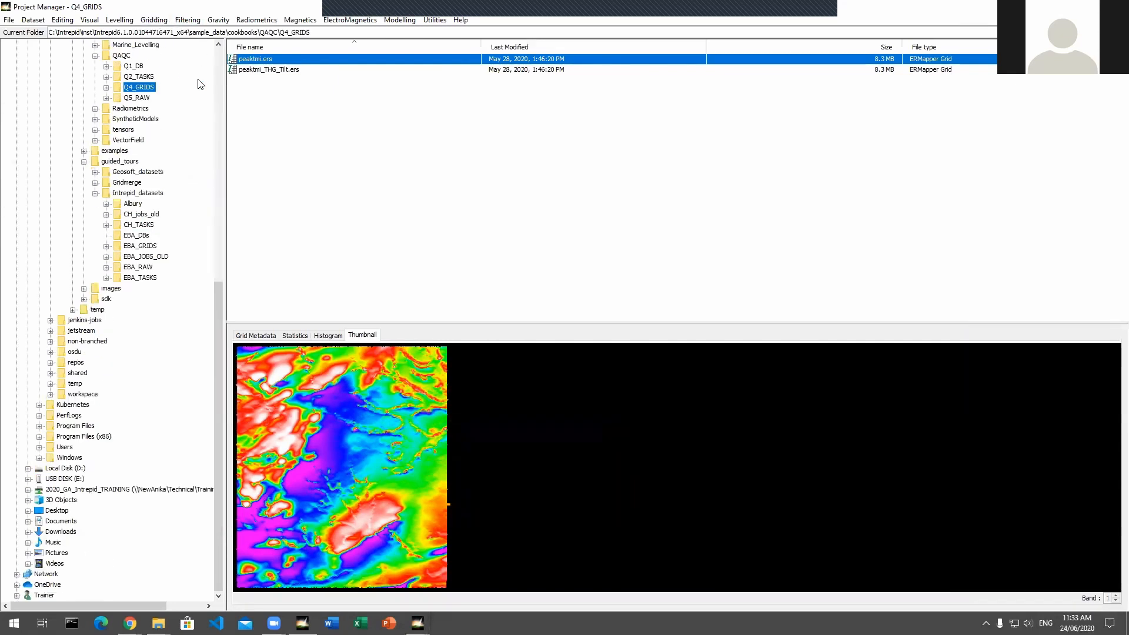
{"action": "scroll", "coordinate": [200, 84], "scroll_direction": "up", "scroll_amount": 6}
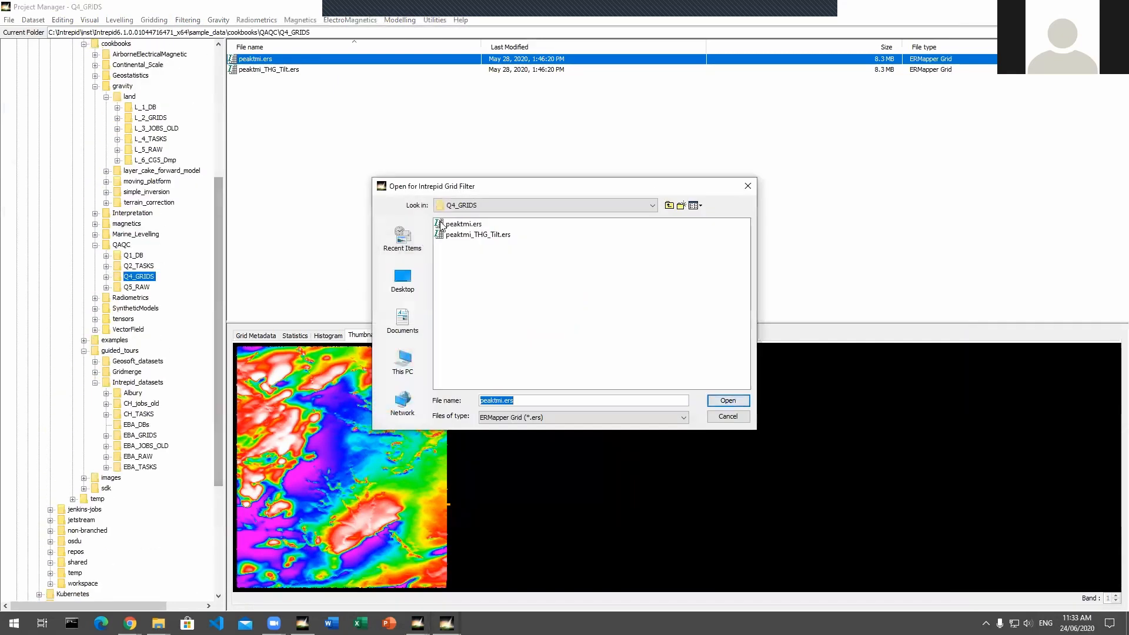
{"action": "left_click", "coordinate": [442, 225]}
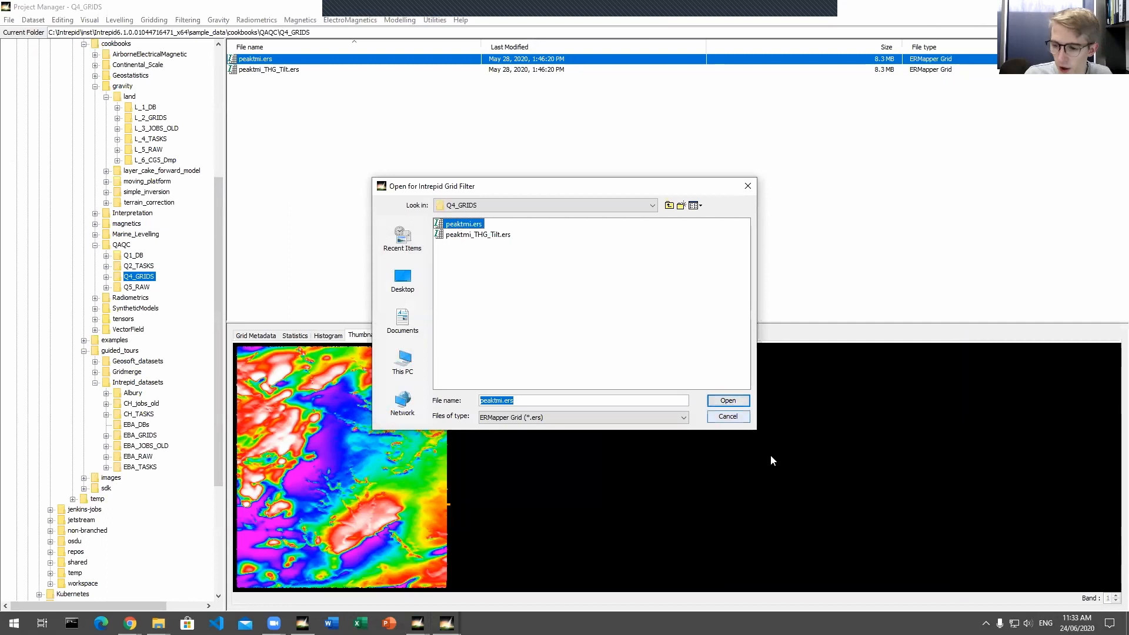
{"action": "left_click", "coordinate": [730, 400]}
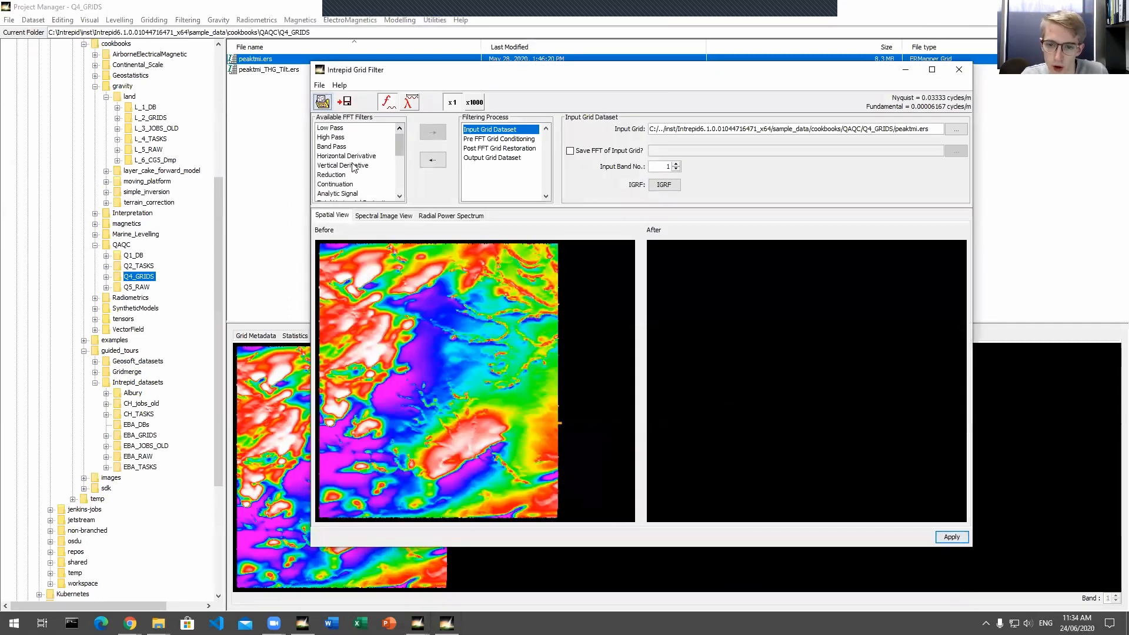
Step: Add a Vertical Derivative filter with derivative degree 2 to the filtering process and apply it to the peaktmi grid
{"action": "left_click", "coordinate": [354, 166]}
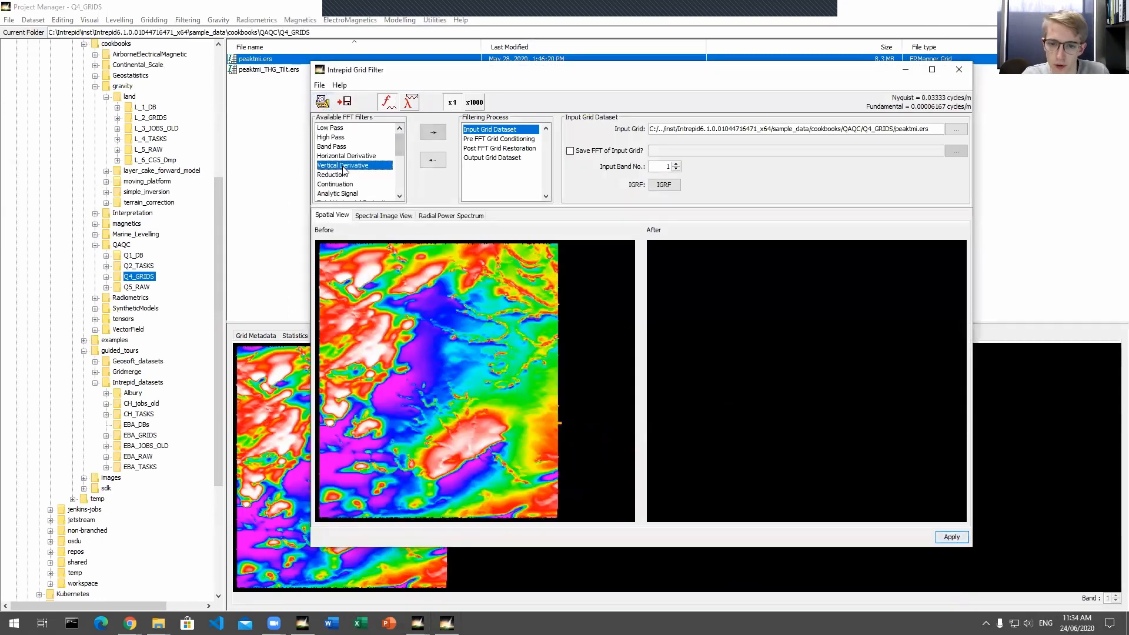
{"action": "left_click", "coordinate": [428, 135]}
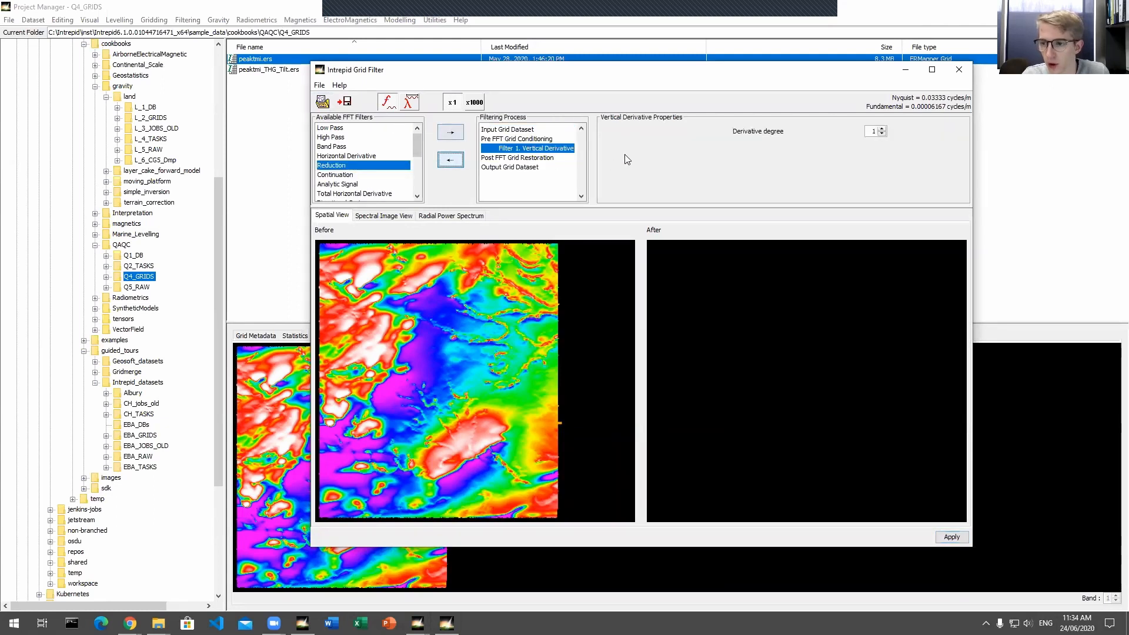
{"action": "left_click", "coordinate": [882, 129]}
{"action": "left_click_drag", "start_coordinate": [870, 131], "coordinate": [860, 122]}
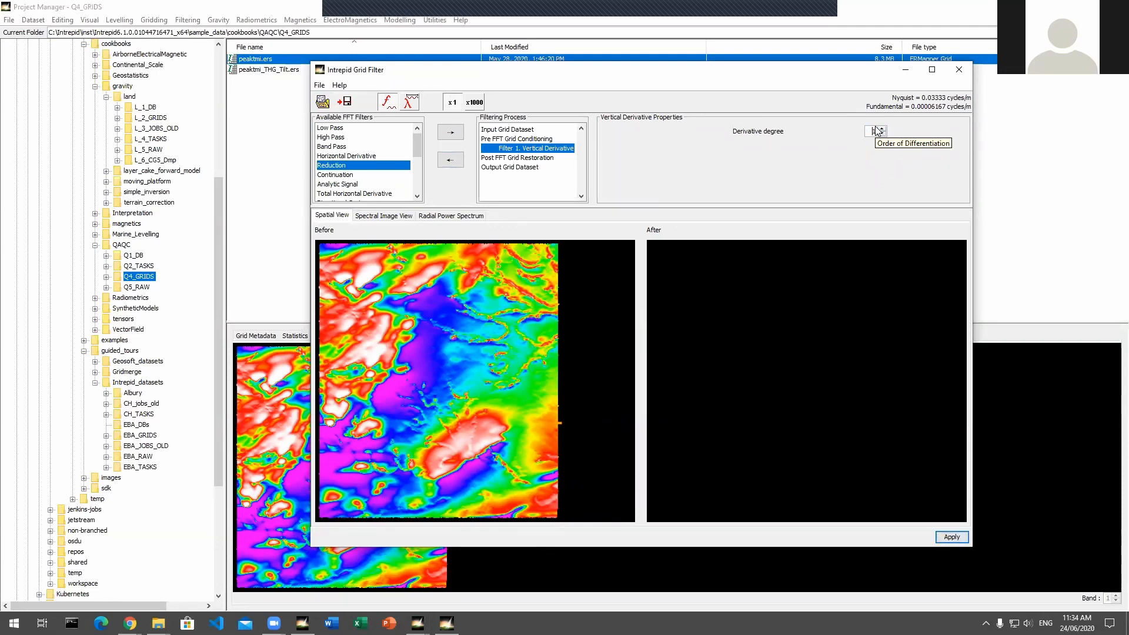
{"action": "left_click", "coordinate": [881, 128]}
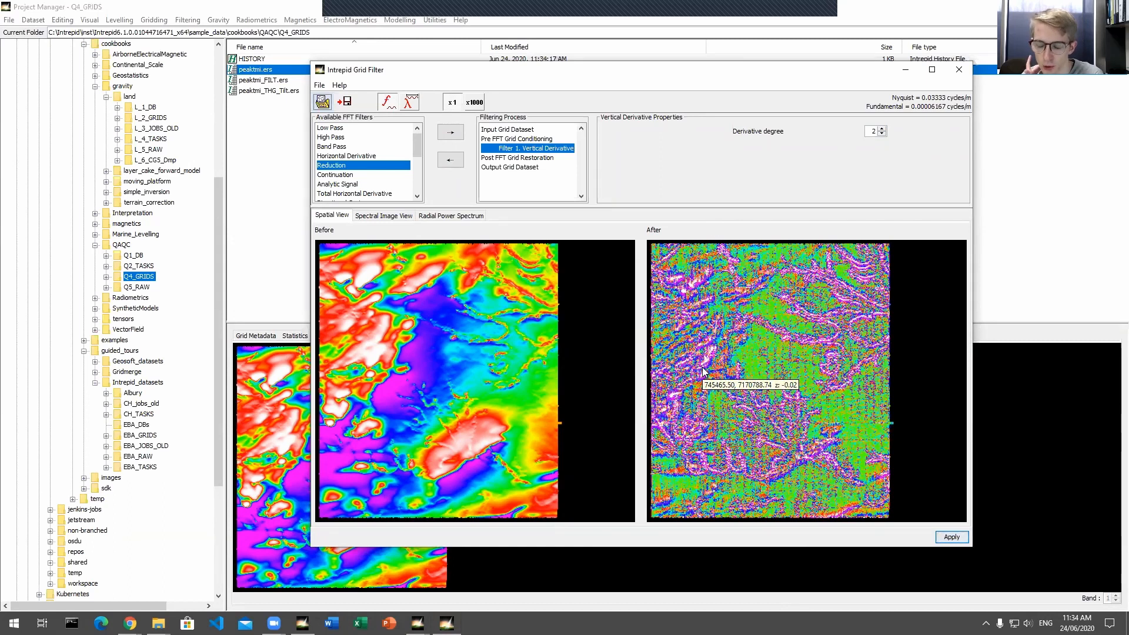
Step: Open the filtered grid peaktmi_FILT.ers in the Explore map viewer and enlarge the map window
{"action": "left_click", "coordinate": [278, 92]}
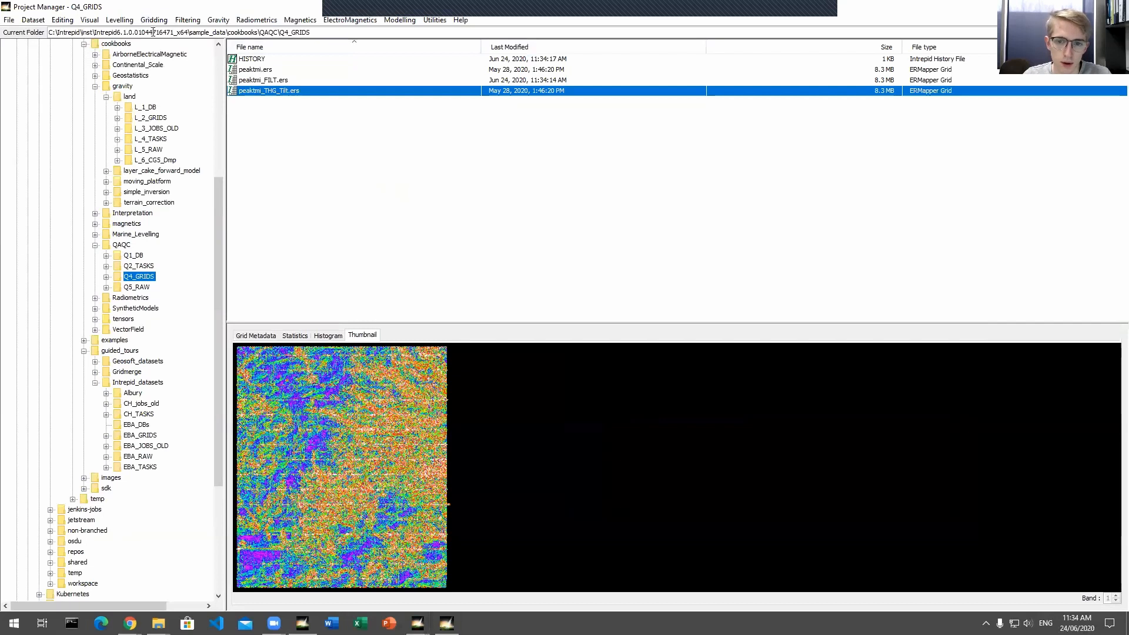
{"action": "left_click", "coordinate": [259, 80]}
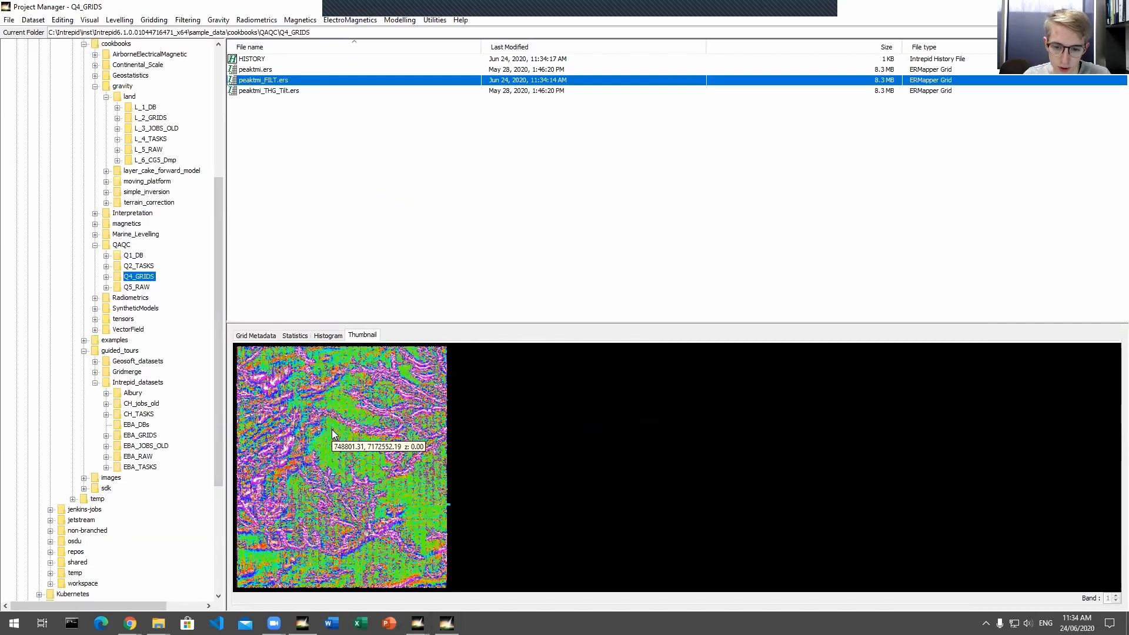
{"action": "left_click", "coordinate": [89, 20]}
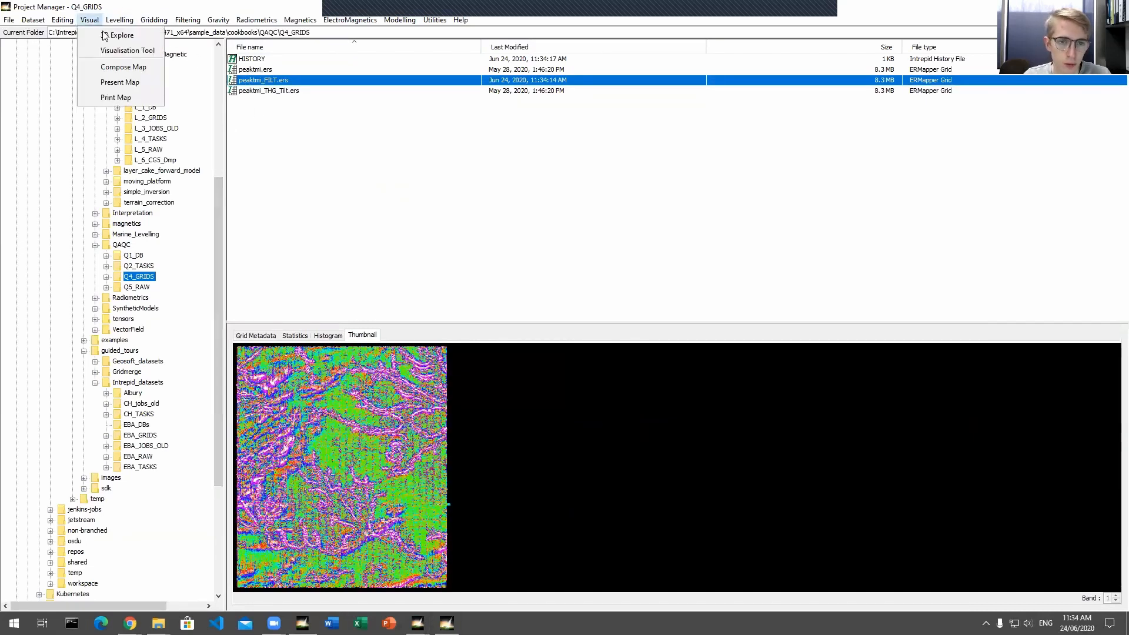
{"action": "left_click", "coordinate": [105, 35]}
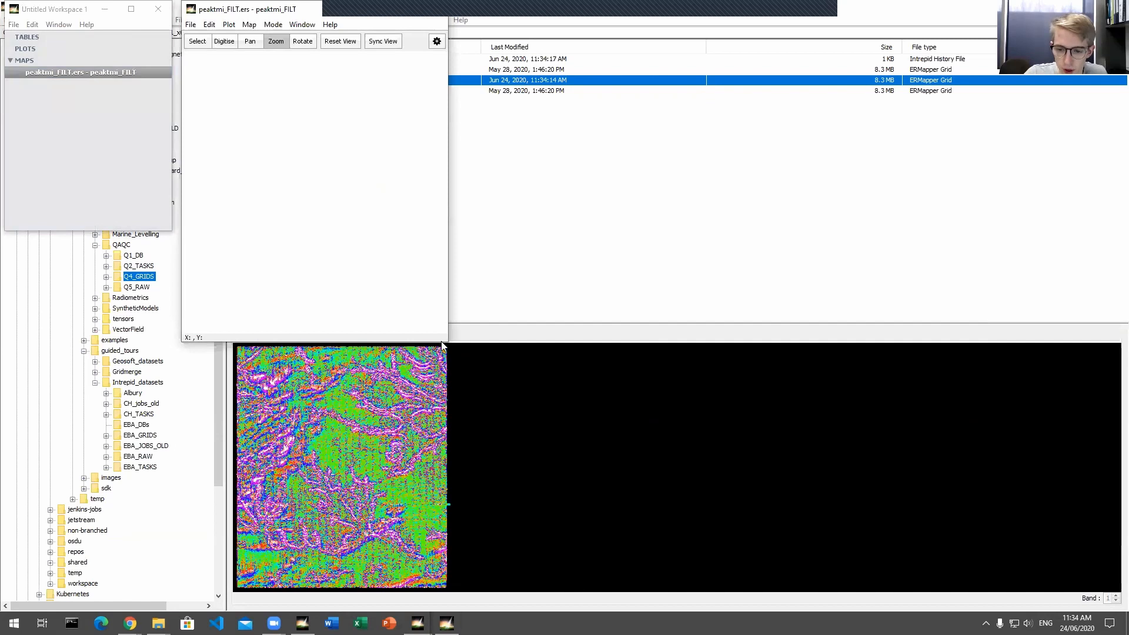
{"action": "left_click_drag", "start_coordinate": [445, 340], "coordinate": [853, 582]}
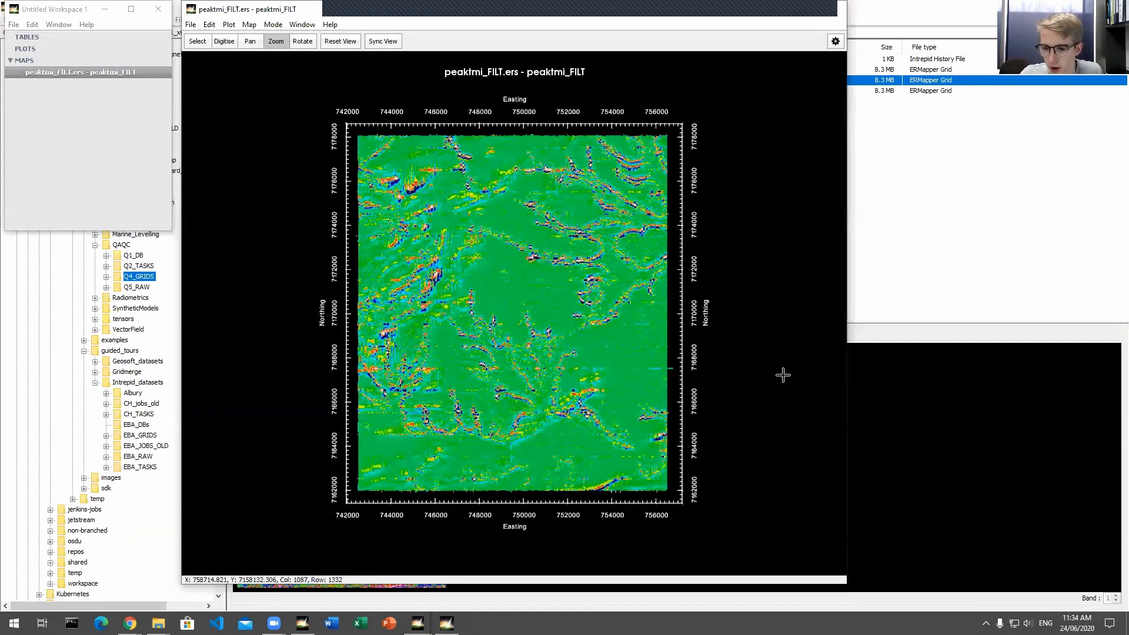
Step: Show the map's display settings and set the filtered grid's colour mode to Sun Angle Drape
{"action": "left_click", "coordinate": [842, 41]}
{"action": "left_click", "coordinate": [956, 294]}
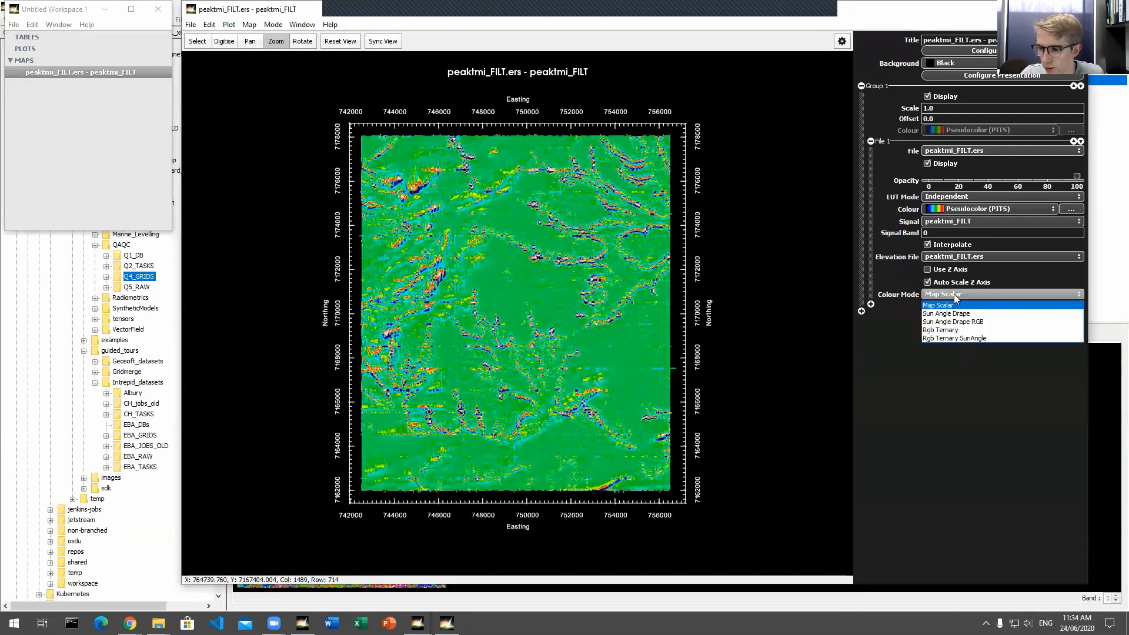
{"action": "left_click", "coordinate": [952, 312]}
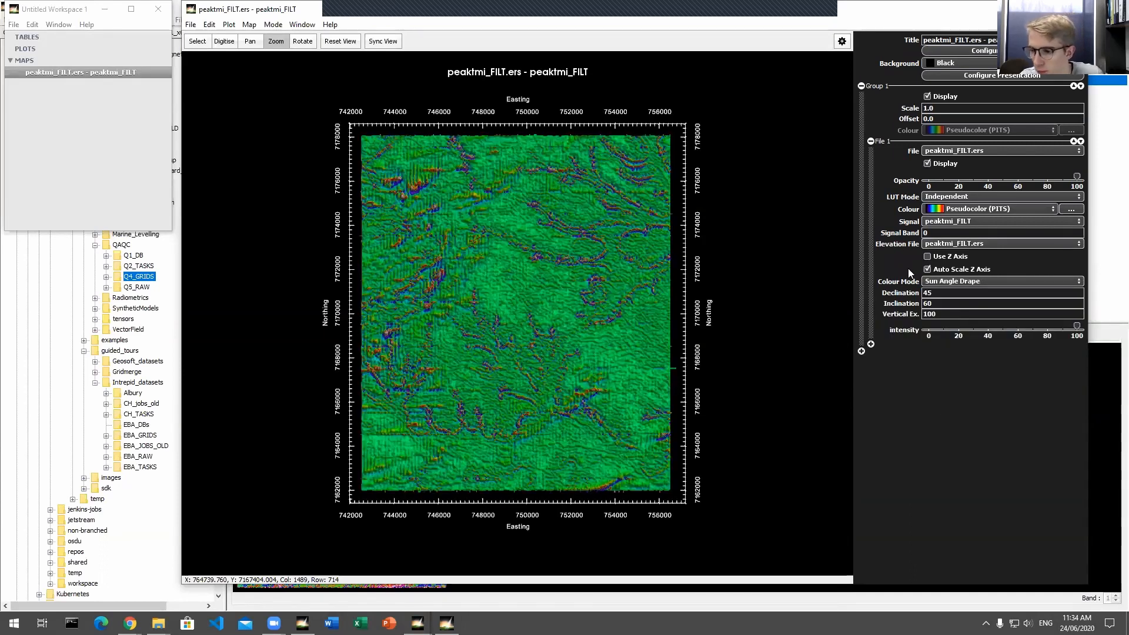
Step: Apply the Red Cycle colour table to the filtered grid and set its colour mode to Map Scalar
{"action": "left_click", "coordinate": [944, 210]}
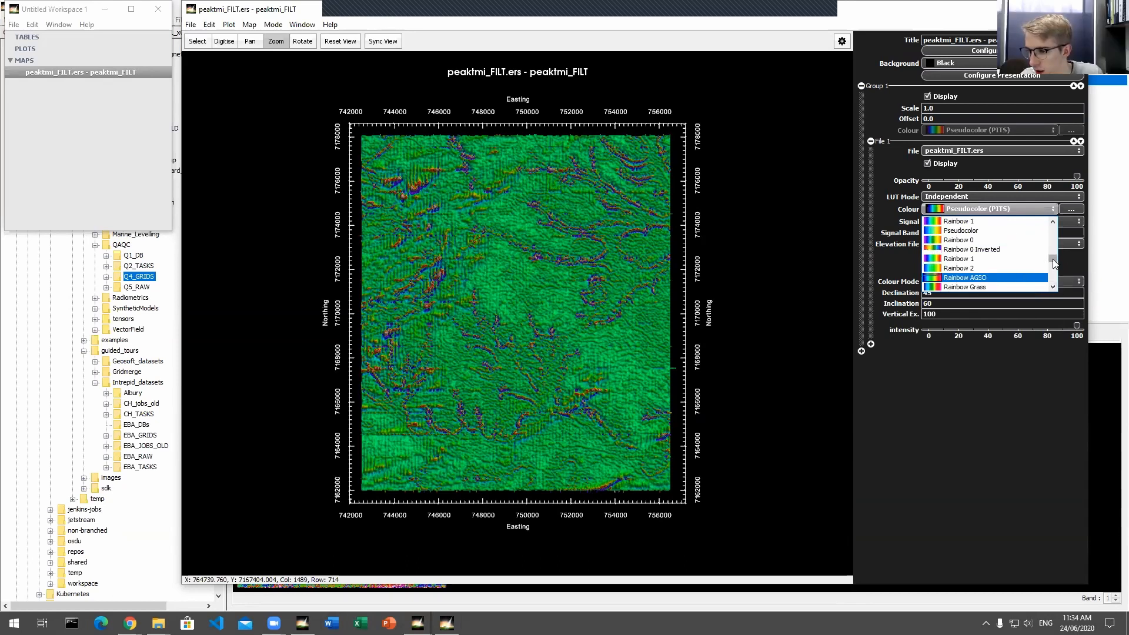
{"action": "scroll", "coordinate": [1052, 264], "scroll_direction": "down", "scroll_amount": 2}
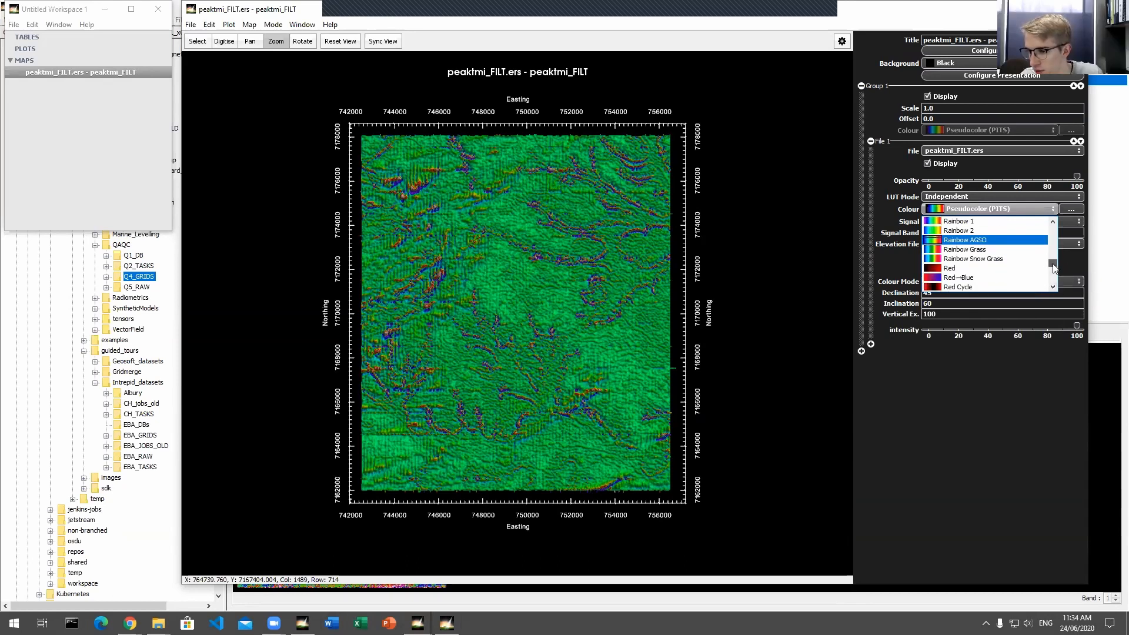
{"action": "left_click", "coordinate": [987, 288]}
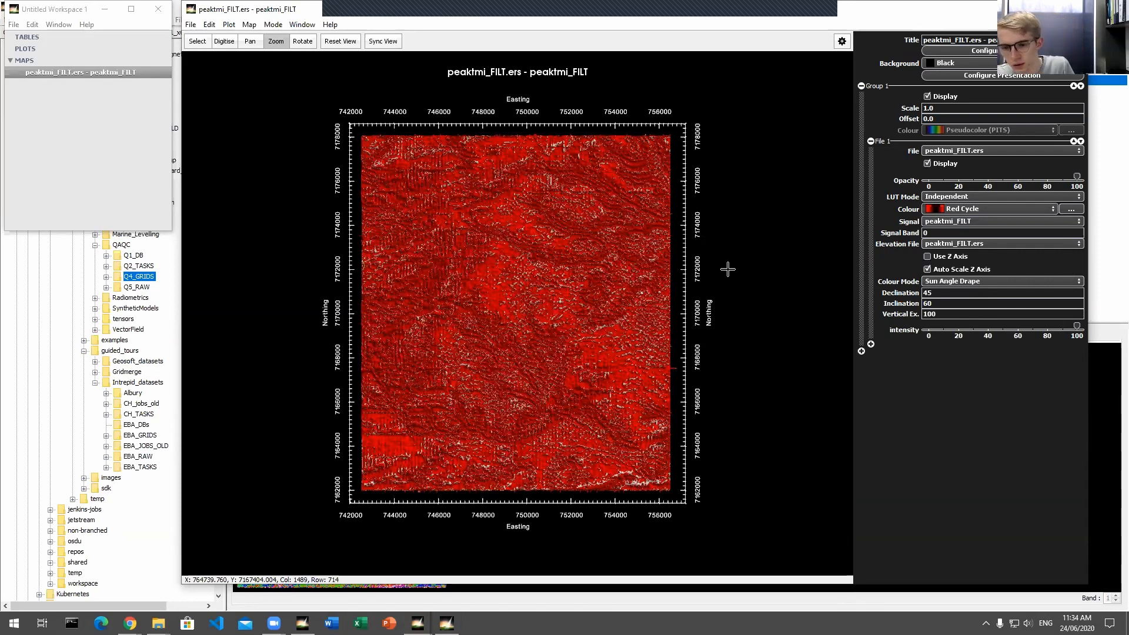
{"action": "left_click", "coordinate": [981, 208]}
{"action": "left_click", "coordinate": [981, 208]}
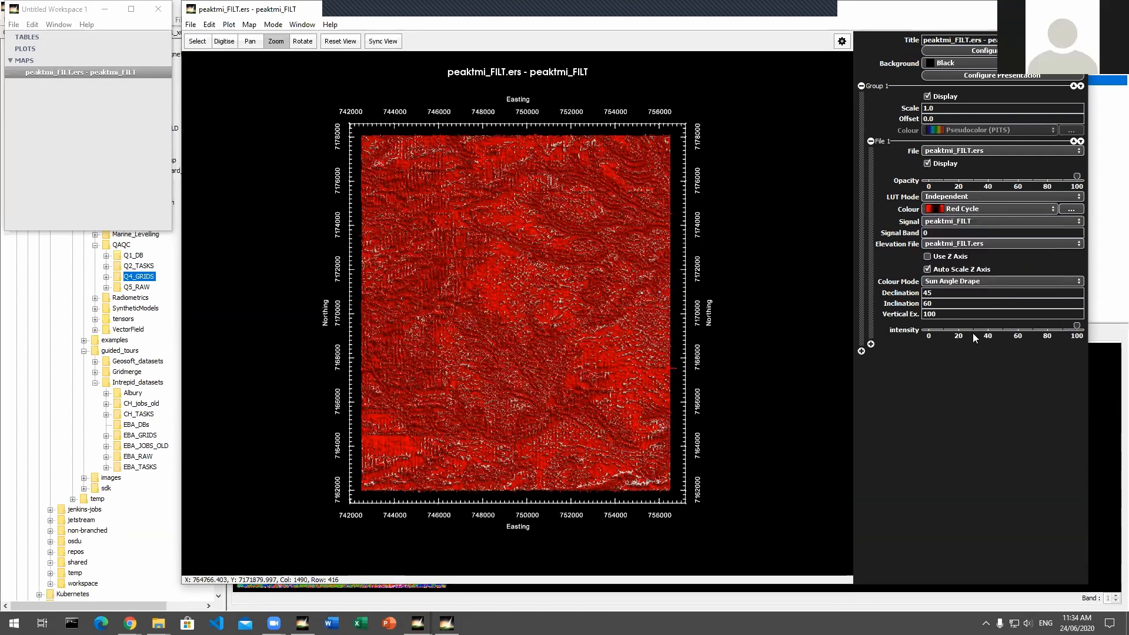
{"action": "left_click", "coordinate": [970, 283]}
{"action": "left_click", "coordinate": [965, 292]}
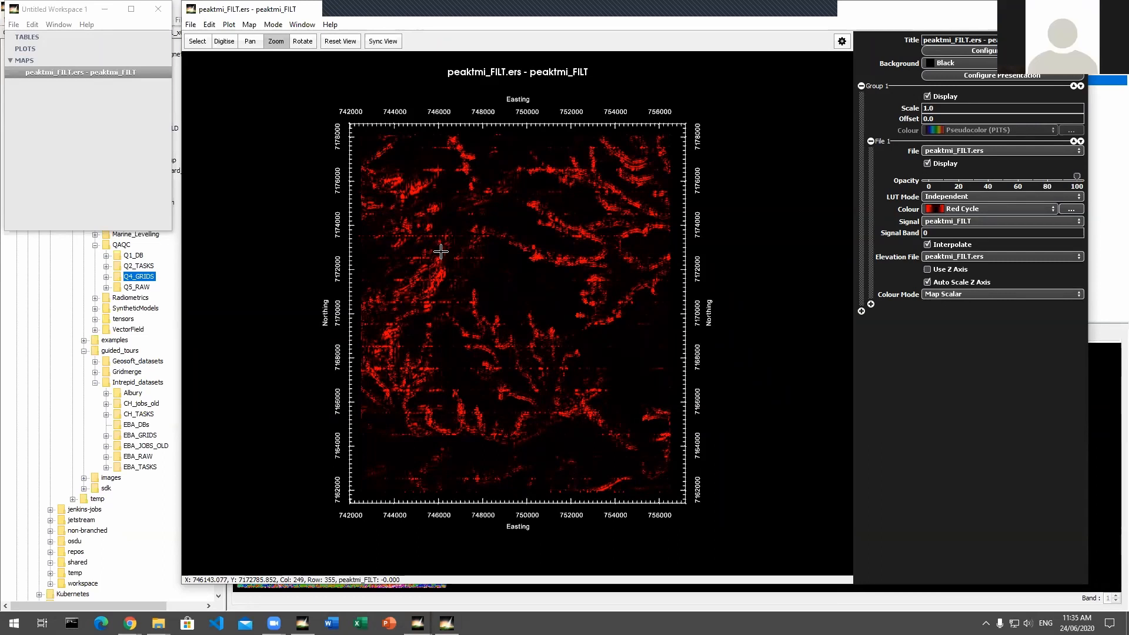
Step: Reposition the map window and load the original peaktmi.ers dataset from Q4_GRIDS into the current view
{"action": "left_click", "coordinate": [381, 9]}
{"action": "left_click_drag", "start_coordinate": [381, 6], "coordinate": [376, 11]}
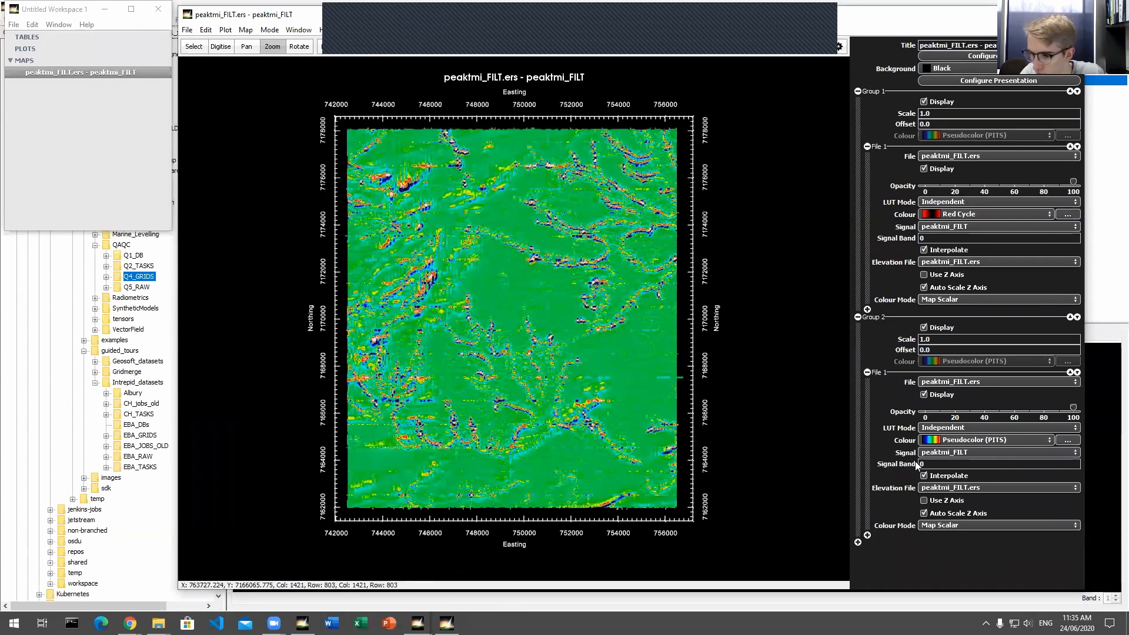
{"action": "left_click", "coordinate": [186, 30]}
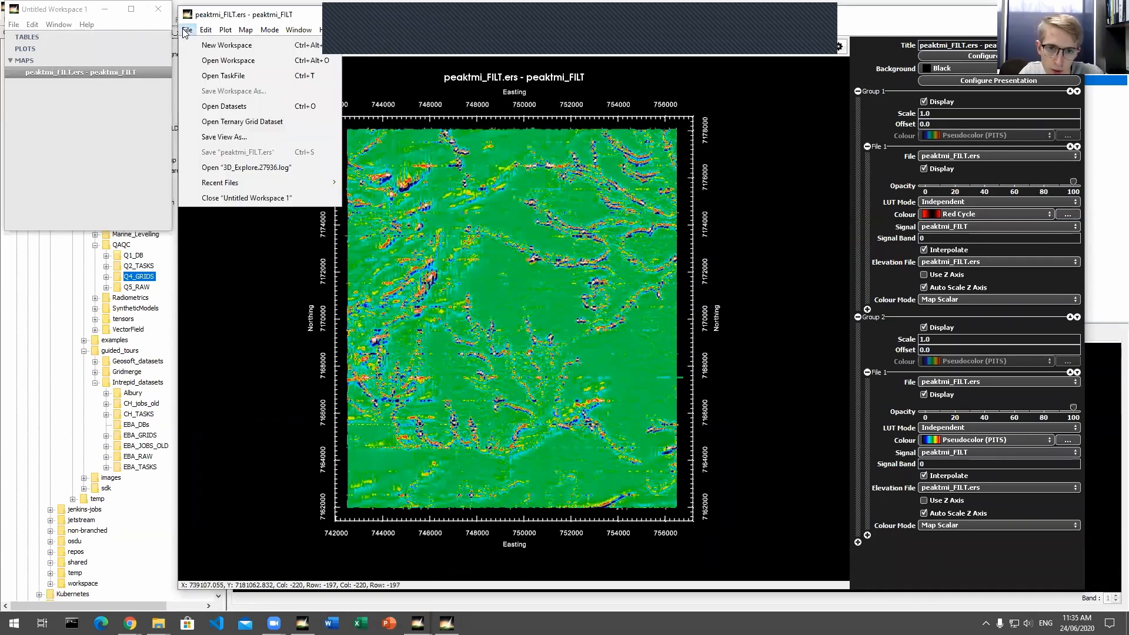
{"action": "left_click", "coordinate": [219, 106]}
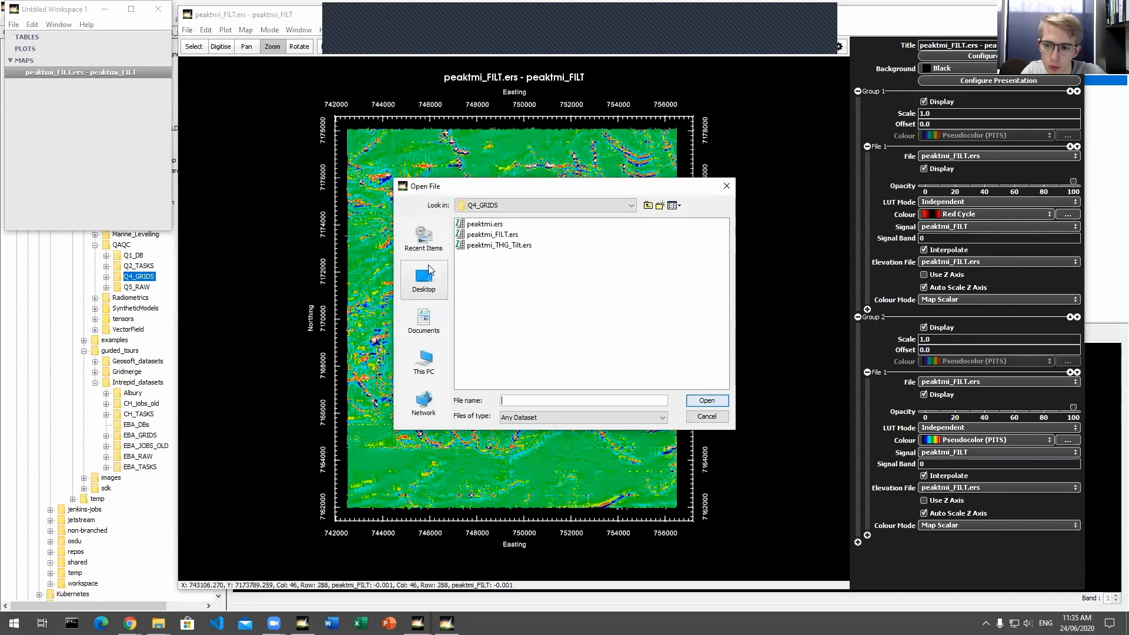
{"action": "left_click", "coordinate": [485, 224]}
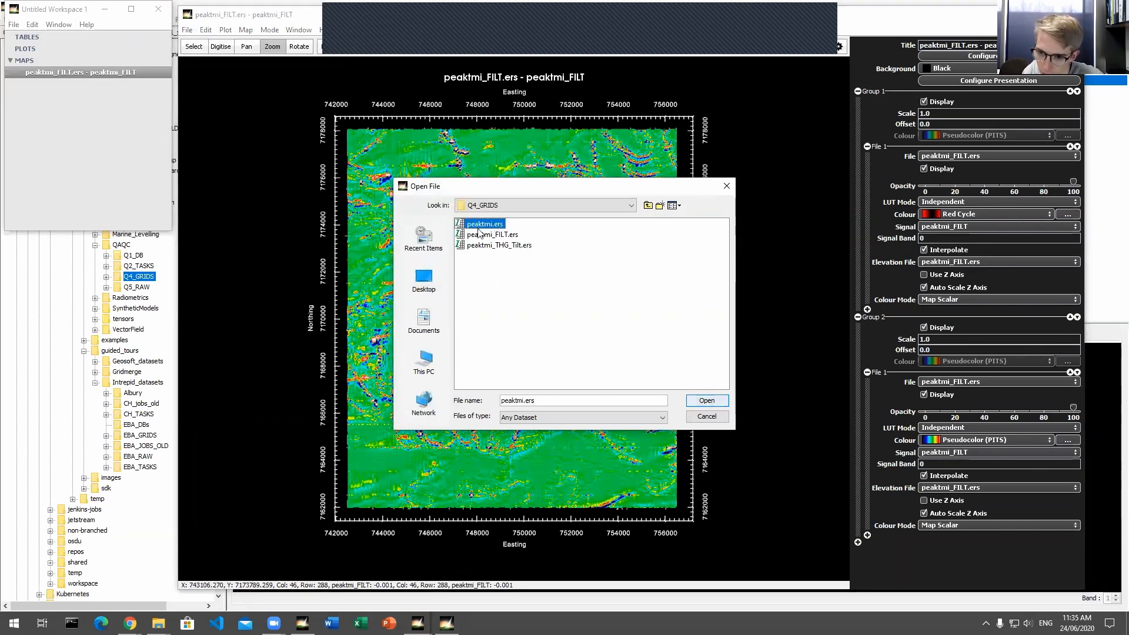
{"action": "left_click", "coordinate": [699, 402]}
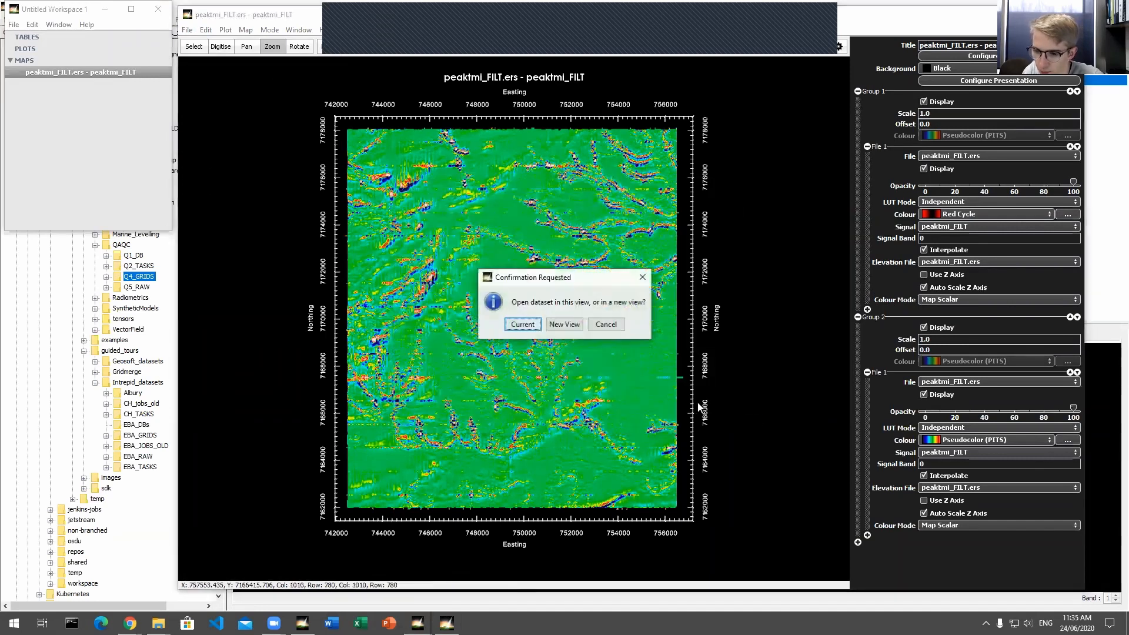
{"action": "left_click", "coordinate": [522, 327]}
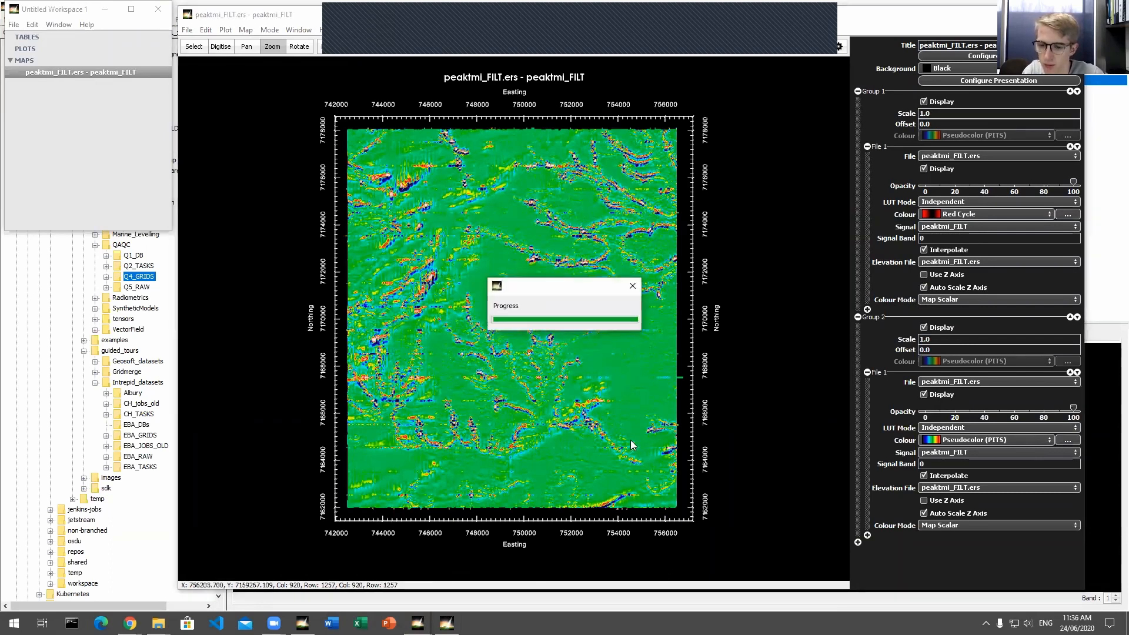
Step: Remove the filtered grid layer from Group 2 and set the opacity of the remaining peaktmi.ers layer to 40
{"action": "scroll", "coordinate": [907, 429], "scroll_direction": "down", "scroll_amount": 1}
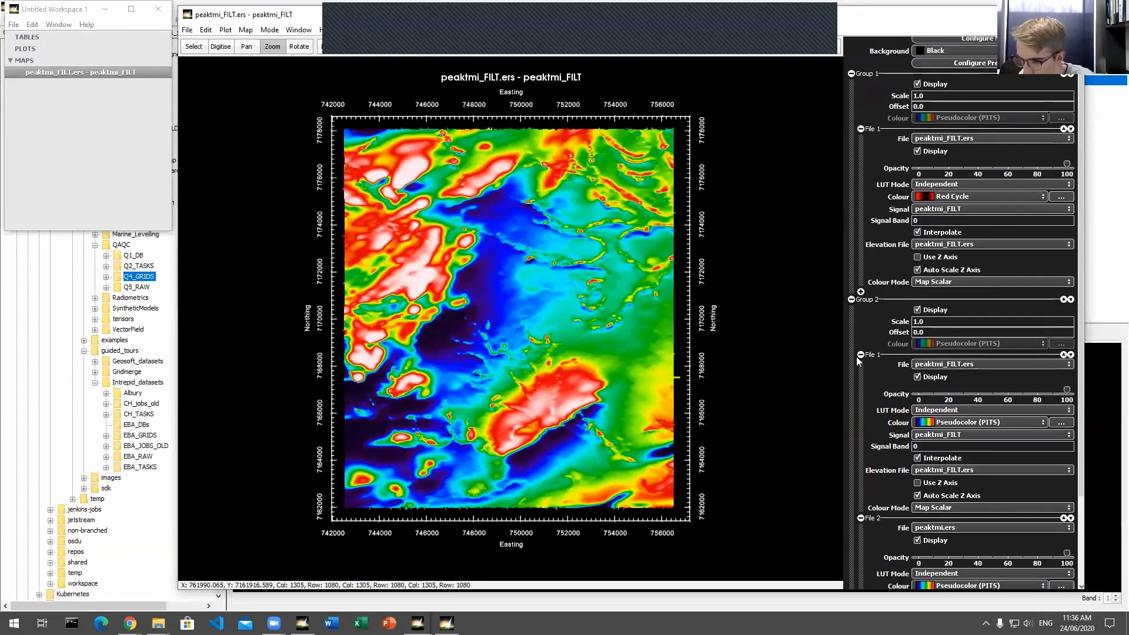
{"action": "left_click", "coordinate": [861, 355]}
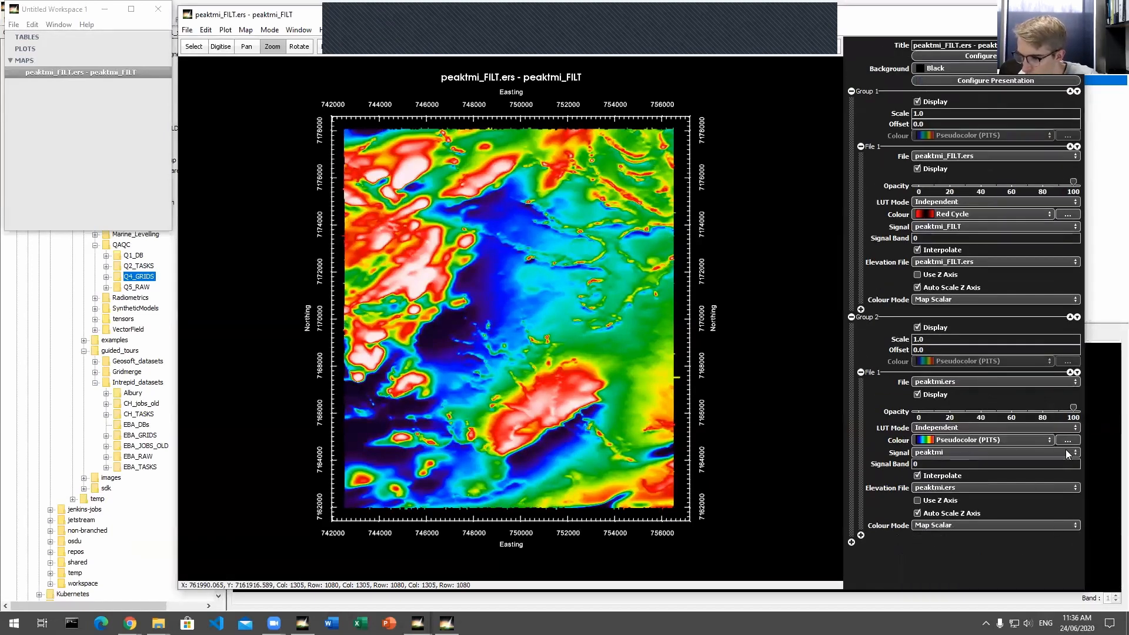
{"action": "left_click", "coordinate": [1002, 412]}
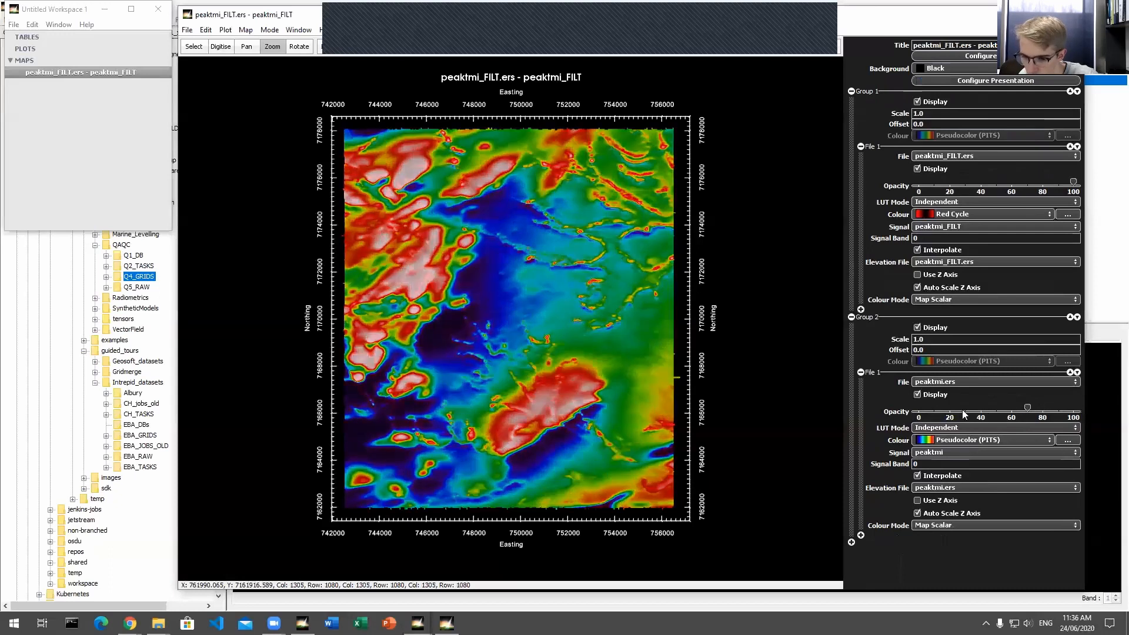
{"action": "left_click", "coordinate": [958, 411]}
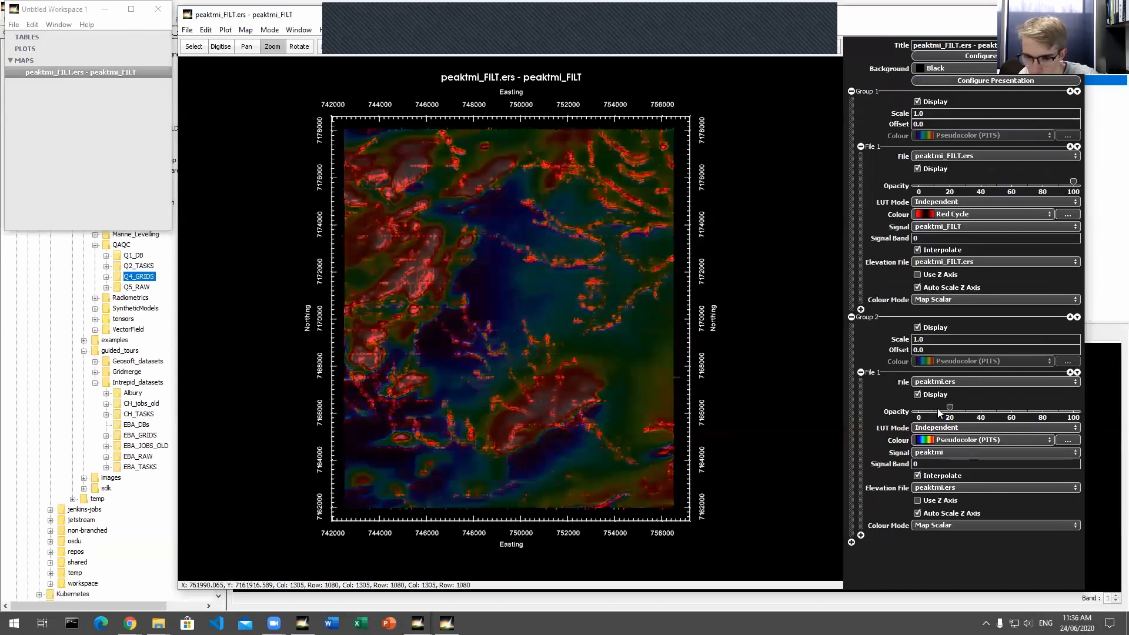
{"action": "left_click", "coordinate": [976, 406]}
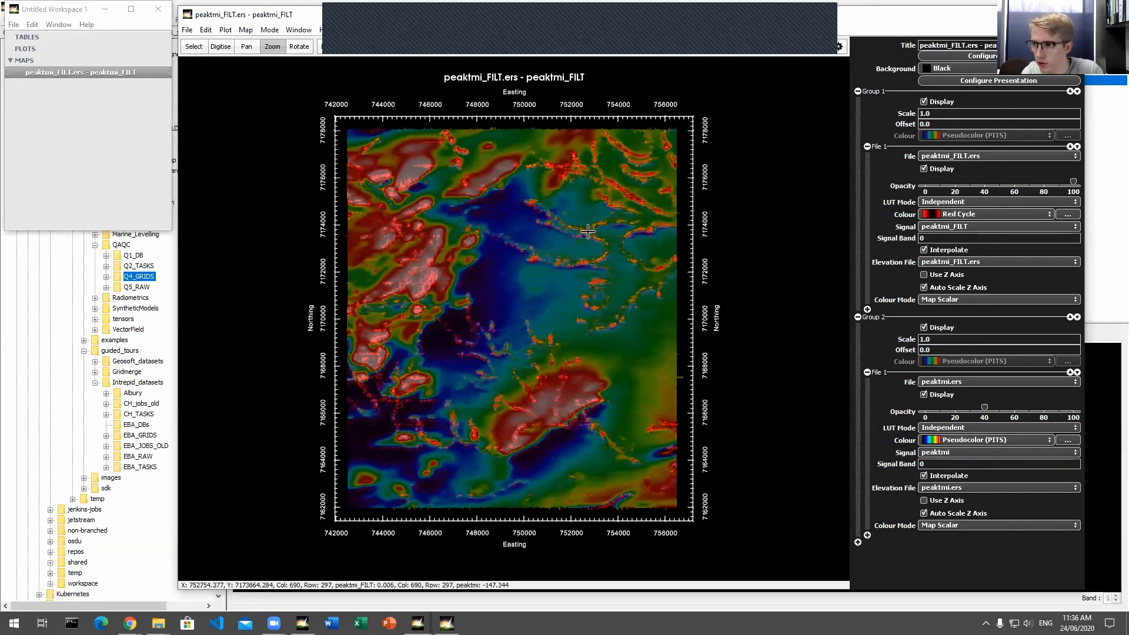
Step: Close the map and workspace windows and display the content of qc_grid_using_tilt_angle.task from the QAQC Q2_TASKS folder
{"action": "left_click", "coordinate": [1018, 14]}
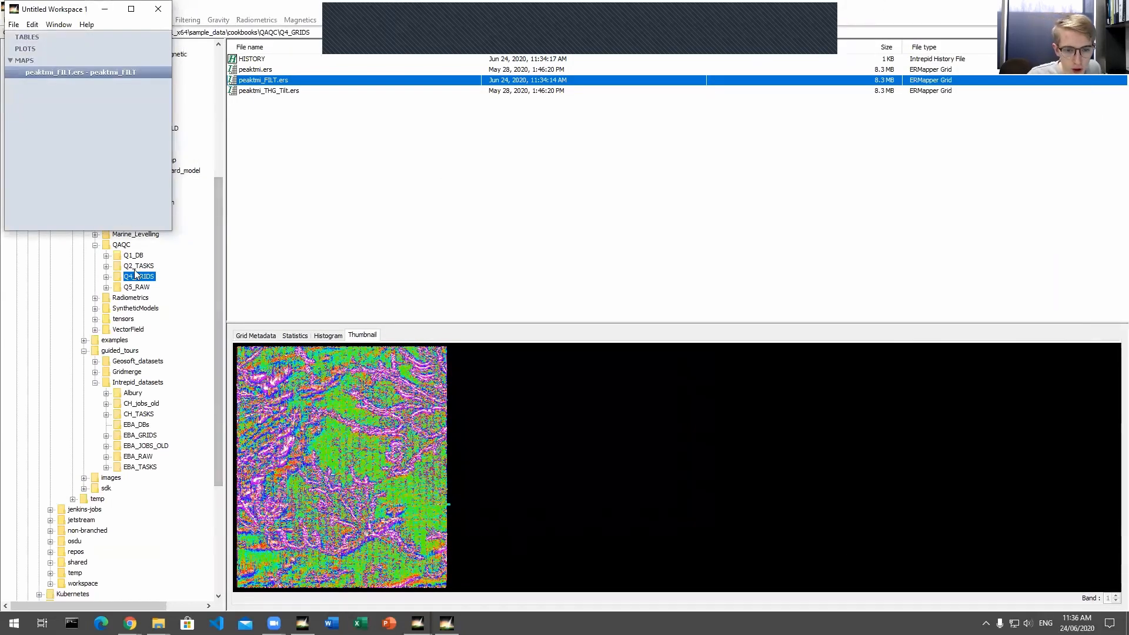
{"action": "left_click", "coordinate": [166, 15]}
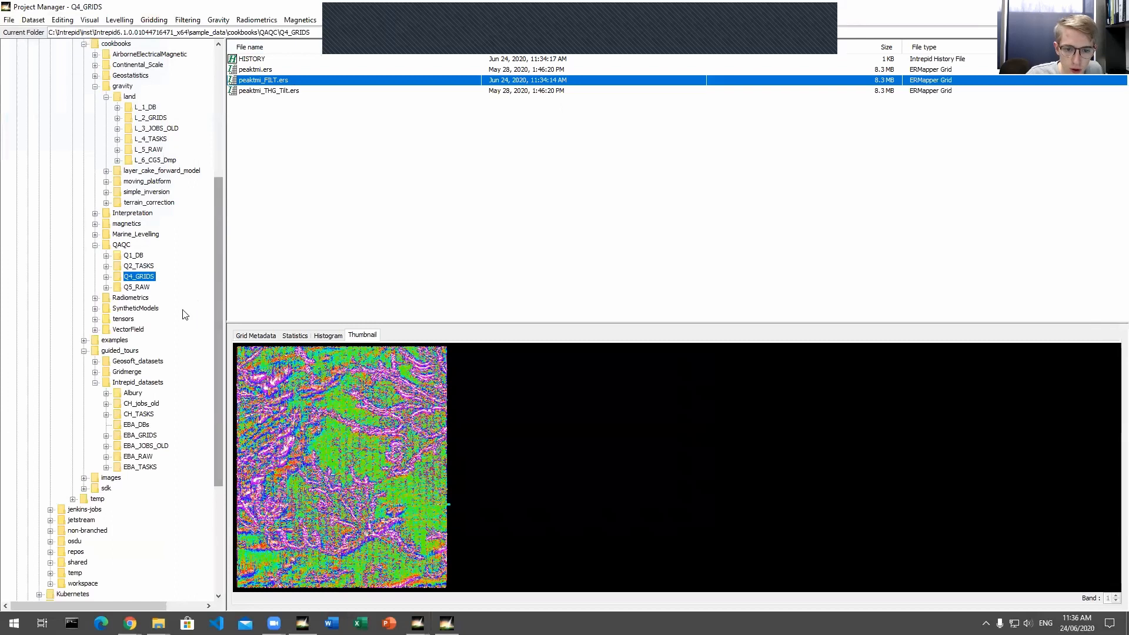
{"action": "left_click", "coordinate": [150, 268]}
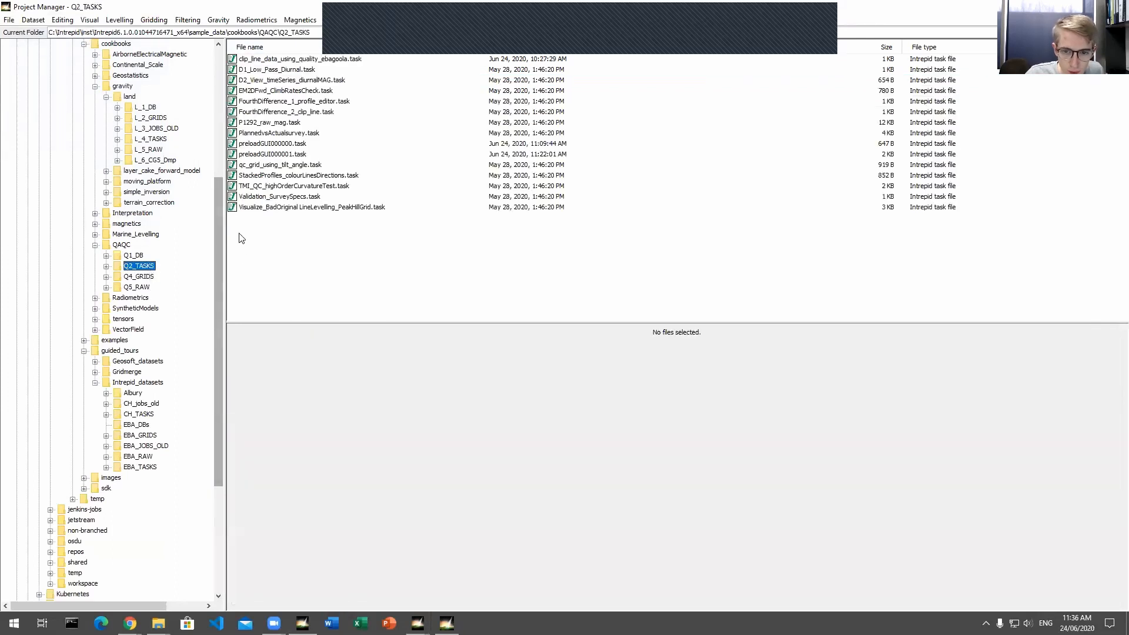
{"action": "left_click", "coordinate": [271, 166]}
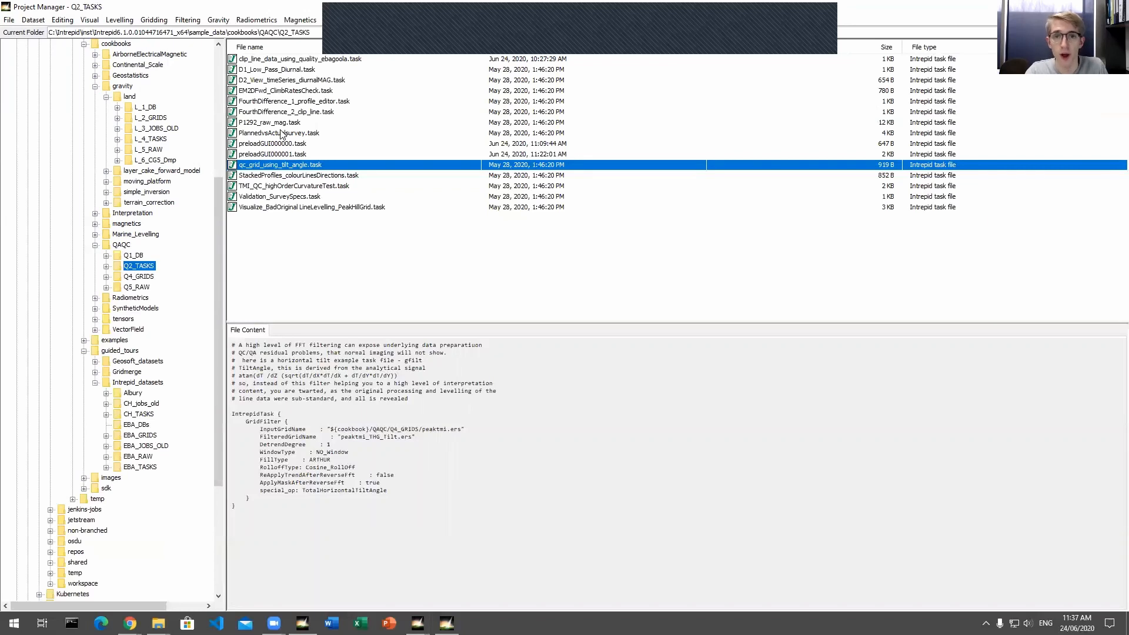
Step: Run the tilt angle QC task file and preview the thumbnail of its output grid peaktmi_THG_Tilt.ers
{"action": "right_click", "coordinate": [266, 166]}
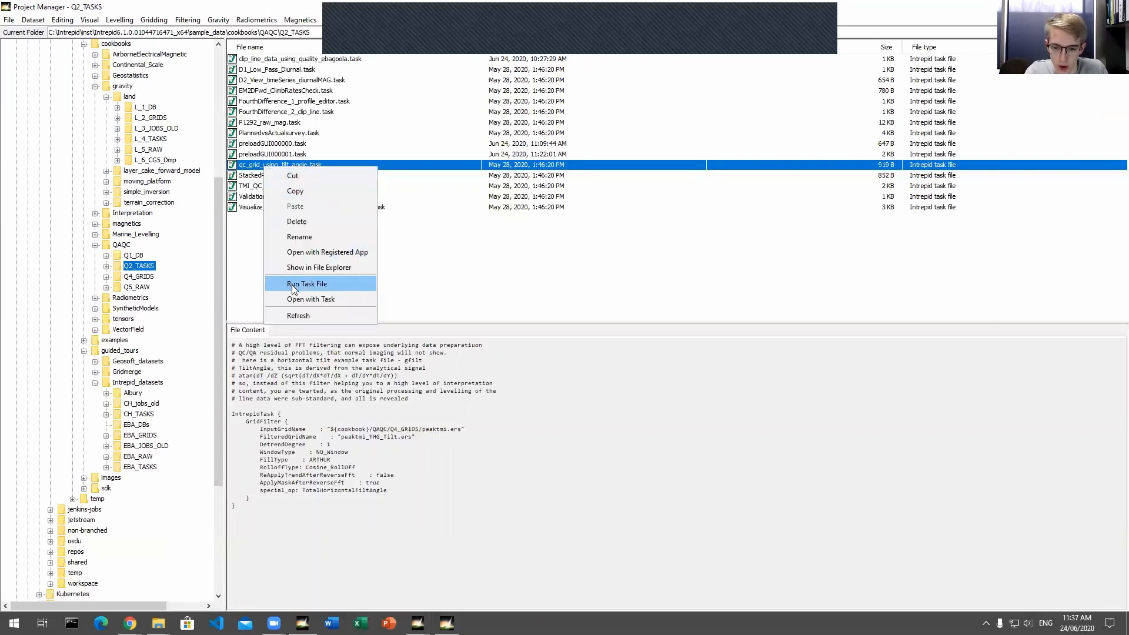
{"action": "left_click", "coordinate": [293, 284]}
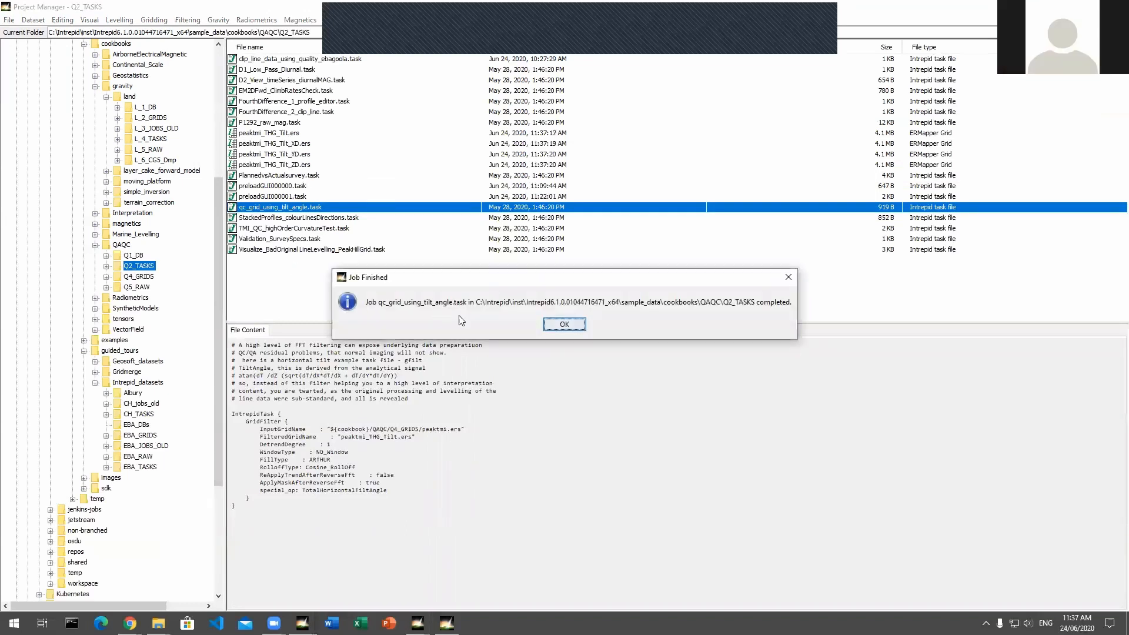
{"action": "left_click", "coordinate": [563, 324]}
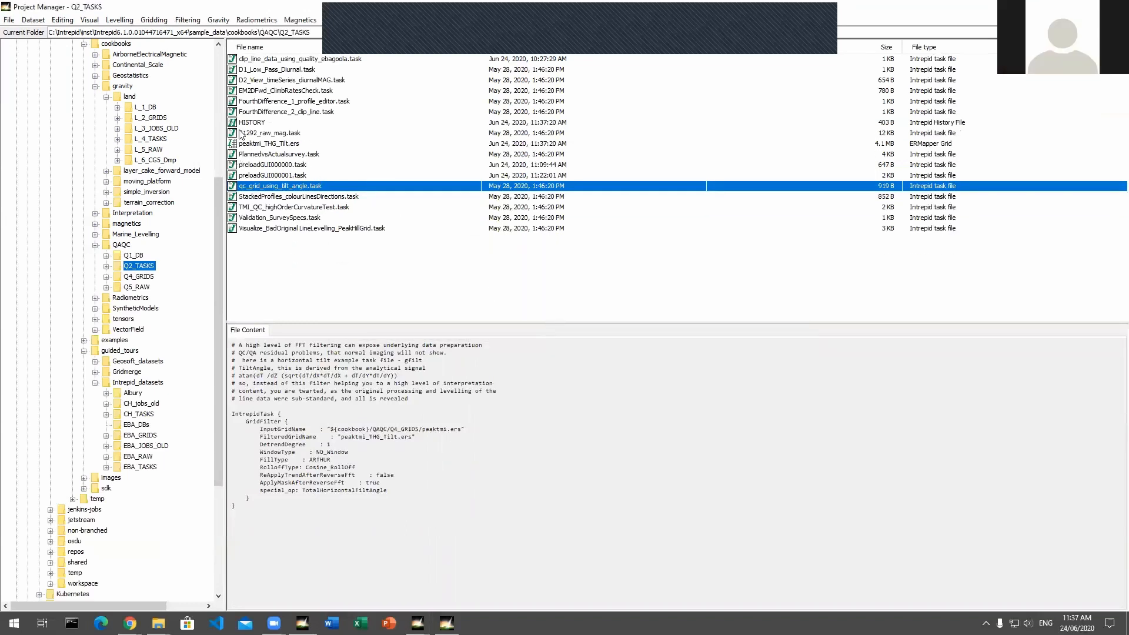
{"action": "left_click", "coordinate": [266, 145]}
{"action": "mouse_move", "coordinate": [267, 376]}
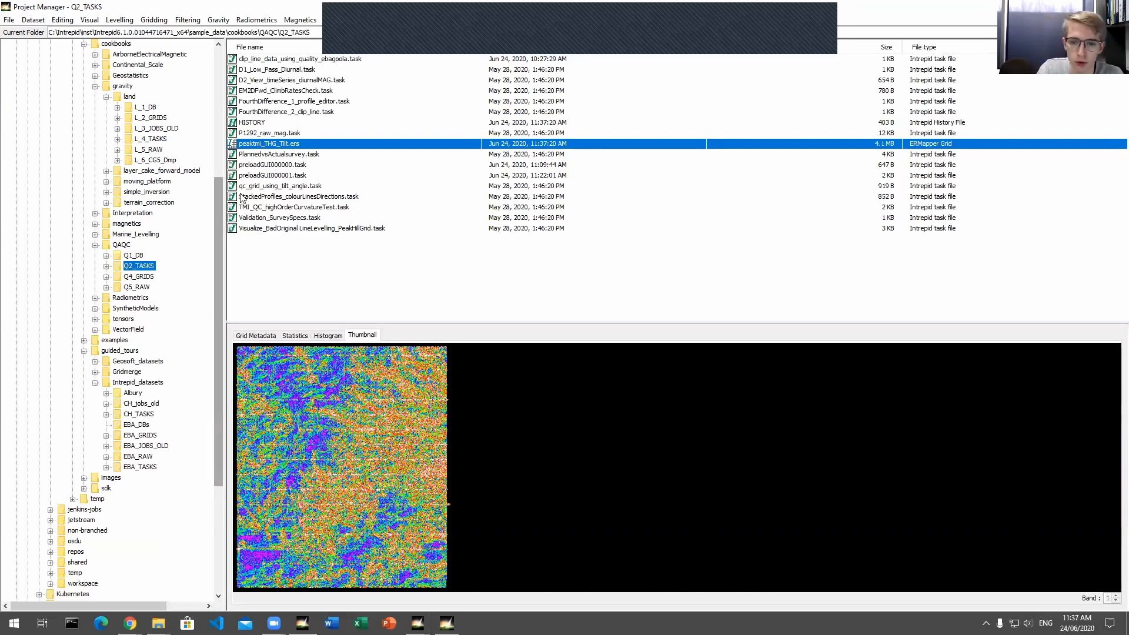
Step: Run the task file TMI_QC_highOrderCurvatureTest.task from the Q2_TASKS folder
{"action": "left_click", "coordinate": [266, 209]}
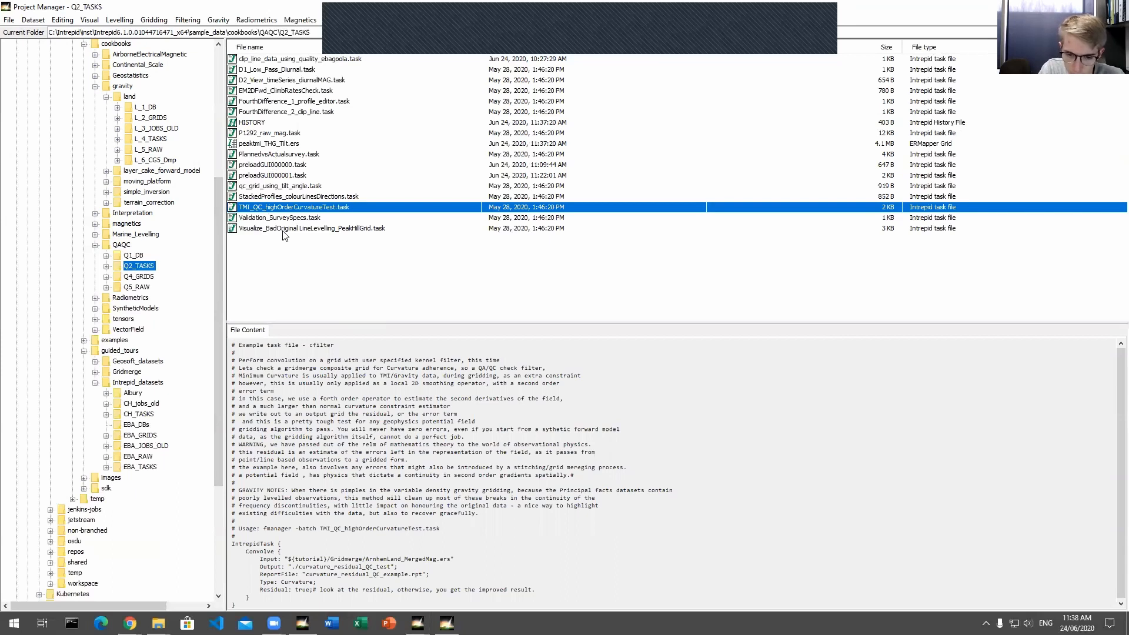
{"action": "right_click", "coordinate": [275, 209]}
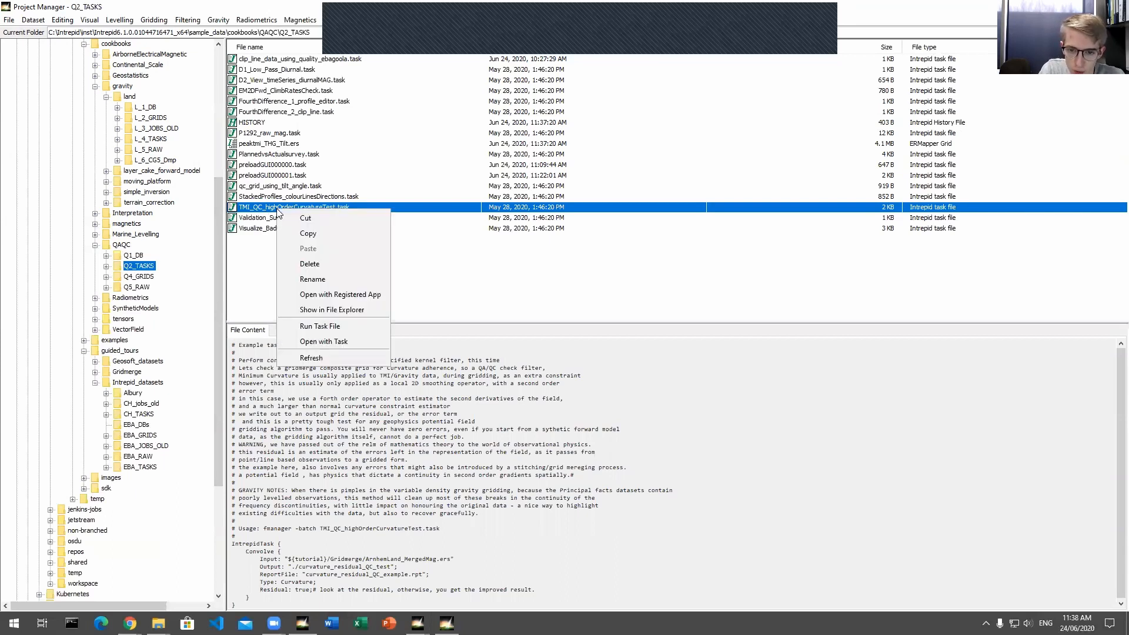
{"action": "left_click", "coordinate": [313, 326]}
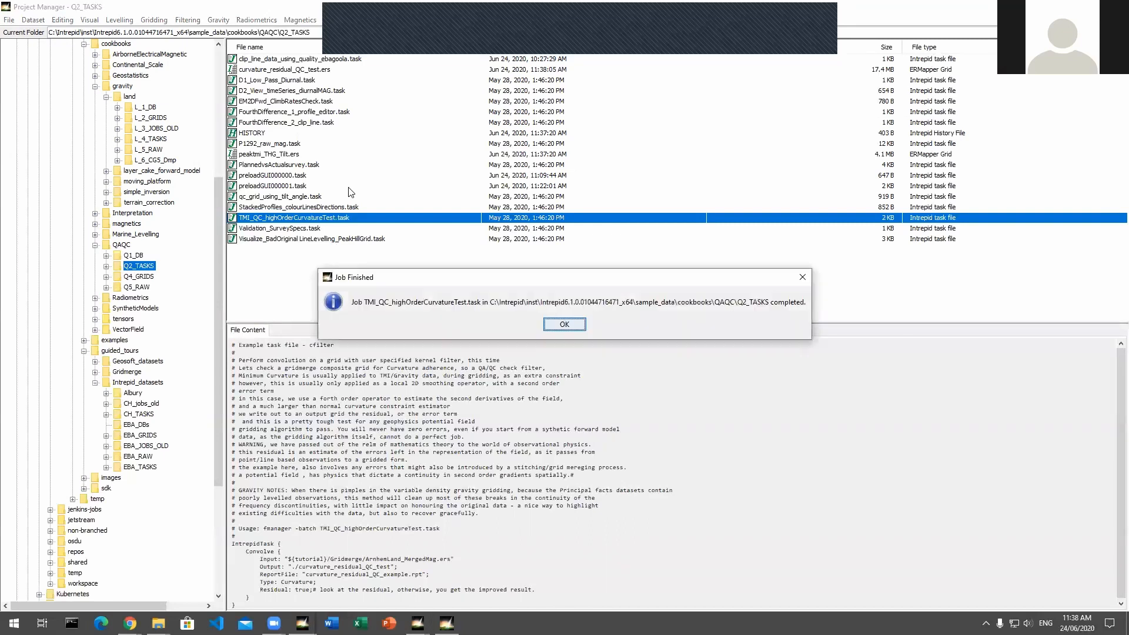
{"action": "left_click", "coordinate": [562, 324]}
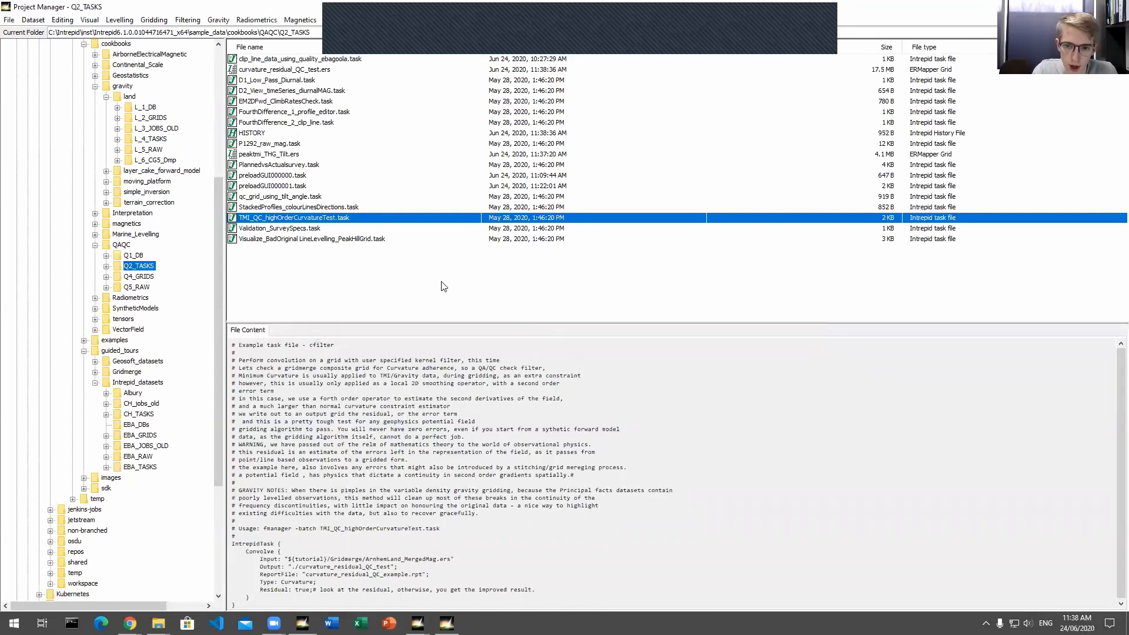
Step: Open curvature_residual_QC_test.ers in 3D Explore, enlarge the map window and show its display settings
{"action": "left_click", "coordinate": [253, 72]}
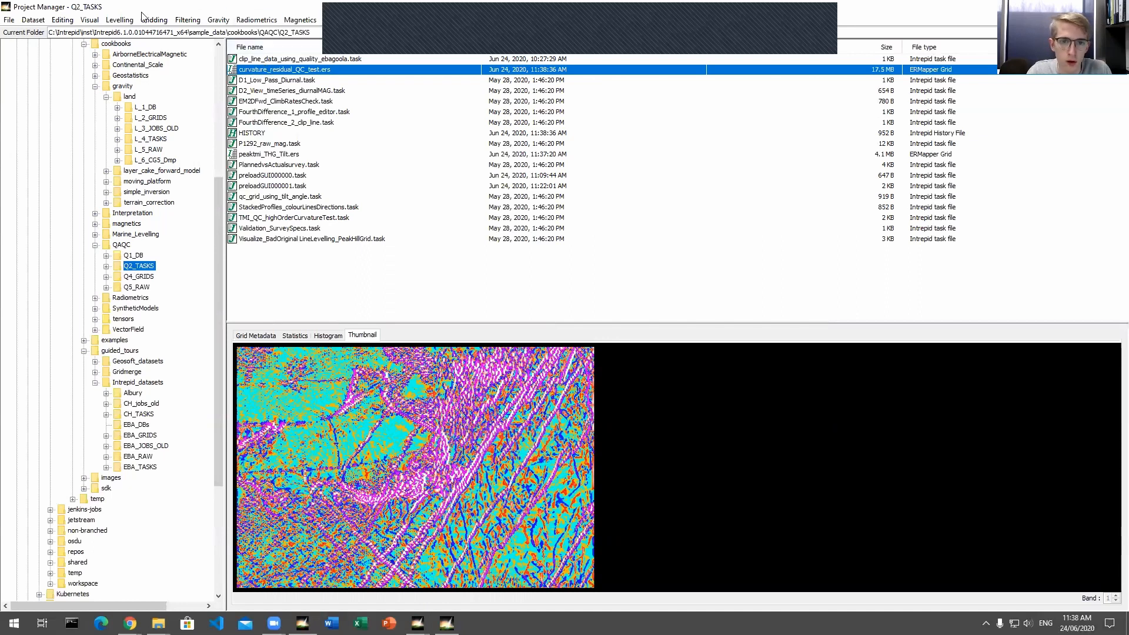
{"action": "left_click", "coordinate": [94, 21]}
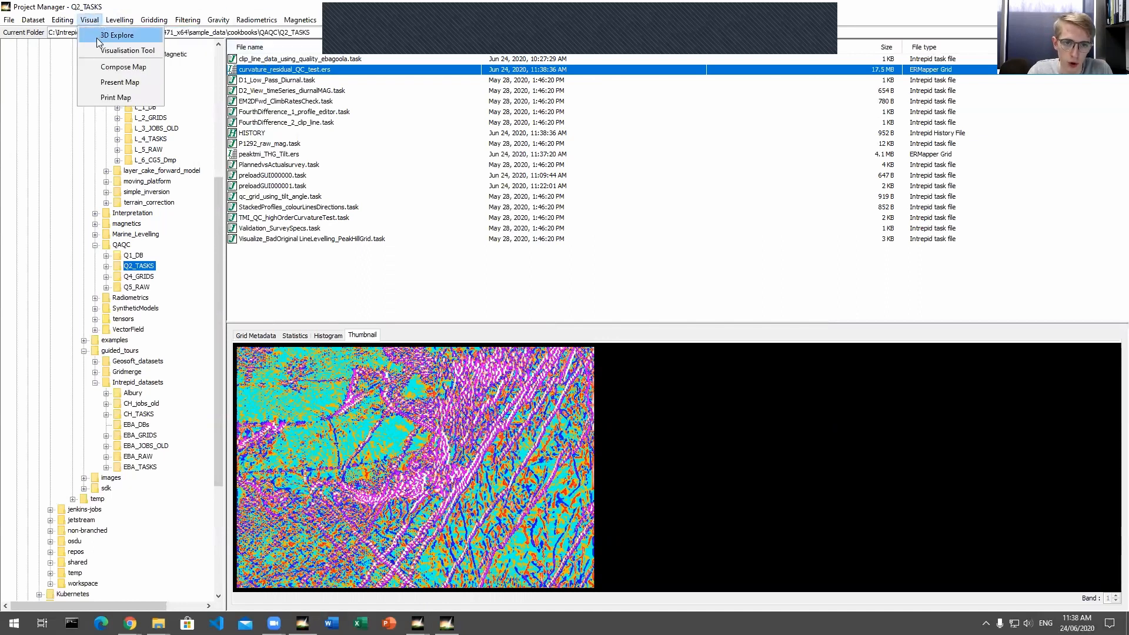
{"action": "left_click", "coordinate": [100, 36]}
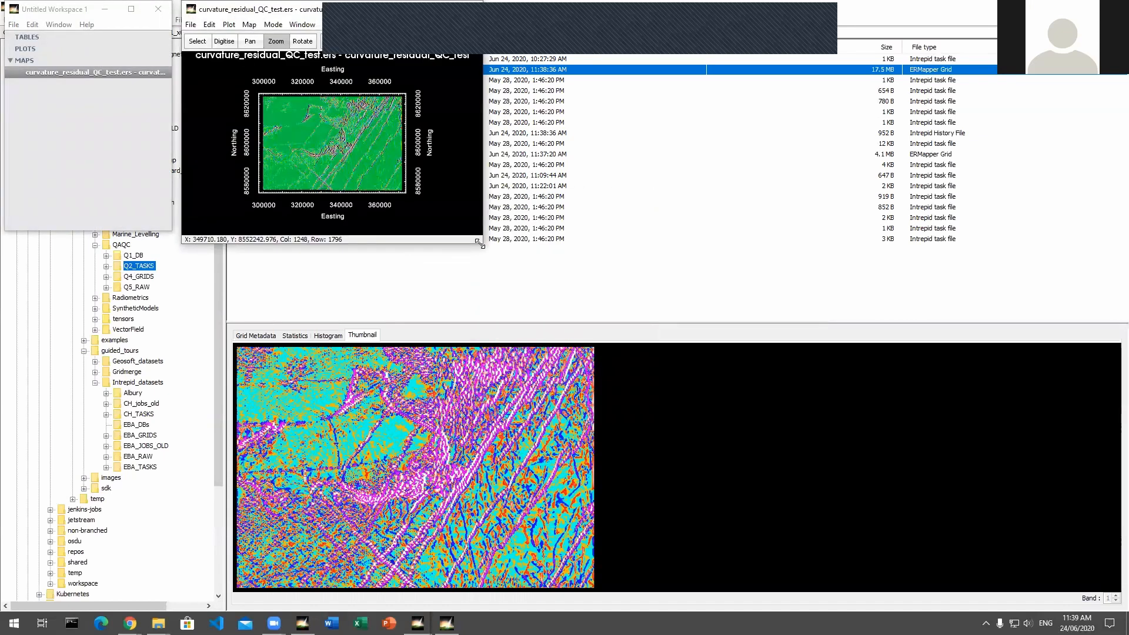
{"action": "left_click_drag", "start_coordinate": [479, 242], "coordinate": [729, 545]}
{"action": "left_click", "coordinate": [708, 34]}
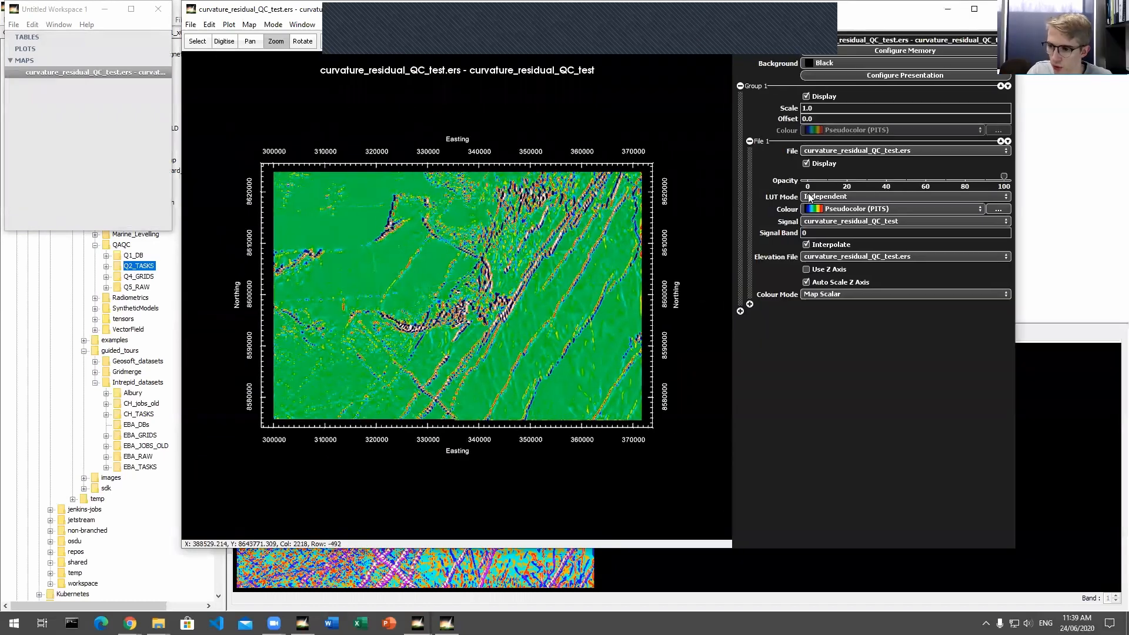
Step: Apply the Red Cycle colour table to the curvature residual grid
{"action": "left_click", "coordinate": [827, 210]}
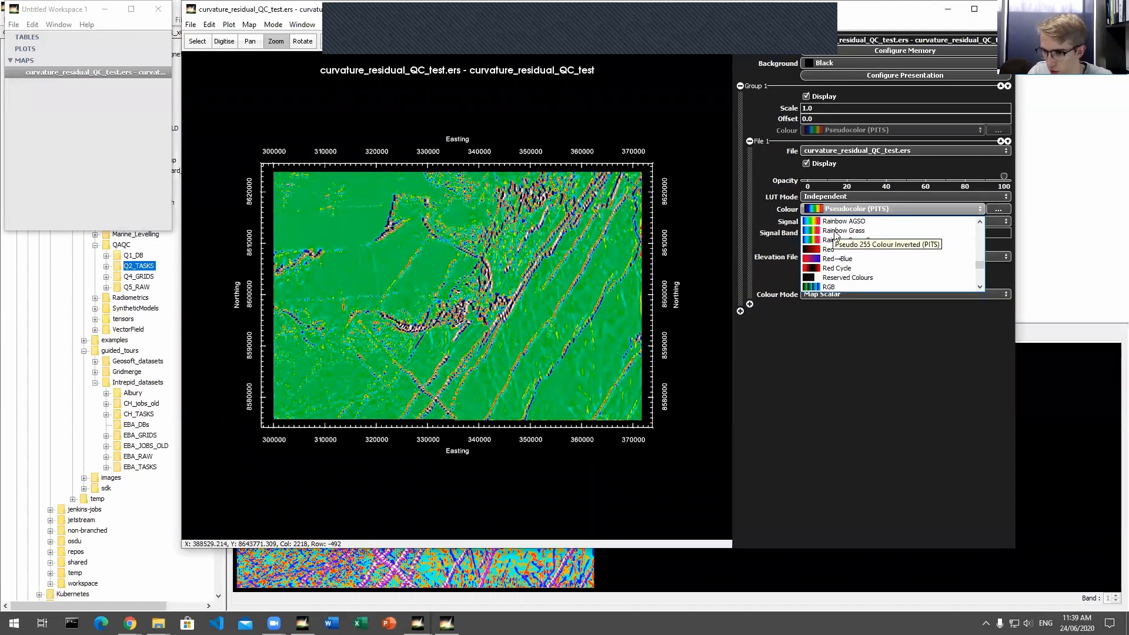
{"action": "left_click", "coordinate": [838, 260]}
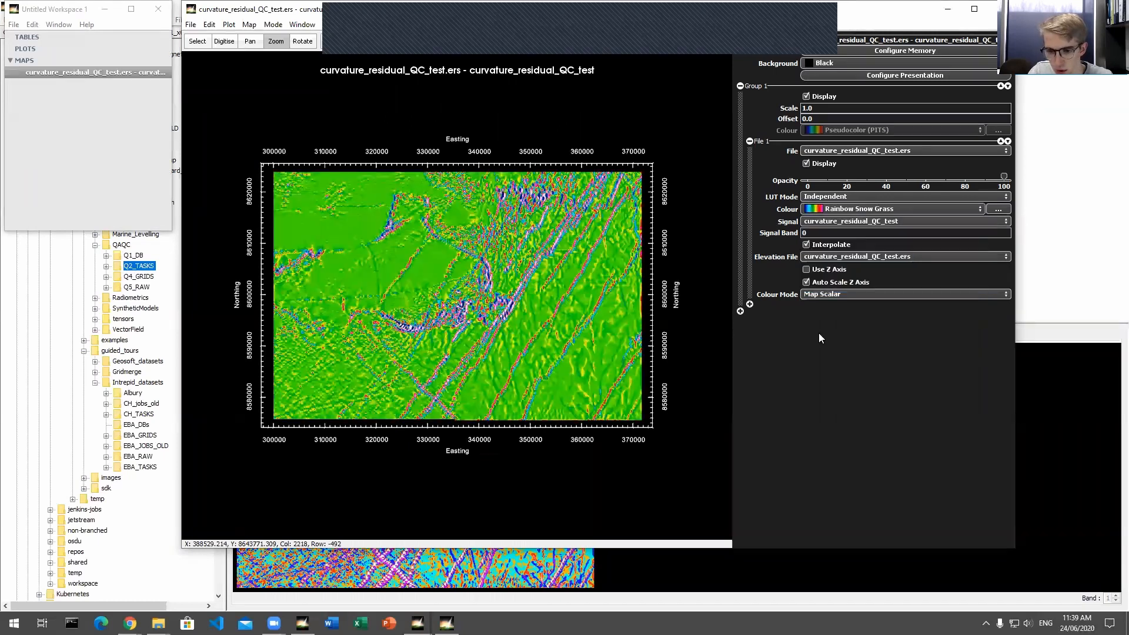
{"action": "left_click", "coordinate": [840, 210]}
{"action": "scroll", "coordinate": [837, 279], "scroll_direction": "down", "scroll_amount": 2}
{"action": "left_click", "coordinate": [841, 276]}
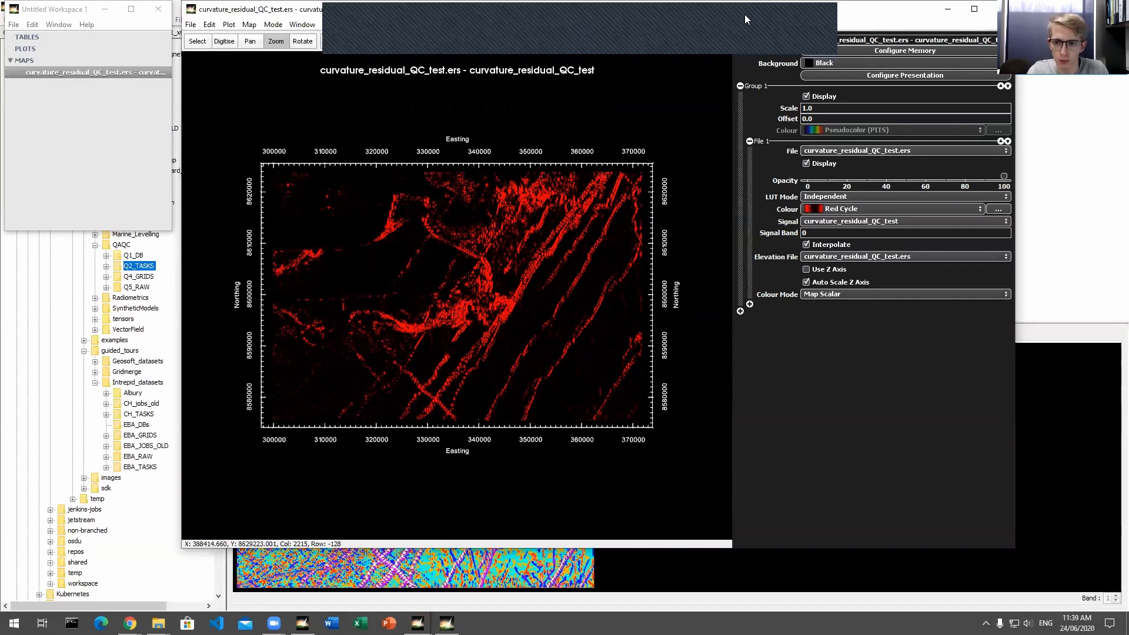
Step: Close the curvature residual map and its workspace window to return to the Project Manager
{"action": "left_click_drag", "start_coordinate": [745, 15], "coordinate": [742, 24]}
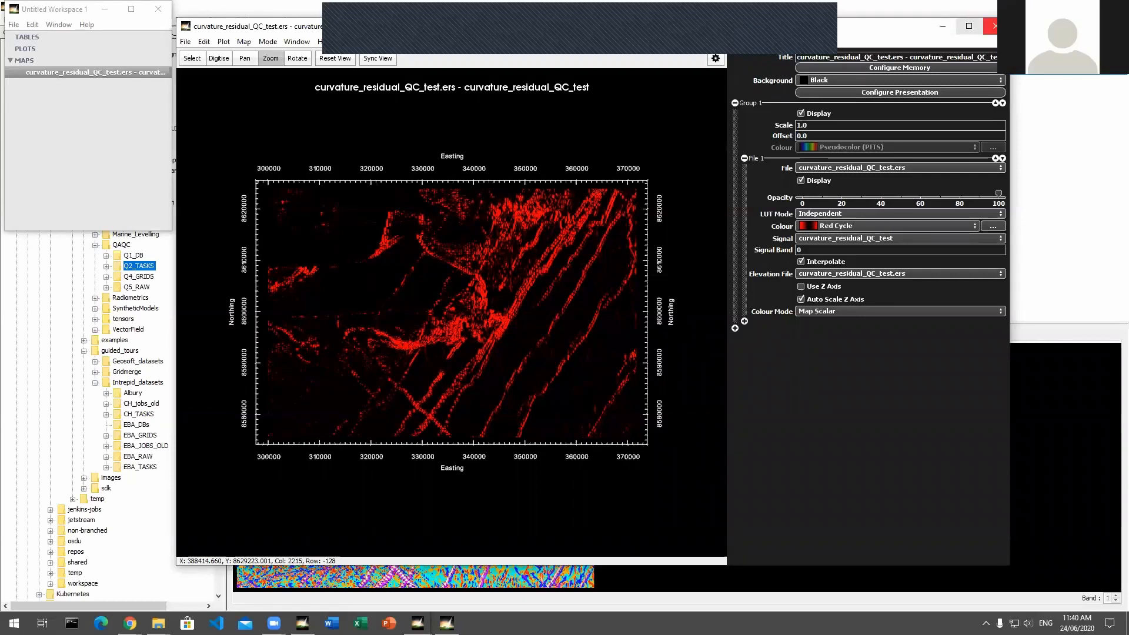
{"action": "left_click", "coordinate": [993, 26]}
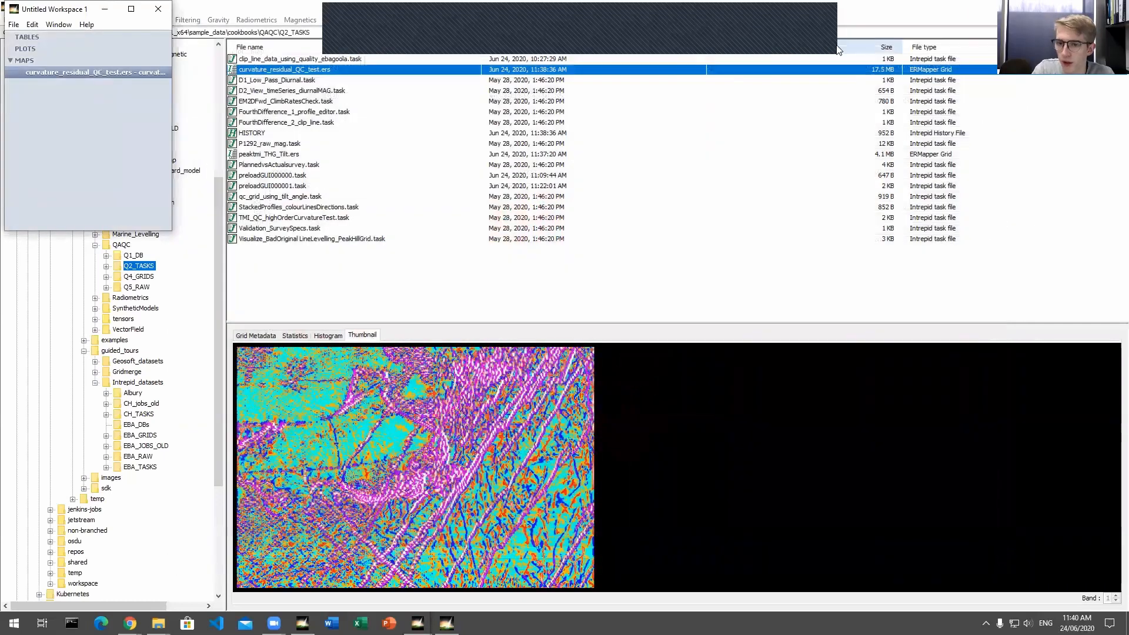
{"action": "left_click", "coordinate": [167, 16]}
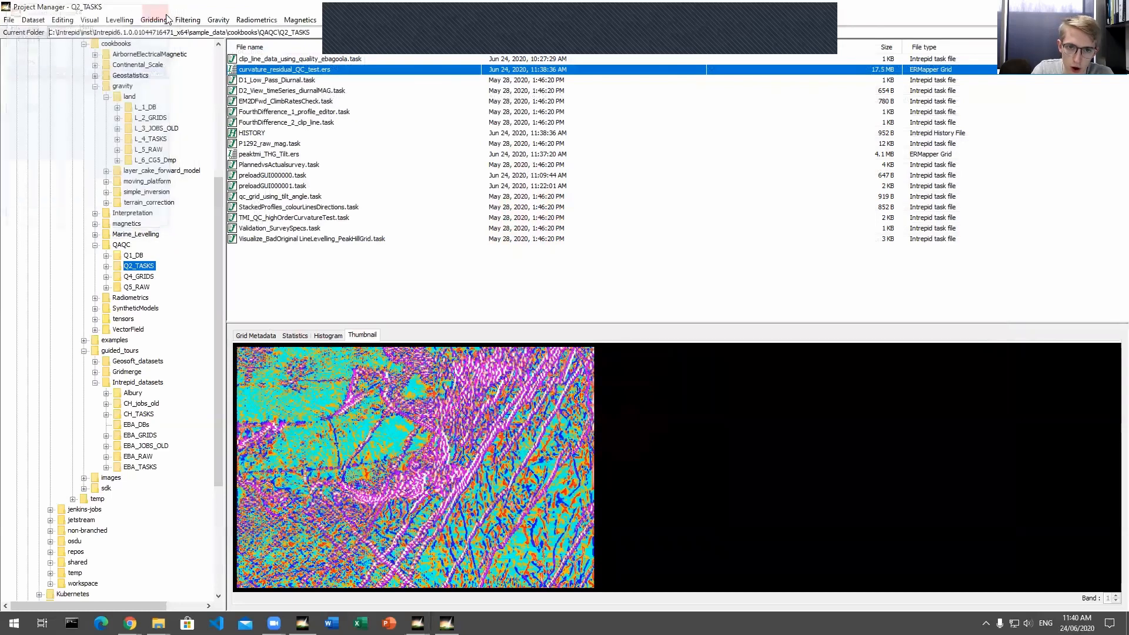
Step: Load Survey9705_1..DIR from the gravity land L_1_DB folder into the Gridding tool and set FreeAir as the data field
{"action": "left_click", "coordinate": [147, 108]}
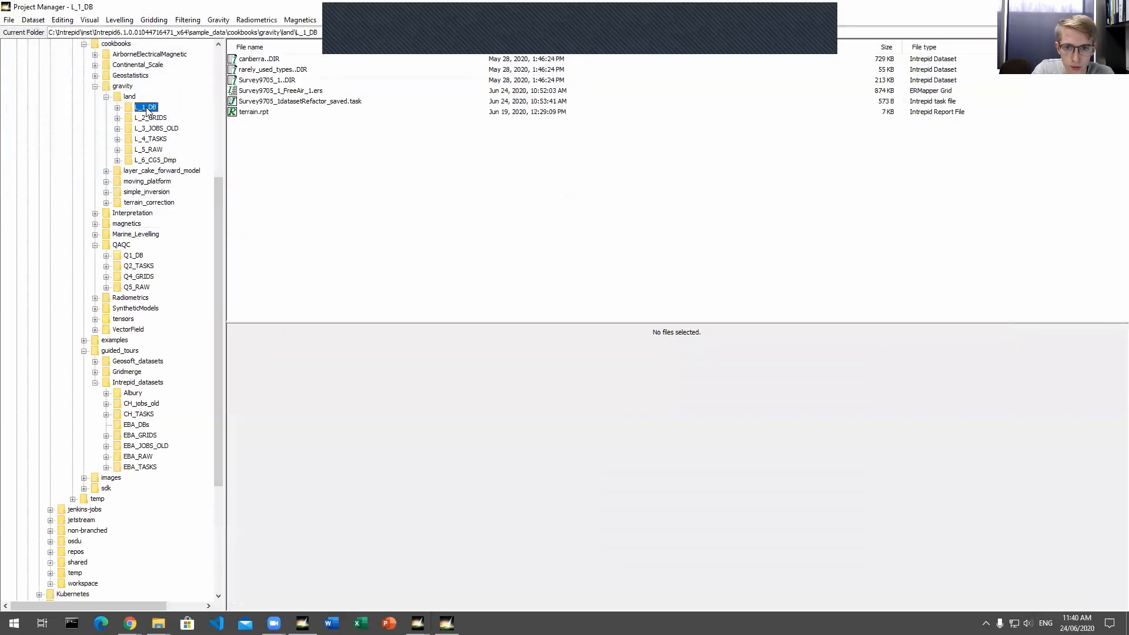
{"action": "left_click", "coordinate": [265, 82]}
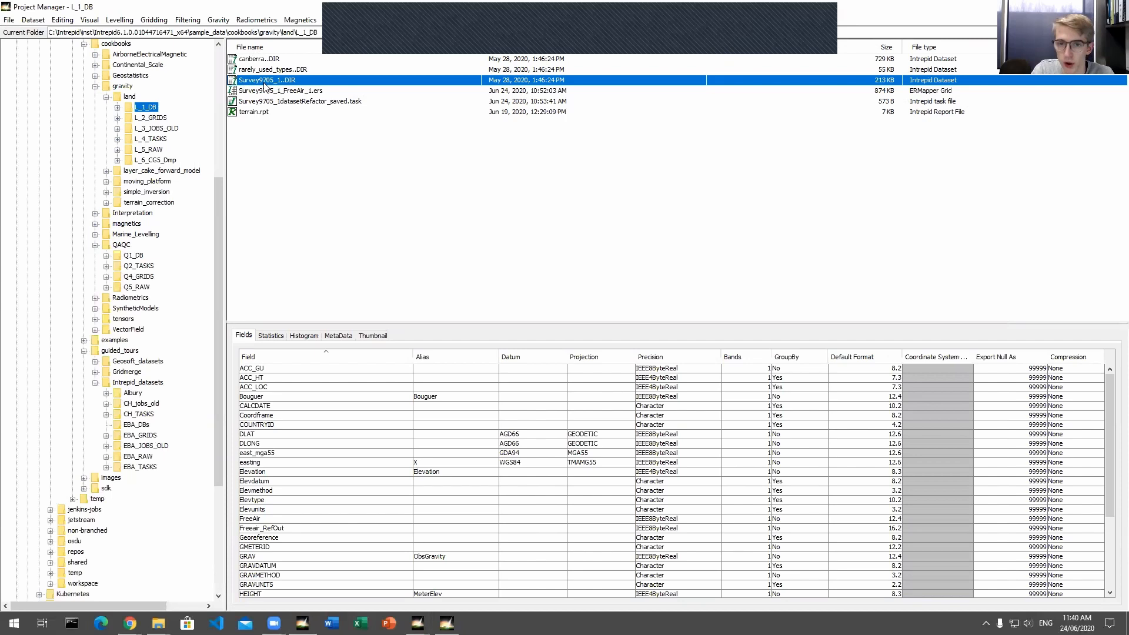
{"action": "left_click", "coordinate": [152, 20]}
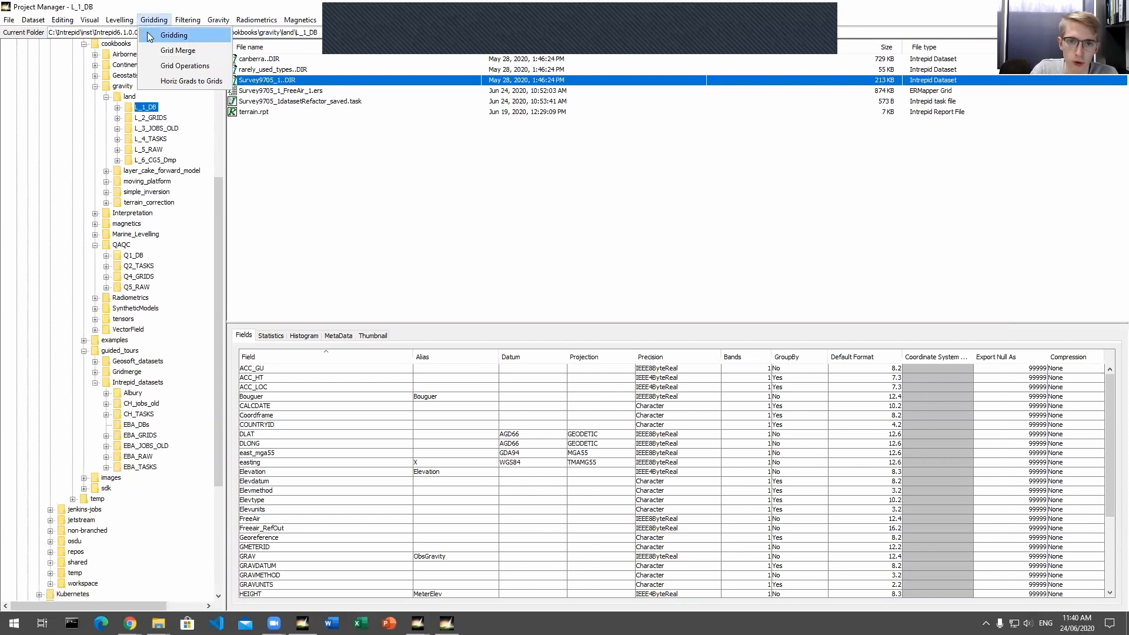
{"action": "left_click", "coordinate": [151, 36]}
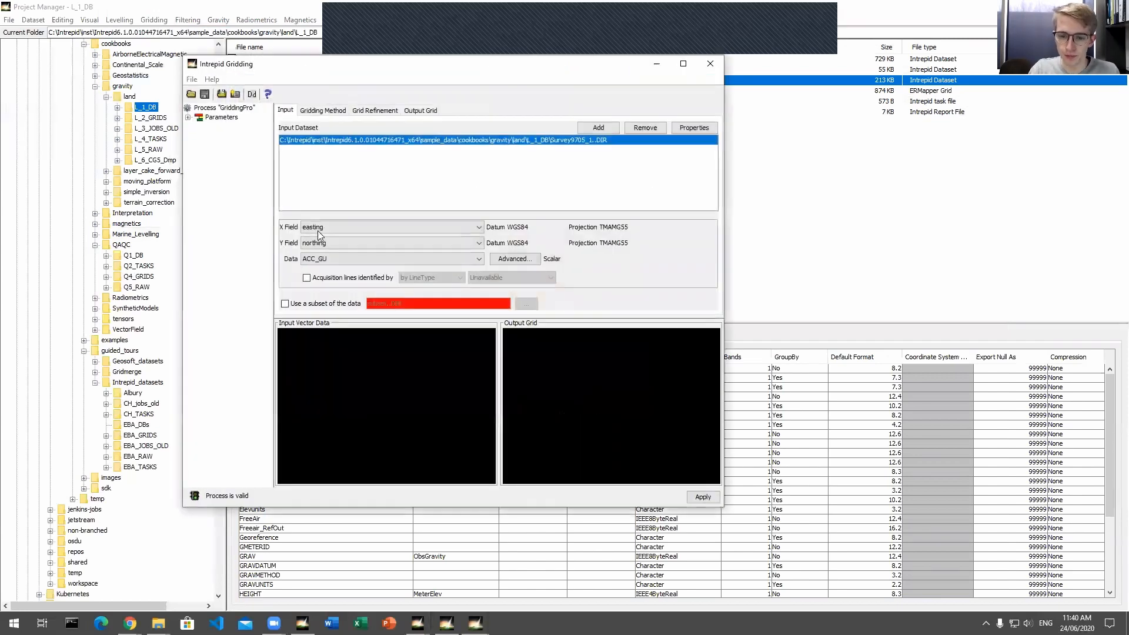
{"action": "left_click", "coordinate": [315, 259]}
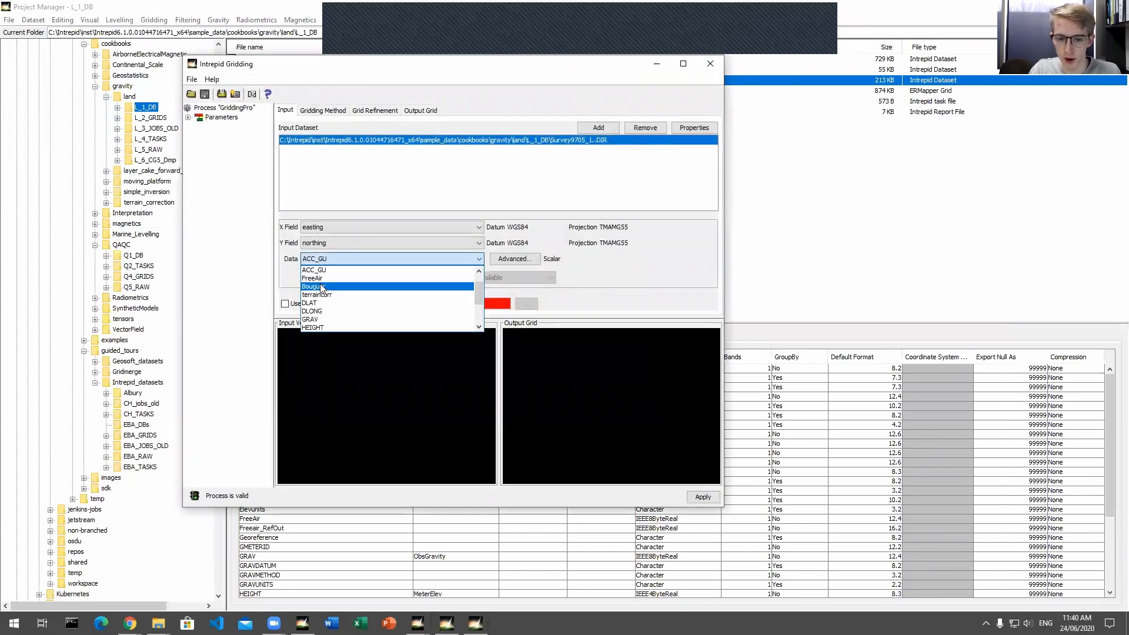
{"action": "key", "text": "Return"}
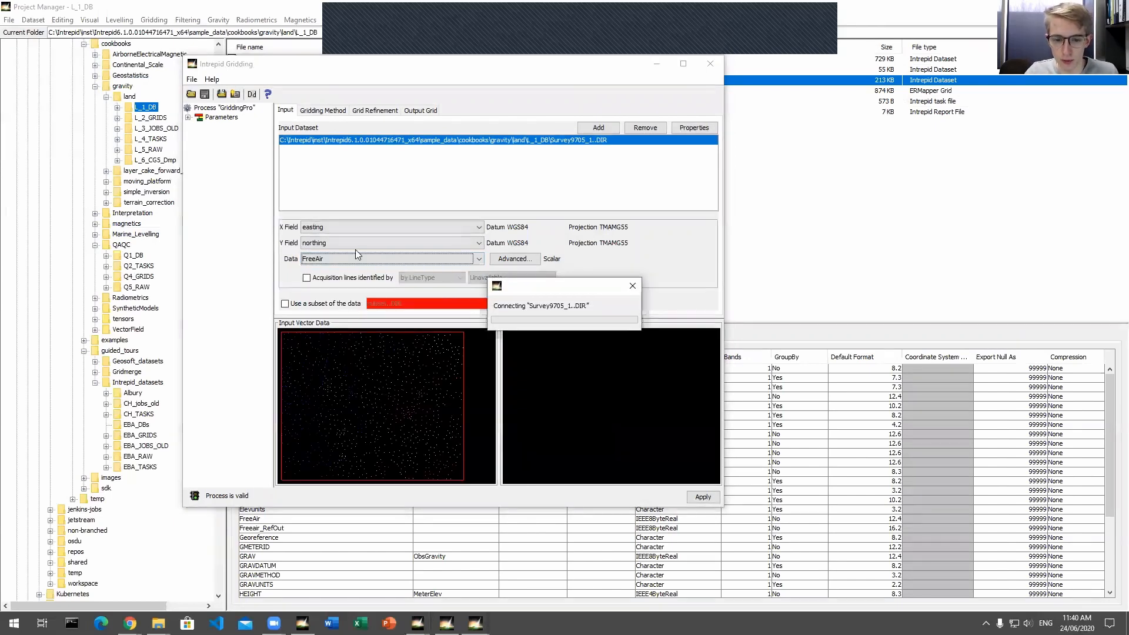
Step: Review the gridding method and refinement settings, and set the output grid's X and Y cell size to 400
{"action": "left_click", "coordinate": [325, 112]}
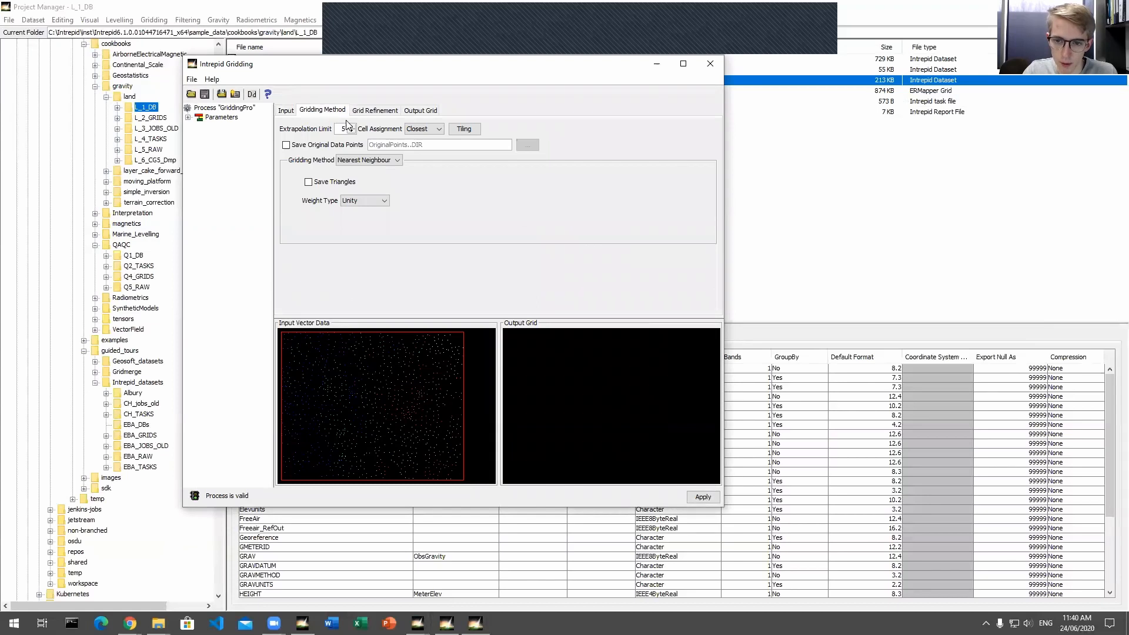
{"action": "left_click", "coordinate": [375, 110]}
{"action": "left_click", "coordinate": [420, 111]}
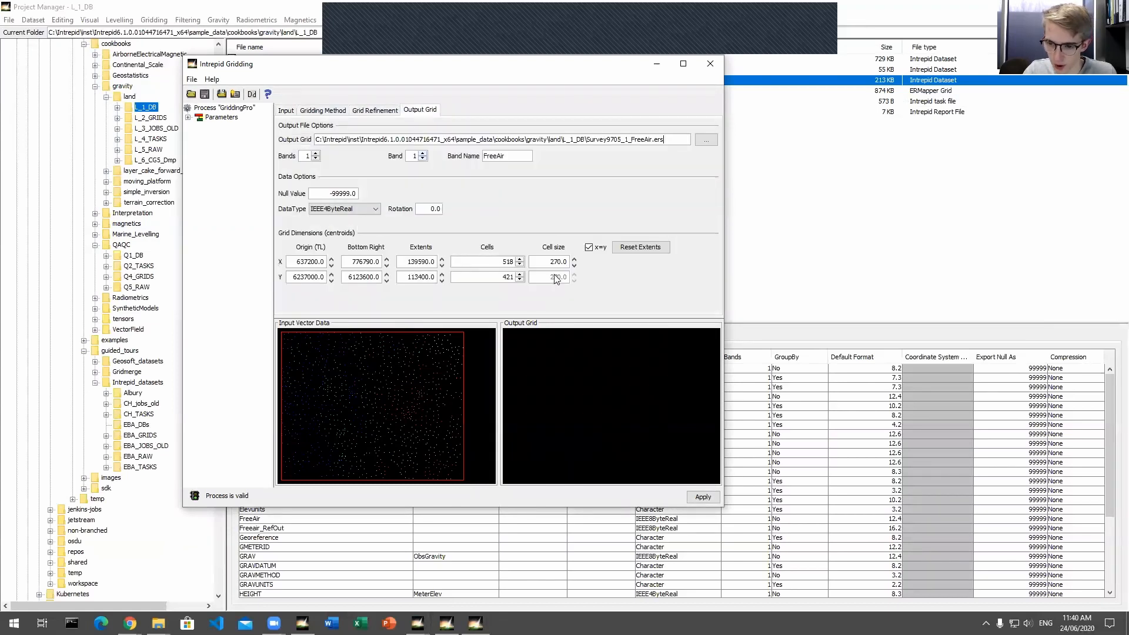
{"action": "key", "text": "BackSpace"}
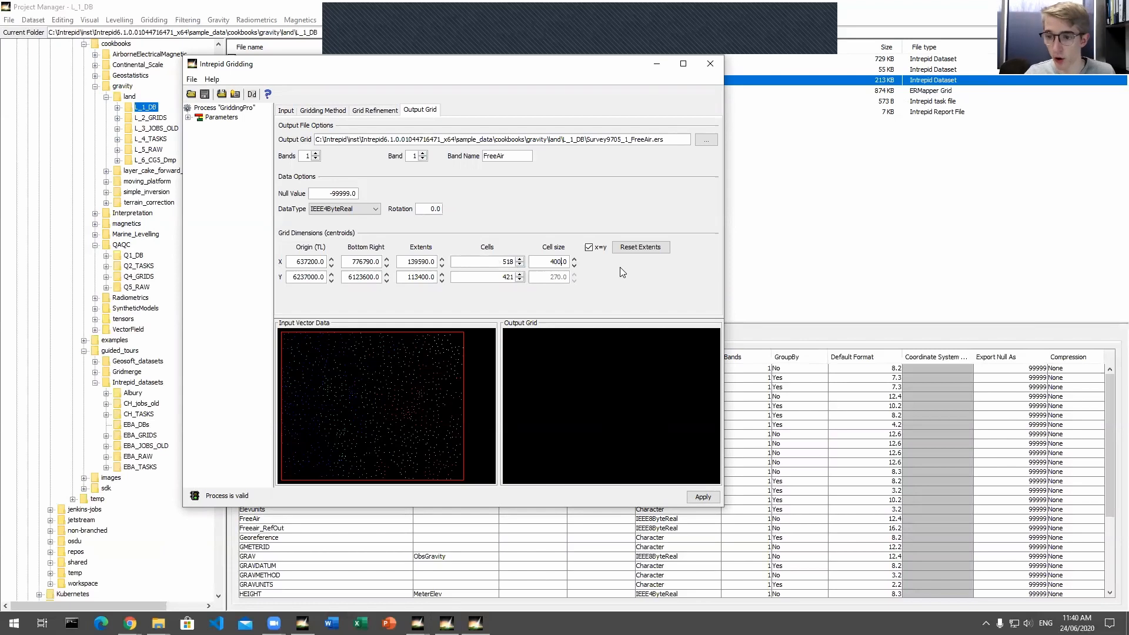
{"action": "left_click", "coordinate": [388, 112]}
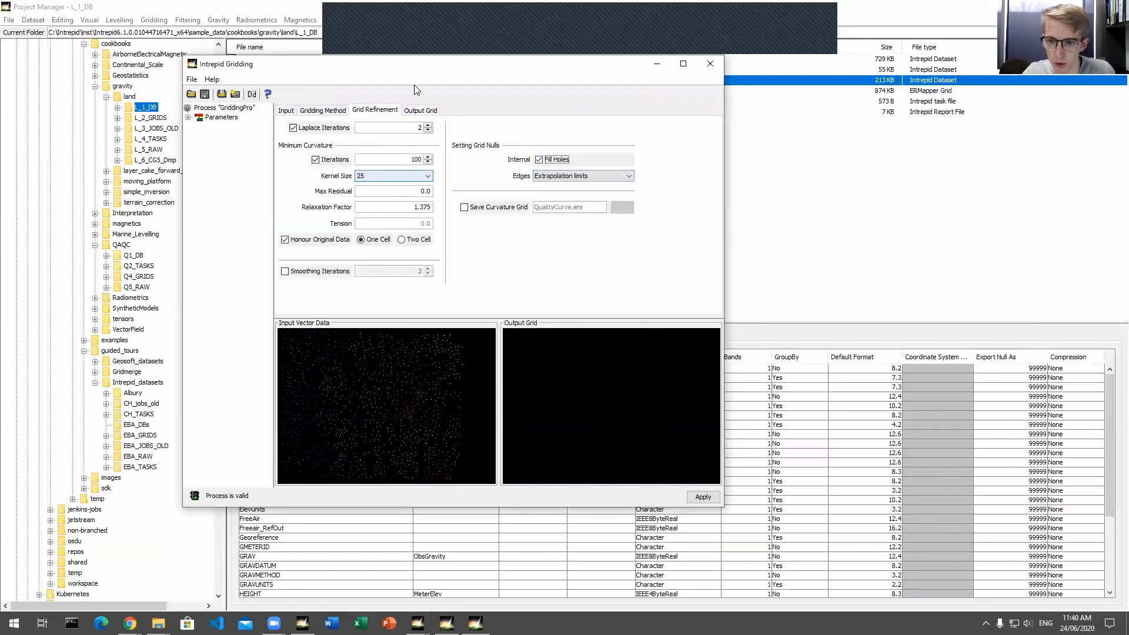
{"action": "left_click", "coordinate": [417, 111]}
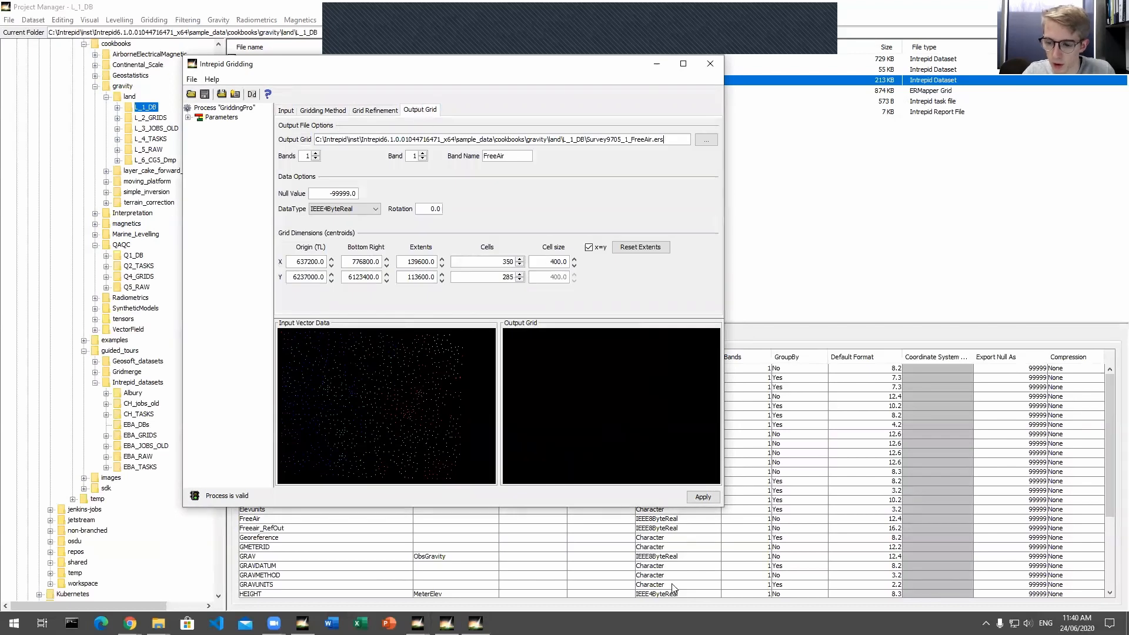
Step: Run the FreeAir gridding with the shown refinement settings, inspect the output grid and close the Gridding tool
{"action": "left_click", "coordinate": [386, 112]}
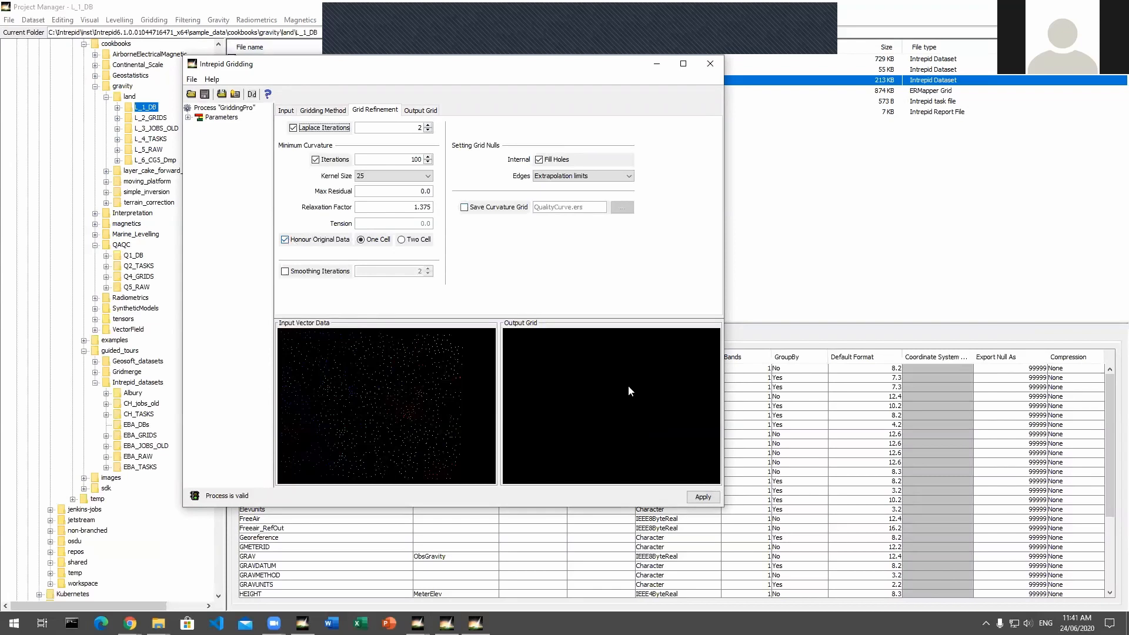
{"action": "left_click", "coordinate": [711, 498]}
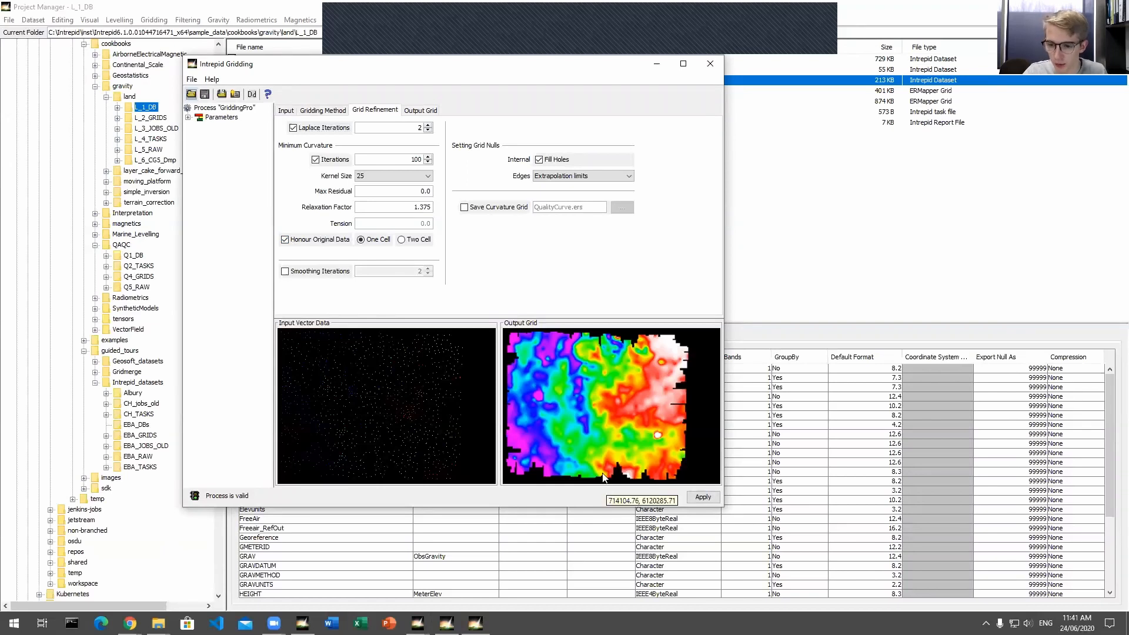
{"action": "mouse_move", "coordinate": [601, 336]}
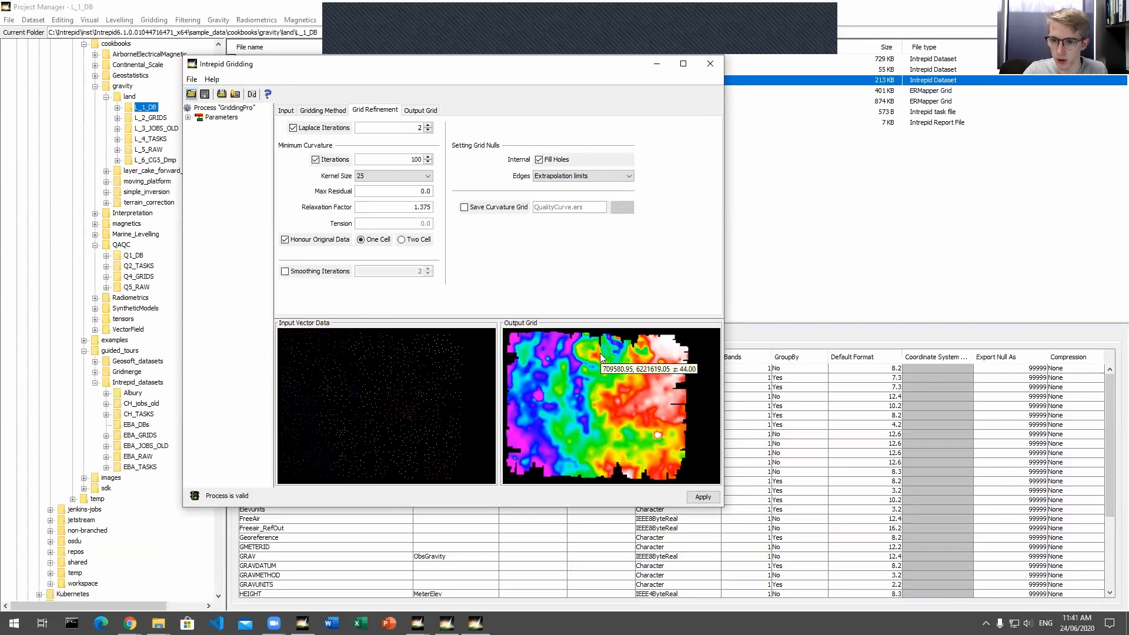
{"action": "left_click", "coordinate": [715, 63]}
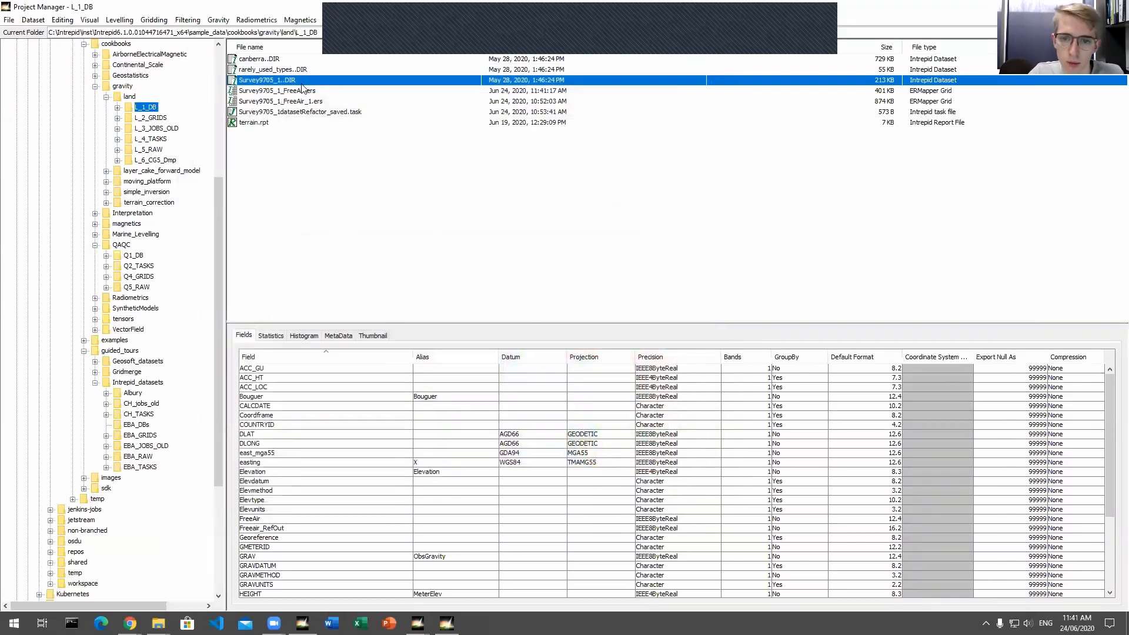
Step: Delete the old Survey9705_1_FreeAir_1.ers grid and preview Survey9705_1_FreeAir.ers
{"action": "left_click", "coordinate": [303, 102]}
{"action": "left_click", "coordinate": [297, 93]}
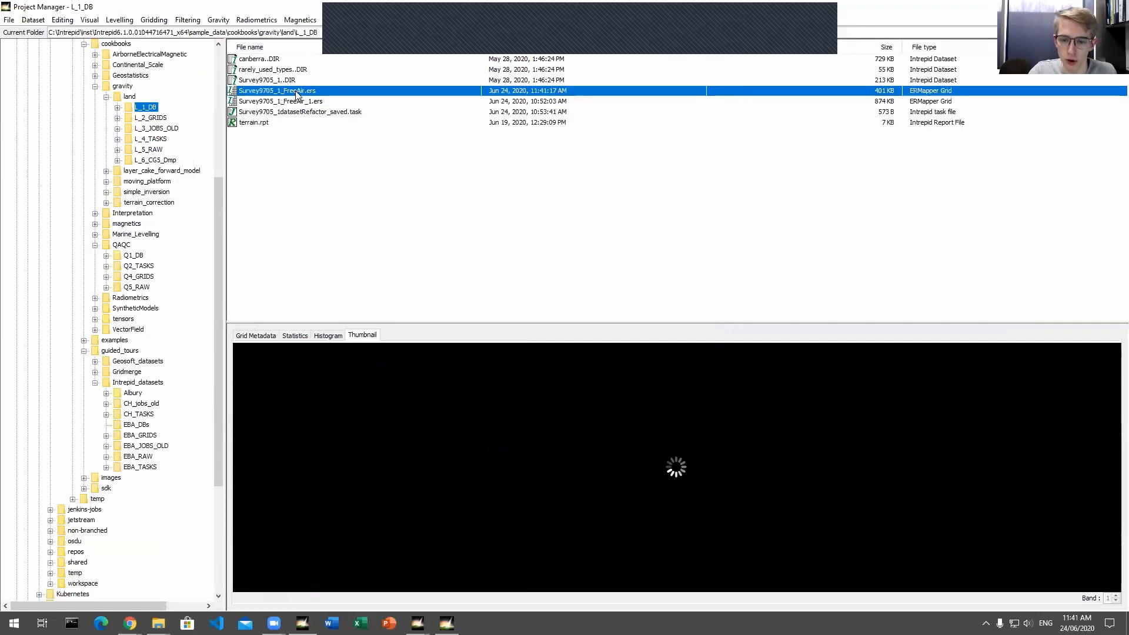
{"action": "left_click", "coordinate": [291, 104]}
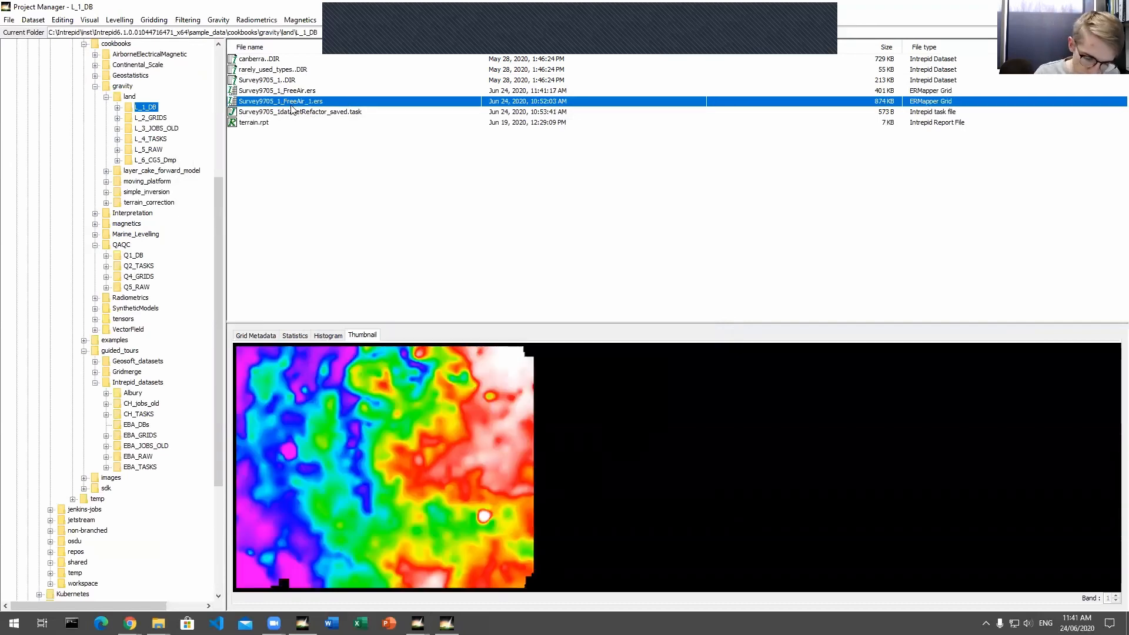
{"action": "key", "text": "Delete"}
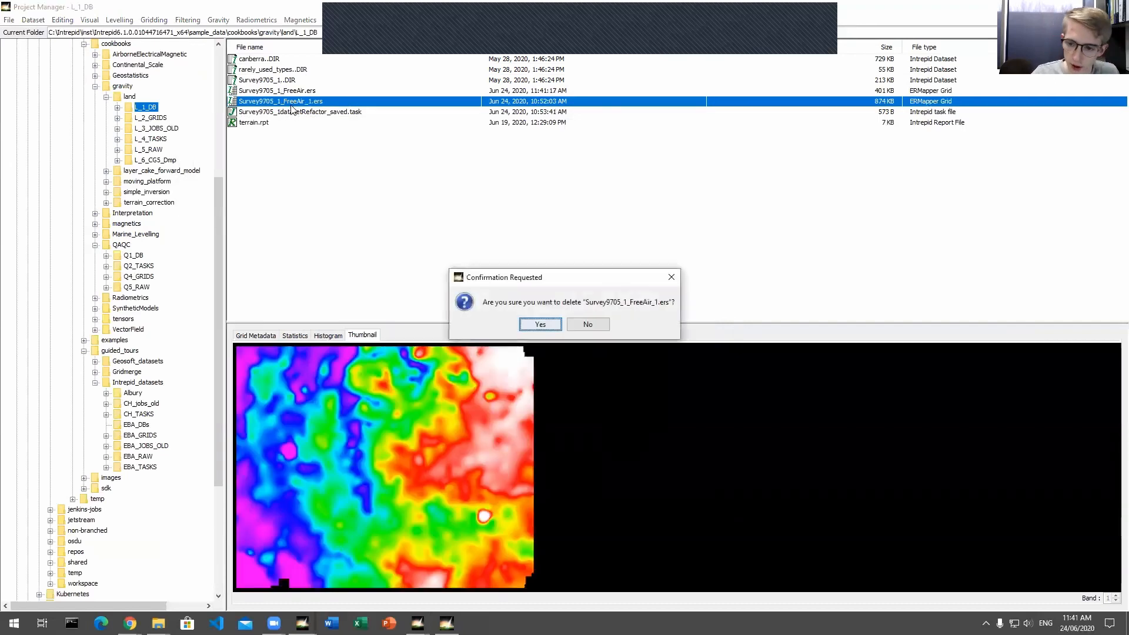
{"action": "left_click", "coordinate": [529, 324]}
{"action": "left_click", "coordinate": [312, 92]}
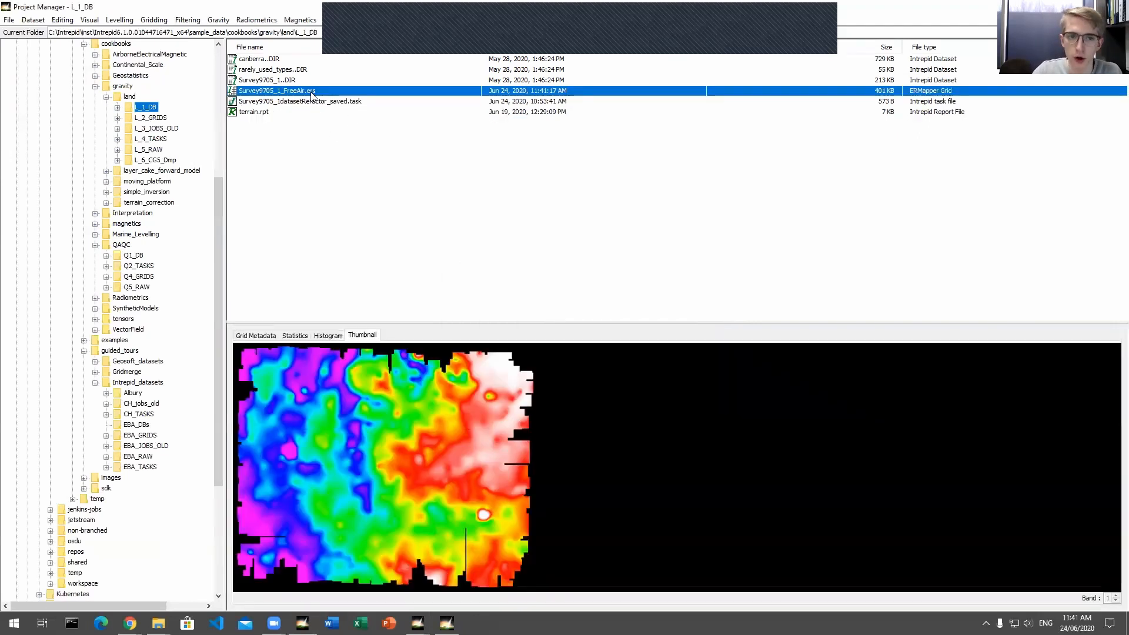
Step: Open the Dataset Refactor tool and load Survey9705_1_FreeAir.ers as the reference grid dataset
{"action": "left_click", "coordinate": [37, 21]}
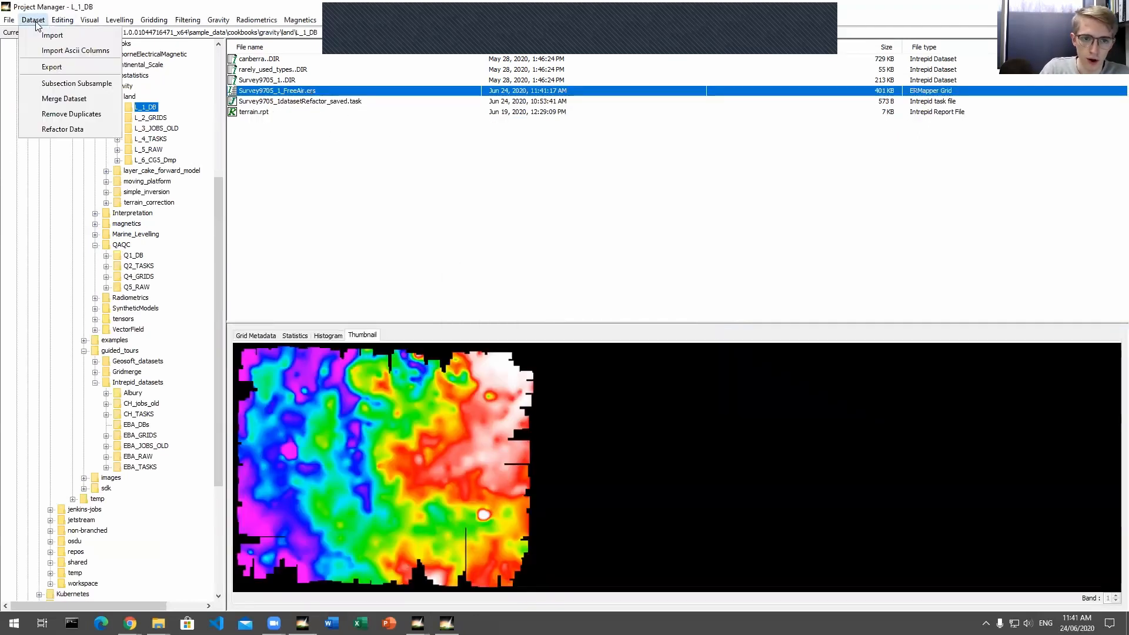
{"action": "left_click", "coordinate": [46, 128]}
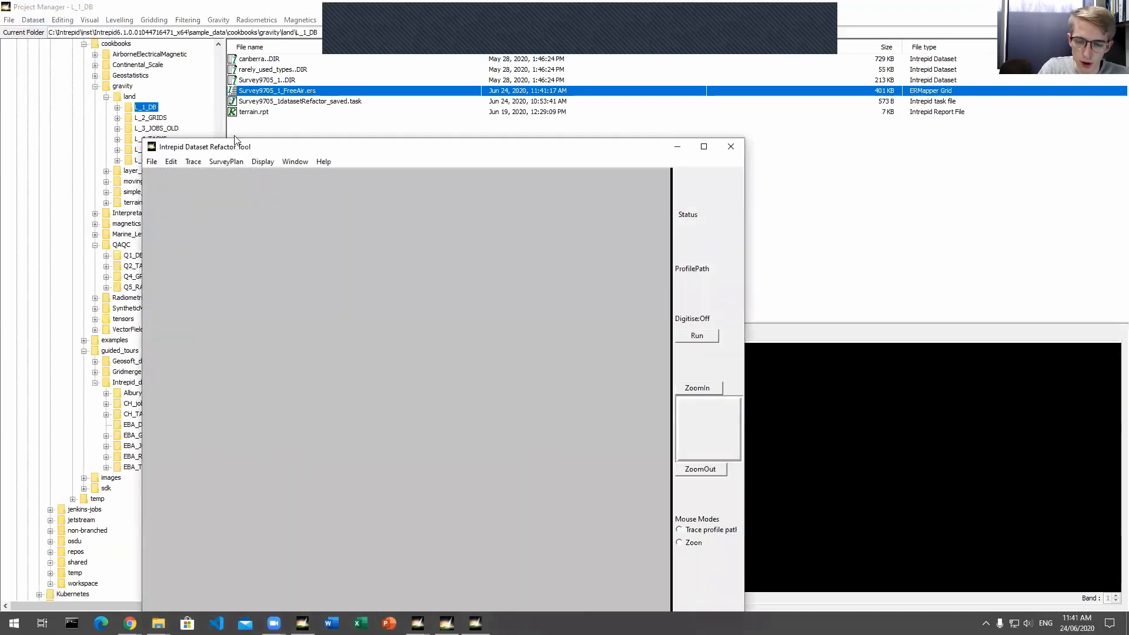
{"action": "left_click_drag", "start_coordinate": [236, 139], "coordinate": [239, 78]}
{"action": "left_click", "coordinate": [156, 100]}
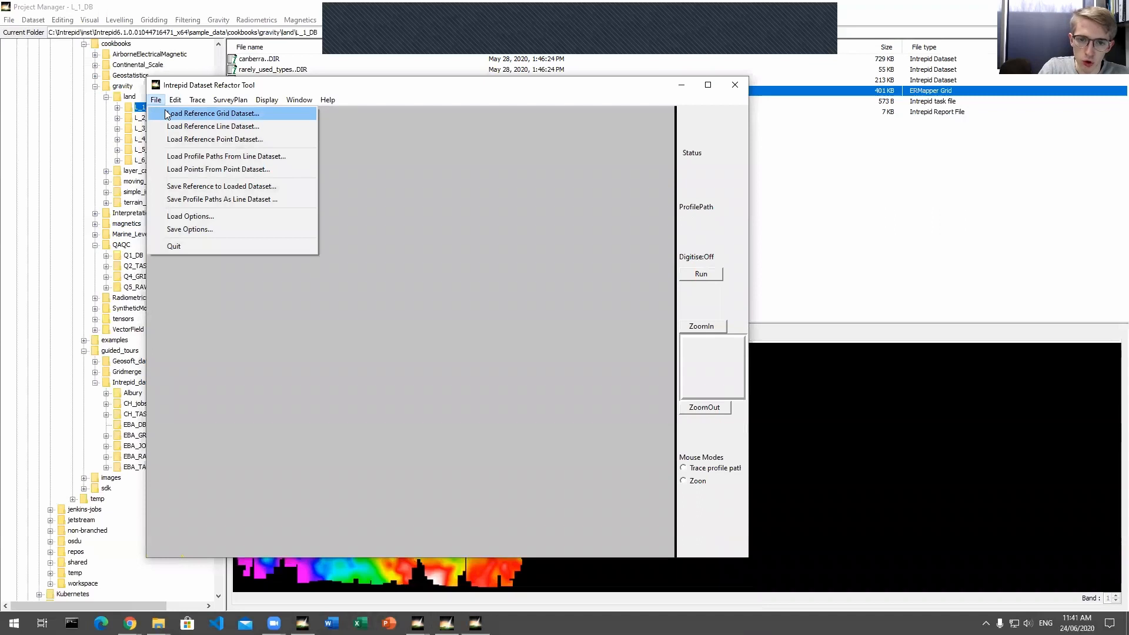
{"action": "left_click", "coordinate": [177, 115]}
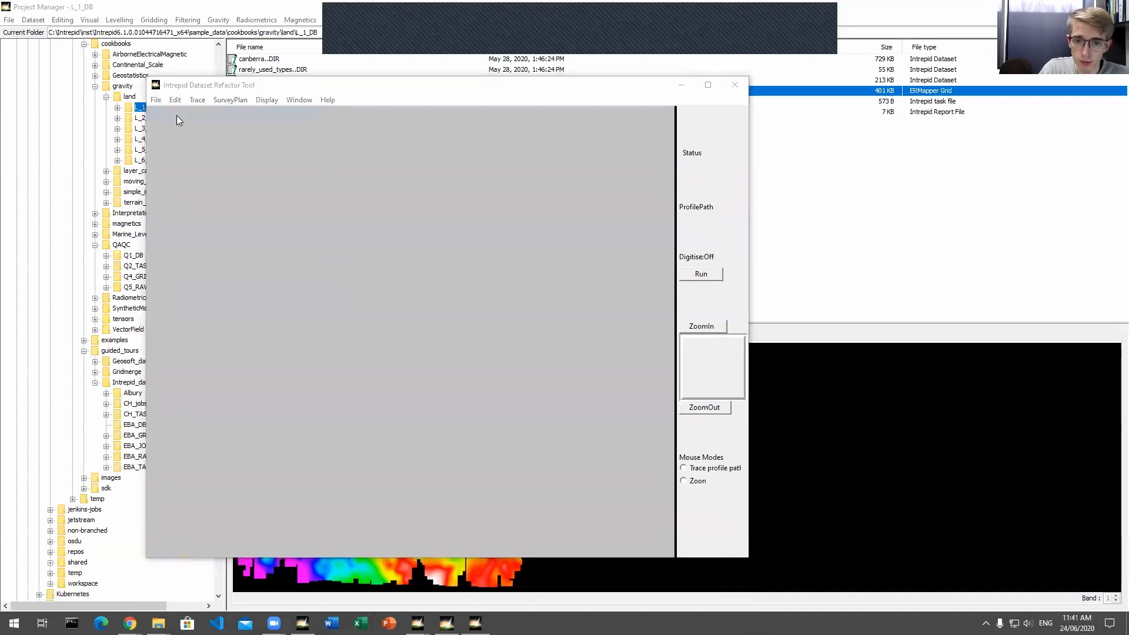
{"action": "left_click", "coordinate": [538, 280]}
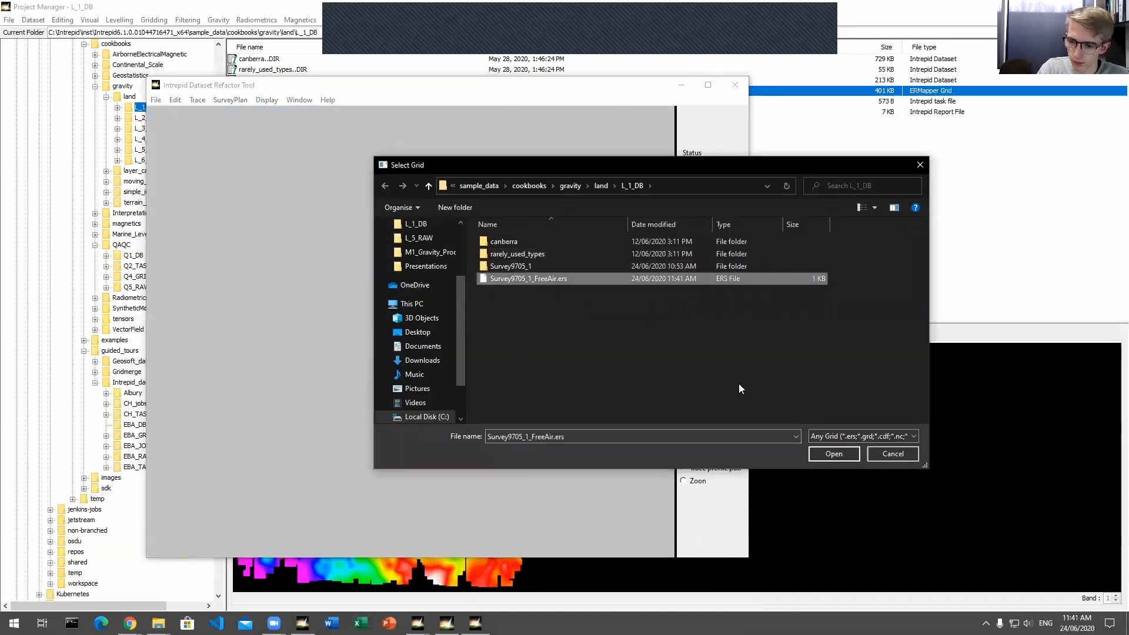
{"action": "left_click", "coordinate": [833, 454]}
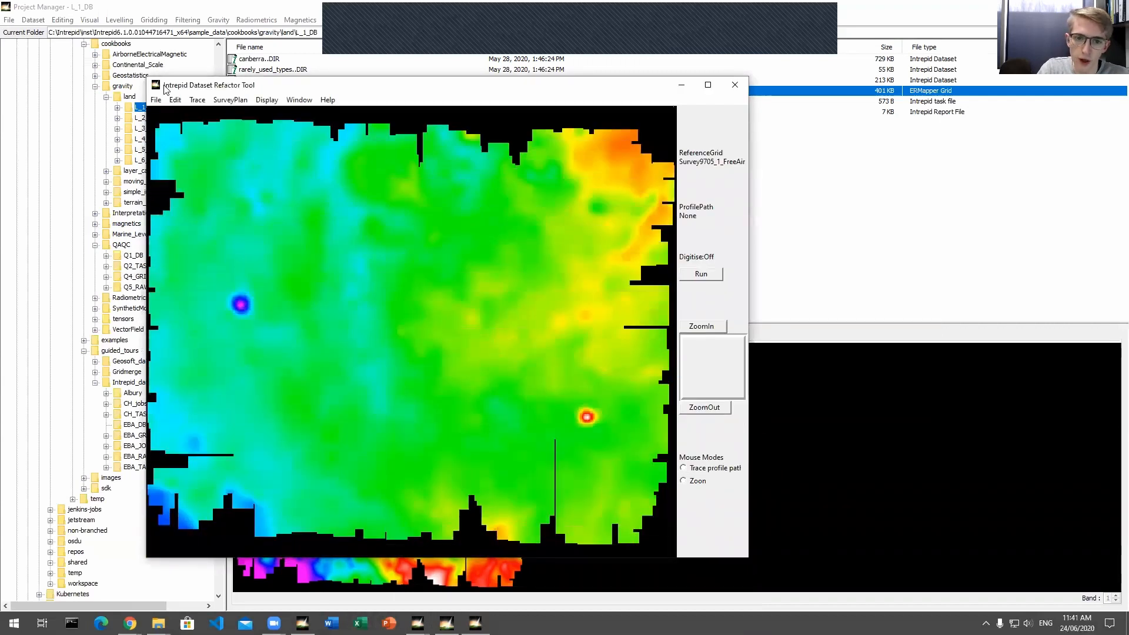
Step: Load the points from the Survey9705_1..DIR point dataset with FreeAir as the optional signal
{"action": "left_click", "coordinate": [156, 100]}
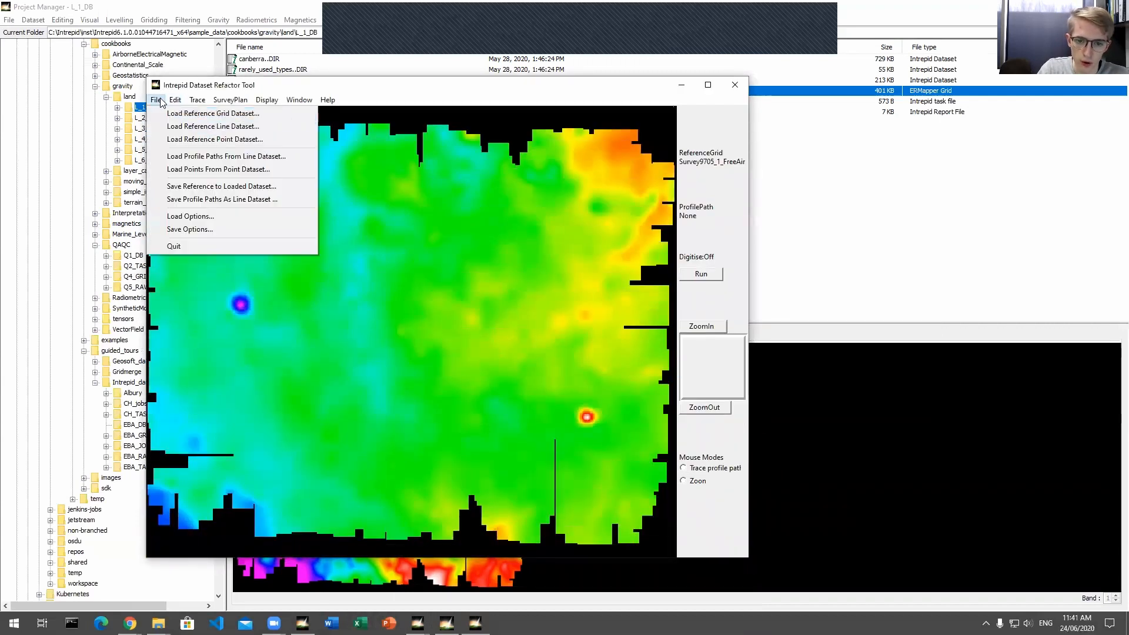
{"action": "left_click", "coordinate": [176, 169]}
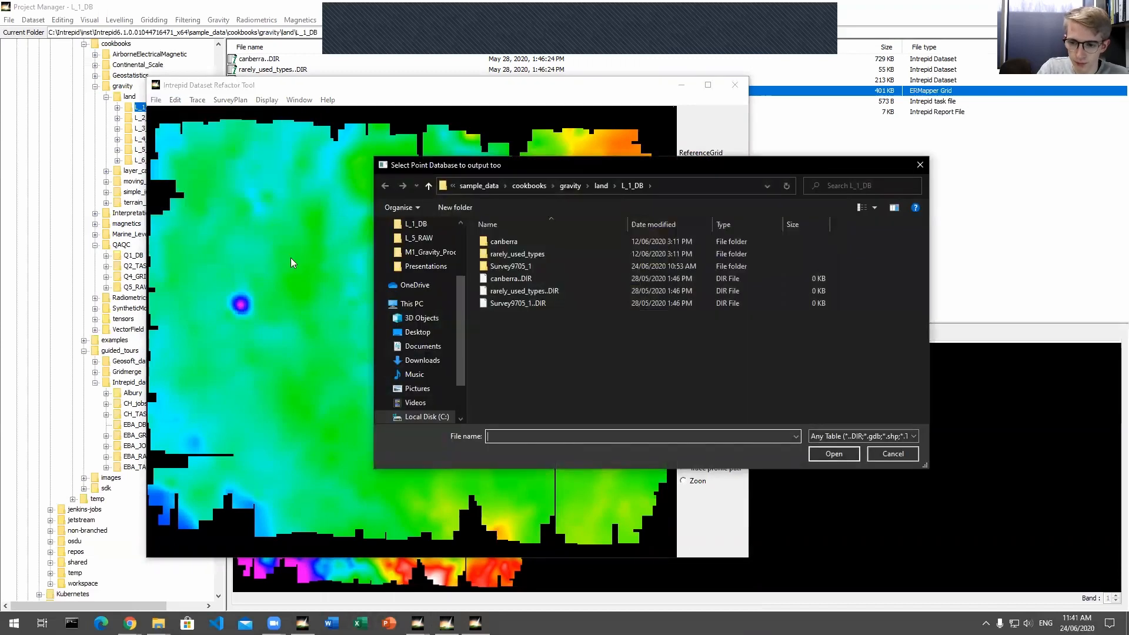
{"action": "left_click", "coordinate": [497, 303]}
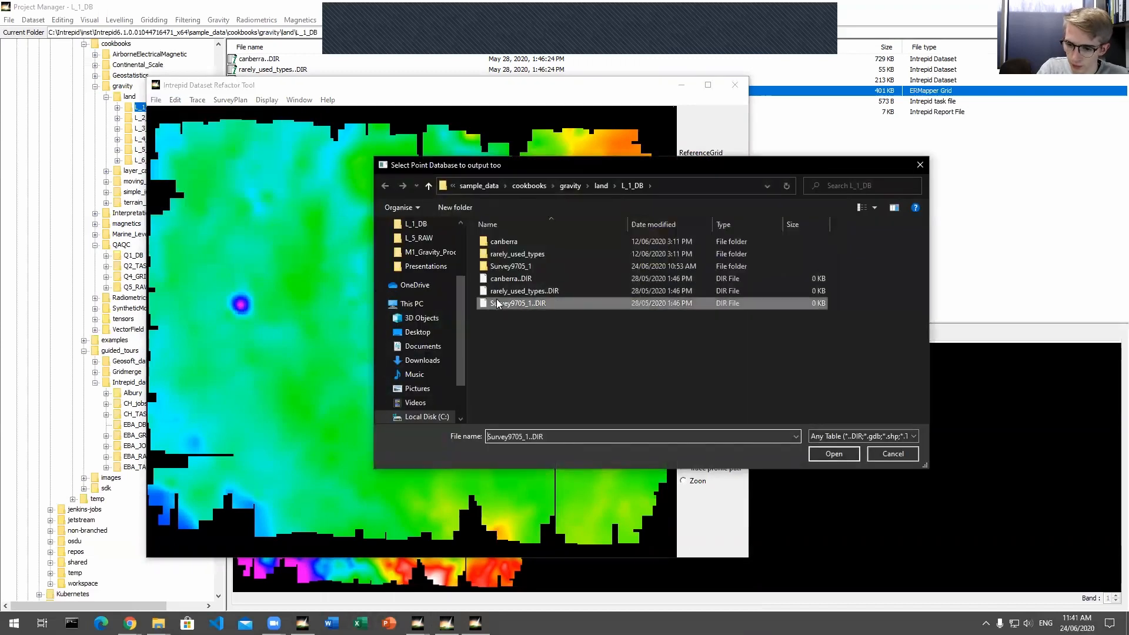
{"action": "left_click", "coordinate": [832, 455]}
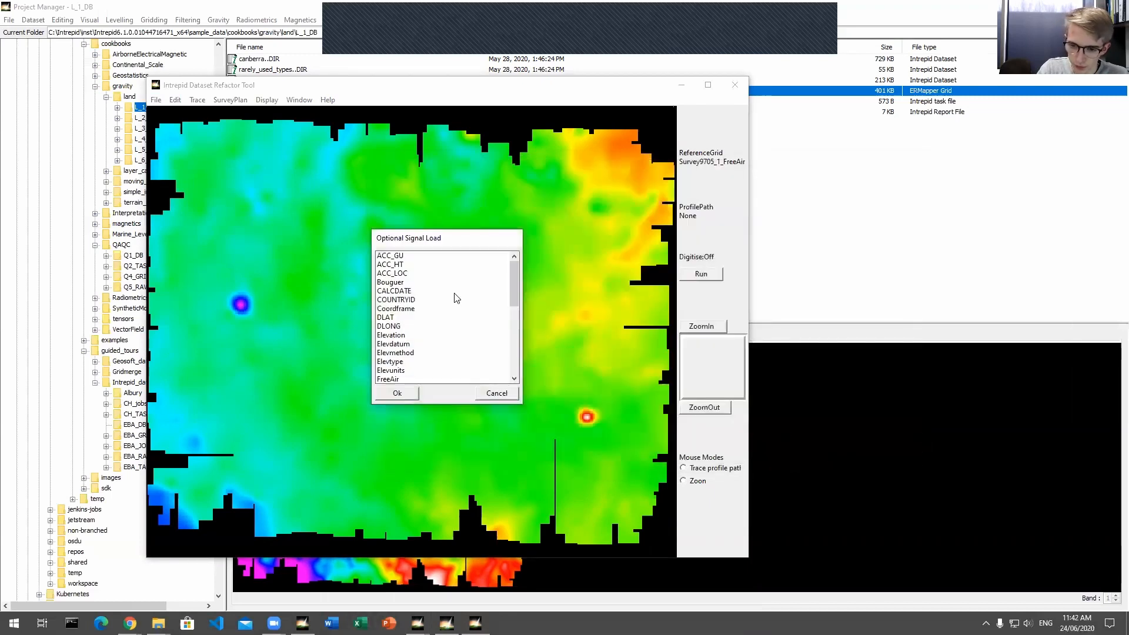
{"action": "scroll", "coordinate": [415, 312], "scroll_direction": "down", "scroll_amount": 2}
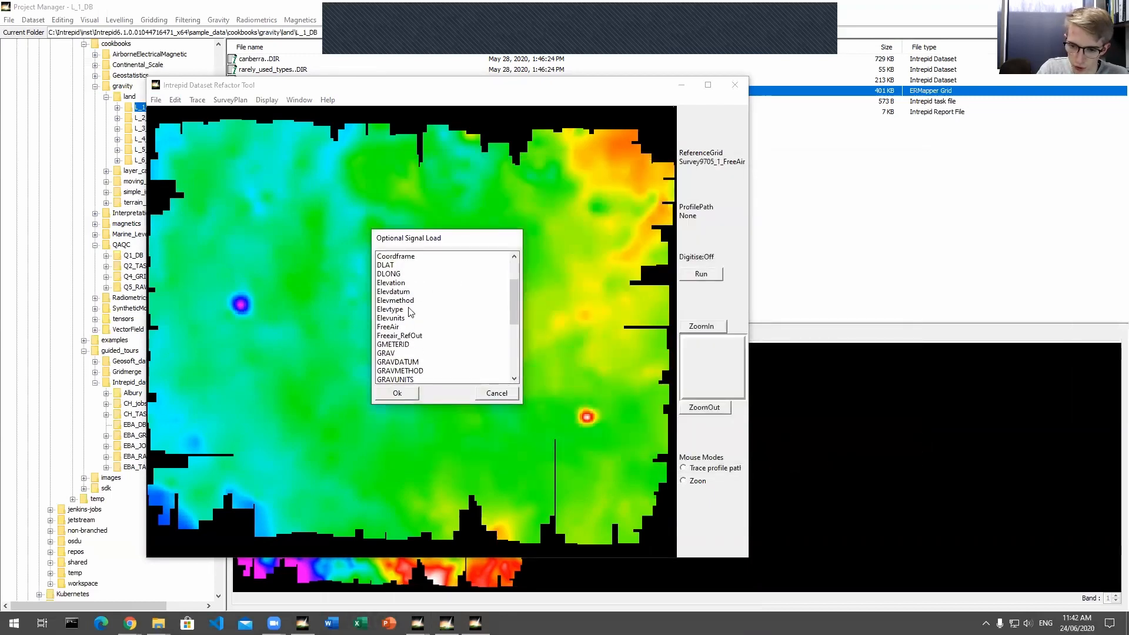
{"action": "left_click", "coordinate": [391, 327]}
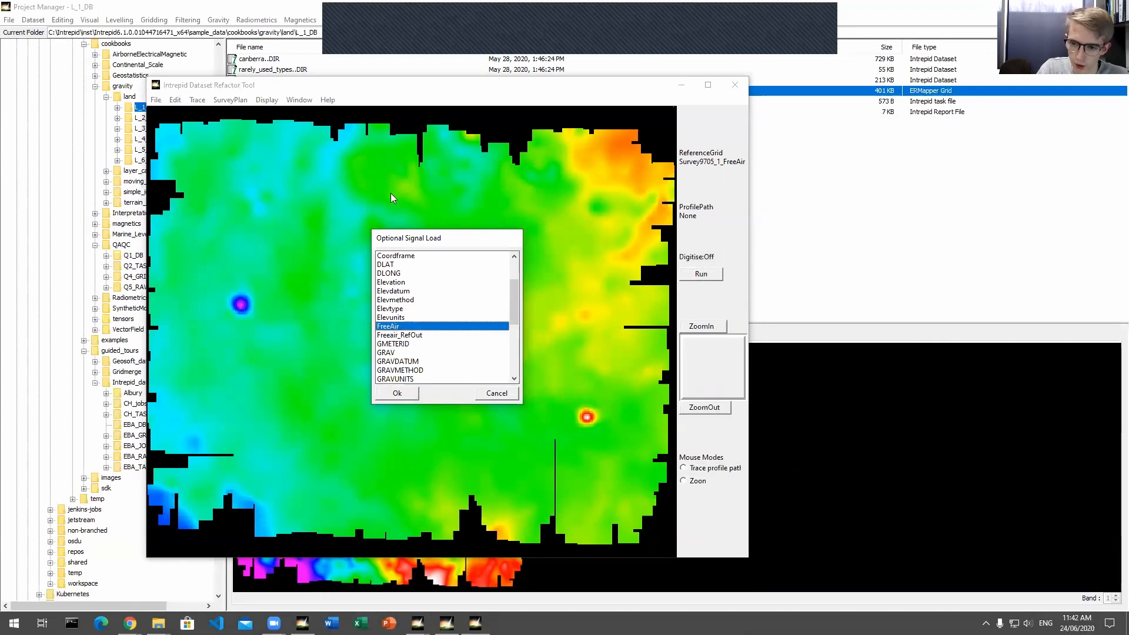
{"action": "left_click", "coordinate": [398, 394]}
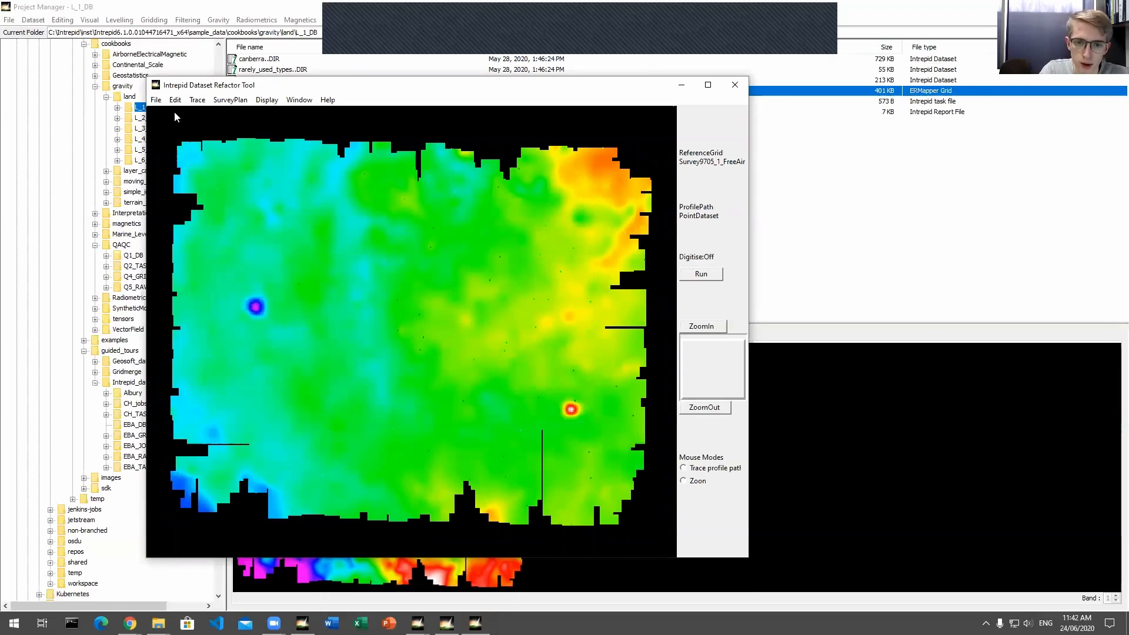
Step: Interpolate the reference grid to the loaded point database and save it as the new field Freeair2_RefOut
{"action": "left_click", "coordinate": [157, 102]}
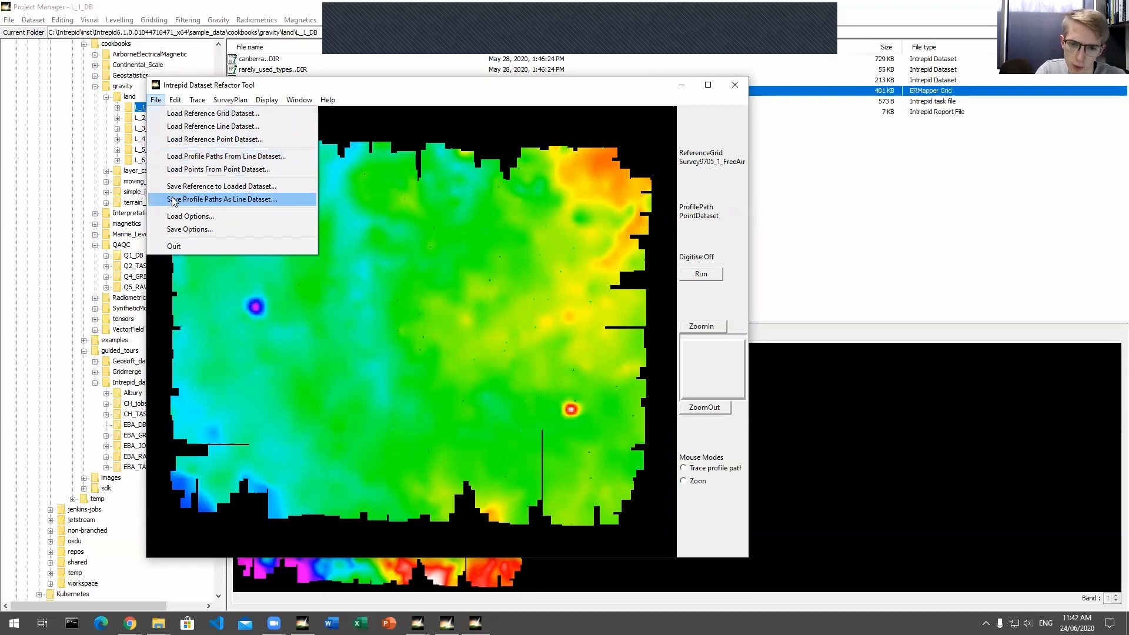
{"action": "left_click", "coordinate": [260, 188]}
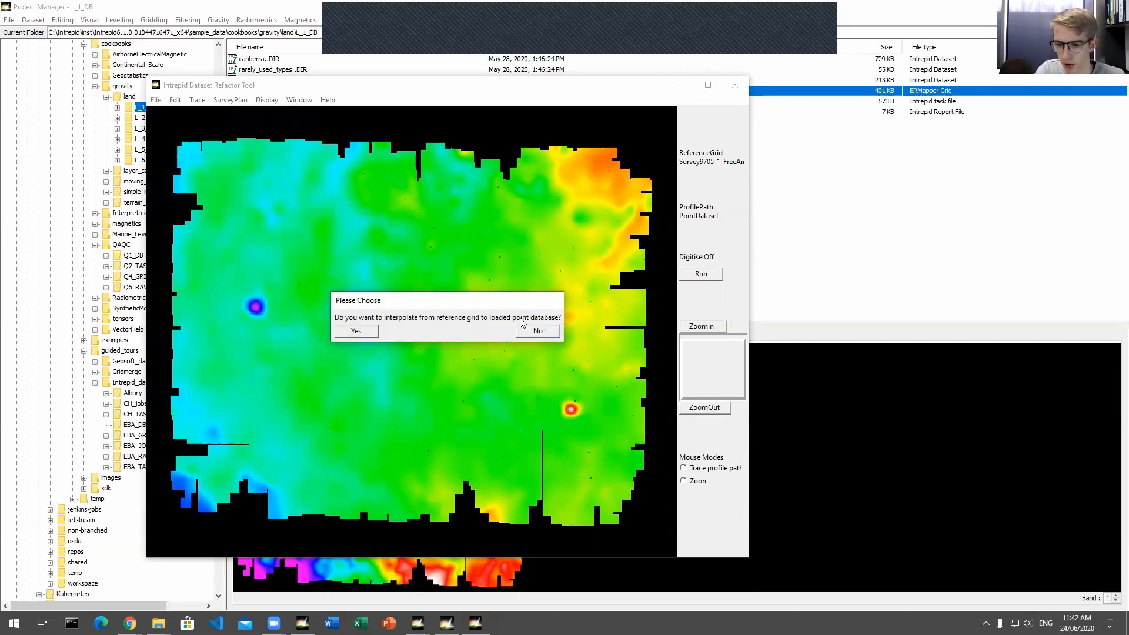
{"action": "left_click", "coordinate": [374, 330]}
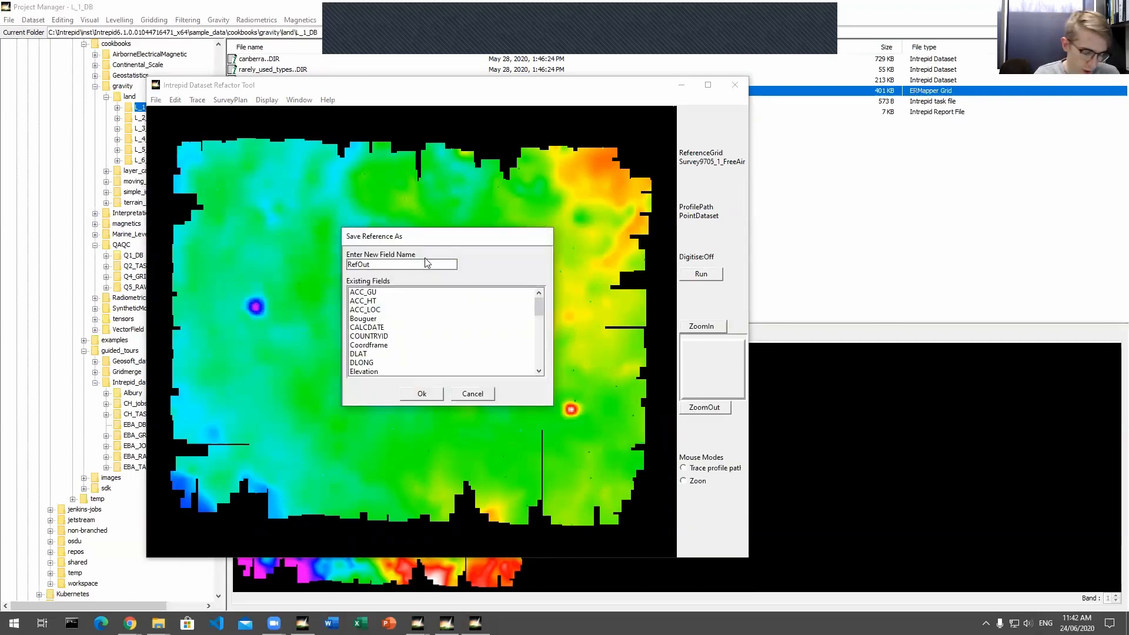
{"action": "type", "text": "Free"}
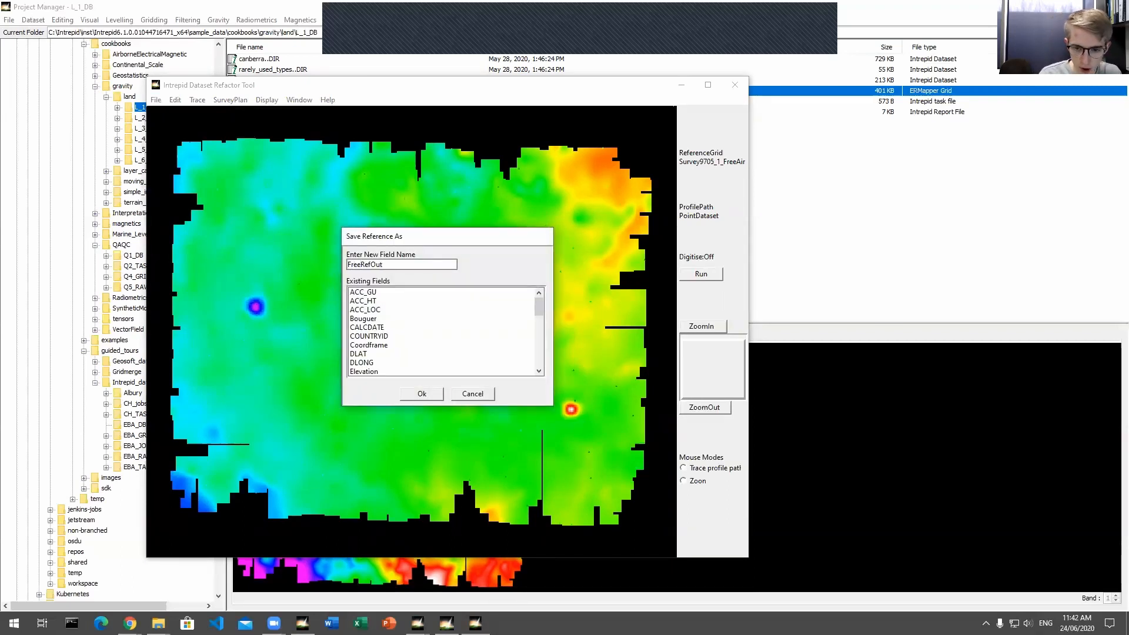
{"action": "type", "text": "air2_"}
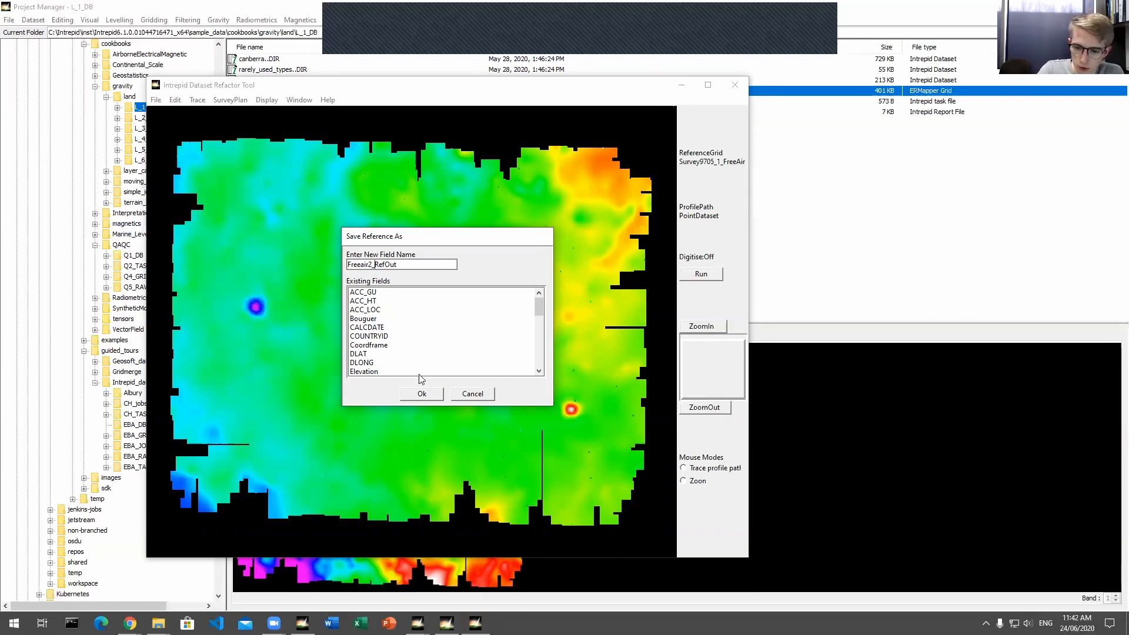
{"action": "left_click", "coordinate": [421, 394]}
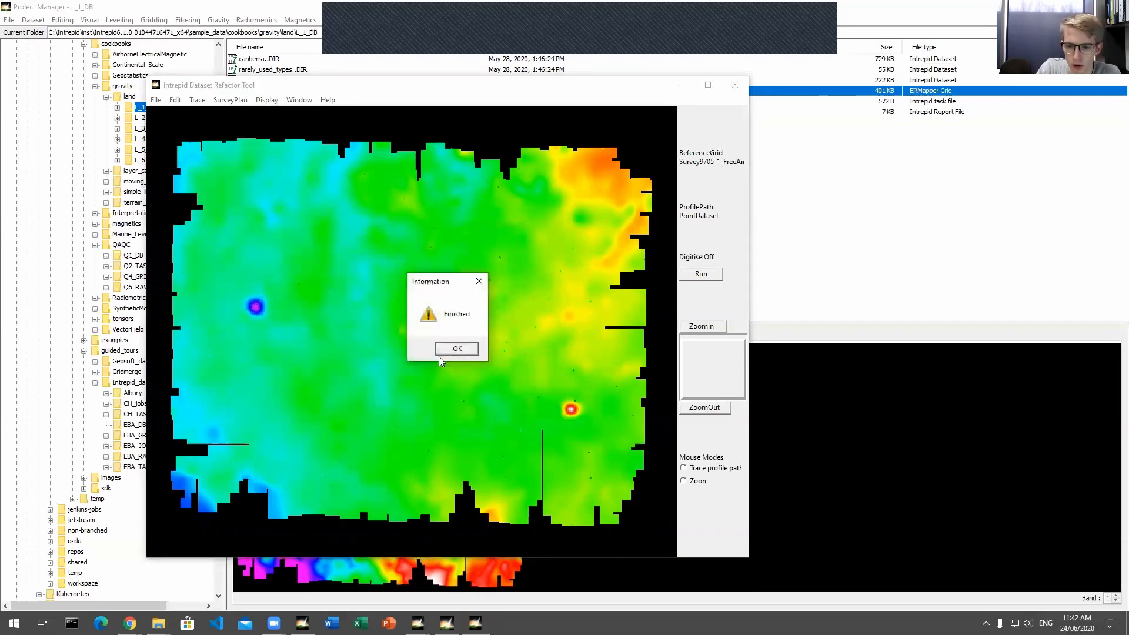
{"action": "left_click", "coordinate": [453, 352]}
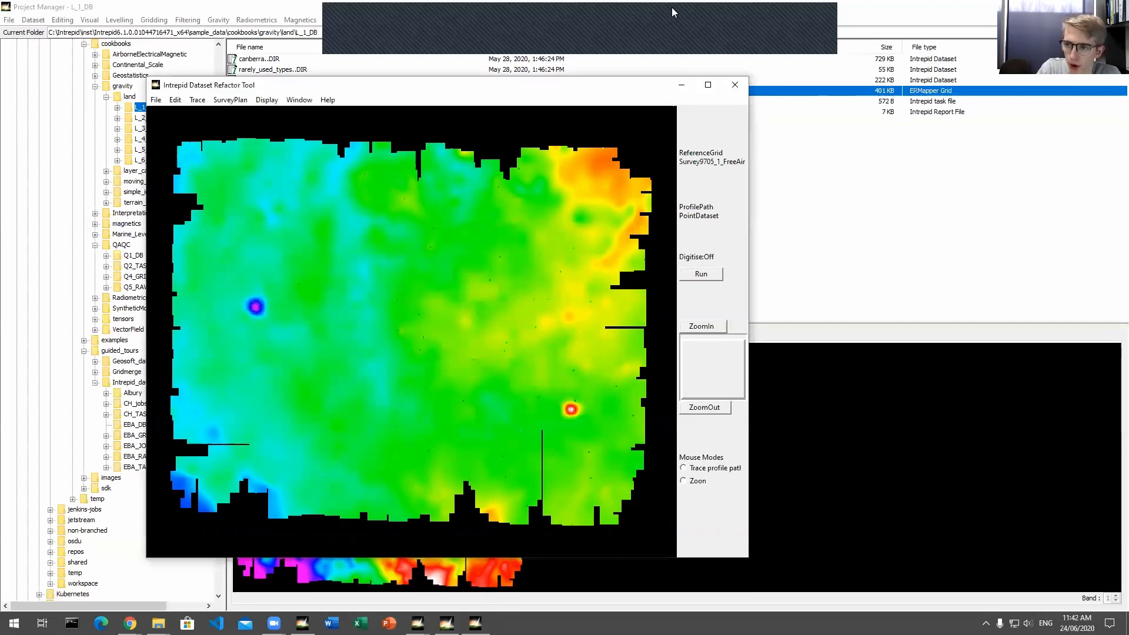
Step: Check the fields of Survey9705_1..DIR and select Freeair2_RefOut
{"action": "left_click", "coordinate": [280, 81]}
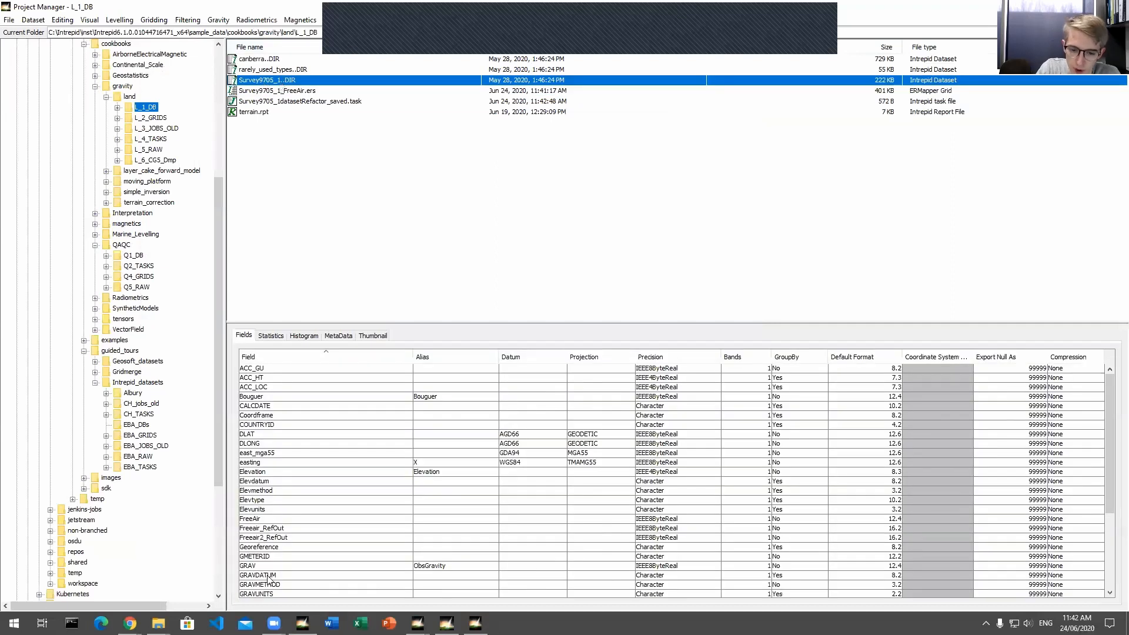
{"action": "left_click", "coordinate": [268, 540]}
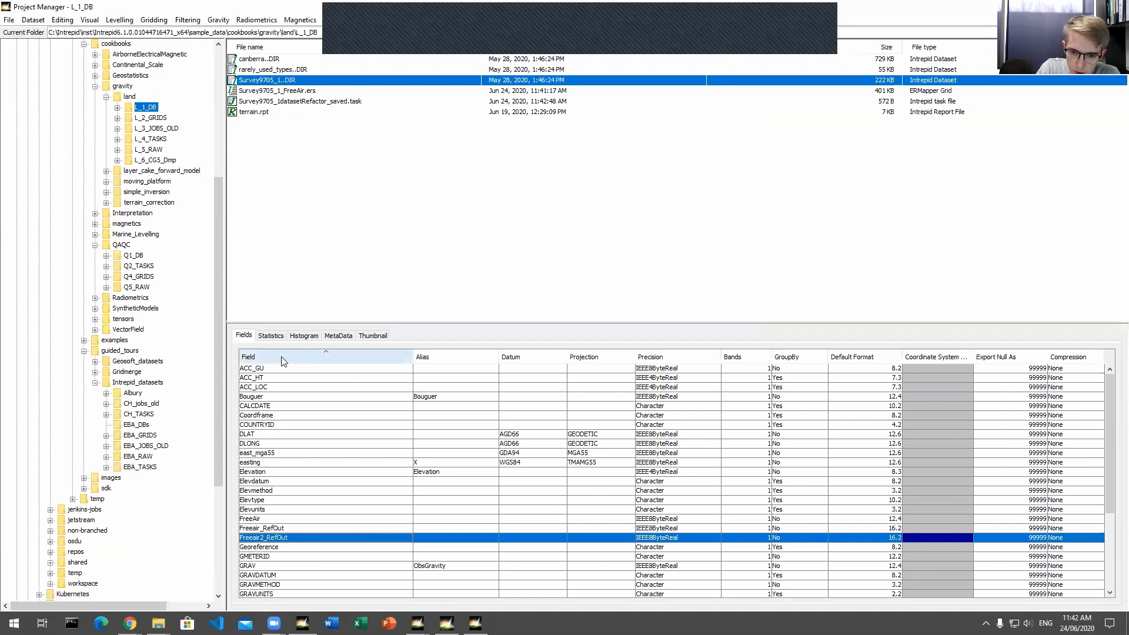
Step: View the statistics of Freeair2_RefOut and open Survey9705_1..DIR in the Spreadsheet Editor
{"action": "left_click", "coordinate": [271, 336]}
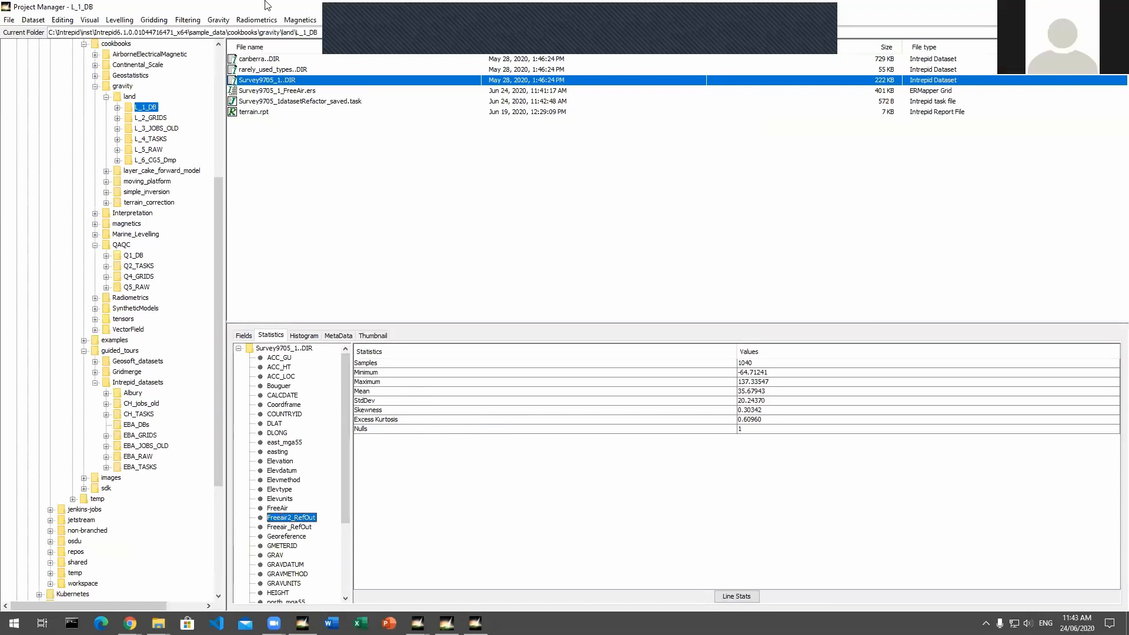
{"action": "left_click", "coordinate": [63, 20]}
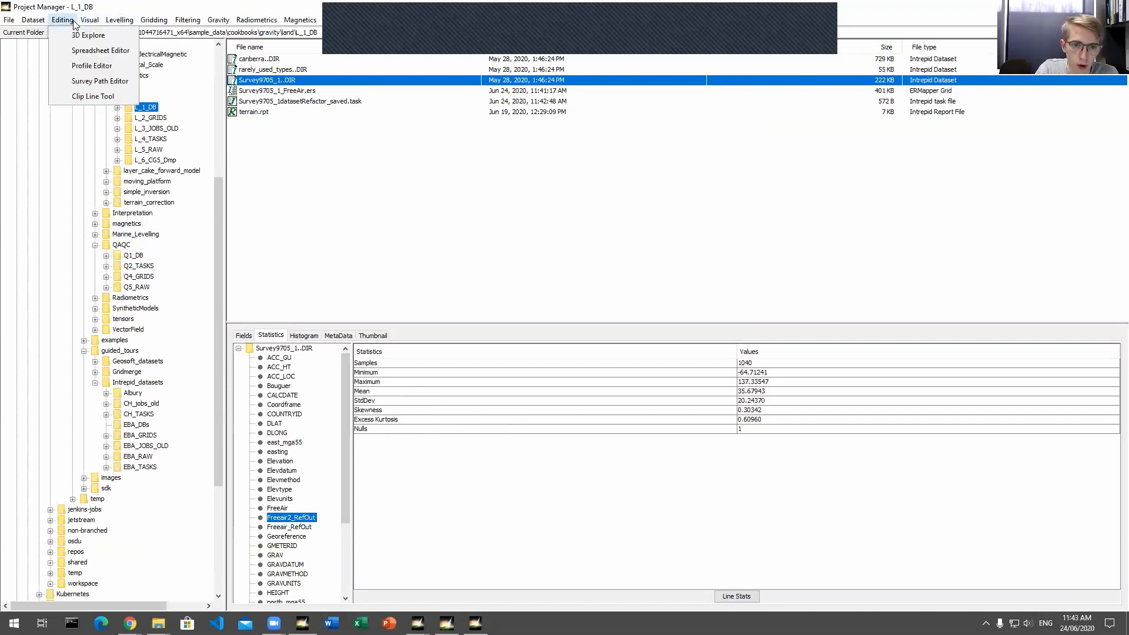
{"action": "left_click", "coordinate": [76, 51]}
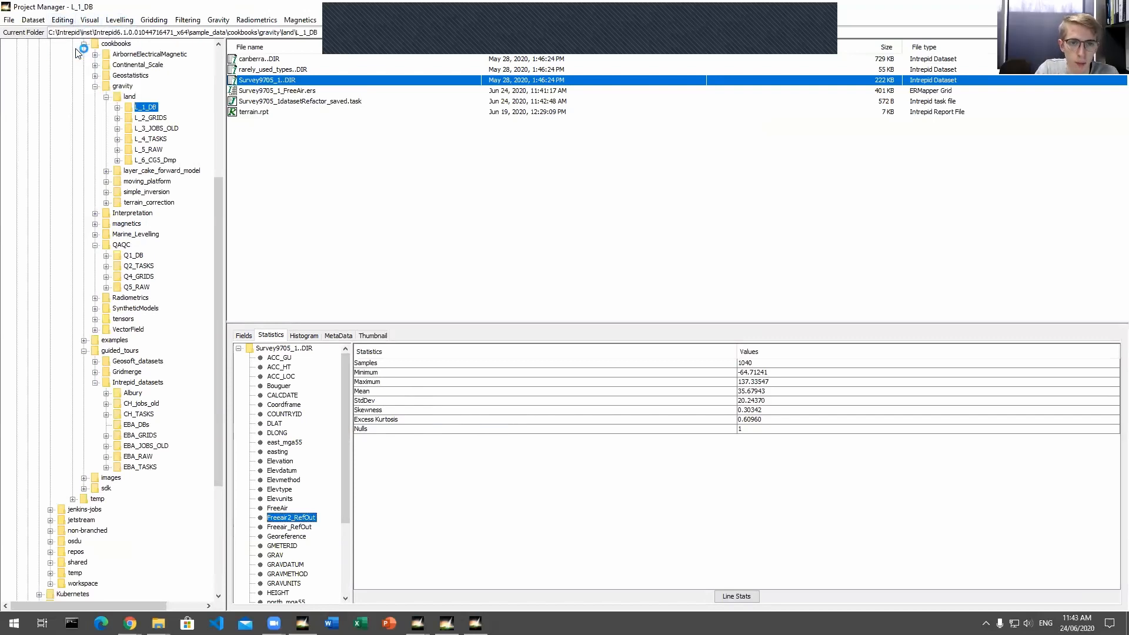
Step: Start reordering the spreadsheet fields by placing FreeAir first in the new column display order
{"action": "left_click", "coordinate": [120, 86]}
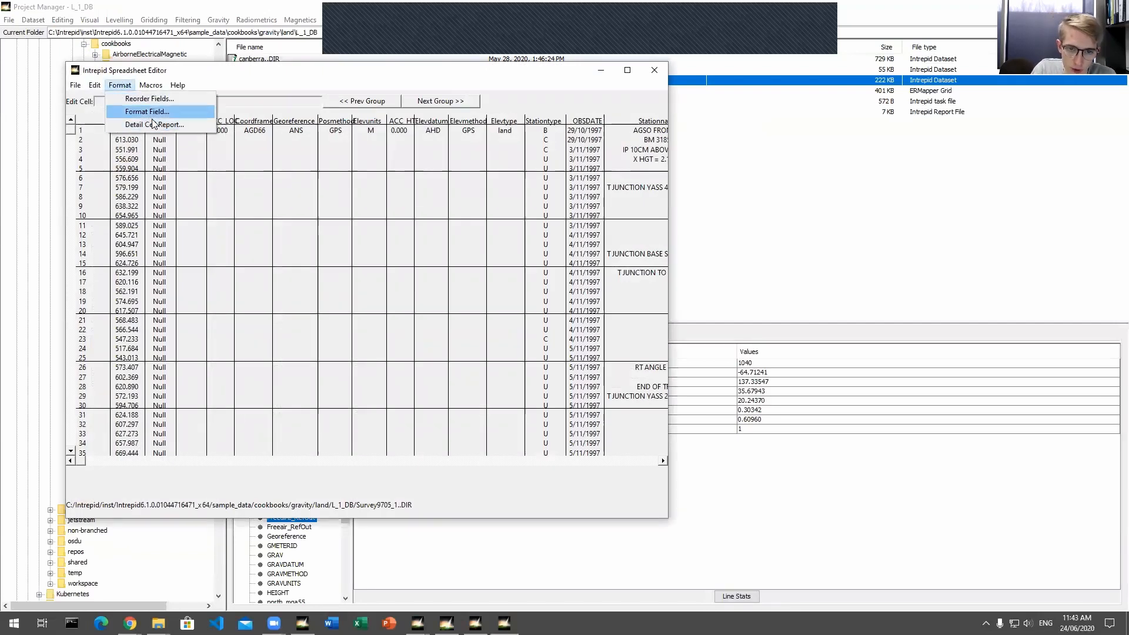
{"action": "left_click", "coordinate": [153, 99]}
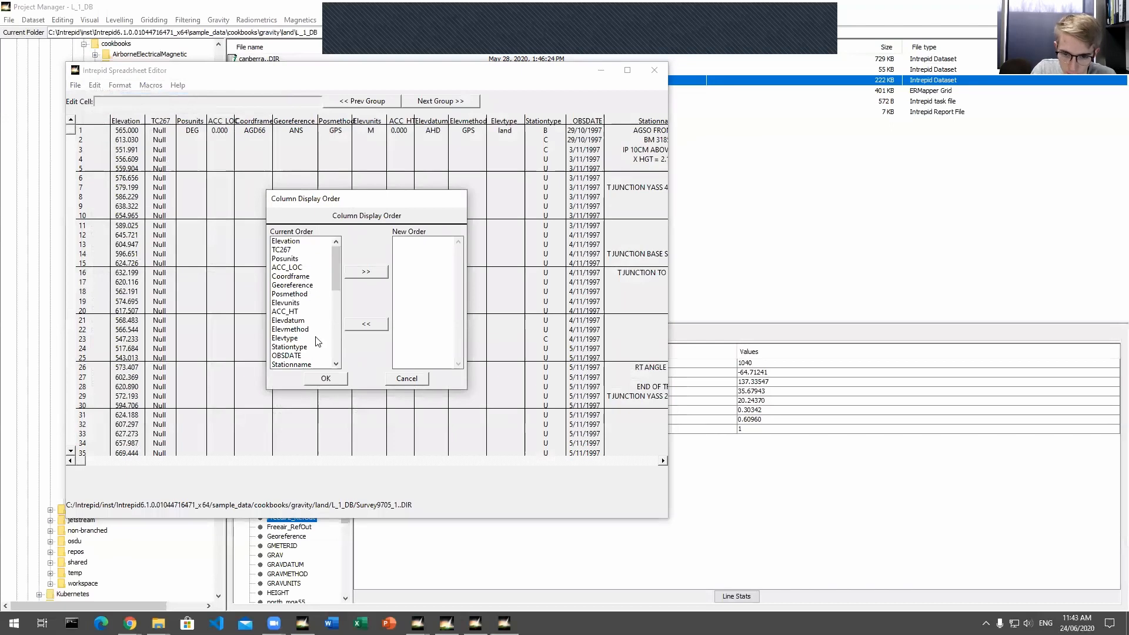
{"action": "scroll", "coordinate": [337, 283], "scroll_direction": "down", "scroll_amount": 3}
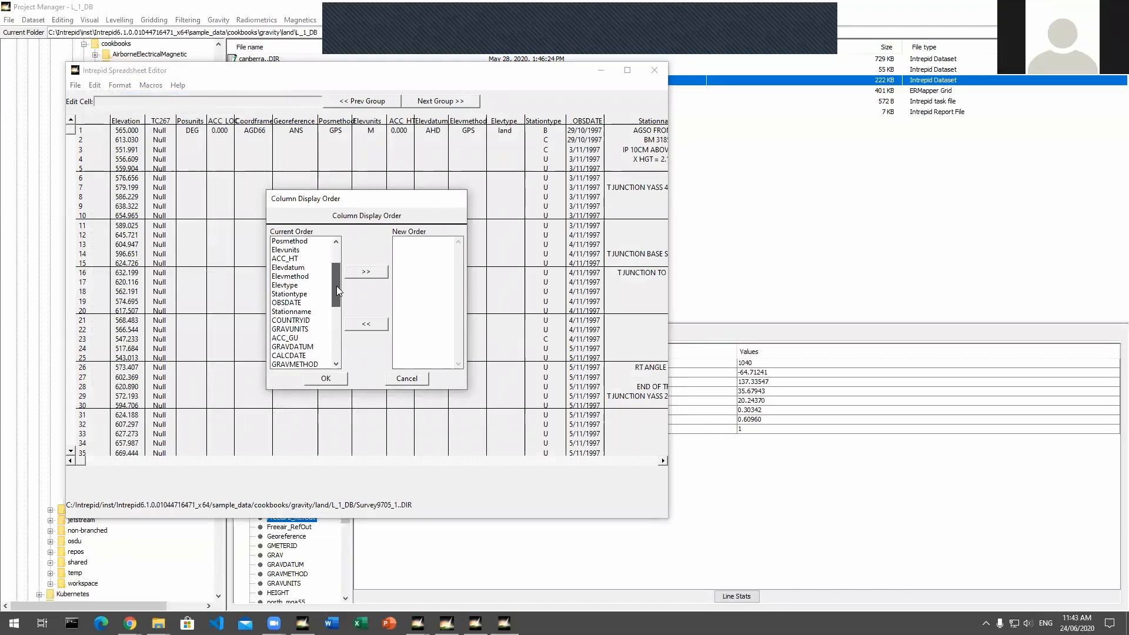
{"action": "mouse_move", "coordinate": [336, 296]}
{"action": "left_mouse_down"}
{"action": "mouse_move", "coordinate": [337, 281]}
{"action": "mouse_move", "coordinate": [336, 294]}
{"action": "left_mouse_up"}
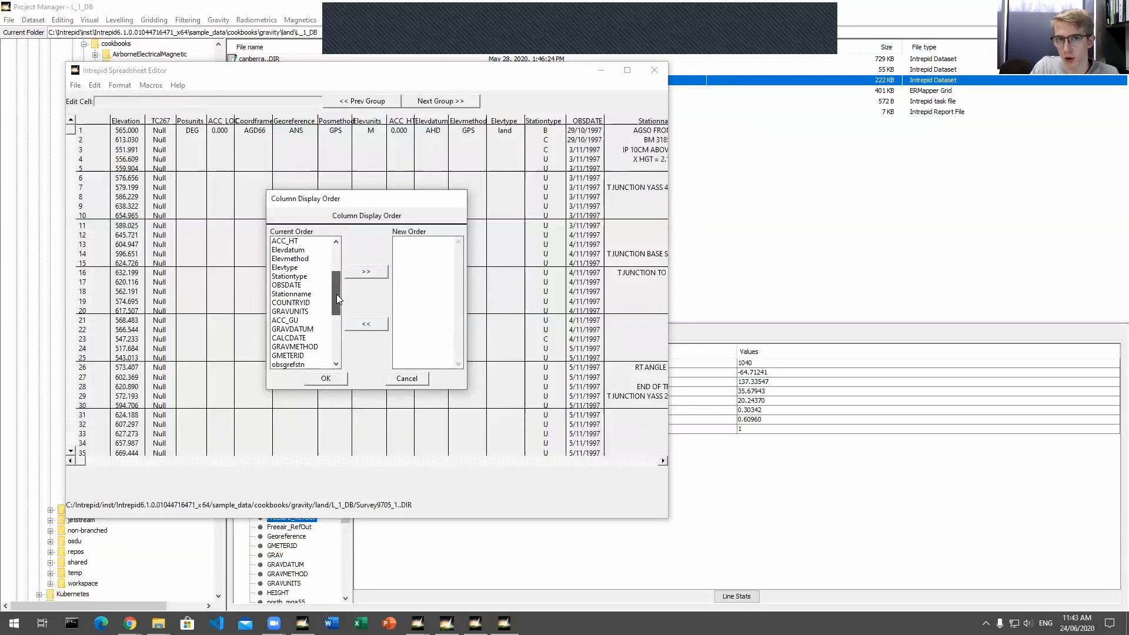
{"action": "left_click_drag", "start_coordinate": [337, 294], "coordinate": [336, 296]}
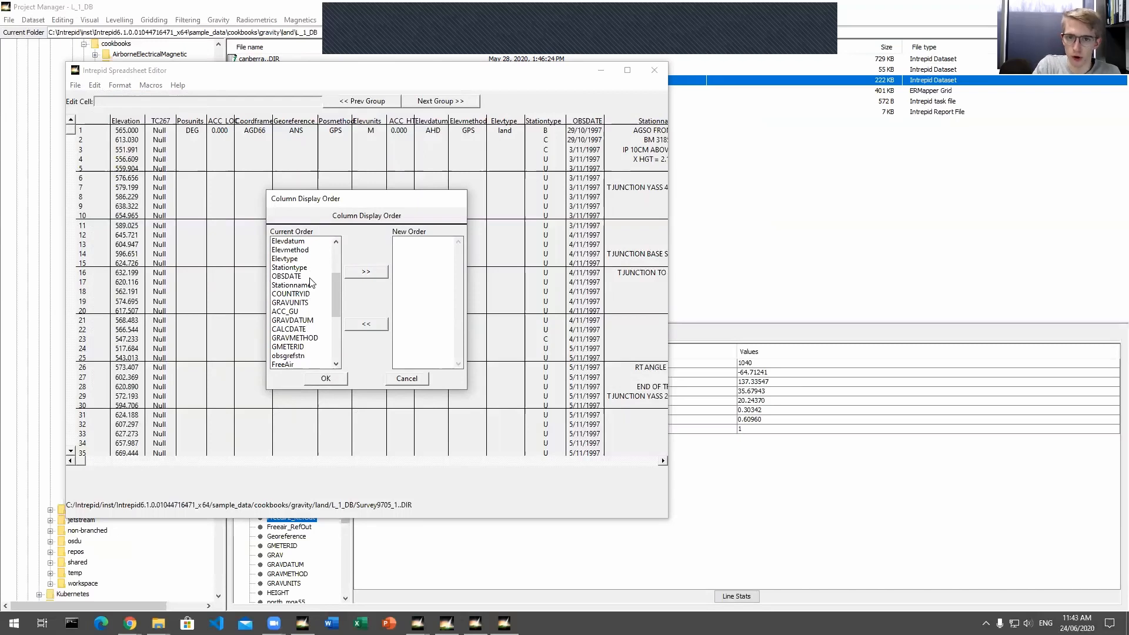
{"action": "scroll", "coordinate": [281, 325], "scroll_direction": "down", "scroll_amount": 2}
{"action": "left_click", "coordinate": [294, 313]}
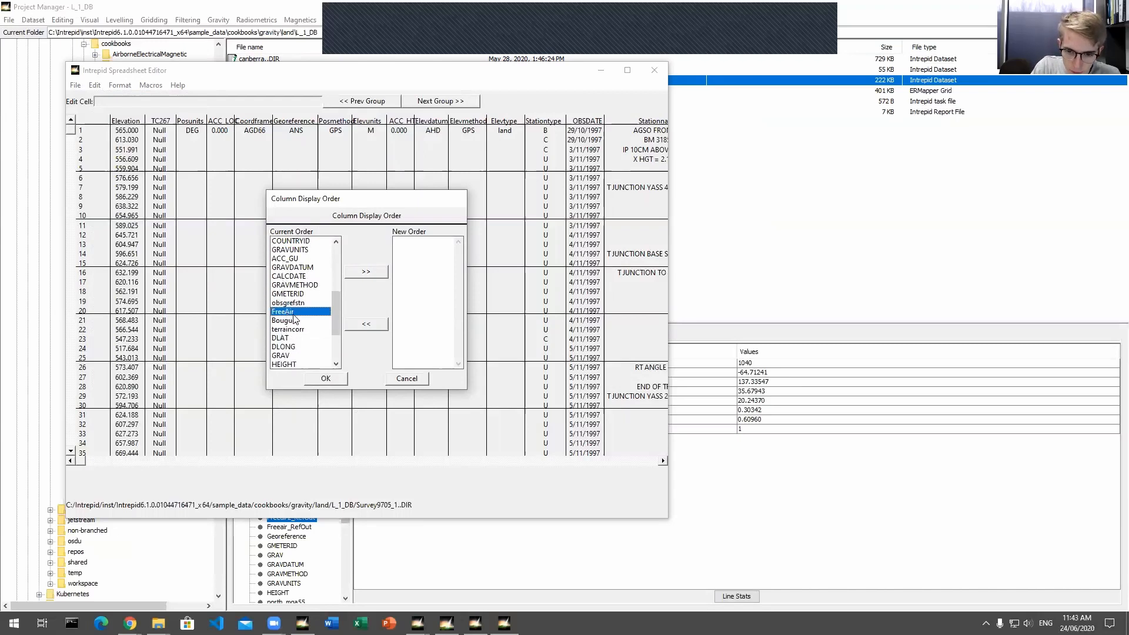
{"action": "left_click", "coordinate": [364, 271]}
Step: Add Freeair2_RefOut after FreeAir in the new column order, apply it and compare the two columns' values
{"action": "left_click_drag", "start_coordinate": [336, 294], "coordinate": [337, 329]}
{"action": "left_click", "coordinate": [297, 338]}
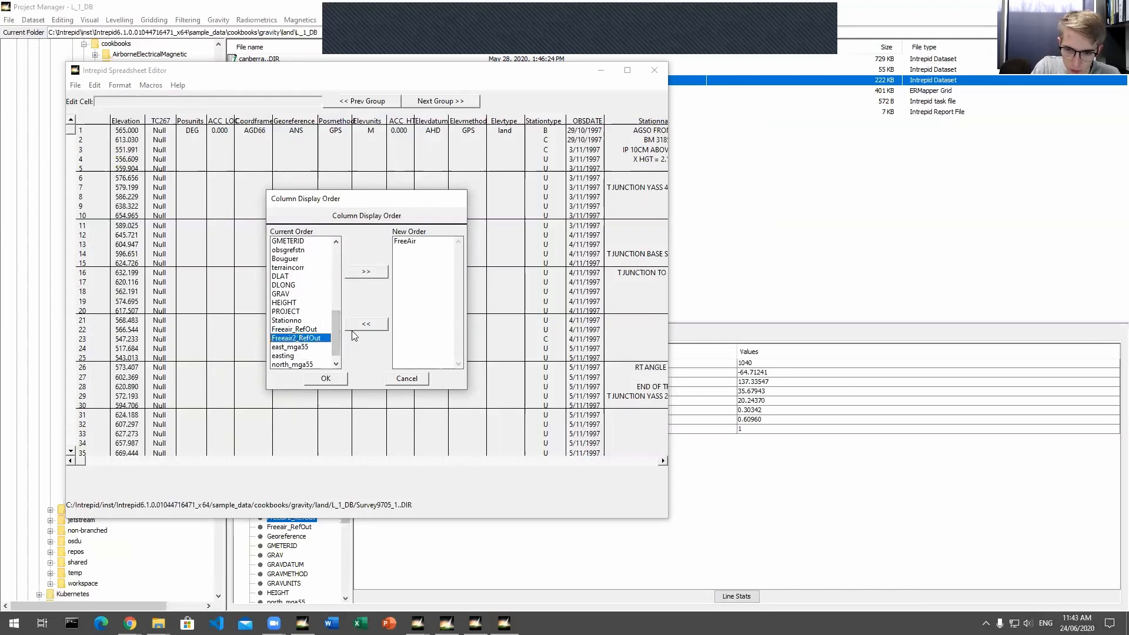
{"action": "left_click", "coordinate": [364, 272]}
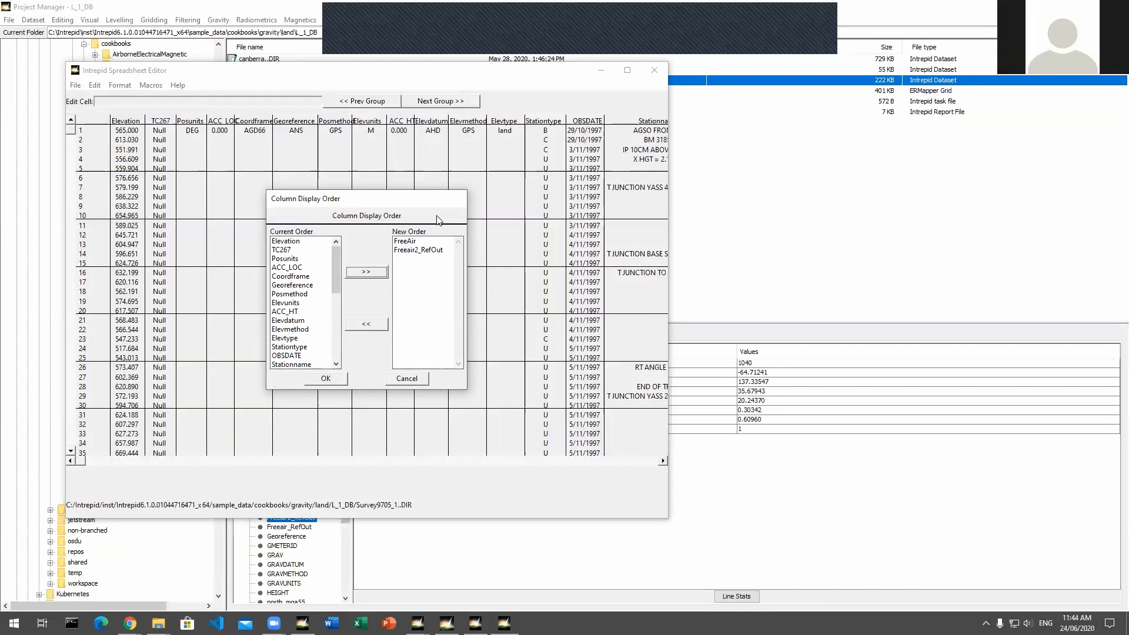
{"action": "left_click", "coordinate": [326, 379]}
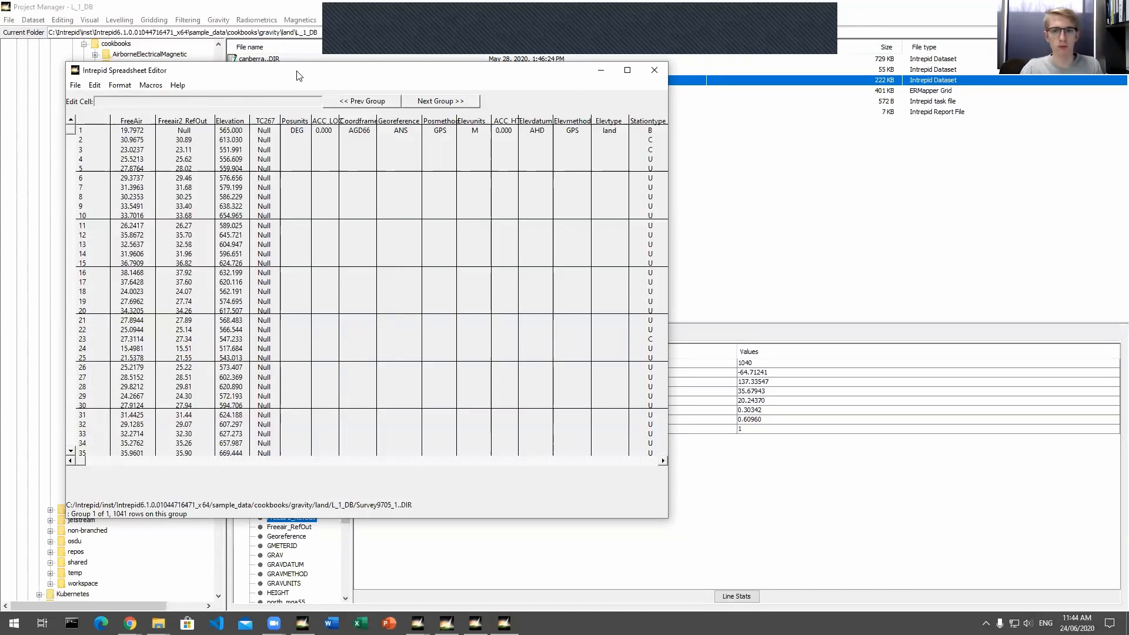
{"action": "left_click_drag", "start_coordinate": [298, 75], "coordinate": [301, 72]}
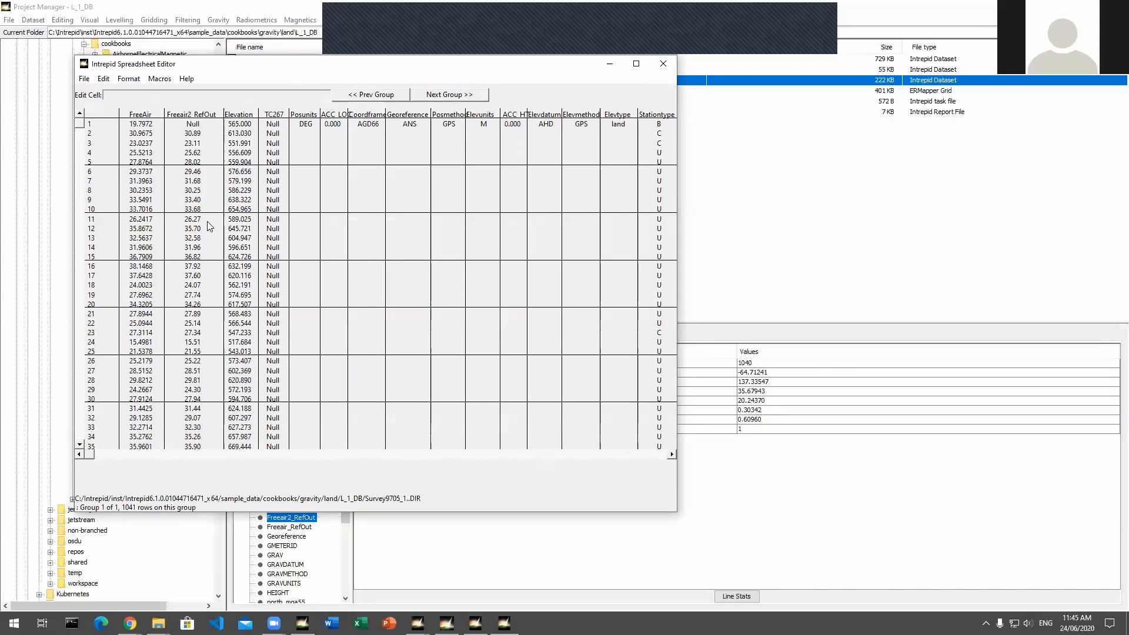
{"action": "left_click", "coordinate": [663, 72]}
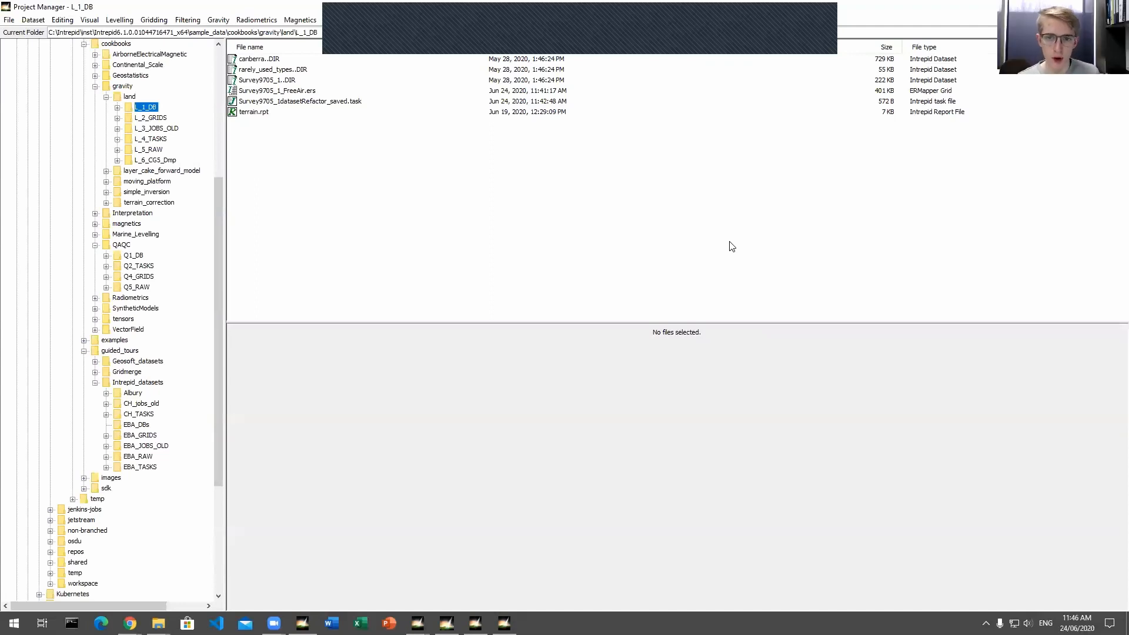
Step: Examine the gridding methods, including Box Filter, and the grid refinement settings in the Gridding tool, and close it
{"action": "left_click", "coordinate": [155, 20]}
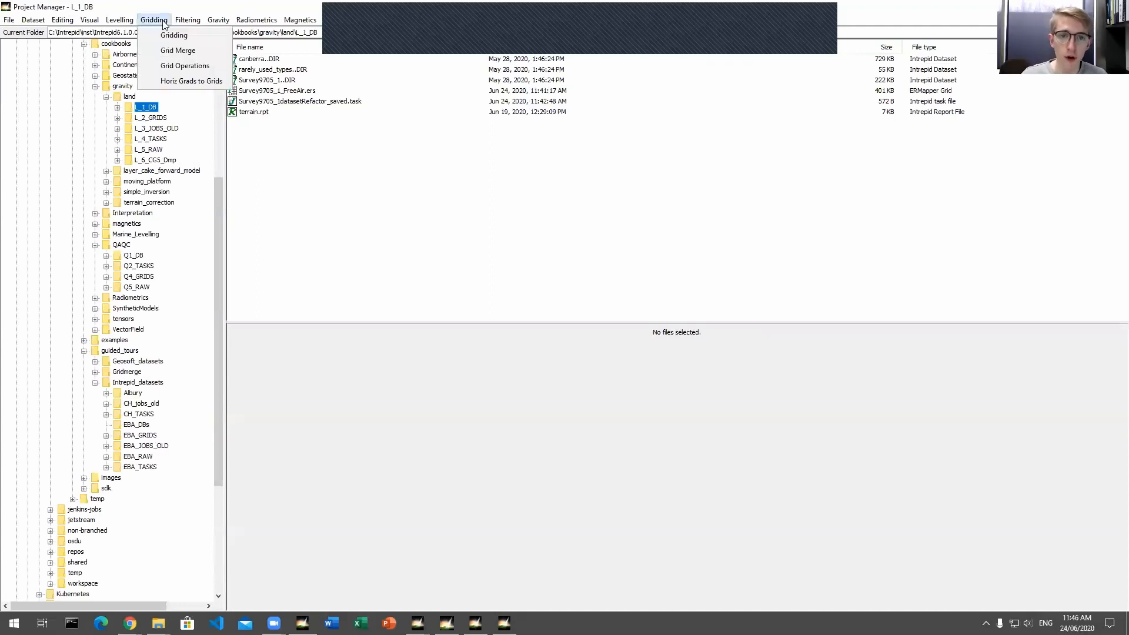
{"action": "left_click", "coordinate": [163, 35]}
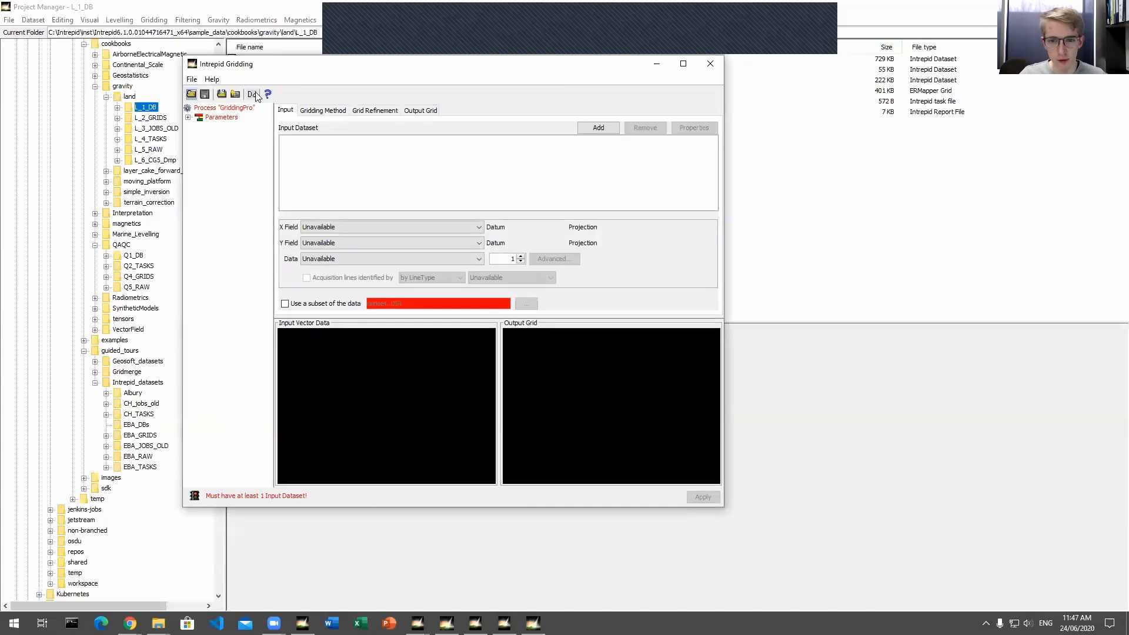
{"action": "left_click", "coordinate": [334, 111]}
{"action": "left_click", "coordinate": [354, 161]}
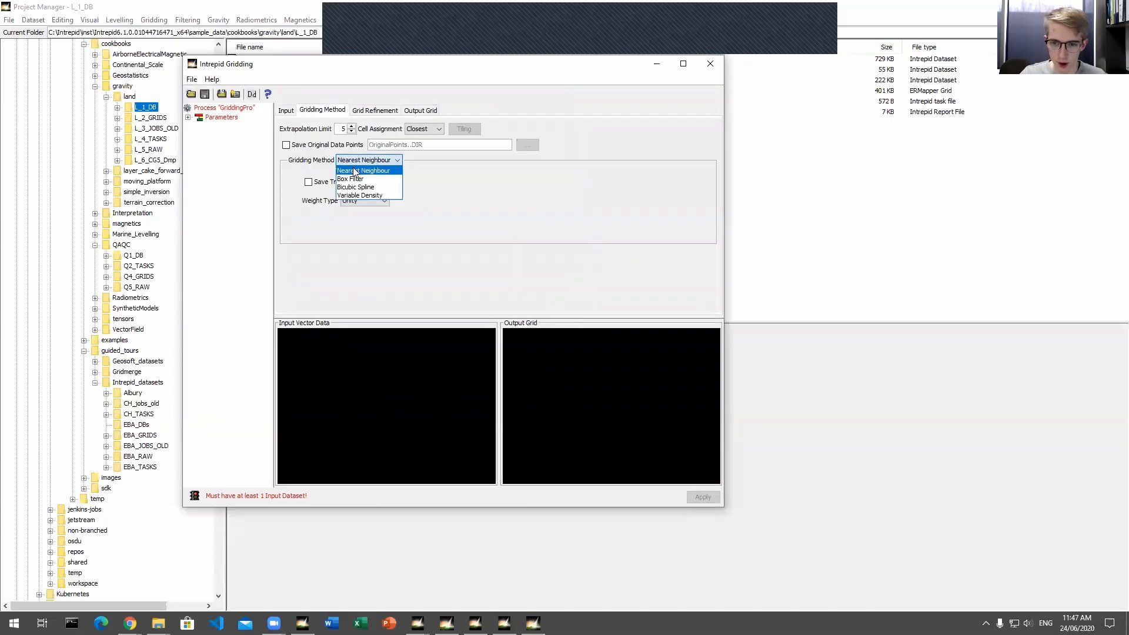
{"action": "left_click", "coordinate": [351, 179]}
{"action": "left_click", "coordinate": [360, 113]}
{"action": "left_click", "coordinate": [414, 111]}
{"action": "left_click", "coordinate": [374, 110]}
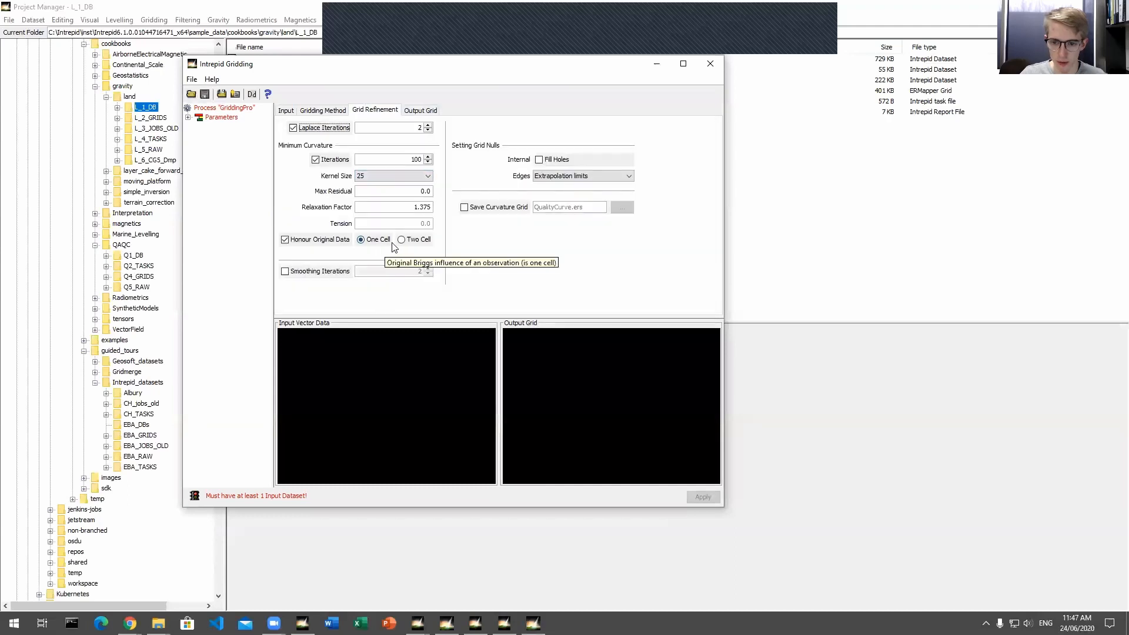
{"action": "left_click", "coordinate": [333, 111]}
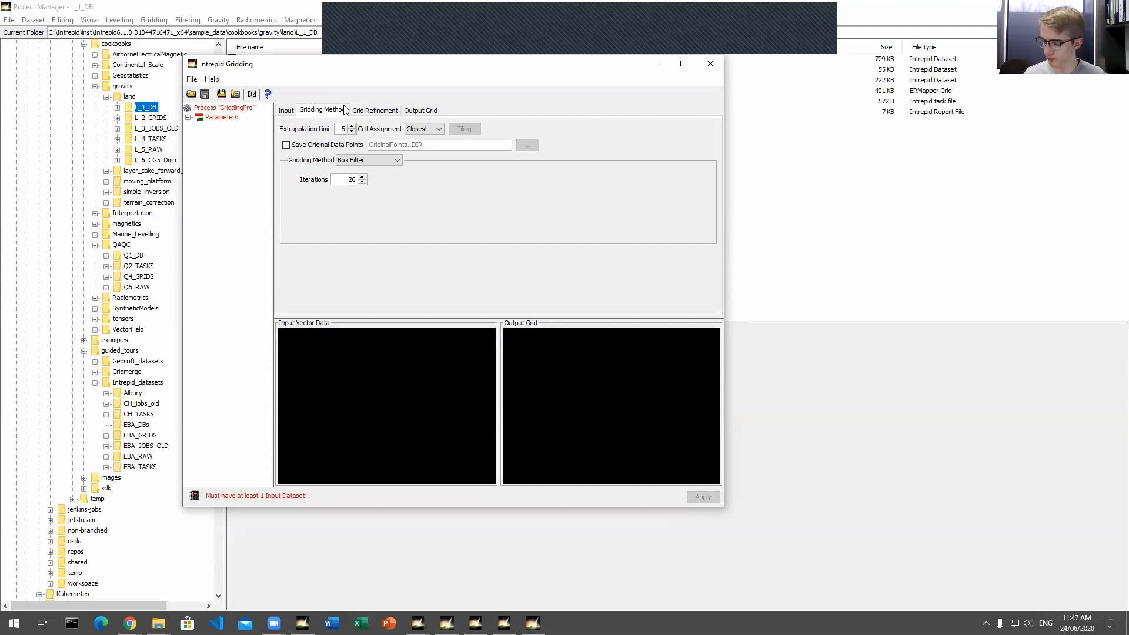
{"action": "left_click", "coordinate": [710, 64]}
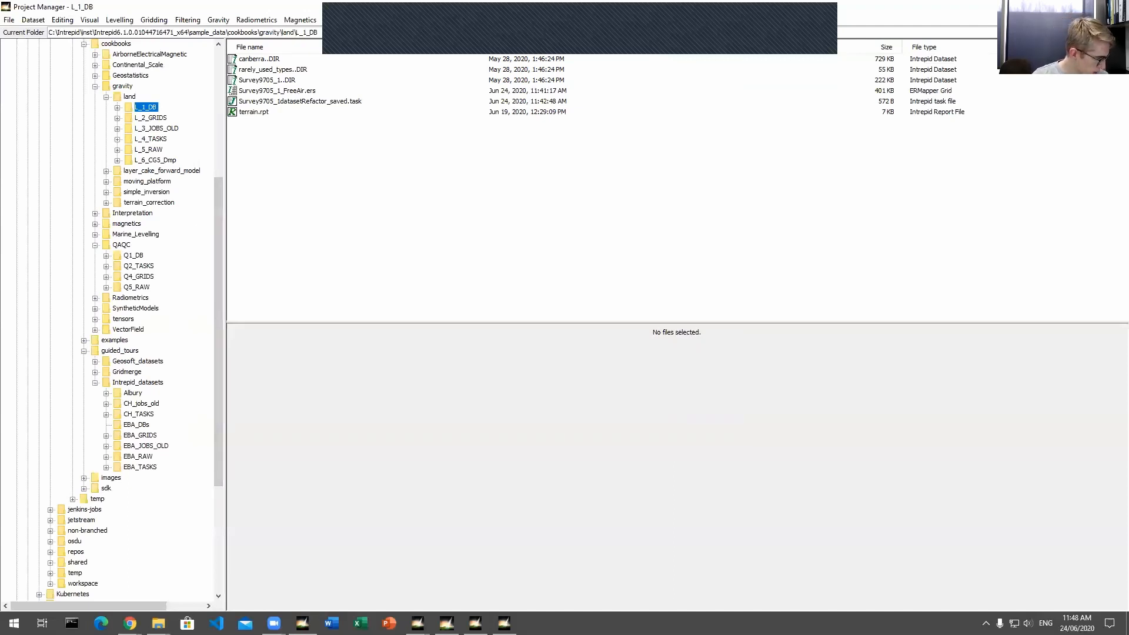
{"action": "key", "text": "alt+Tab"}
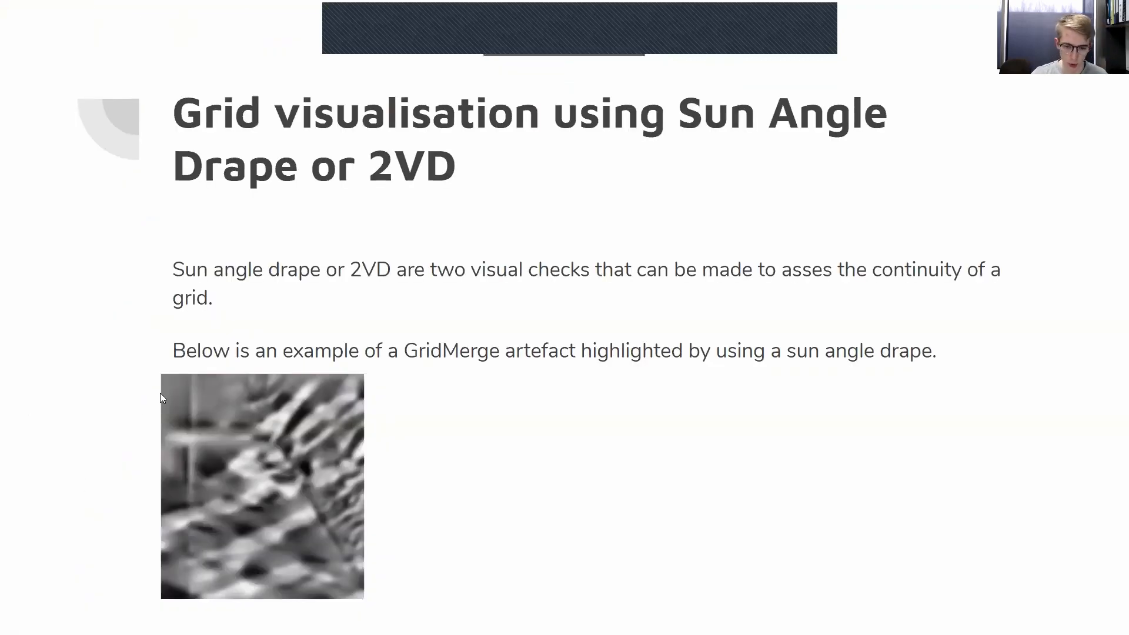
{"action": "mouse_move", "coordinate": [329, 544]}
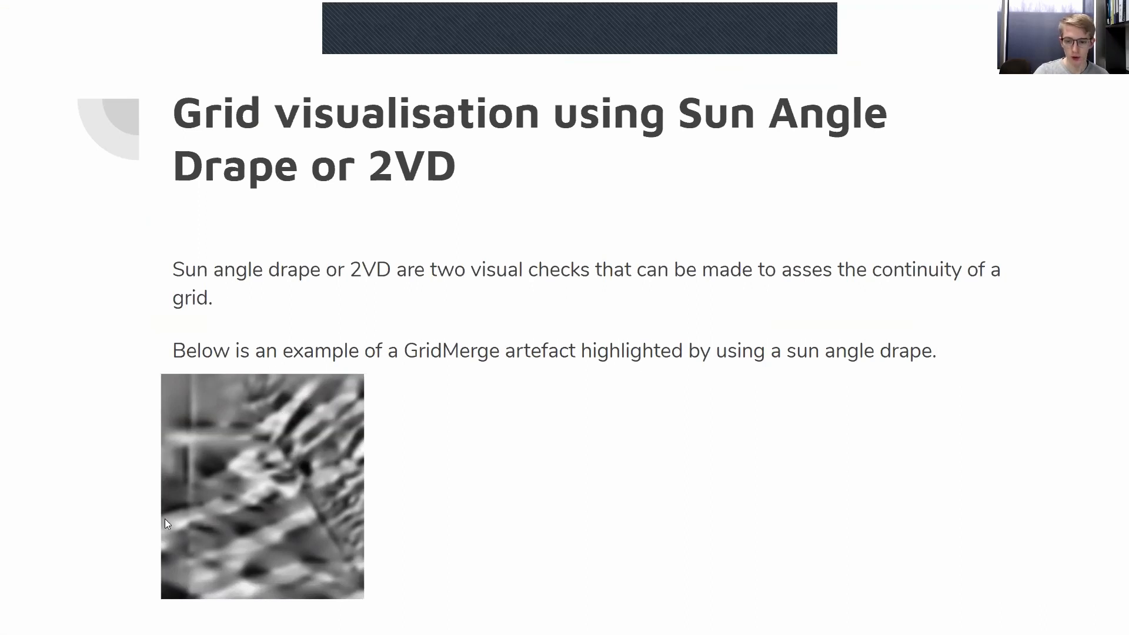
{"action": "mouse_move", "coordinate": [212, 455]}
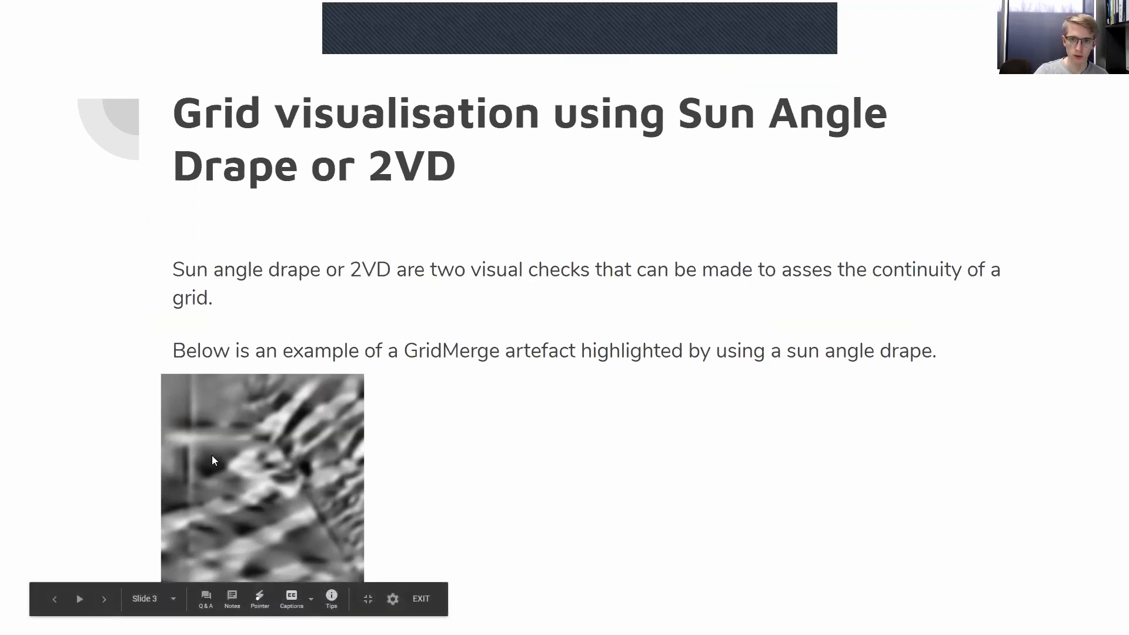
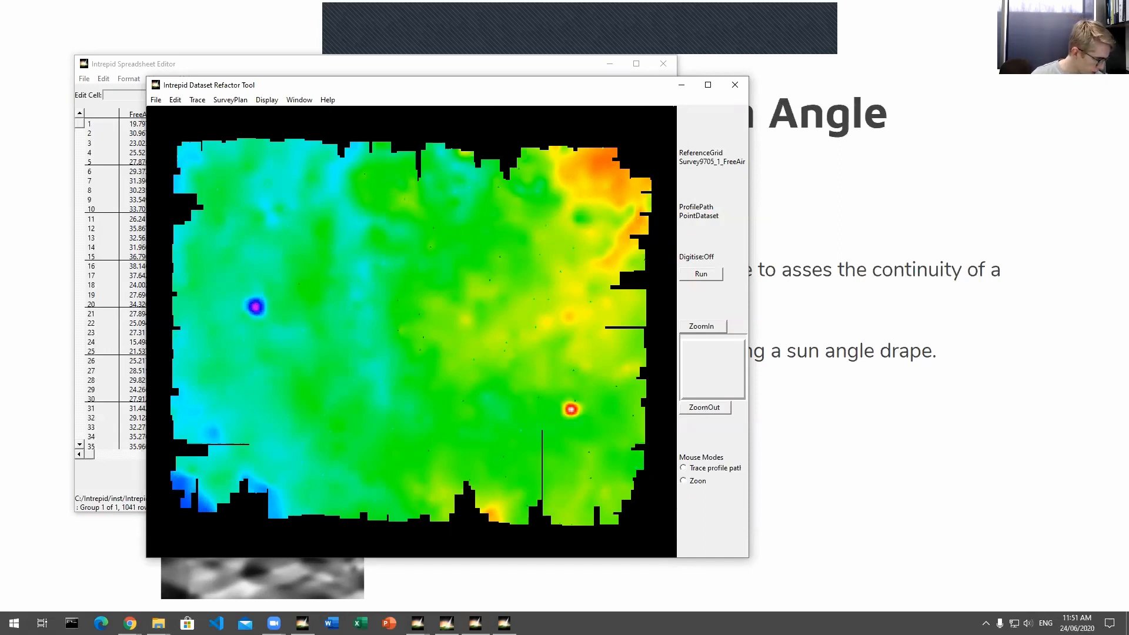
Step: Return to Project Manager and open the Grid Convolution tool with Survey9705_1_FreeAir.ers as the input grid
{"action": "key", "text": "alt+Tab"}
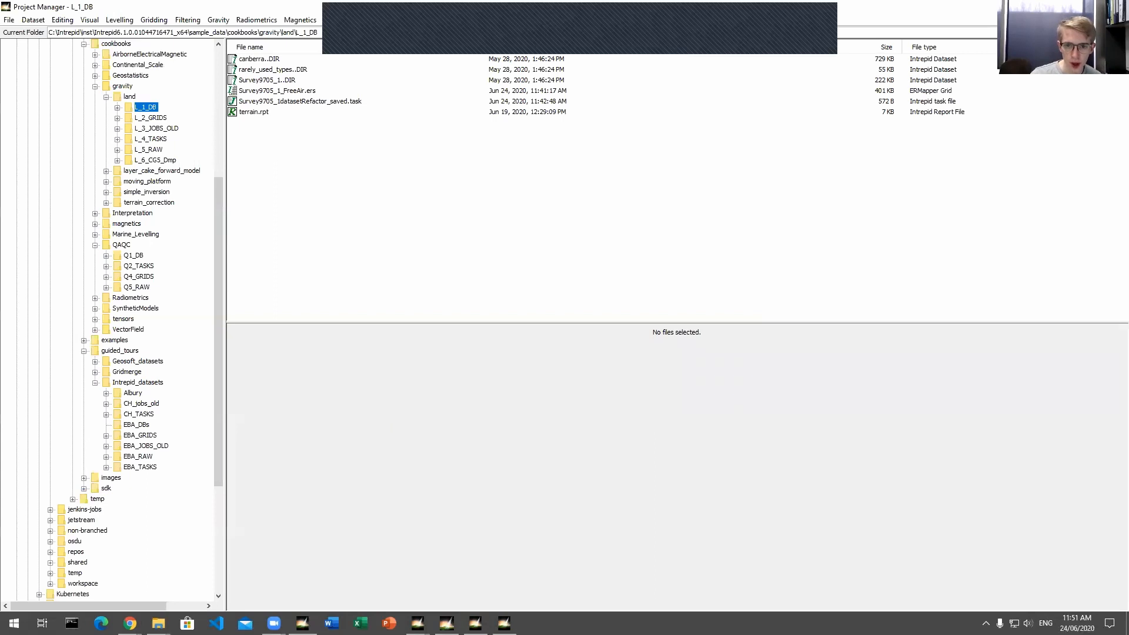
{"action": "left_click", "coordinate": [280, 92]}
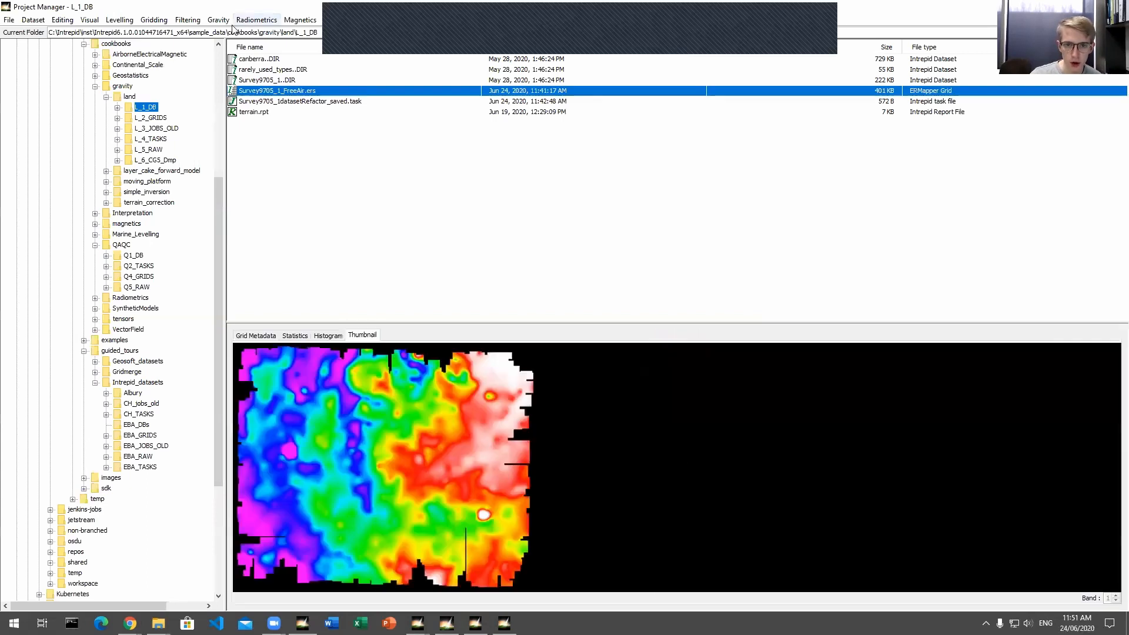
{"action": "left_click", "coordinate": [184, 21]}
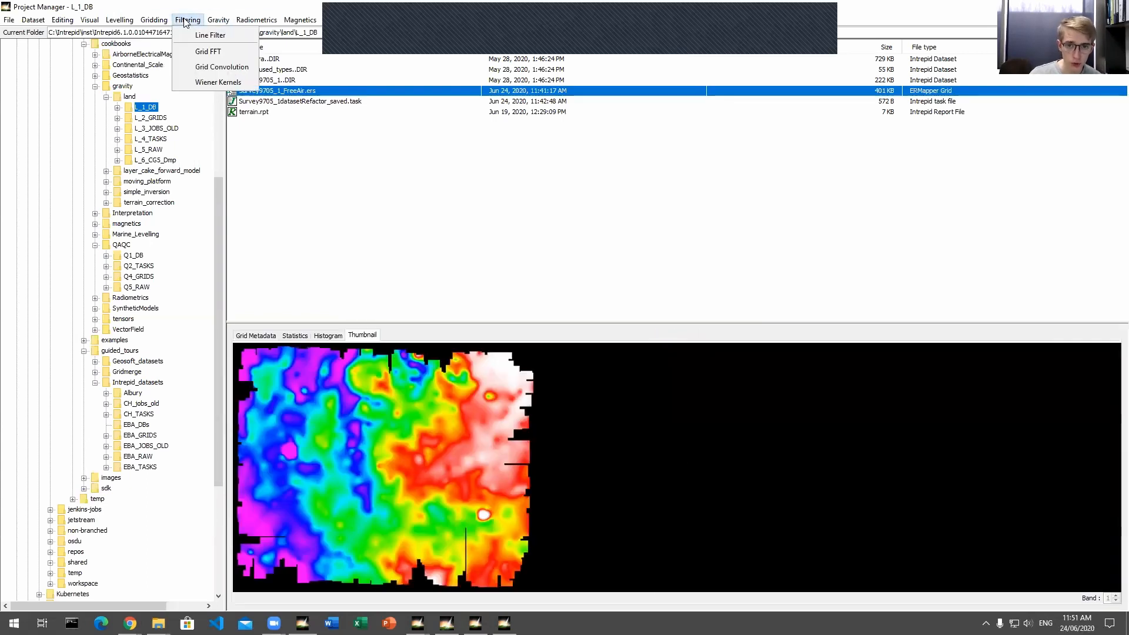
{"action": "left_click", "coordinate": [195, 68]}
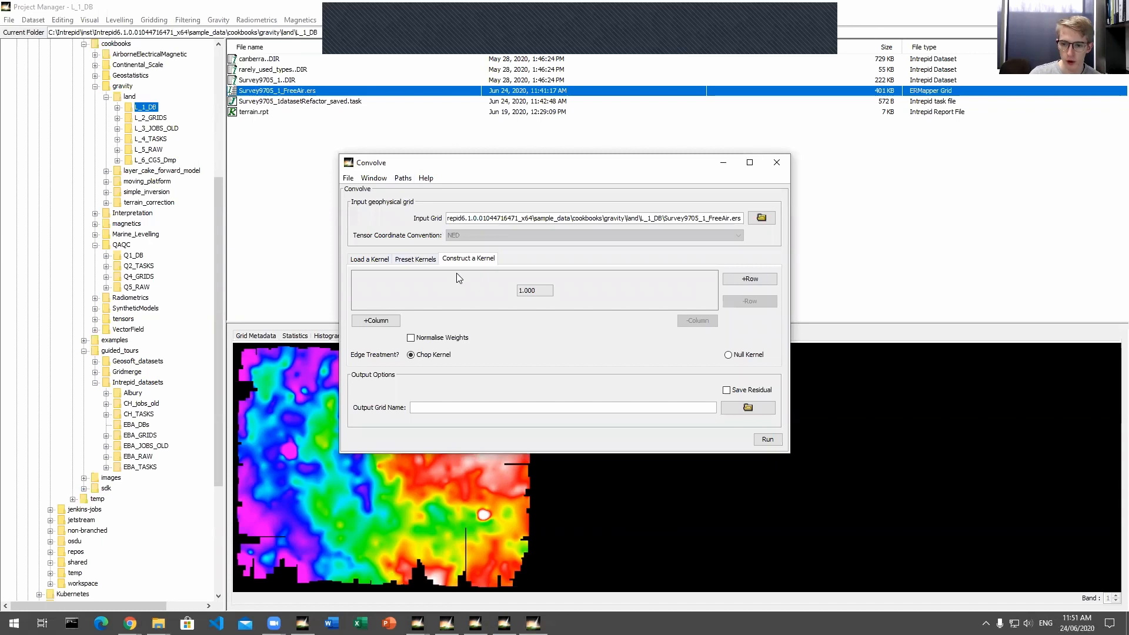
Step: Examine the preset kernel types, such as Median and Gaussian, and the loadable kernel options, and close the Convolve tool without saving a task file
{"action": "left_click", "coordinate": [410, 263]}
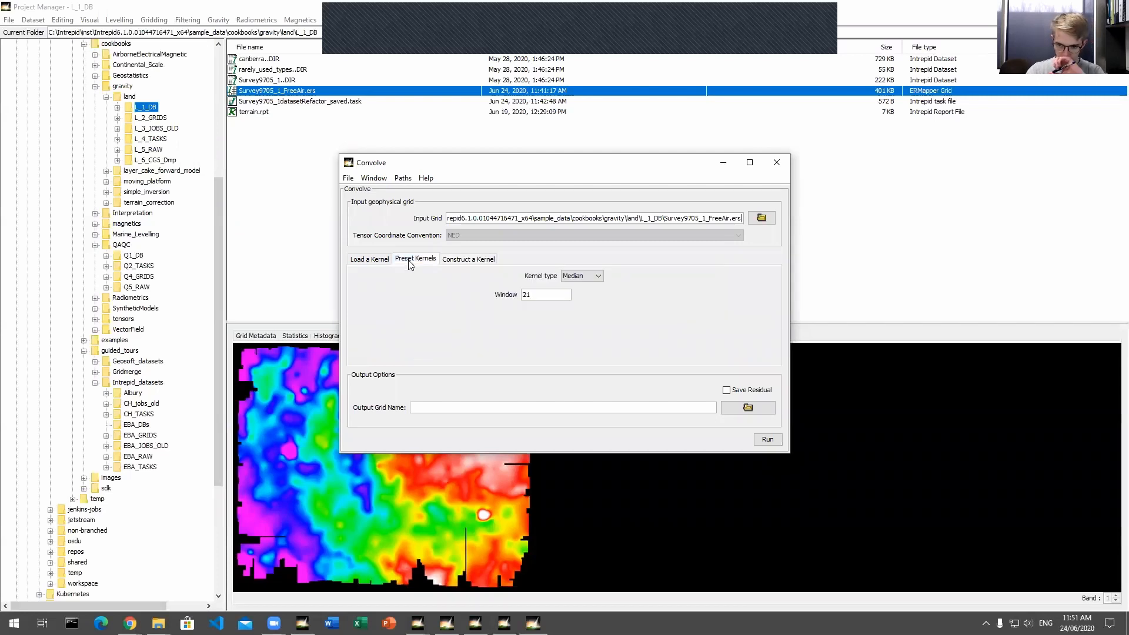
{"action": "left_click", "coordinate": [593, 276]}
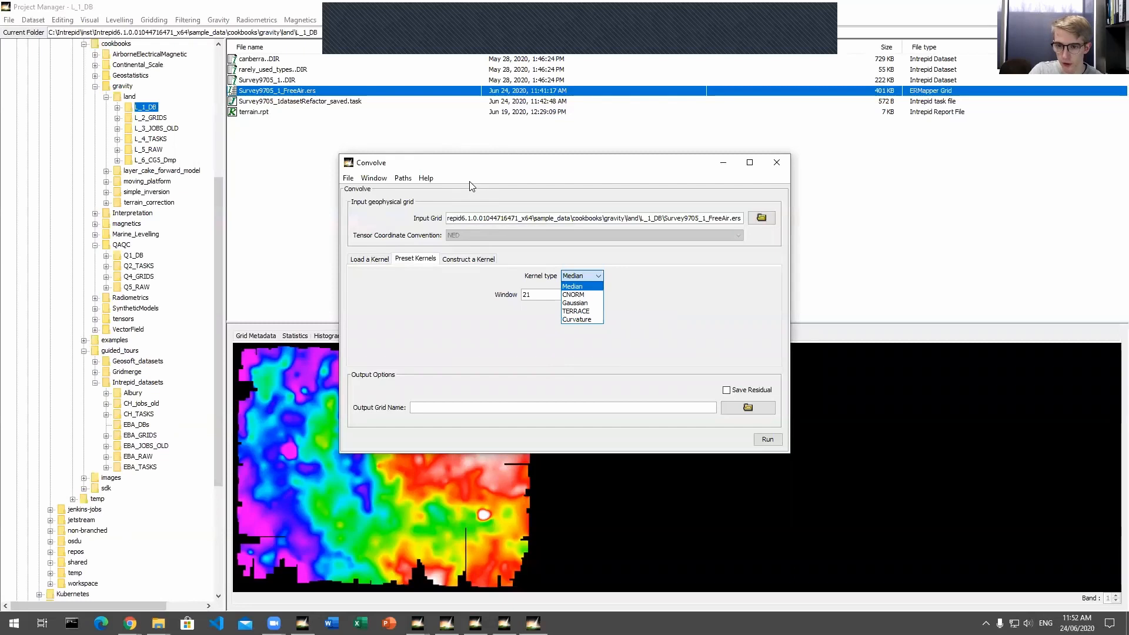
{"action": "left_click", "coordinate": [483, 168]}
{"action": "left_click_drag", "start_coordinate": [483, 168], "coordinate": [466, 156]}
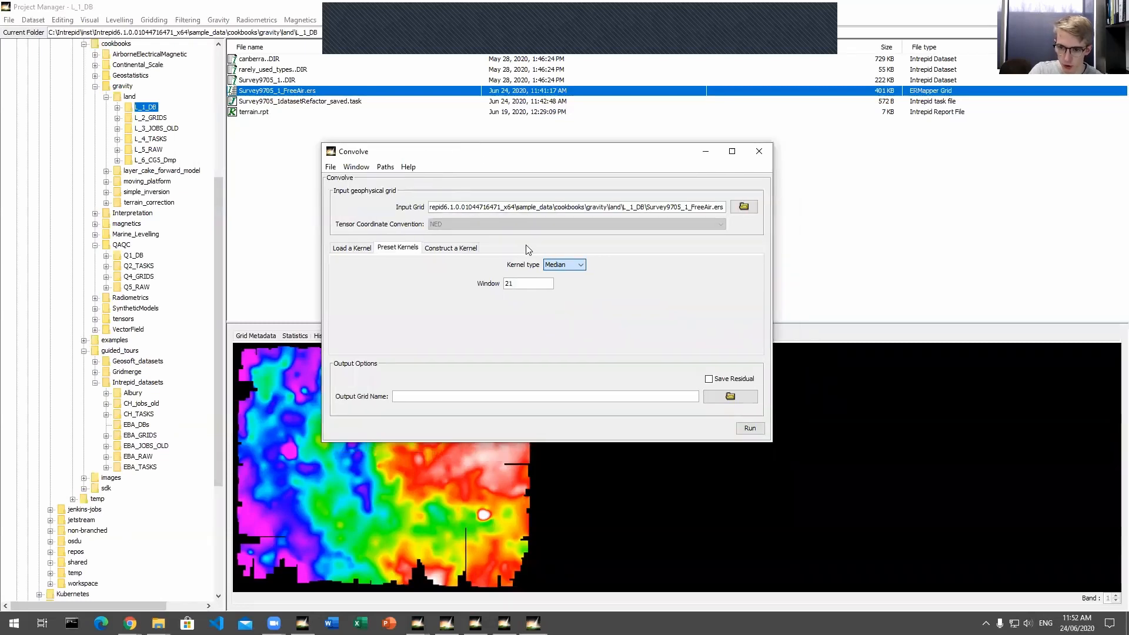
{"action": "left_click", "coordinate": [408, 168]}
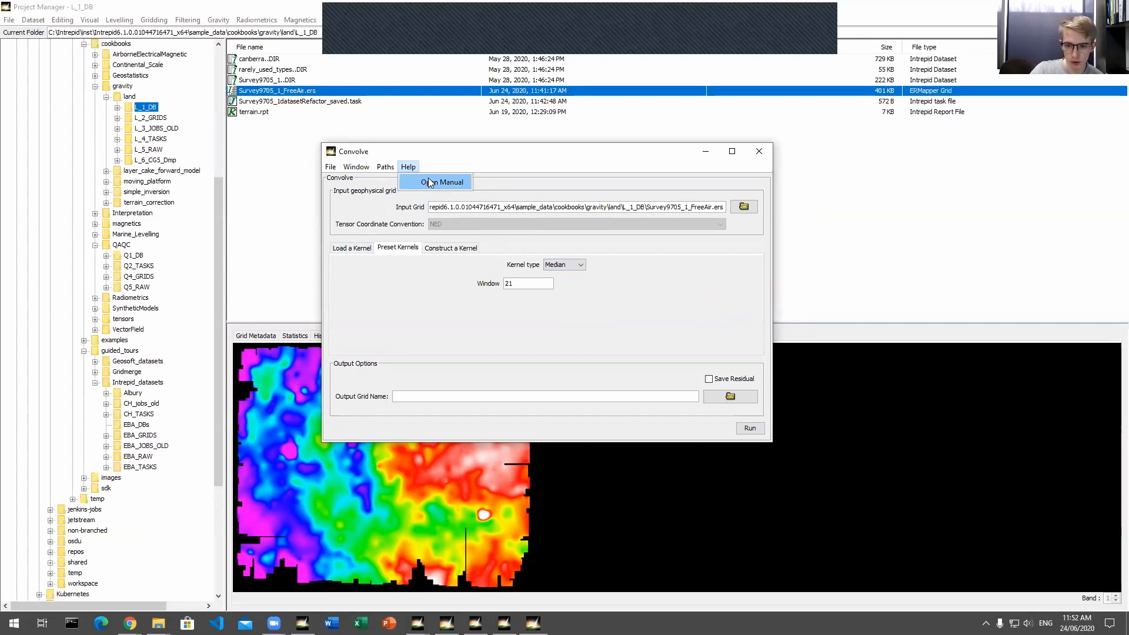
{"action": "left_click", "coordinate": [380, 287]}
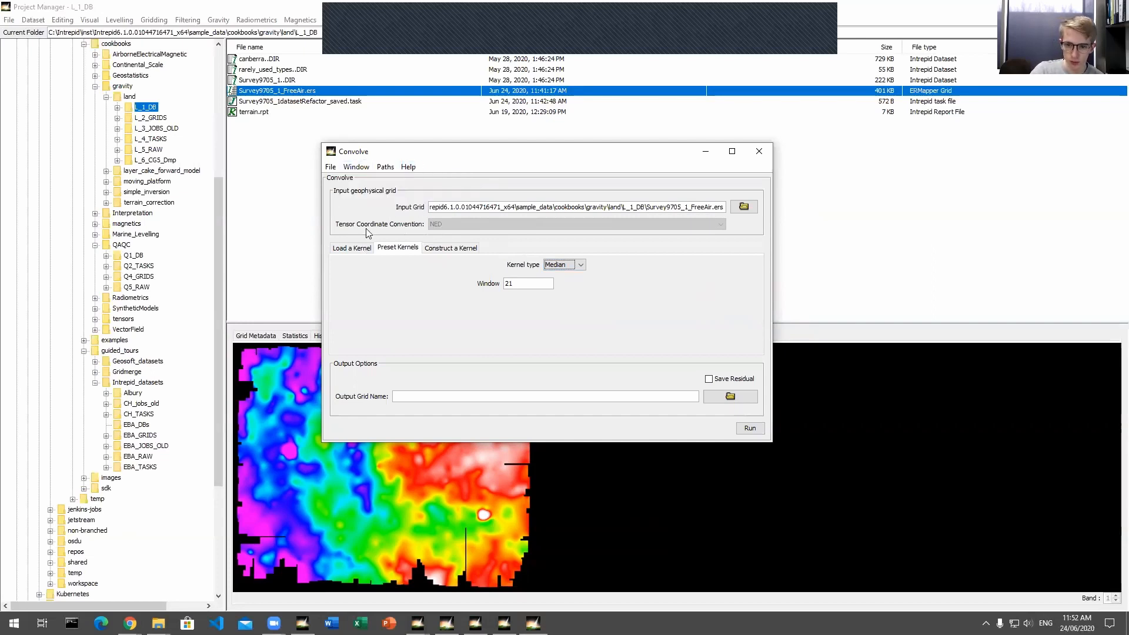
{"action": "left_click", "coordinate": [356, 248]}
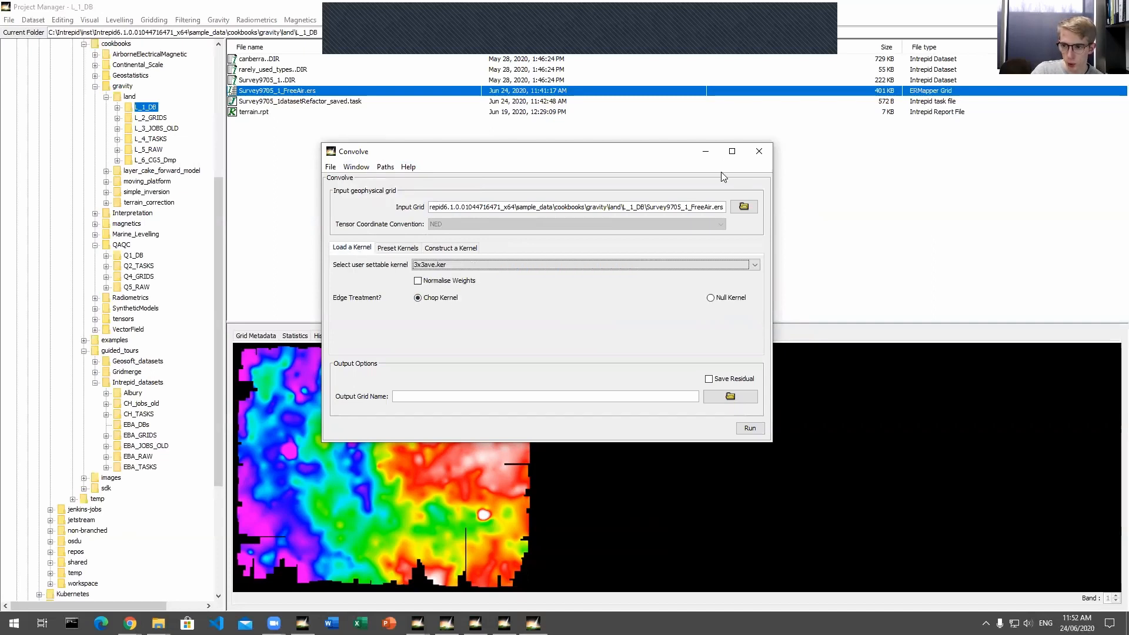
{"action": "left_click", "coordinate": [758, 149]}
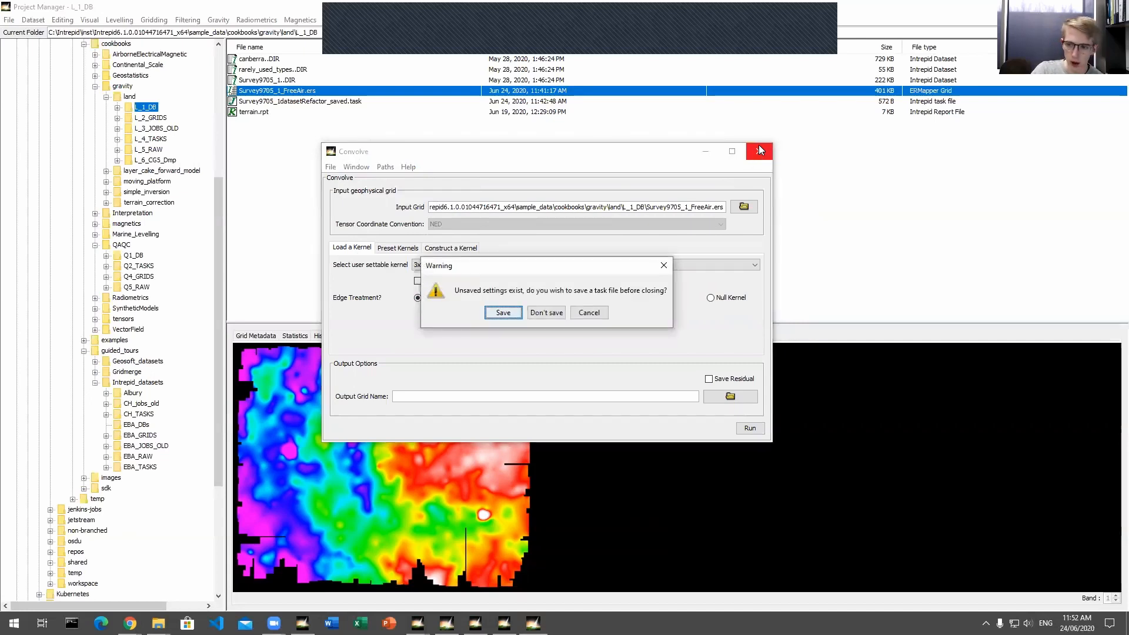
{"action": "left_click", "coordinate": [541, 316]}
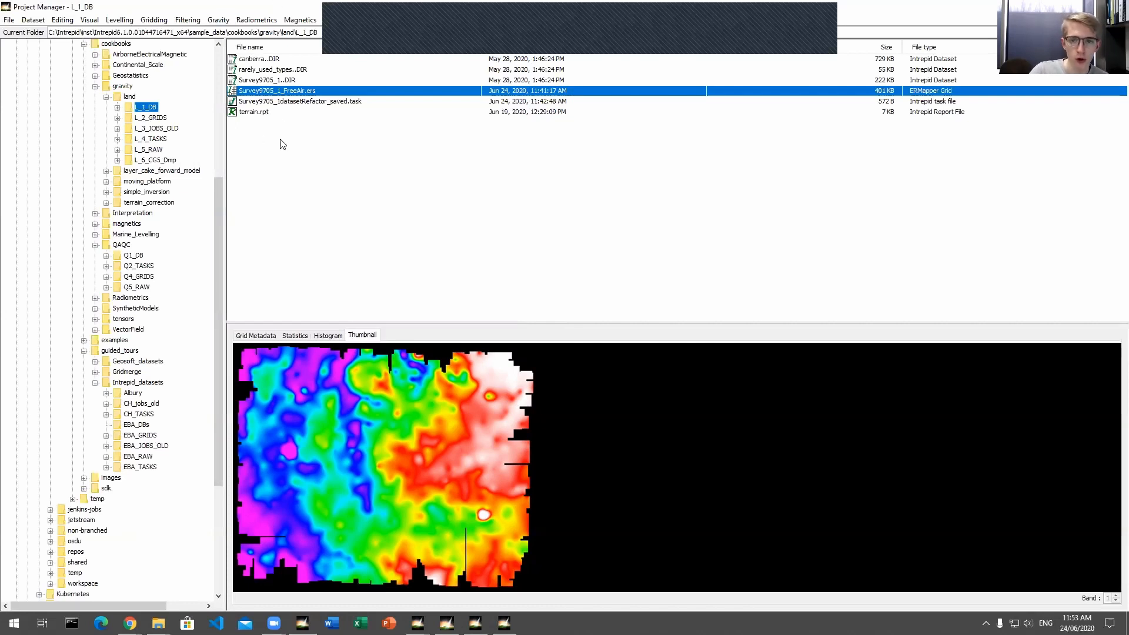
Step: Select the Survey9705_1..DIR dataset, open the Export tool and choose ArcShape as the output vector format
{"action": "left_click", "coordinate": [264, 80]}
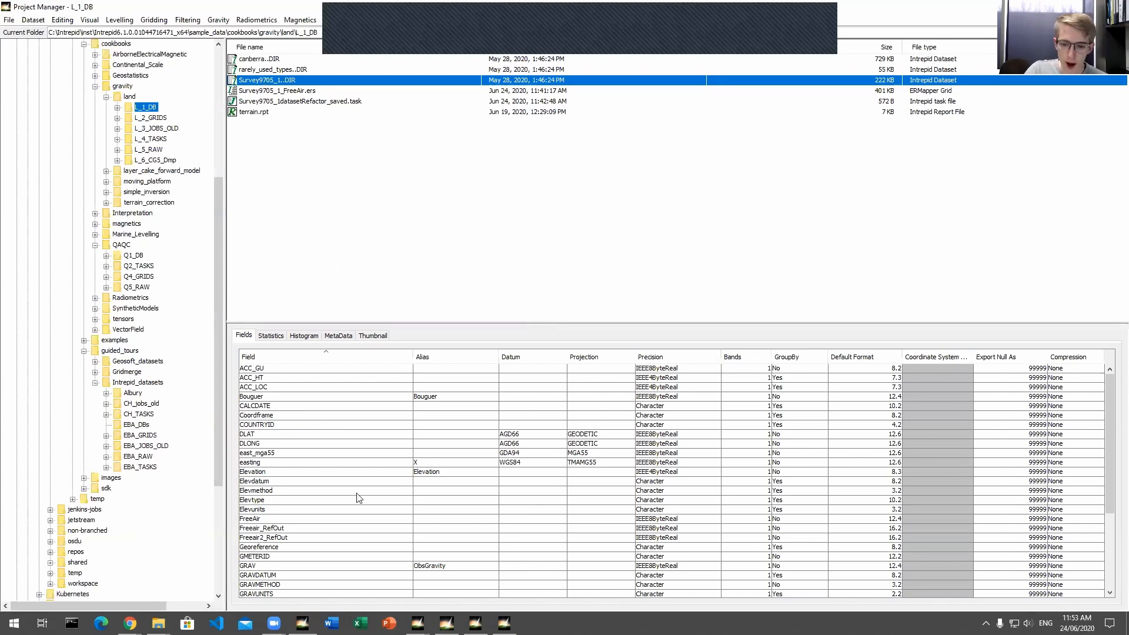
{"action": "left_click", "coordinate": [26, 21]}
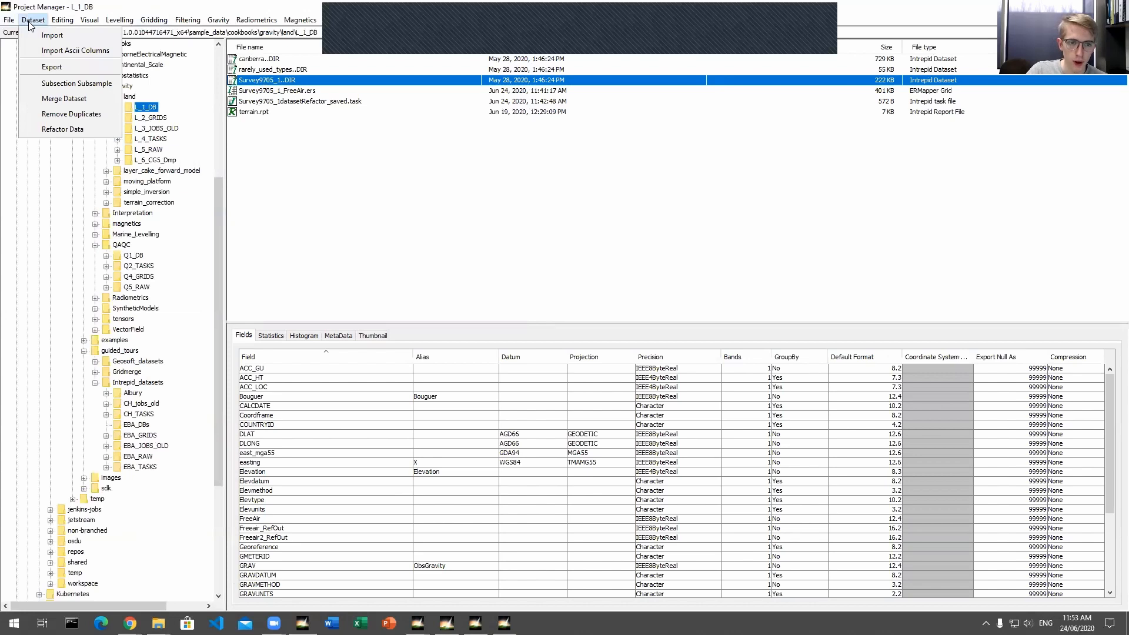
{"action": "left_click", "coordinate": [41, 68]}
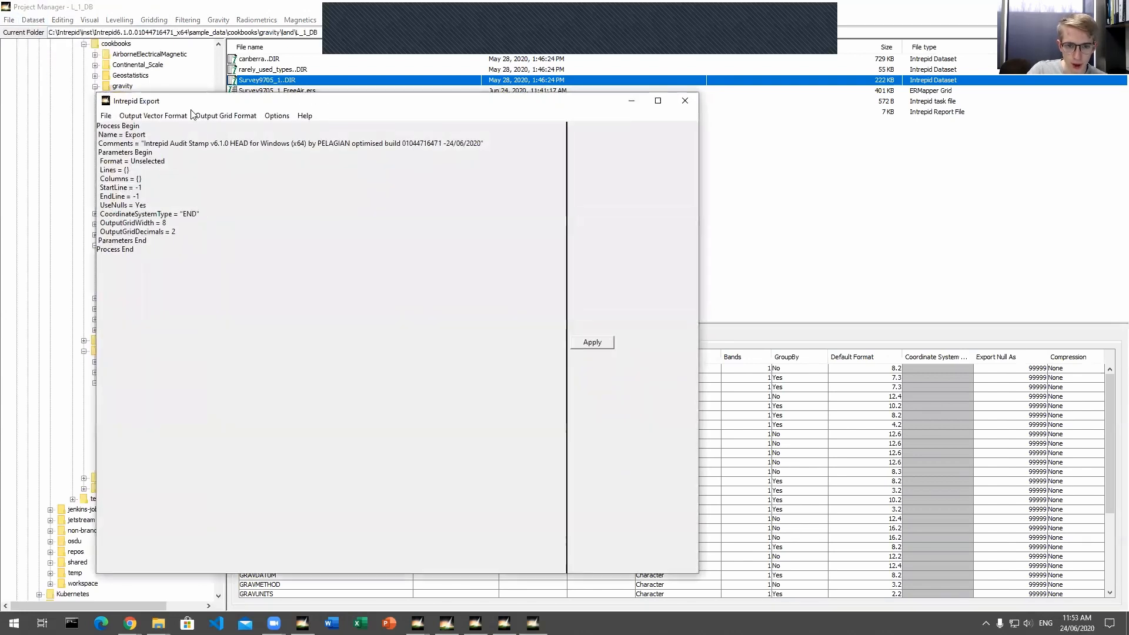
{"action": "left_click", "coordinate": [166, 117]}
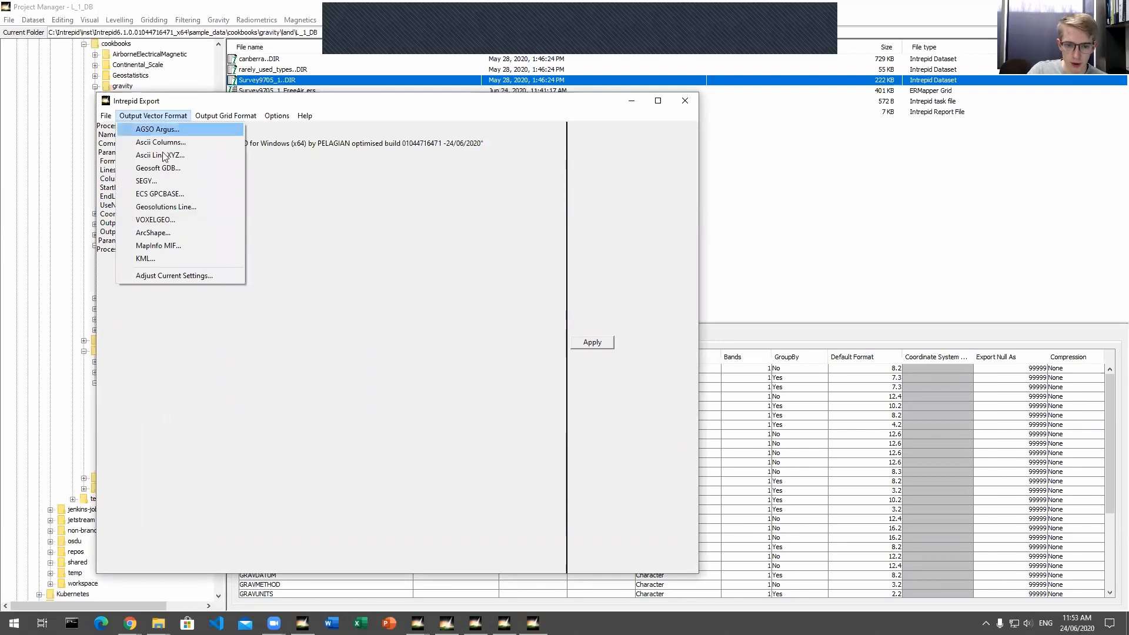
{"action": "left_click", "coordinate": [151, 235]}
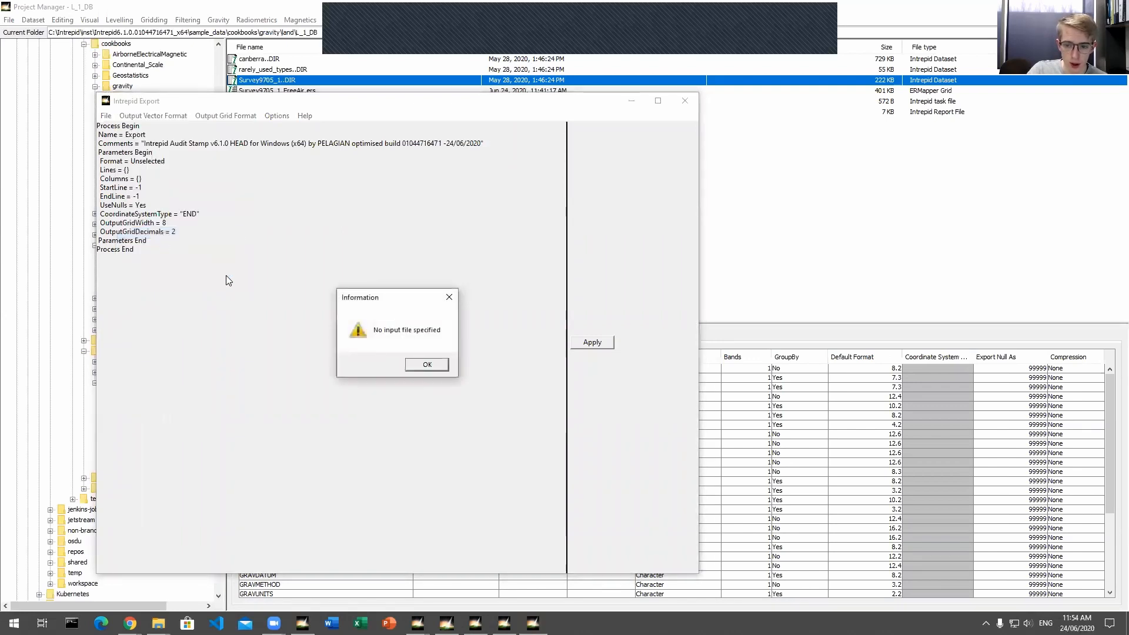
{"action": "left_click", "coordinate": [420, 368]}
Step: Load Survey9705_1..DIR as the input dataset for the export
{"action": "left_click", "coordinate": [107, 116]}
{"action": "left_click", "coordinate": [115, 128]}
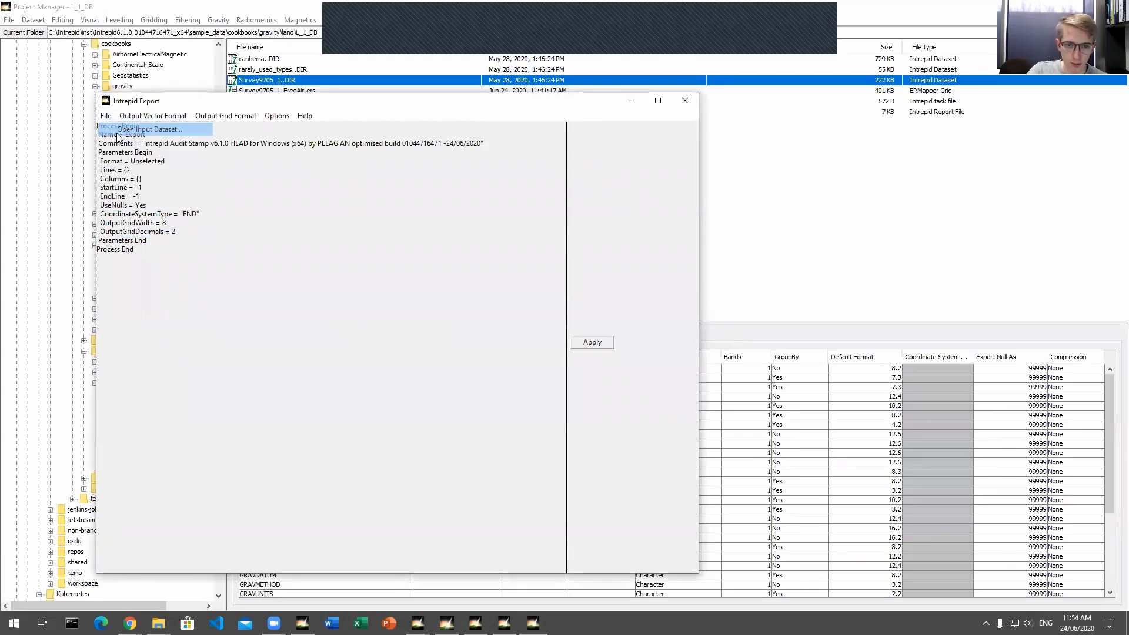
{"action": "left_click", "coordinate": [497, 305]}
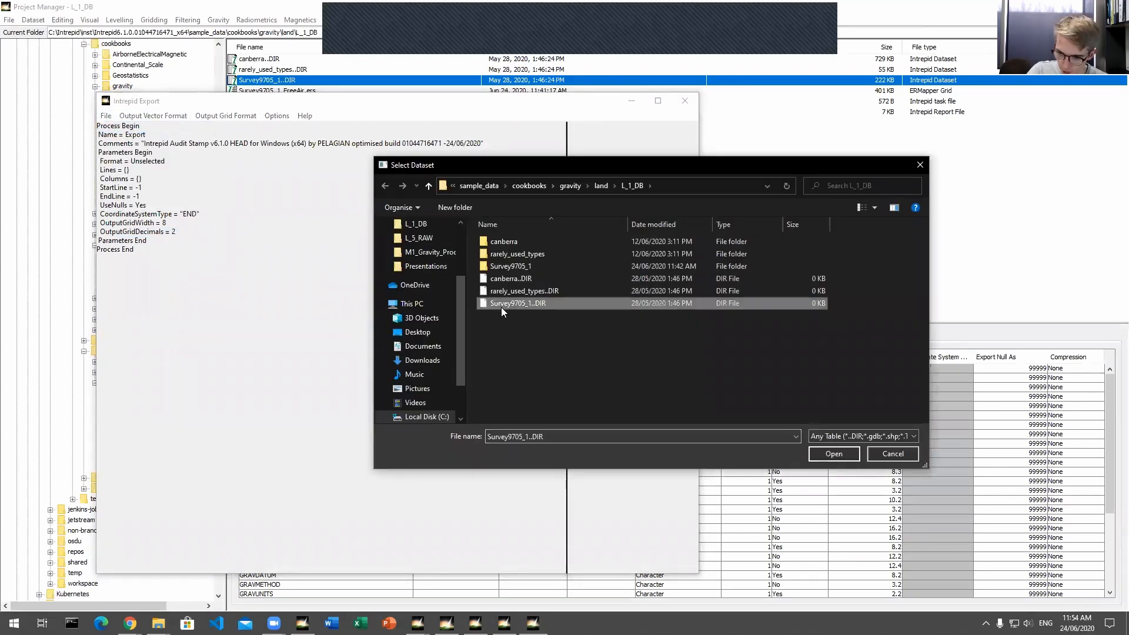
{"action": "left_click", "coordinate": [822, 449]}
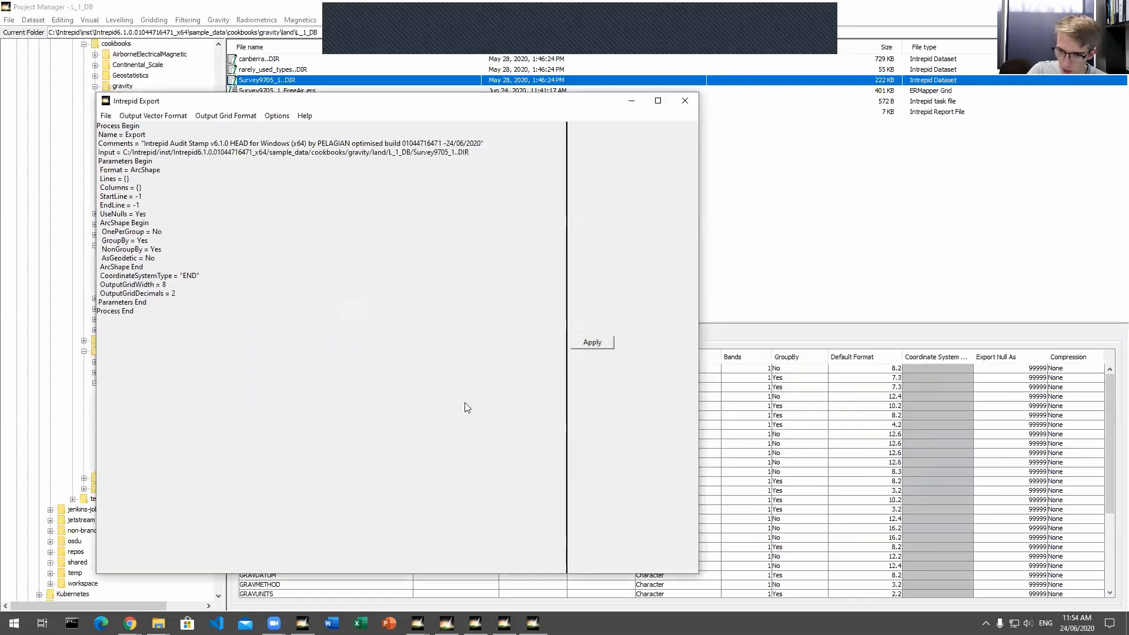
Step: Examine the output vector formats and the ArcShape export options, cancel them and close the Export tool without exporting
{"action": "left_click", "coordinate": [138, 118]}
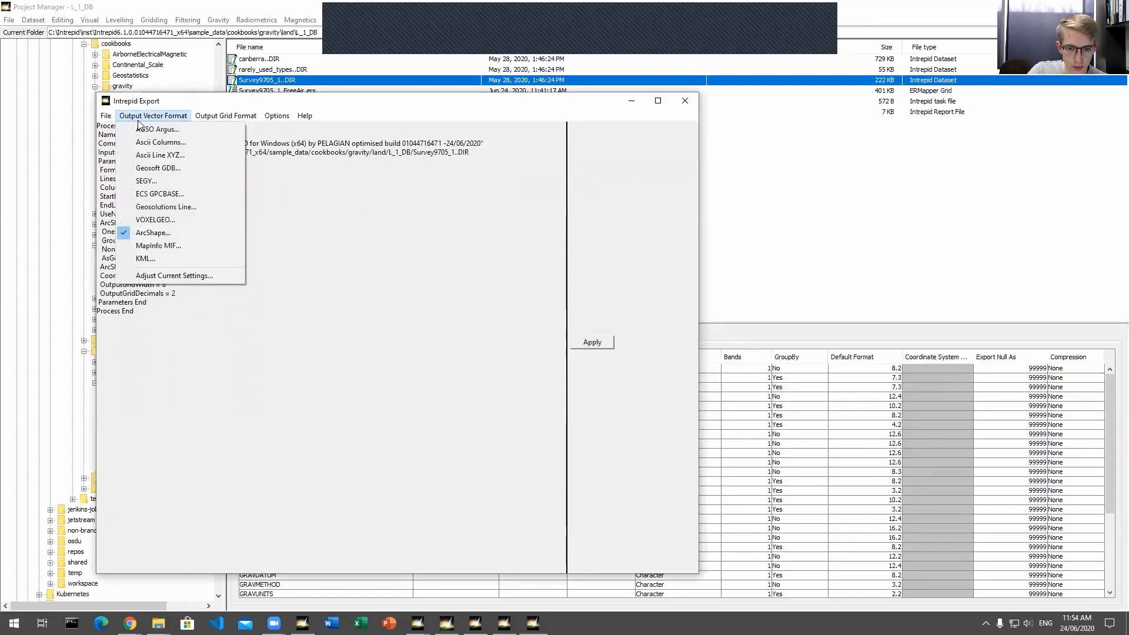
{"action": "left_click", "coordinate": [151, 233]}
{"action": "left_click", "coordinate": [106, 116]}
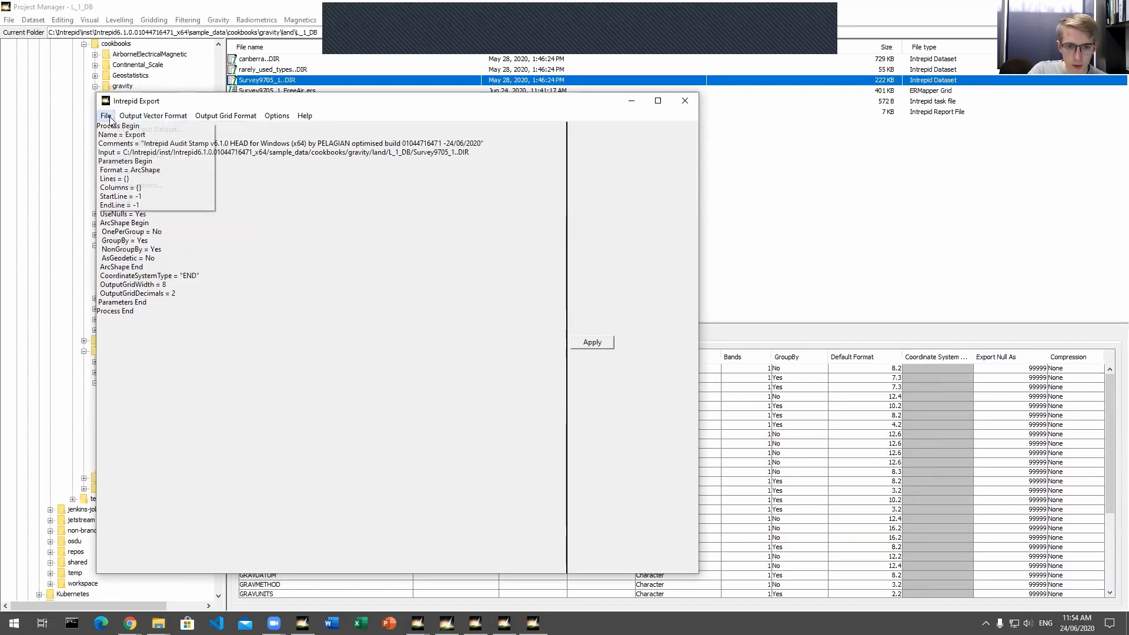
{"action": "mouse_move", "coordinate": [272, 120]}
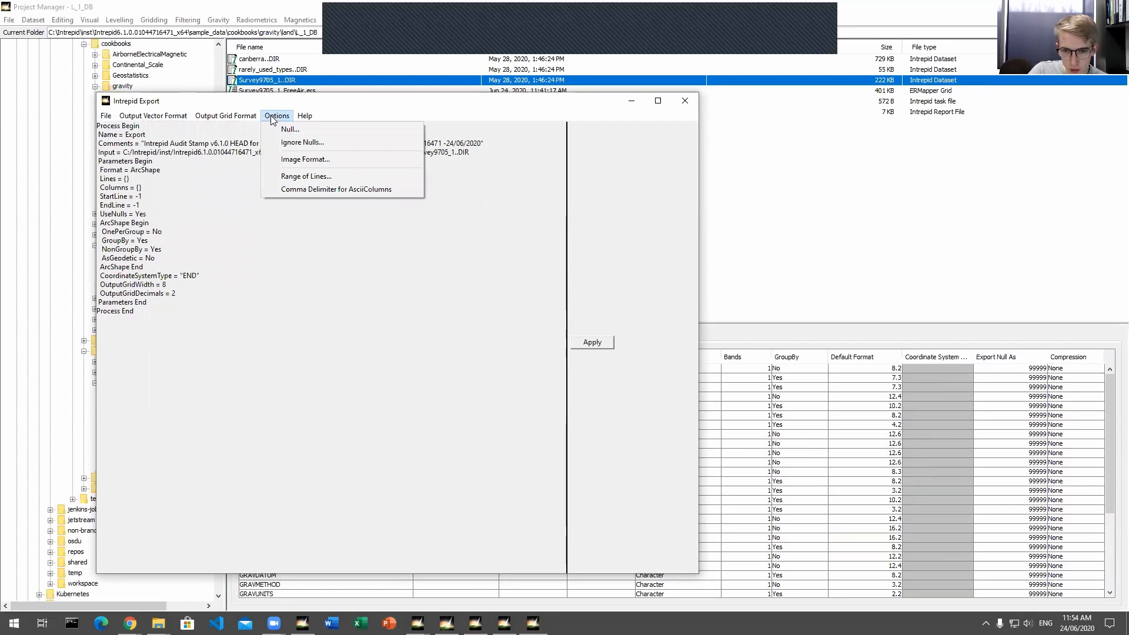
{"action": "mouse_move", "coordinate": [154, 116]}
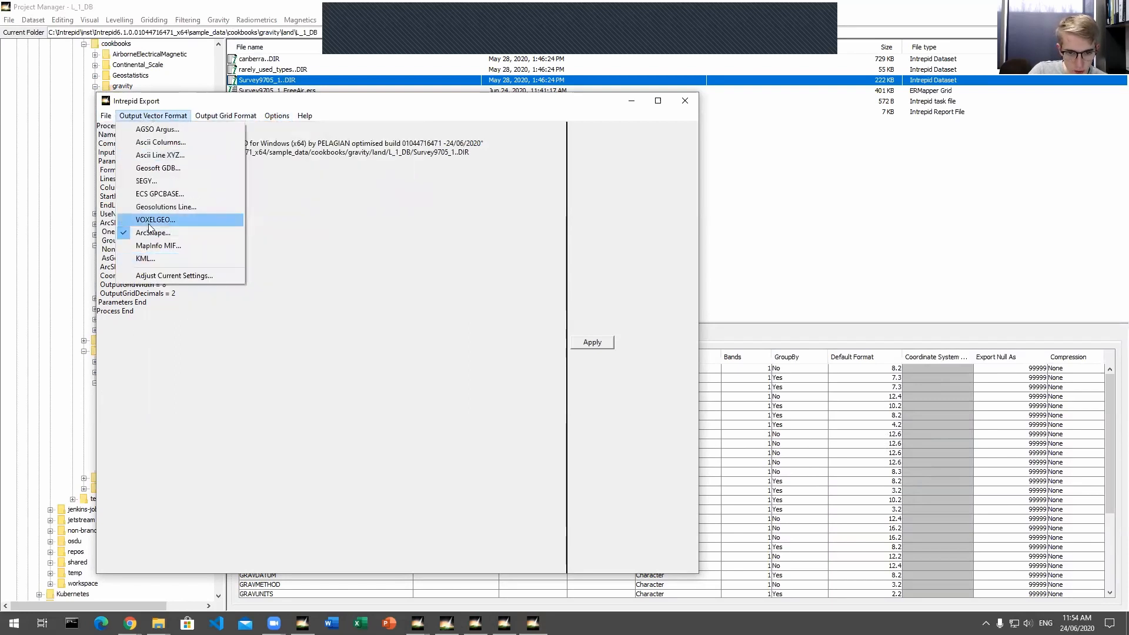
{"action": "left_click", "coordinate": [170, 276]}
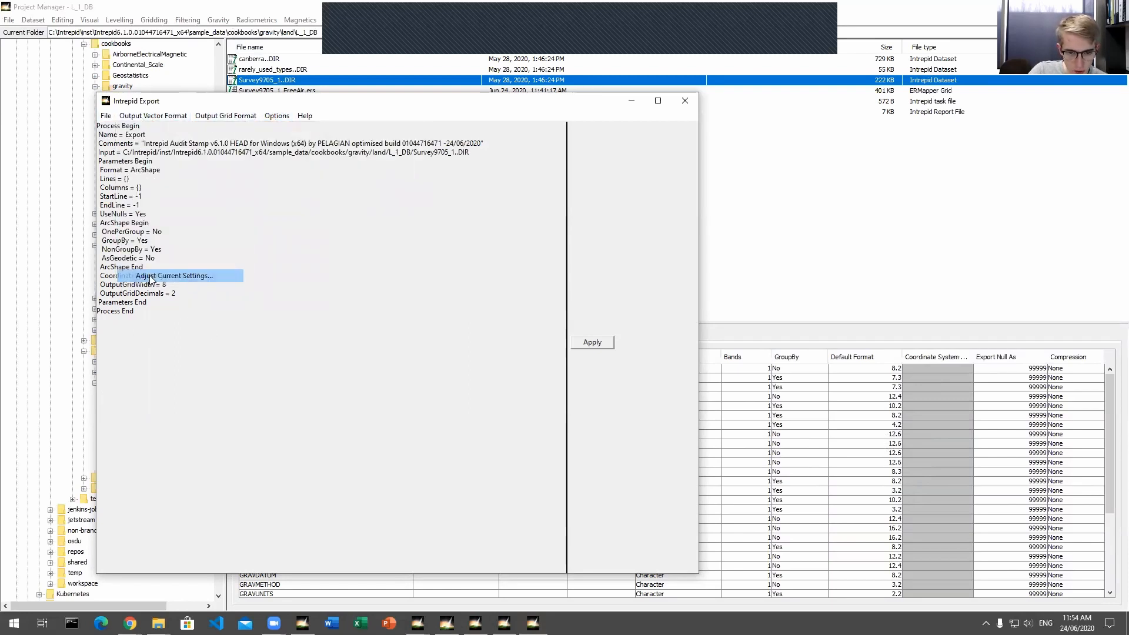
{"action": "left_click", "coordinate": [154, 117]}
{"action": "left_click", "coordinate": [161, 246]}
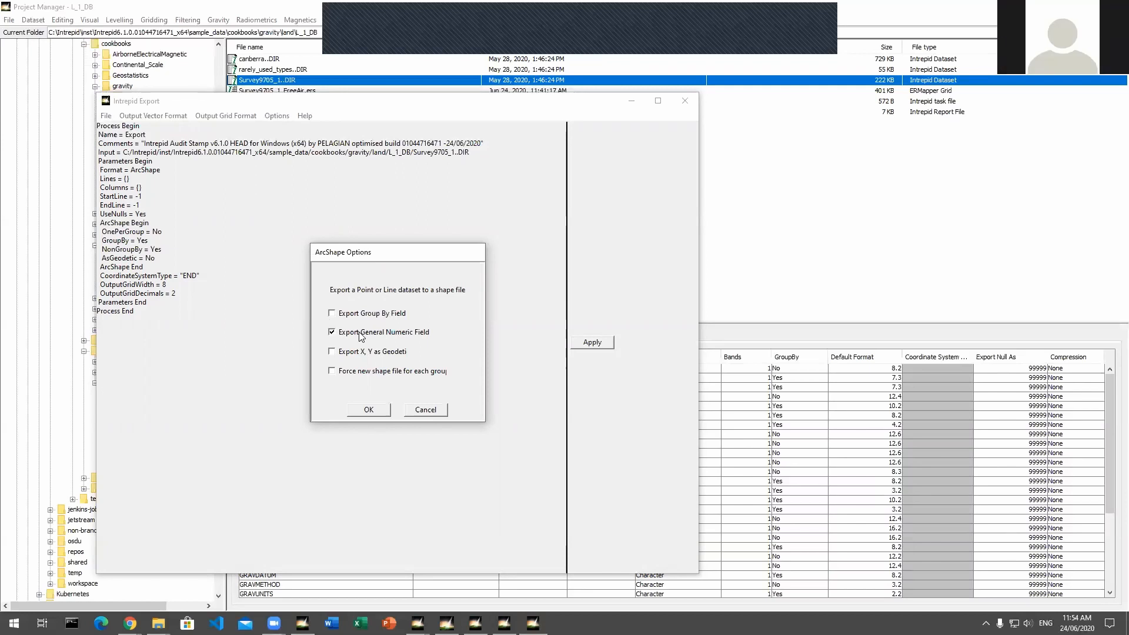
{"action": "left_click", "coordinate": [423, 410]}
{"action": "left_click", "coordinate": [686, 100]}
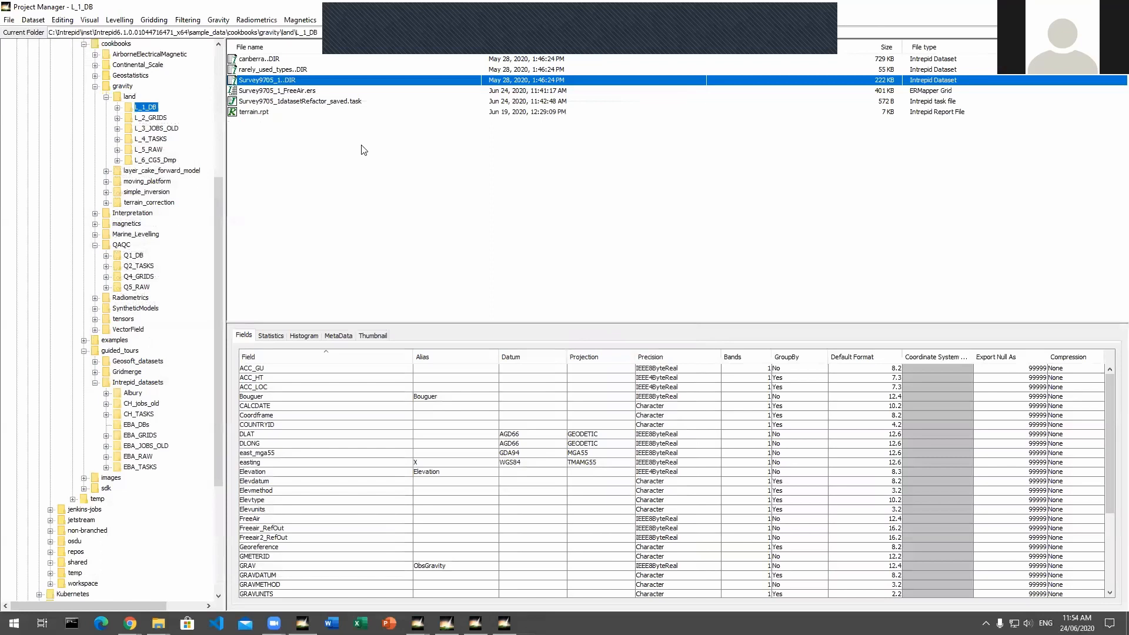